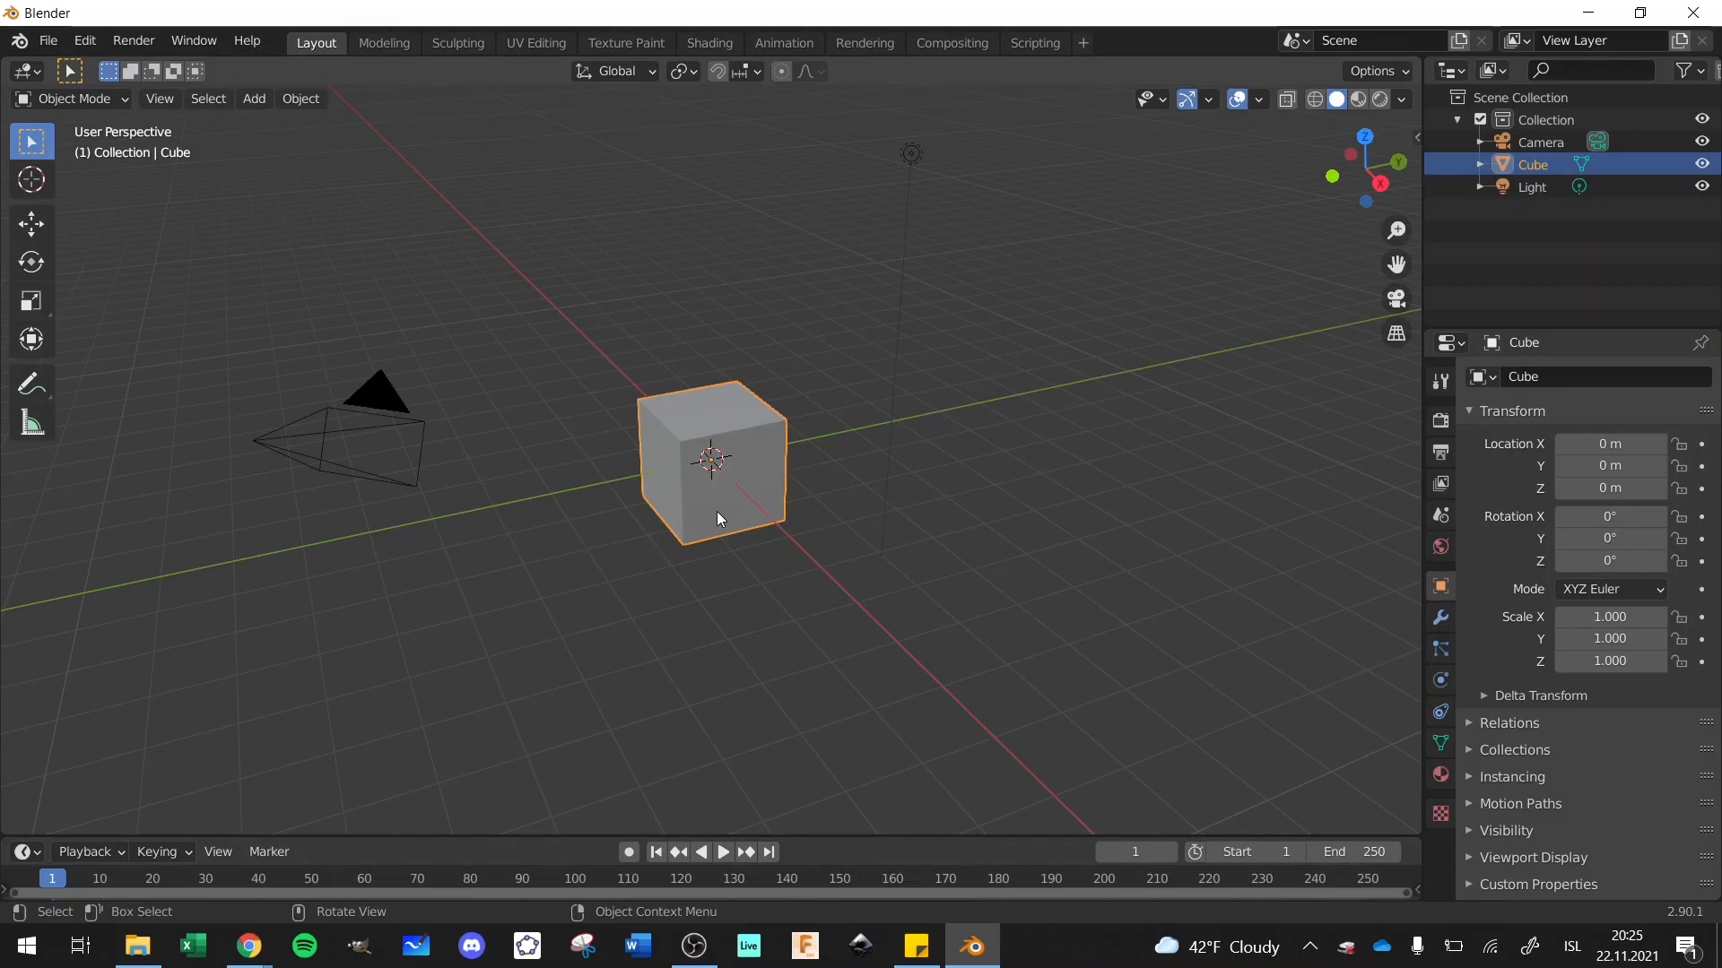
click(911, 154)
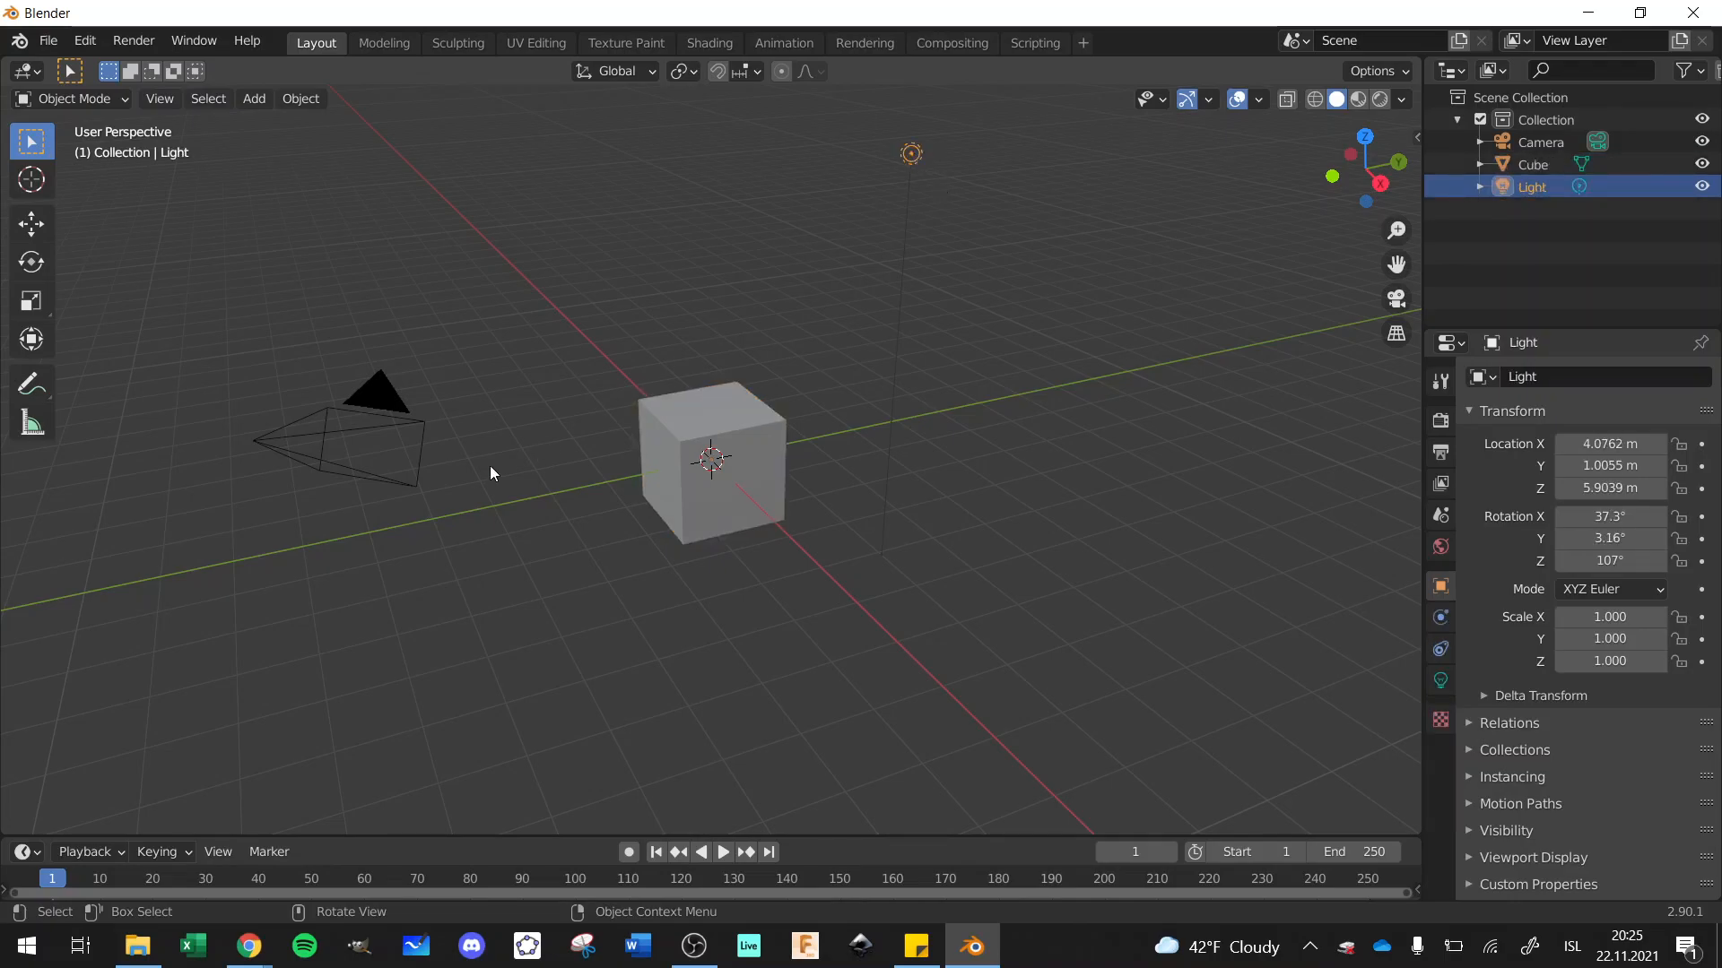
click(379, 405)
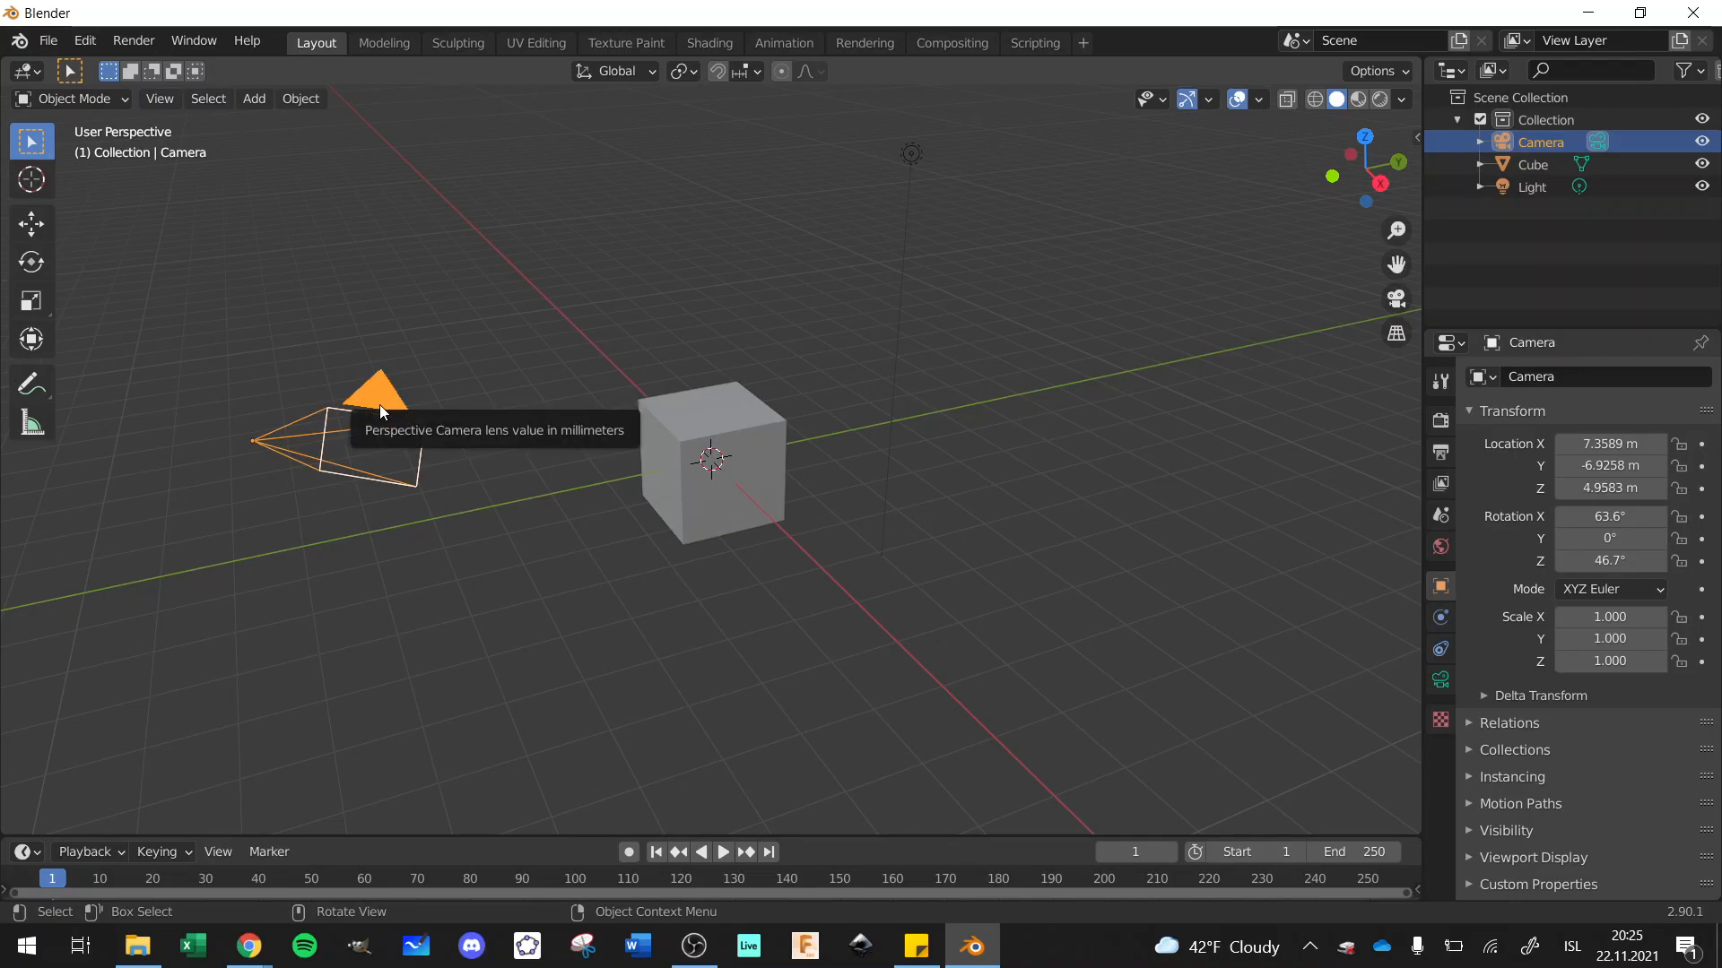
click(809, 331)
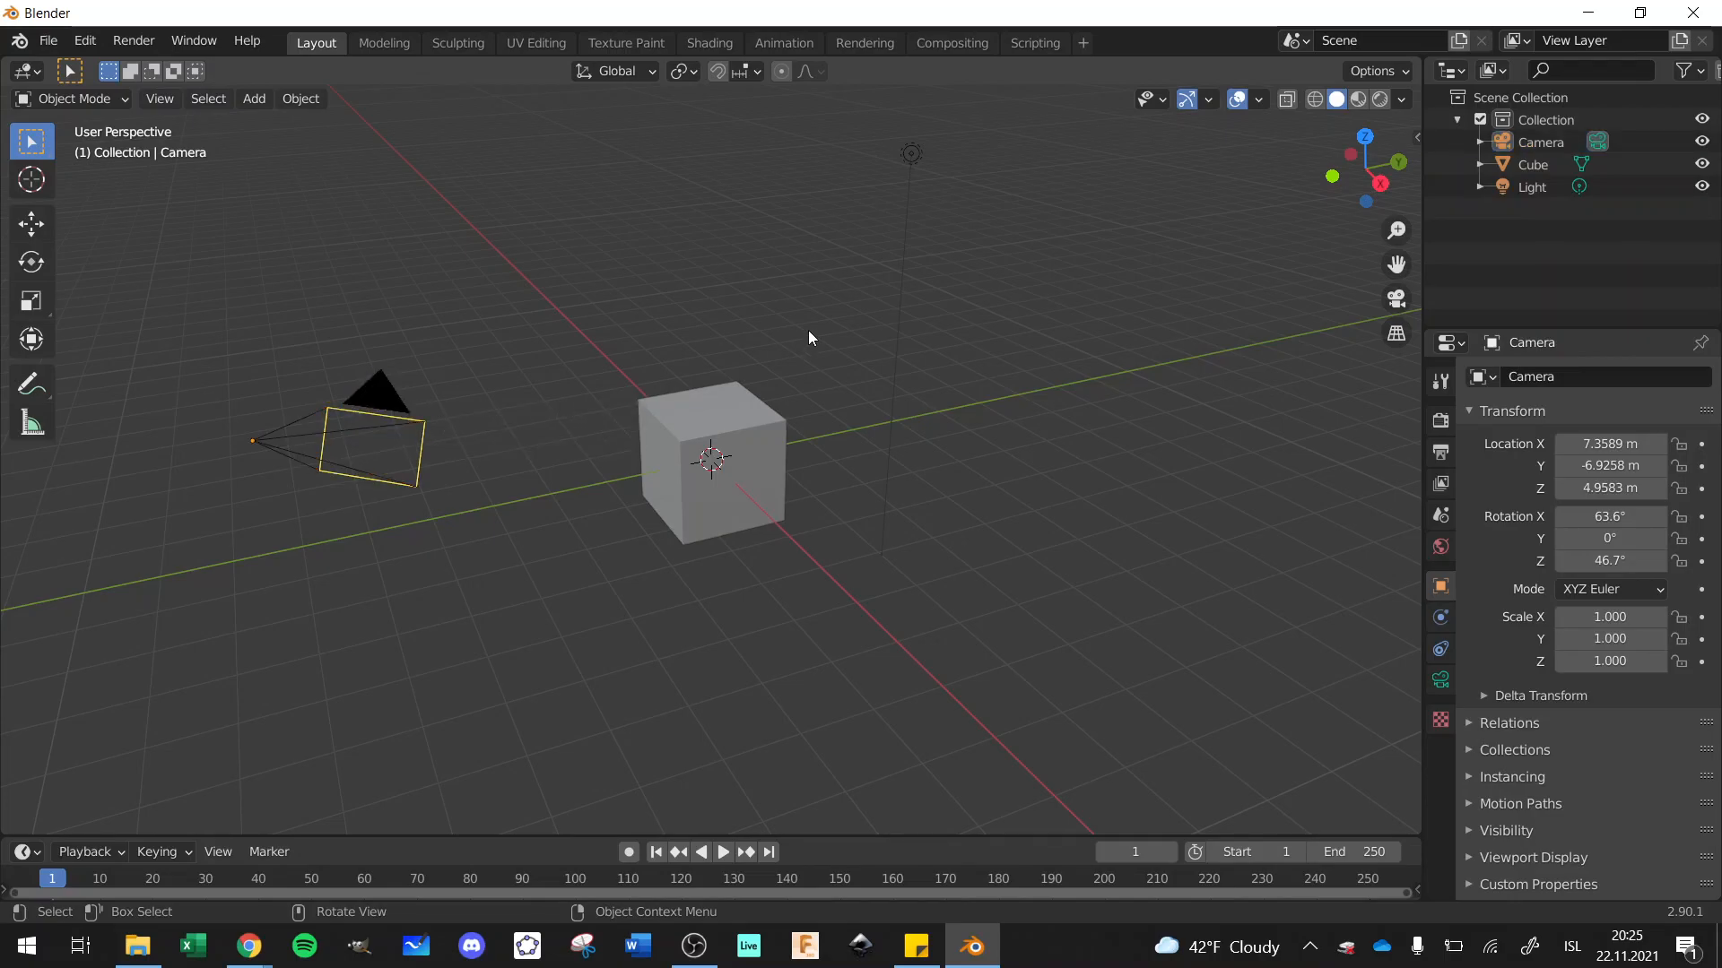
Step: Stretch the default cube along the X axis to a scale of about 10.19, forming a long bar
click(773, 468)
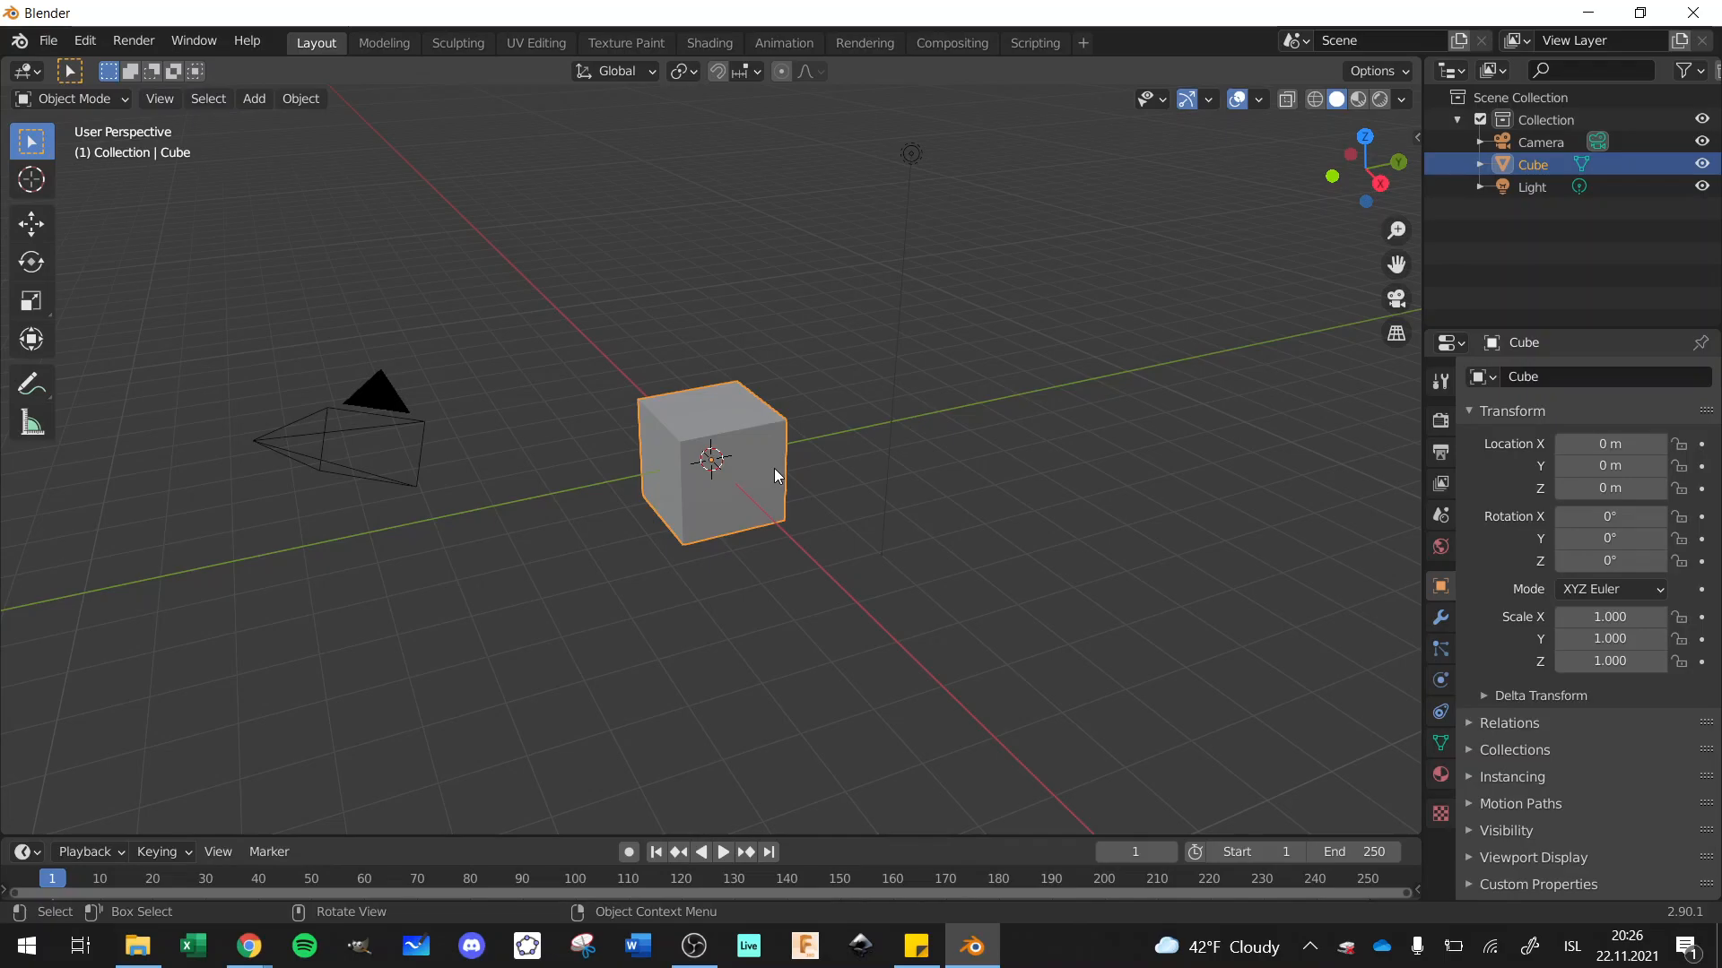
key(s)
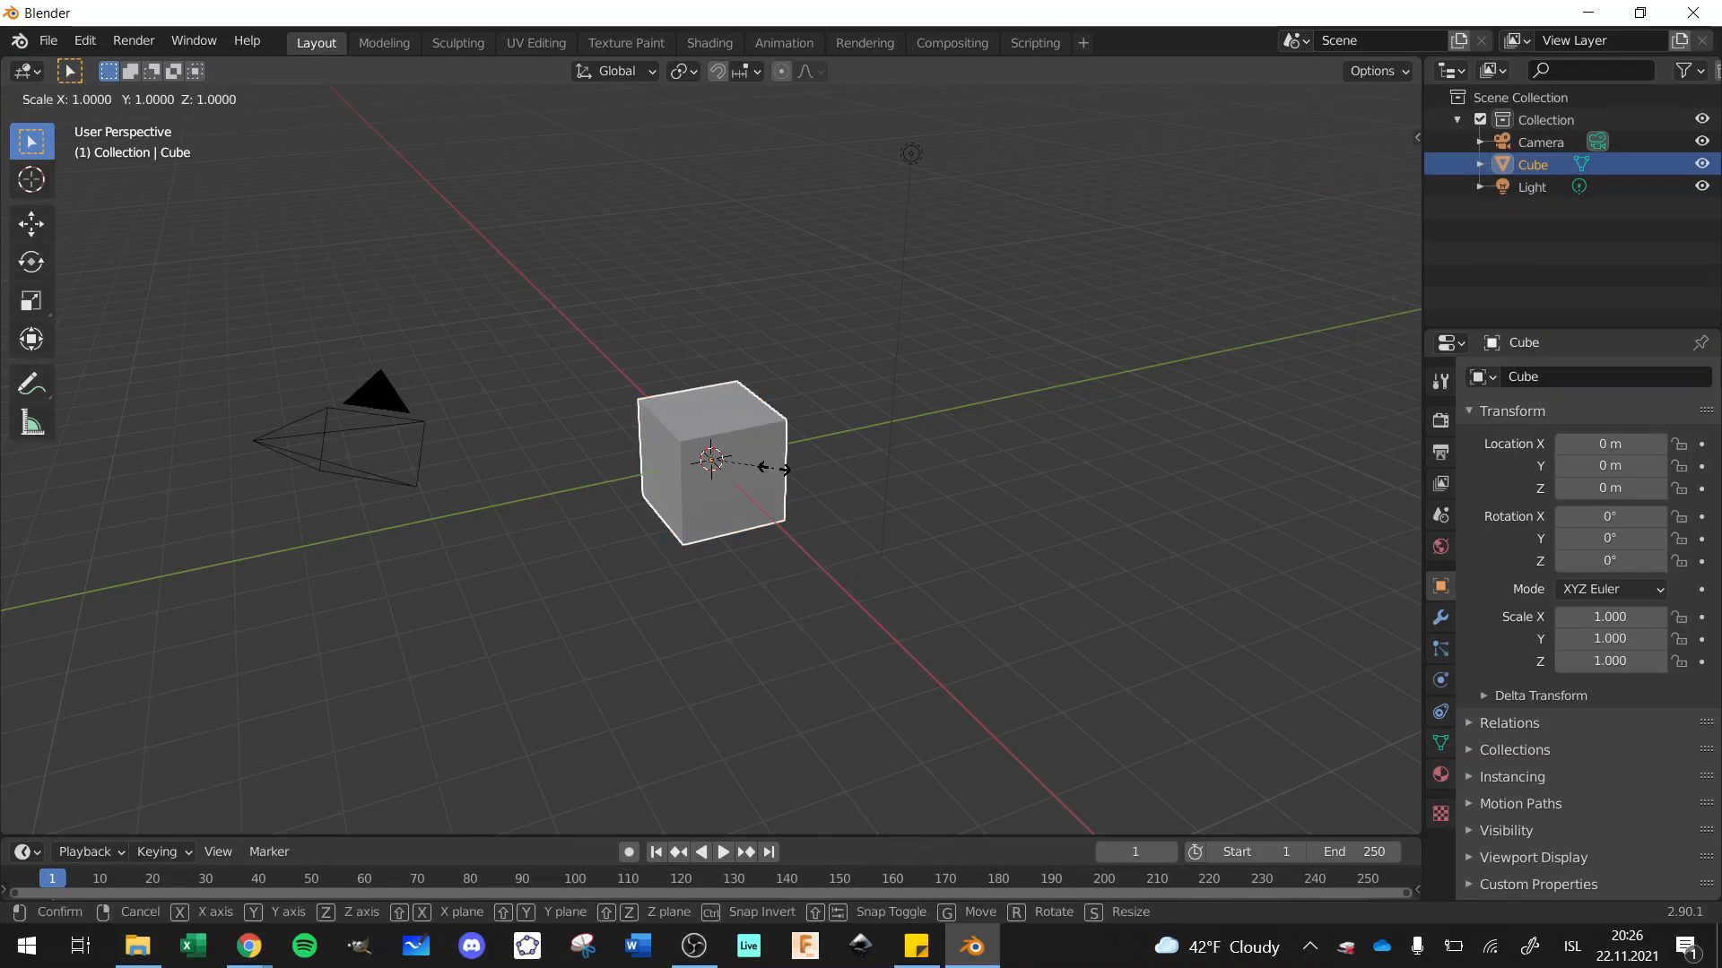
click(773, 468)
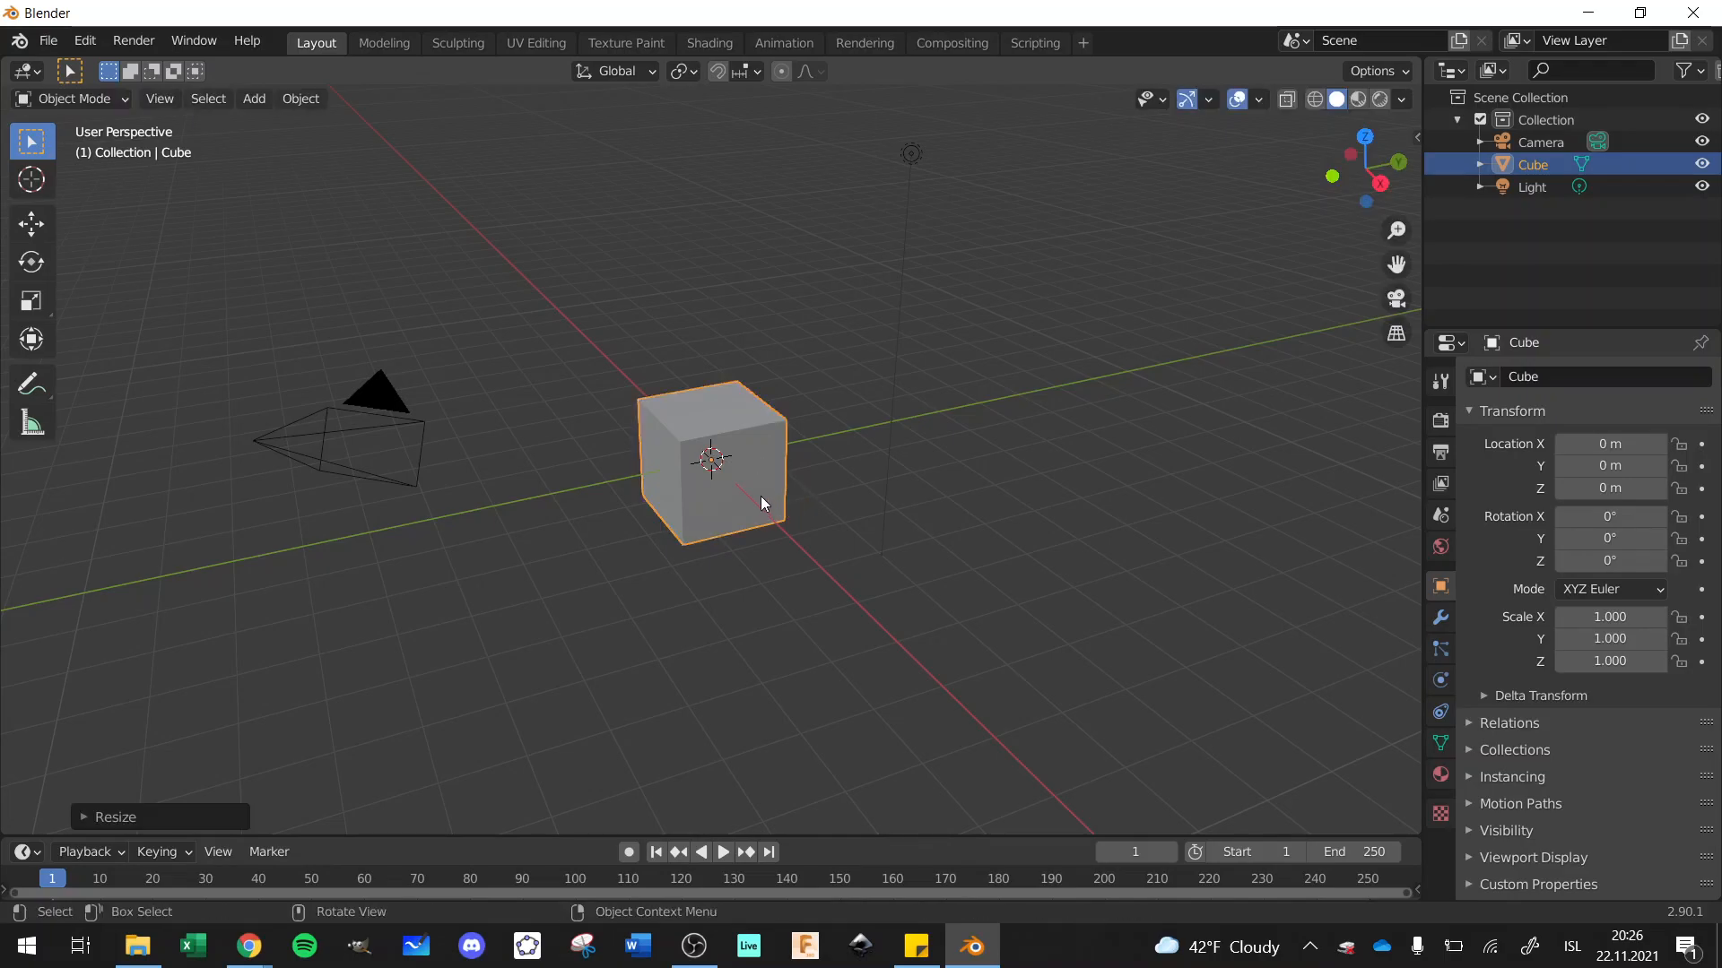
key(s)
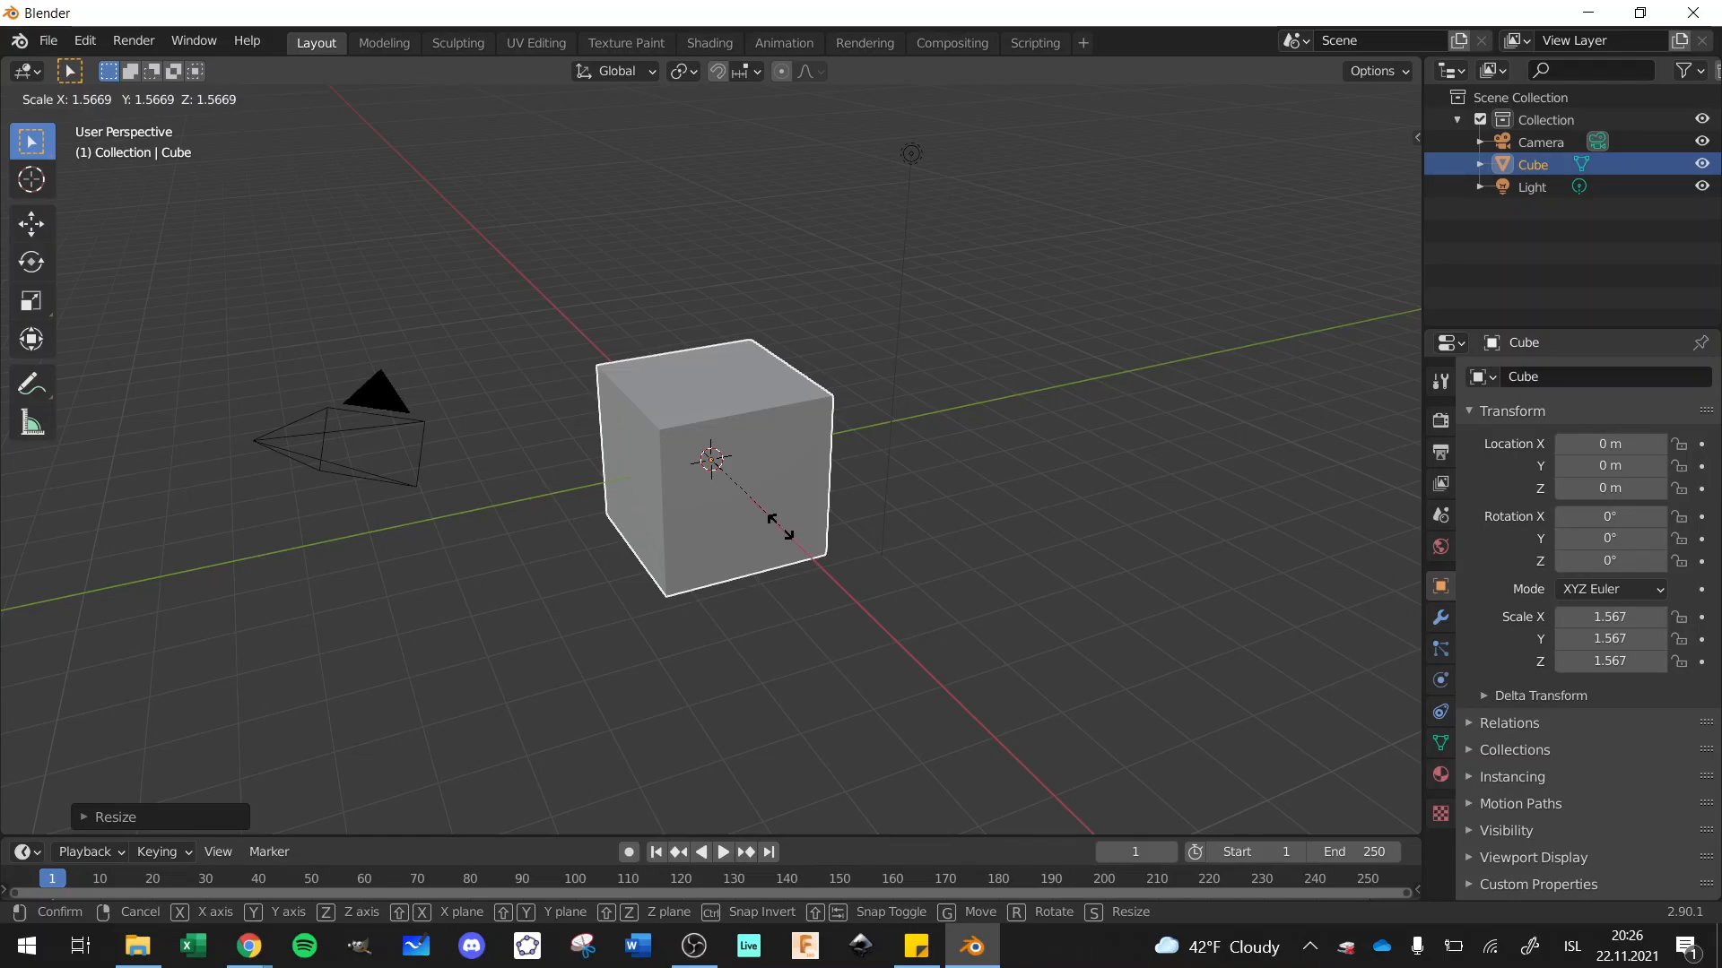
key(x)
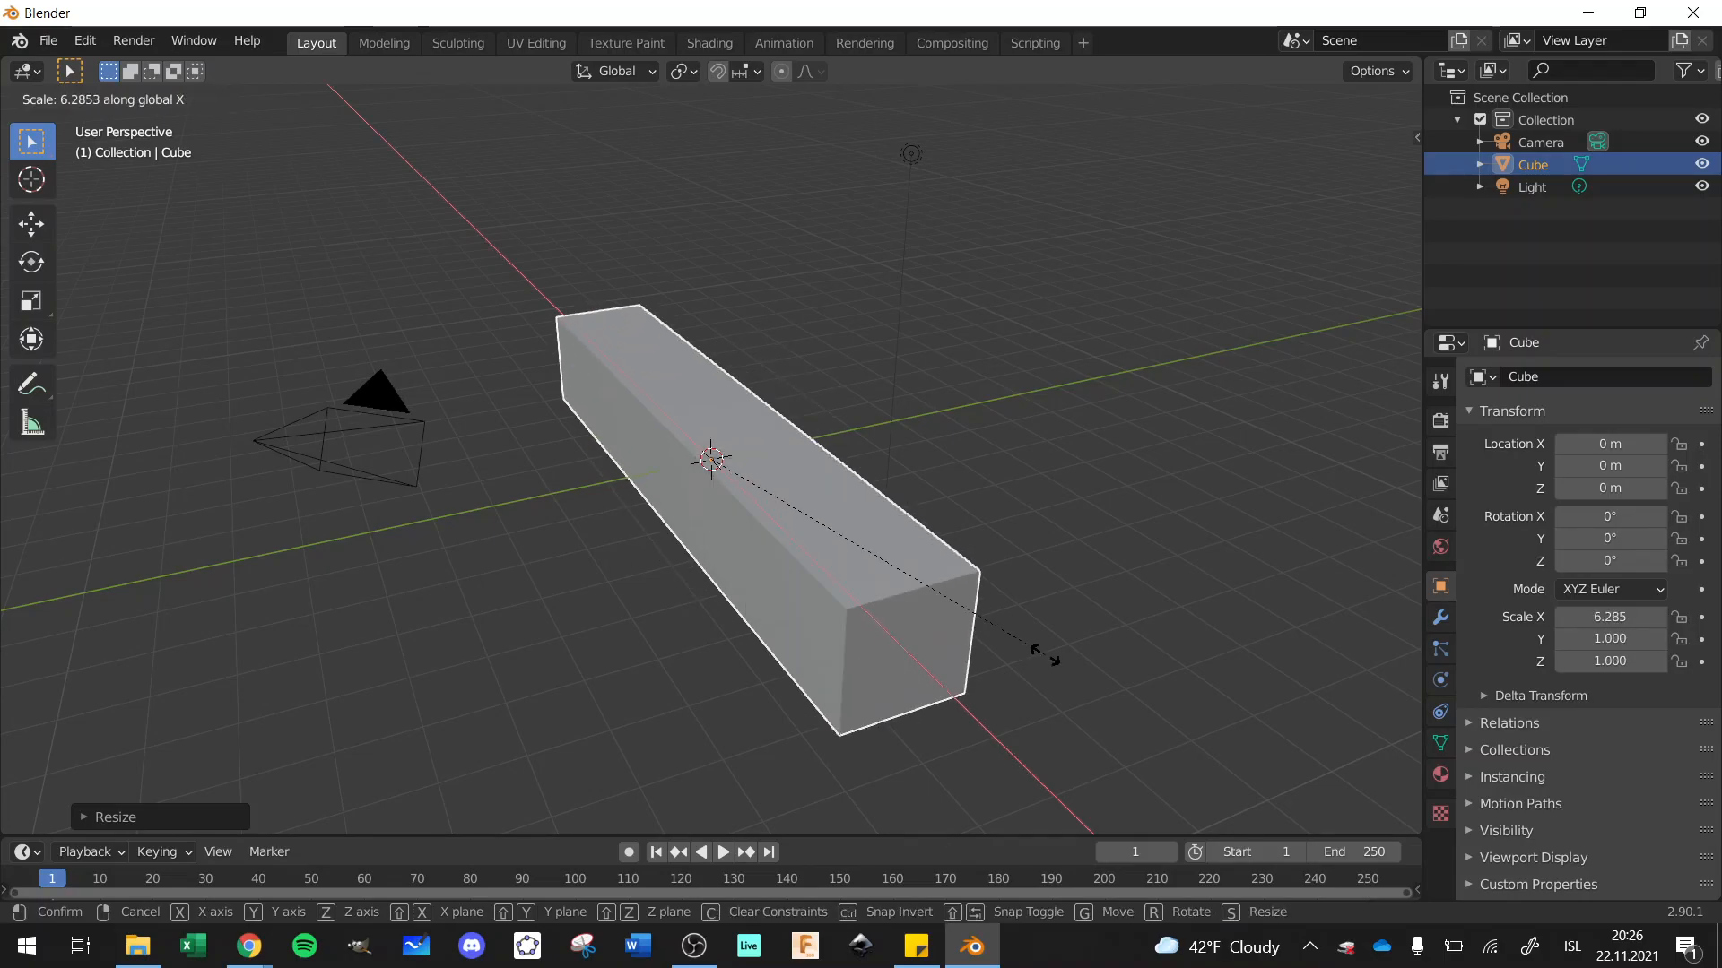
click(1259, 769)
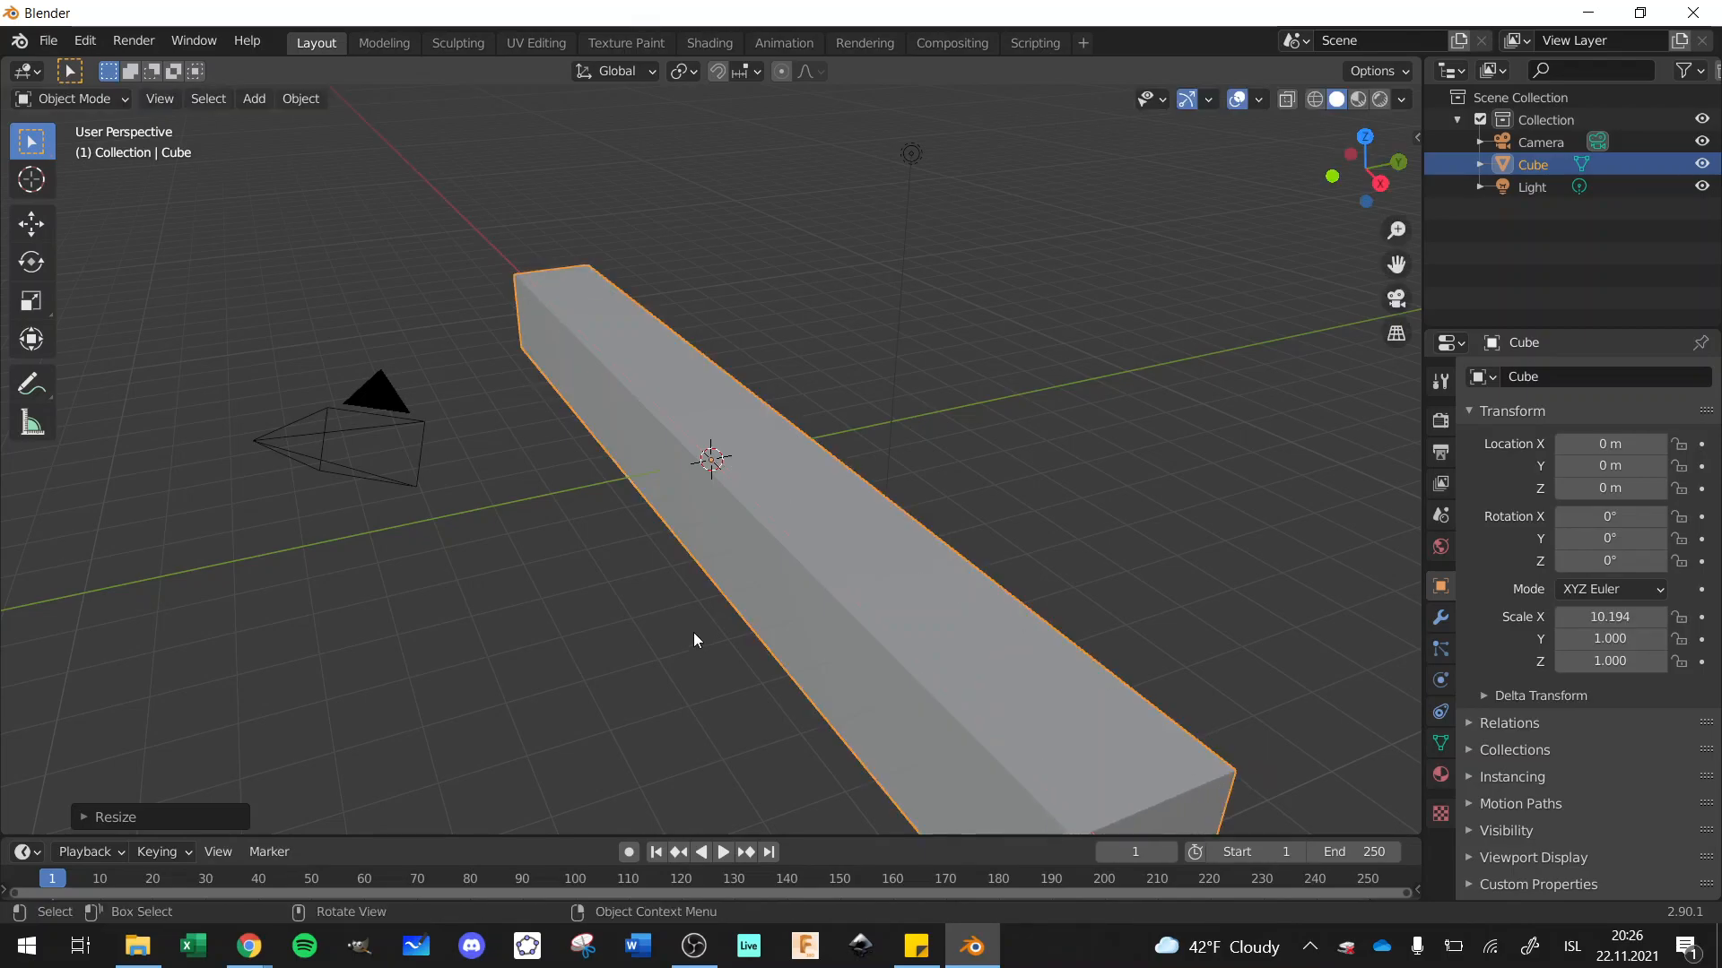
Step: Add a mesh plane at the origin and scale it uniformly to about 11.6 as the ground
scroll(695, 637, down, 5)
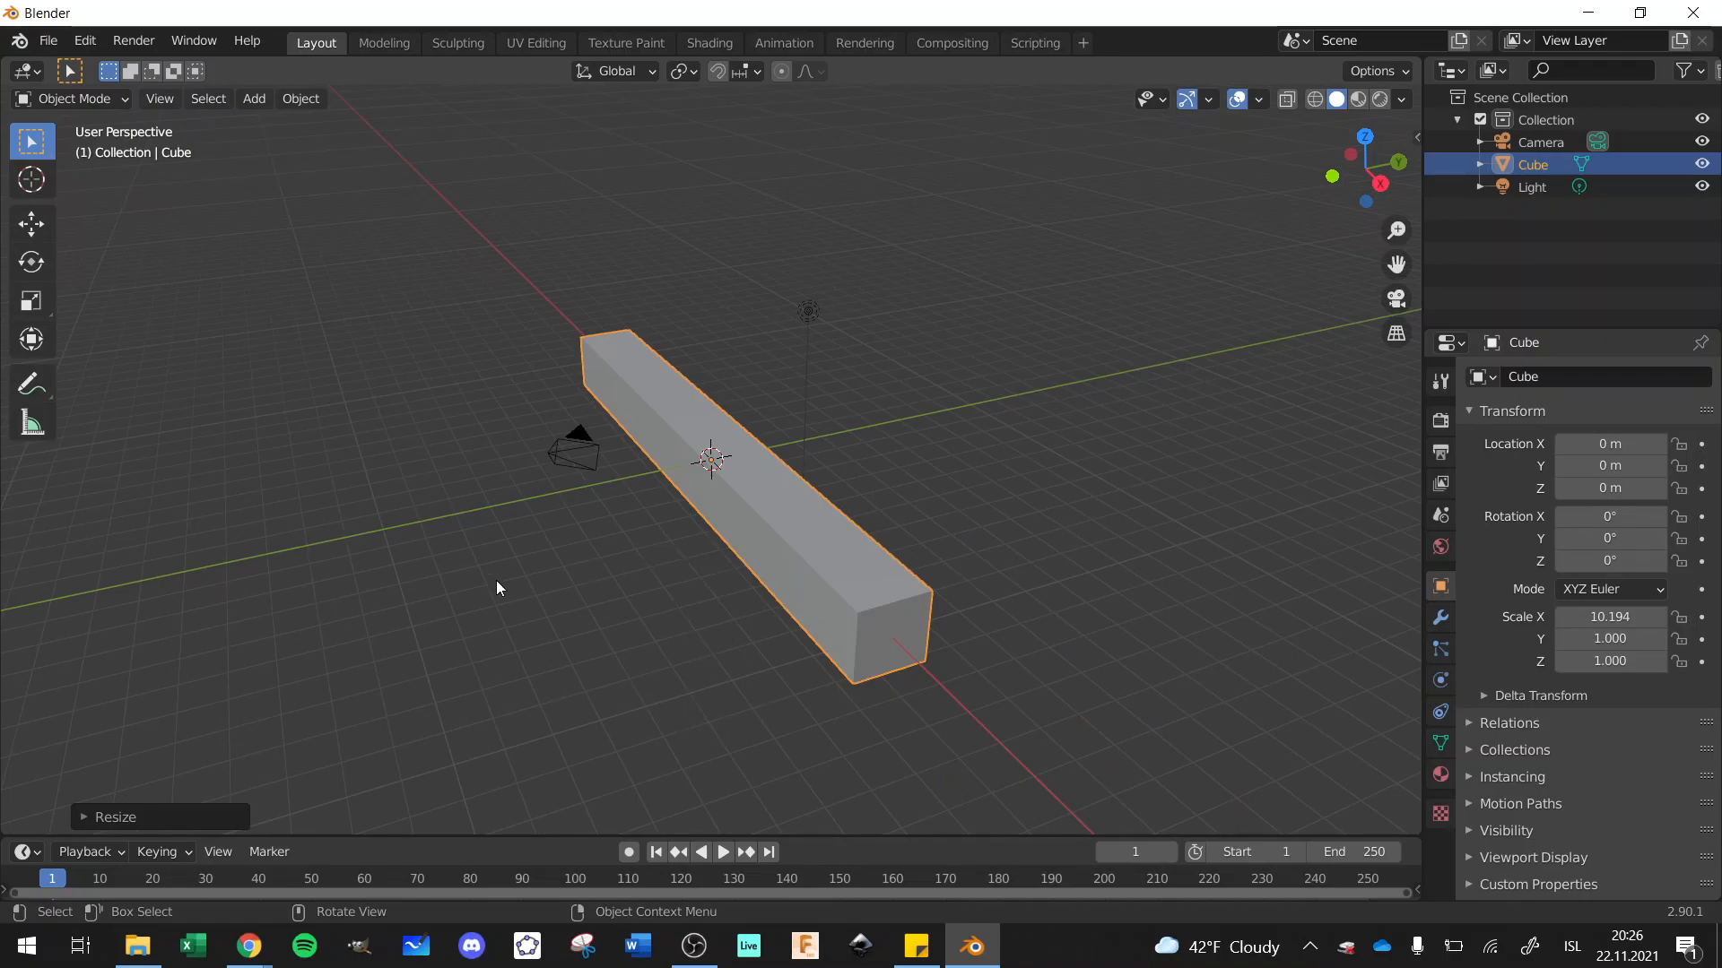
click(253, 104)
mouse_move(270, 125)
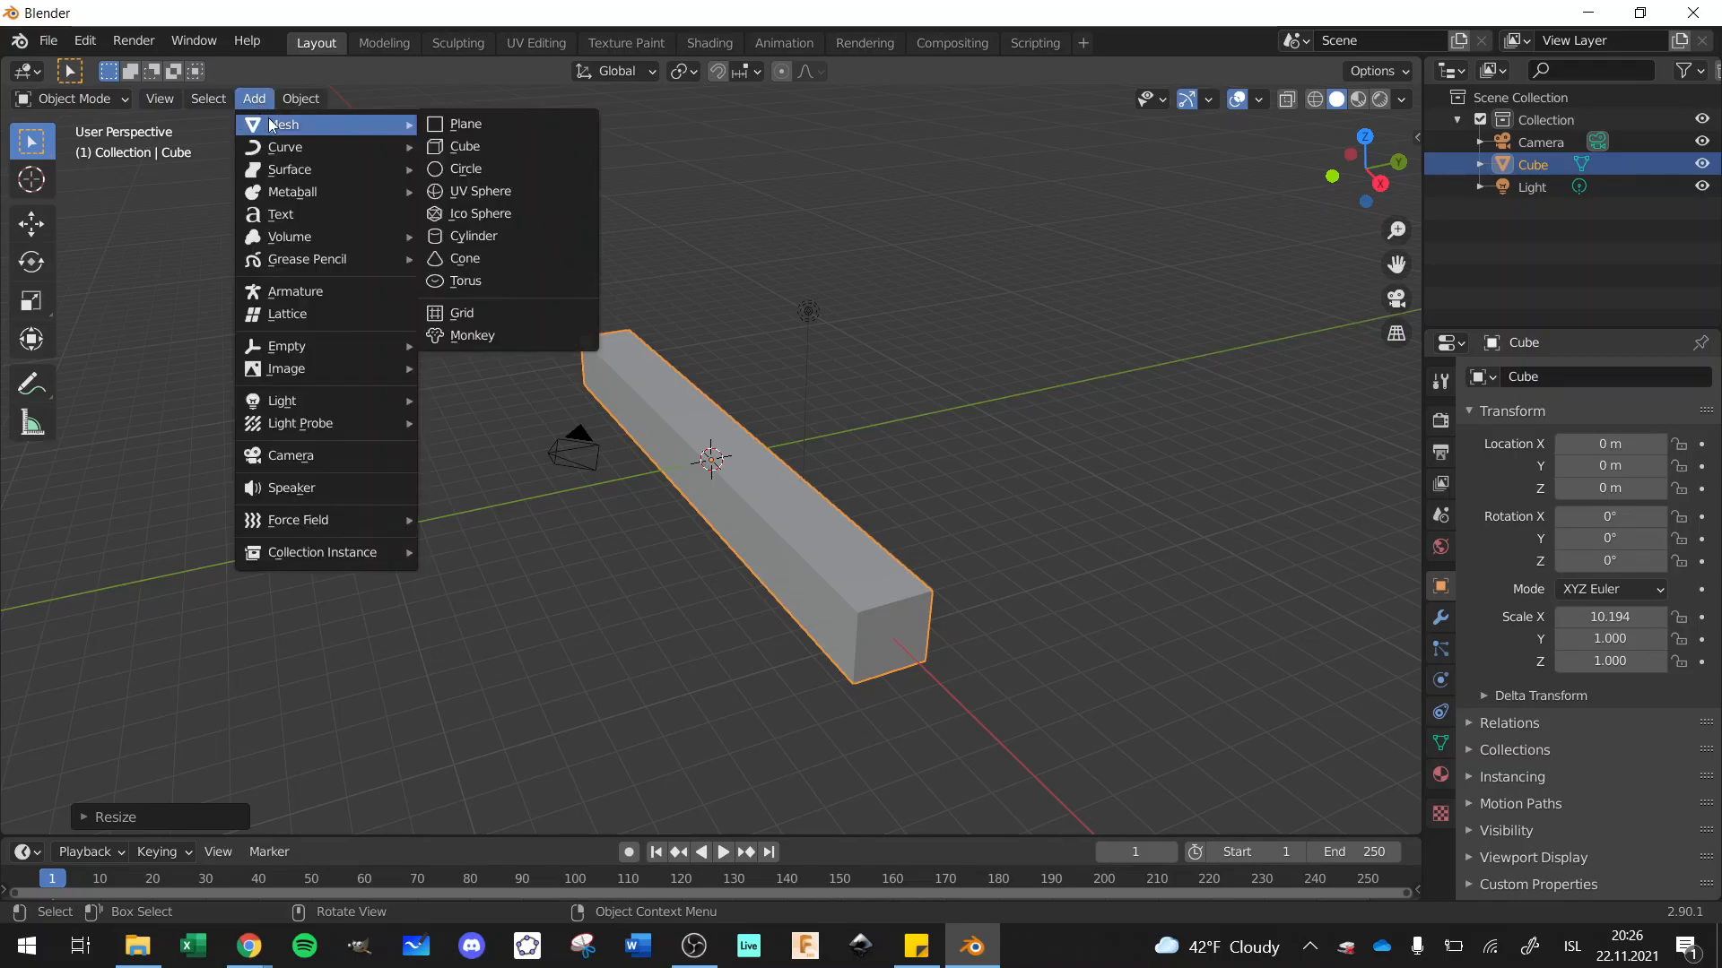
click(486, 120)
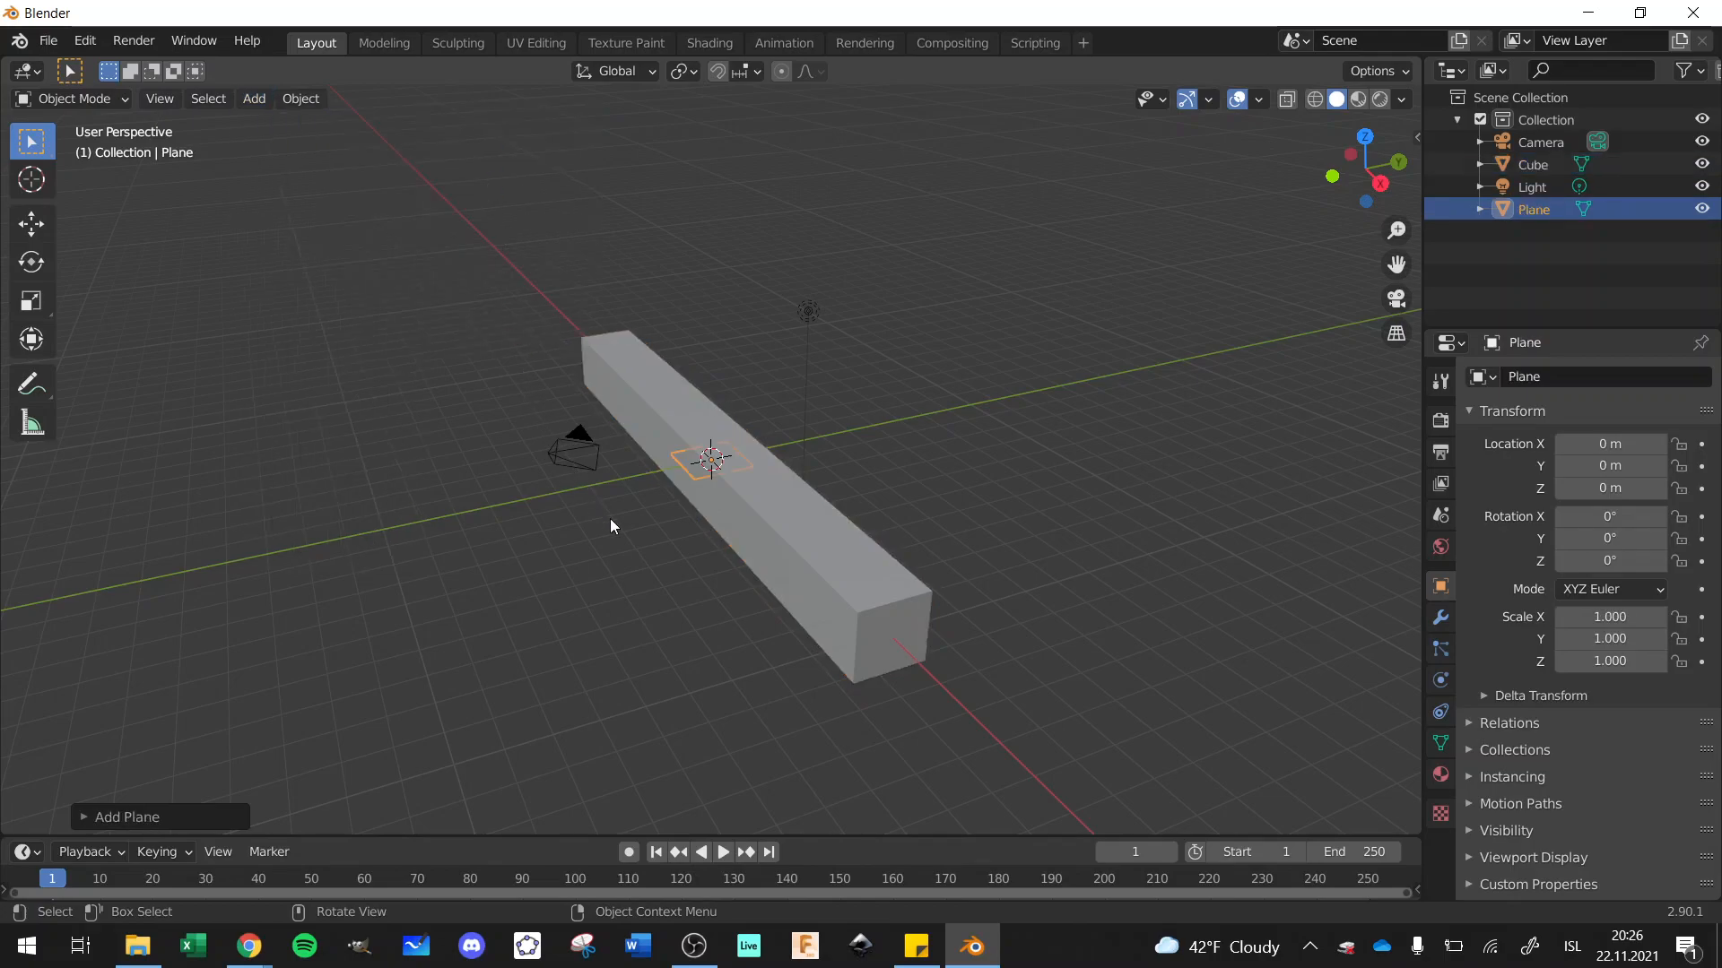
key(s)
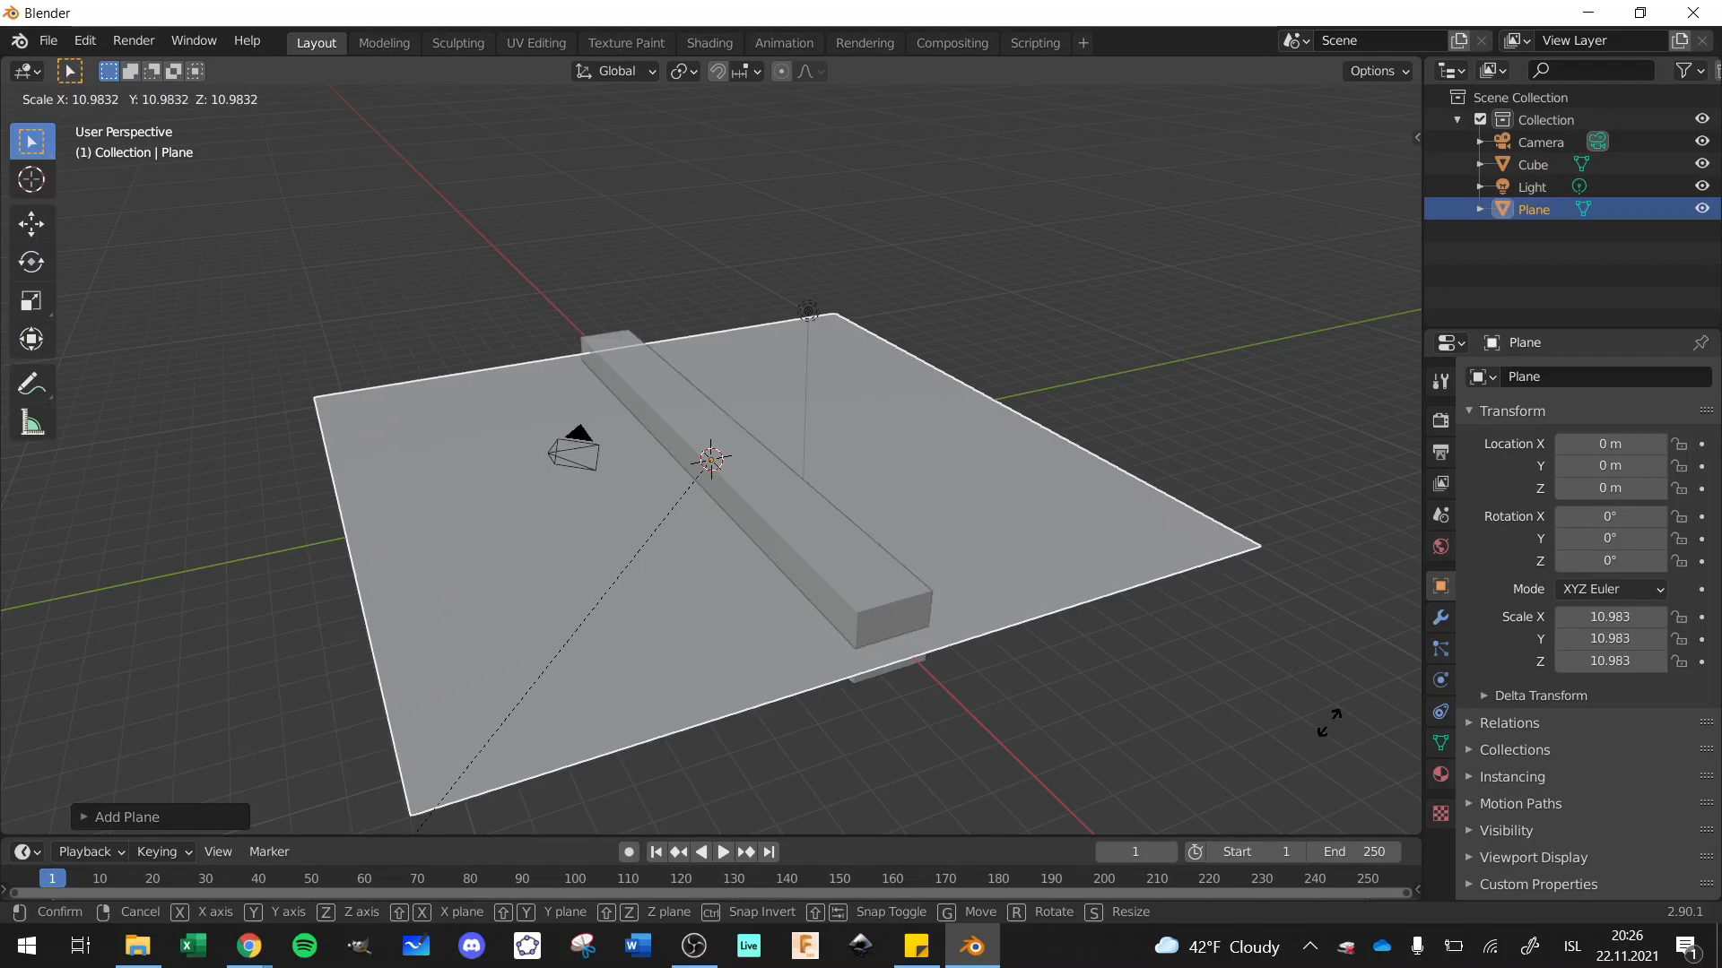
click(1295, 794)
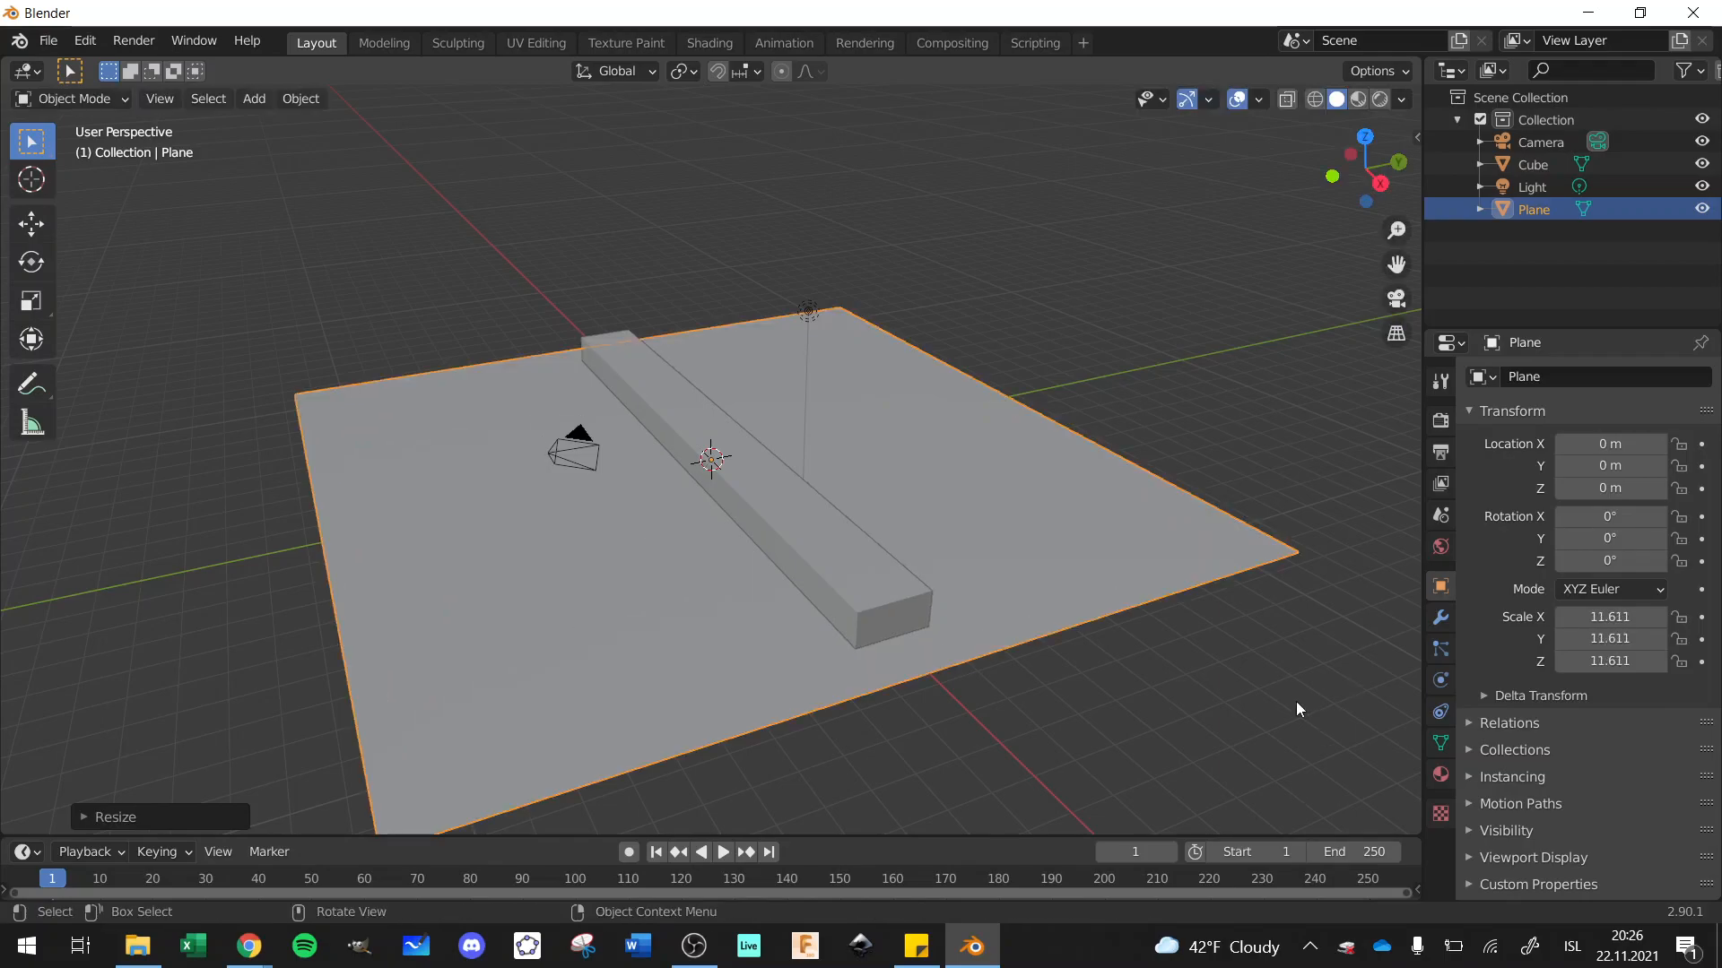
Step: Raise the long bar about 1.06 m along the Z axis so it sits on top of the plane
drag(1362, 188, 804, 514)
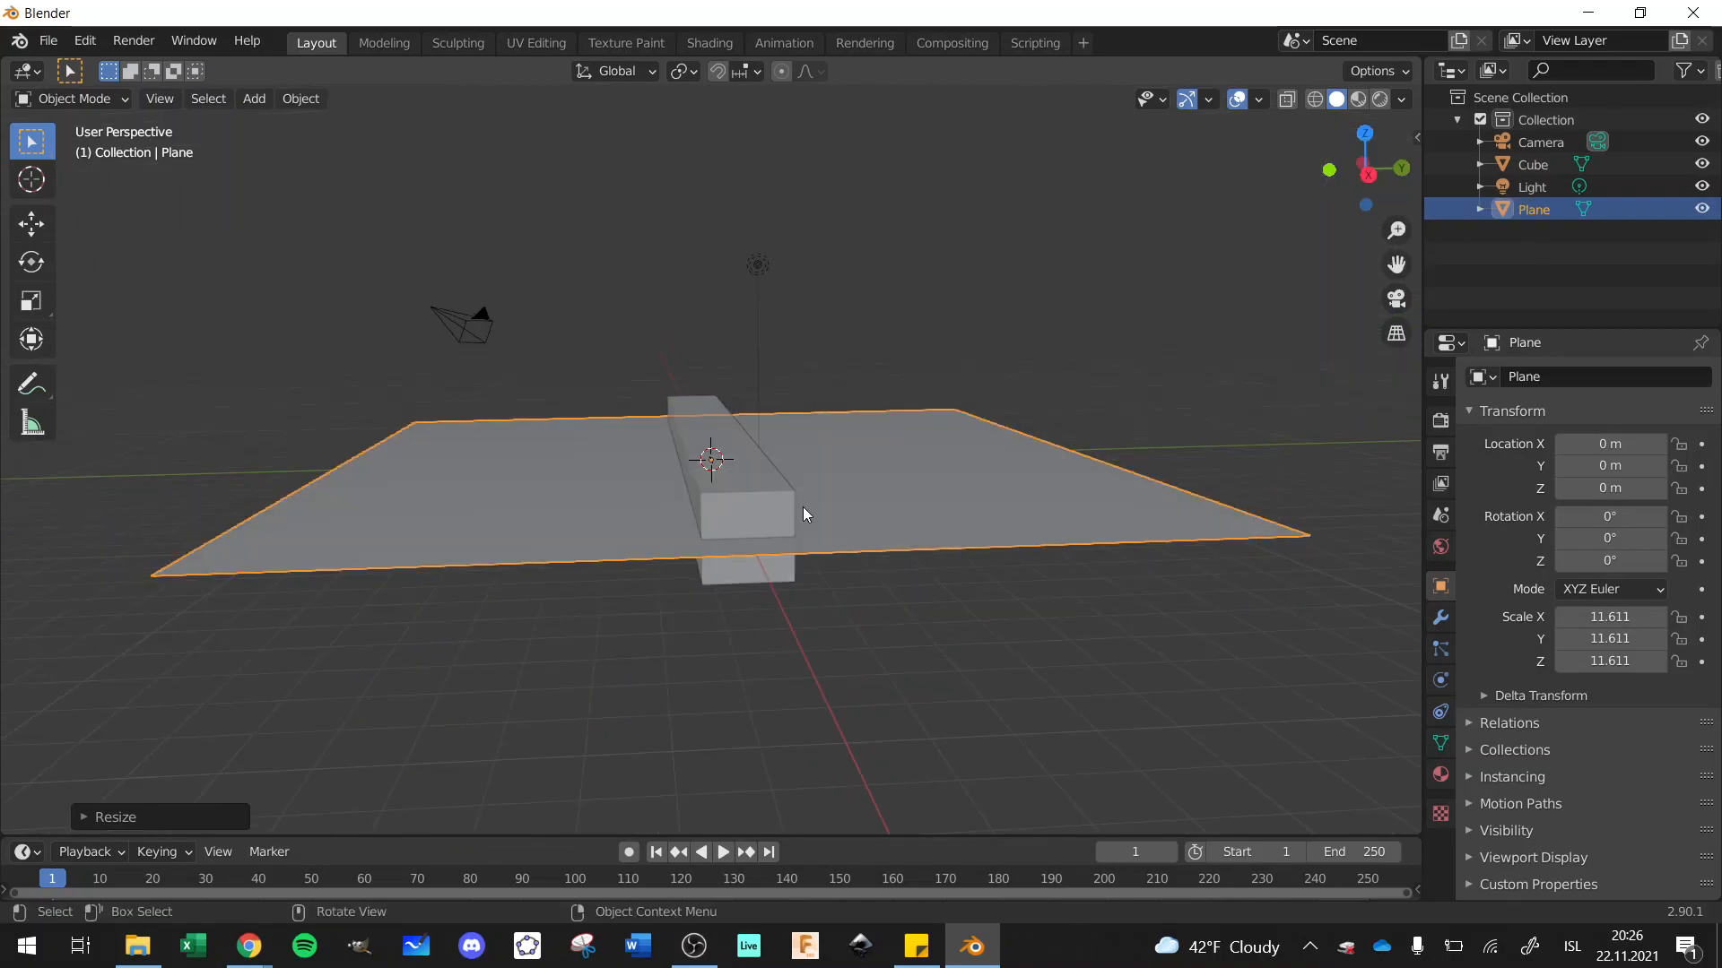
click(752, 497)
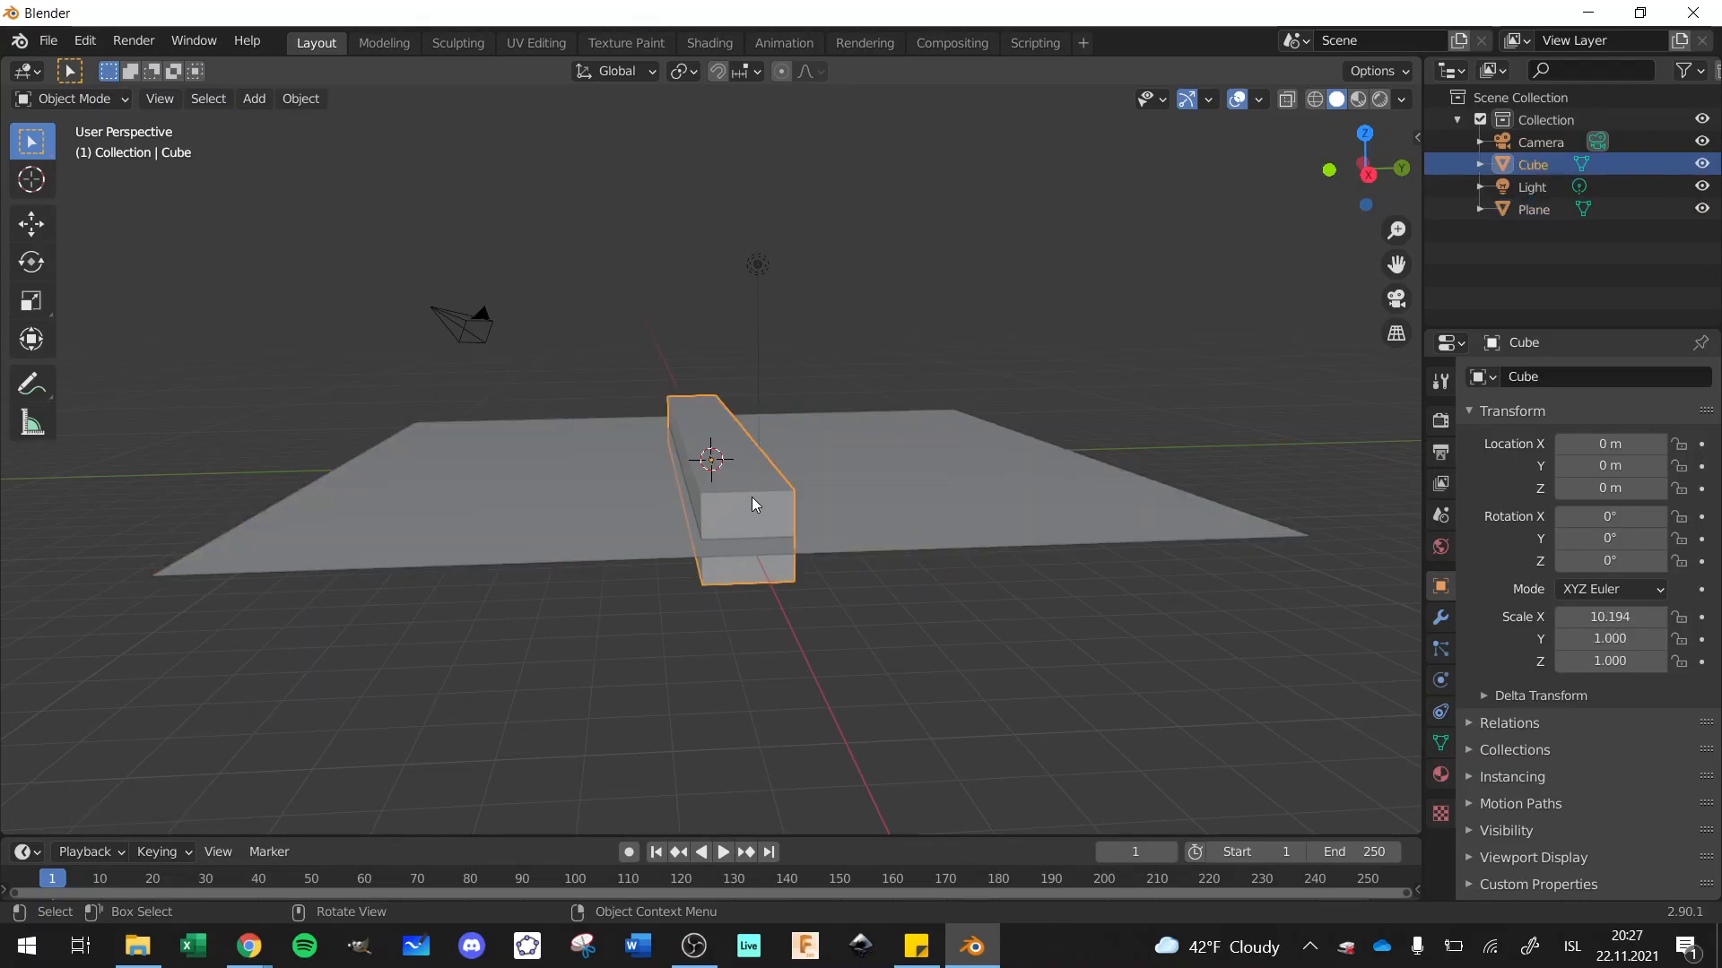
key(g)
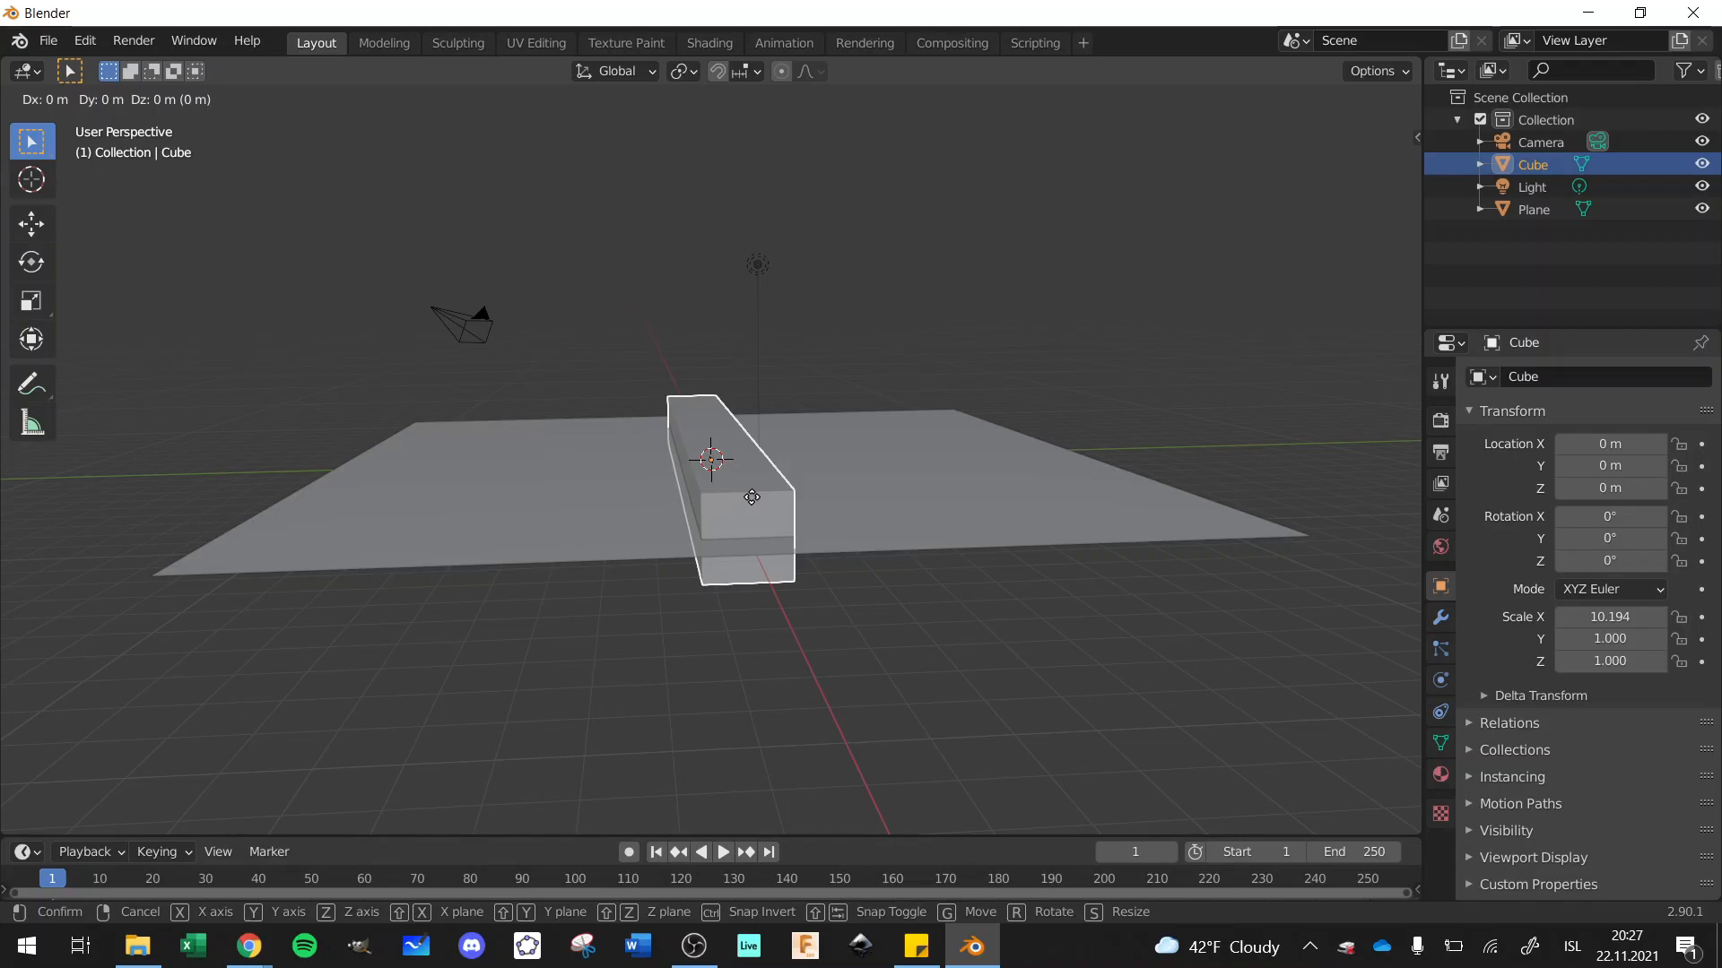
key(z)
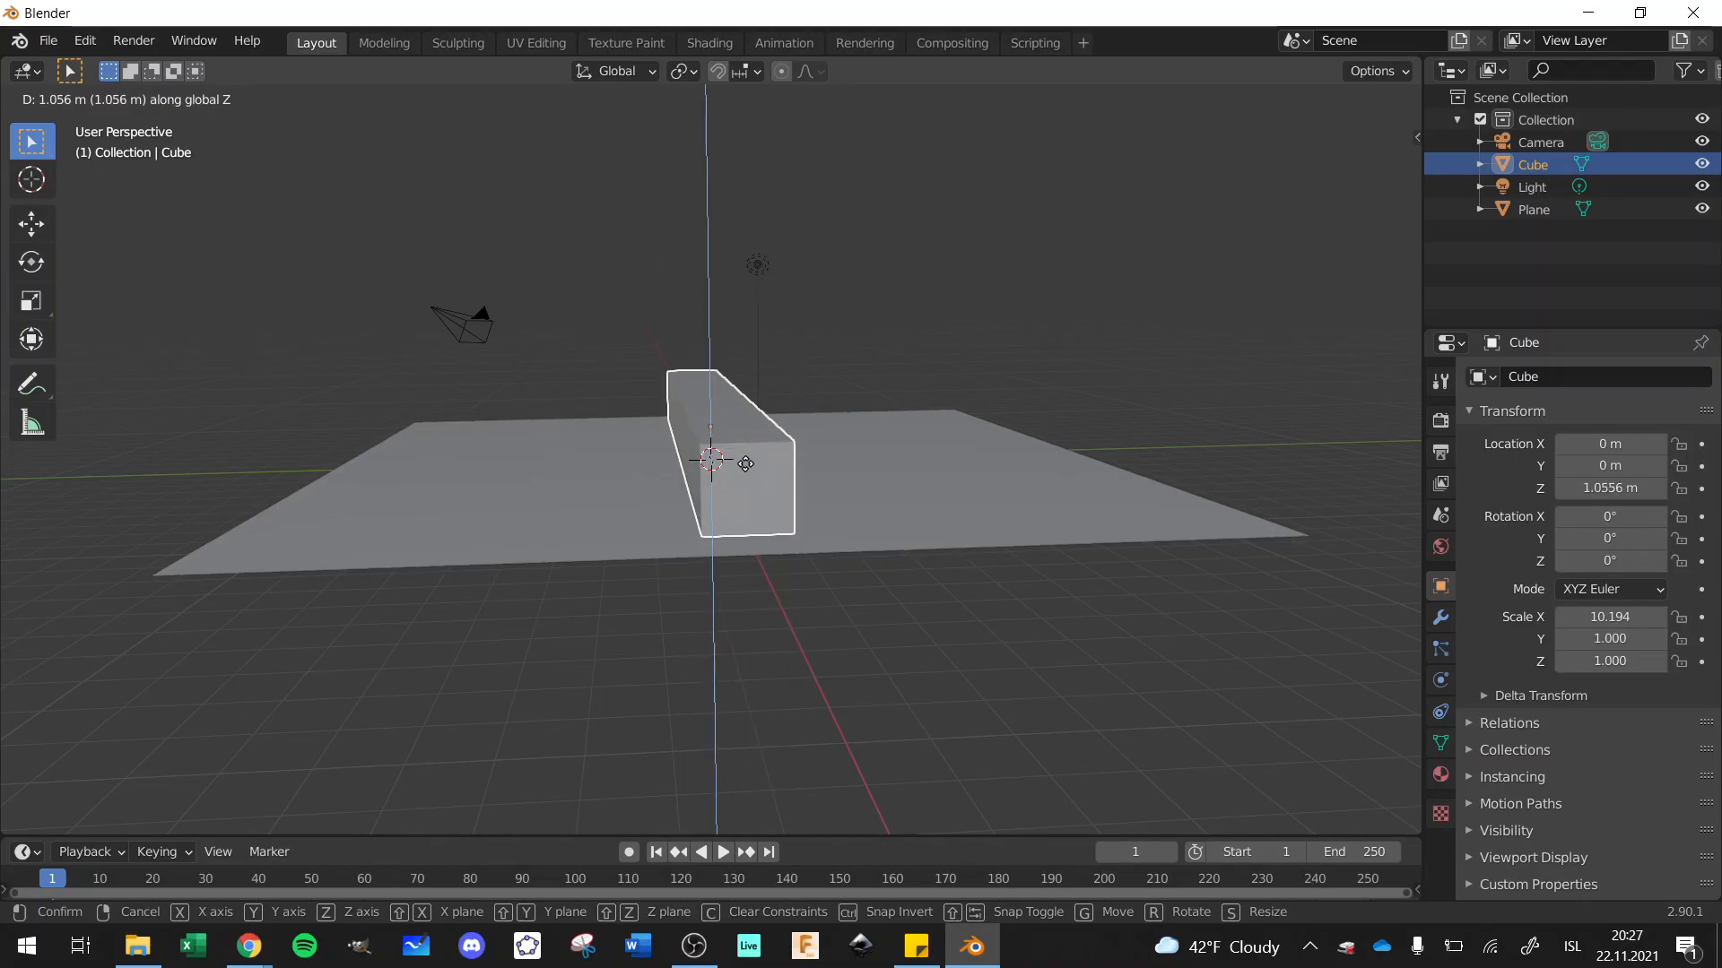
click(746, 465)
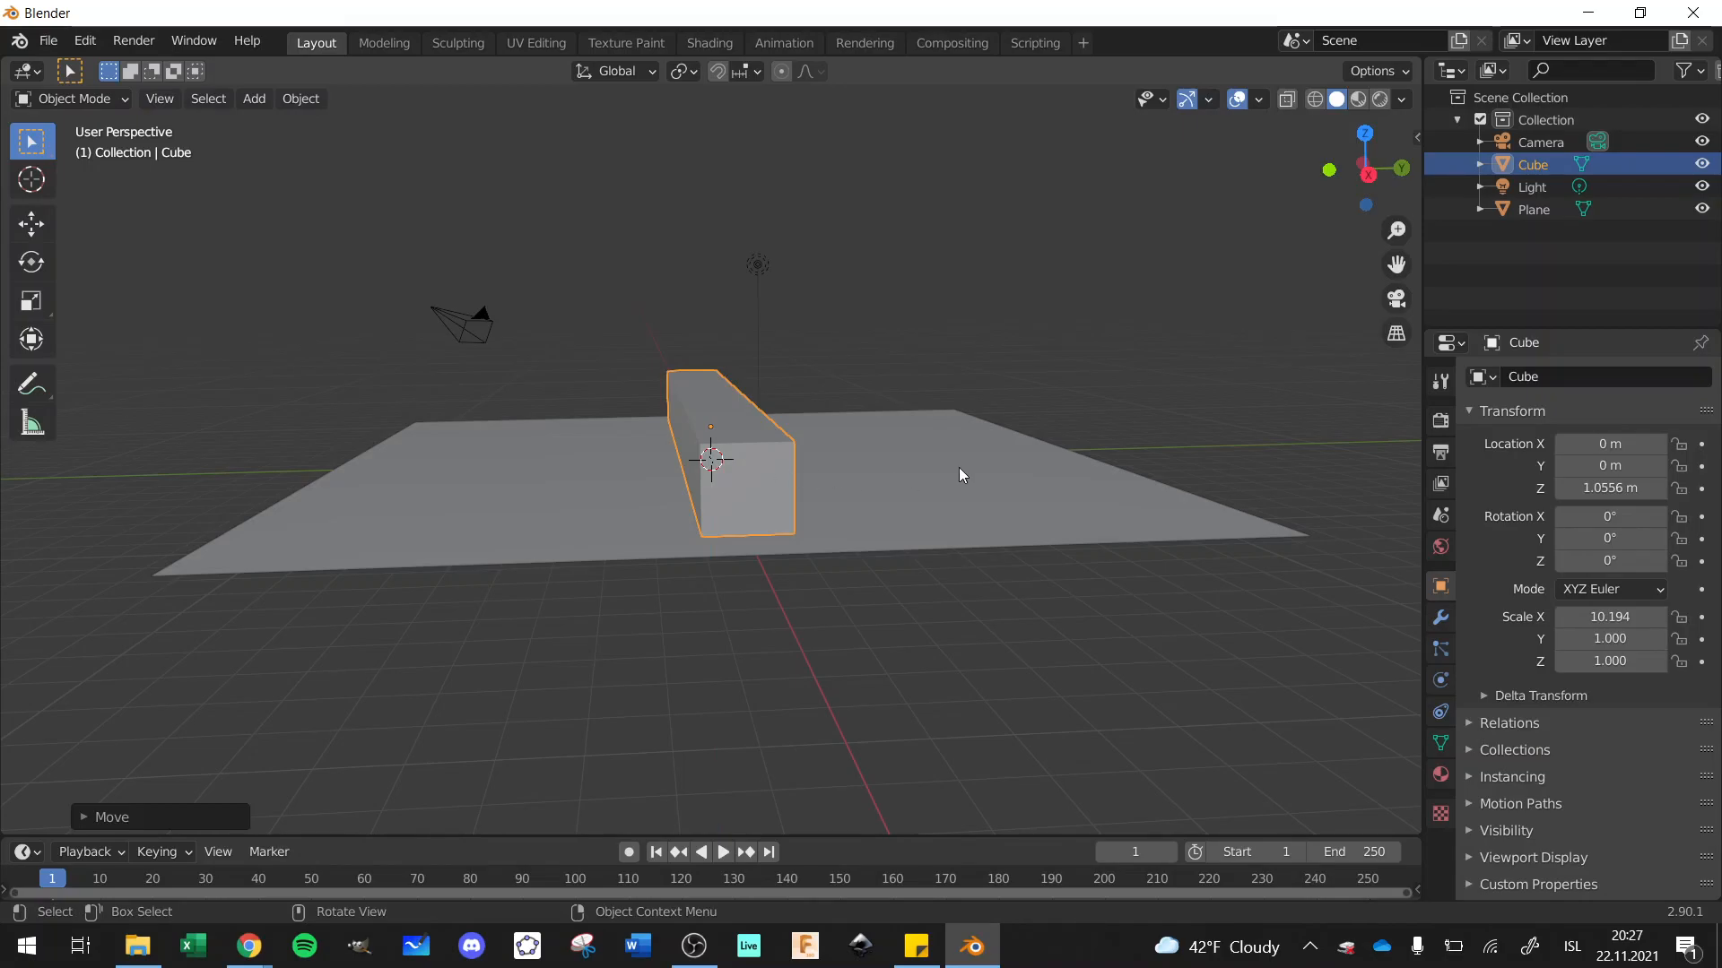
Step: Move the long bar about 9.89 m along the Y axis to the plane's edge and deselect it
key(g)
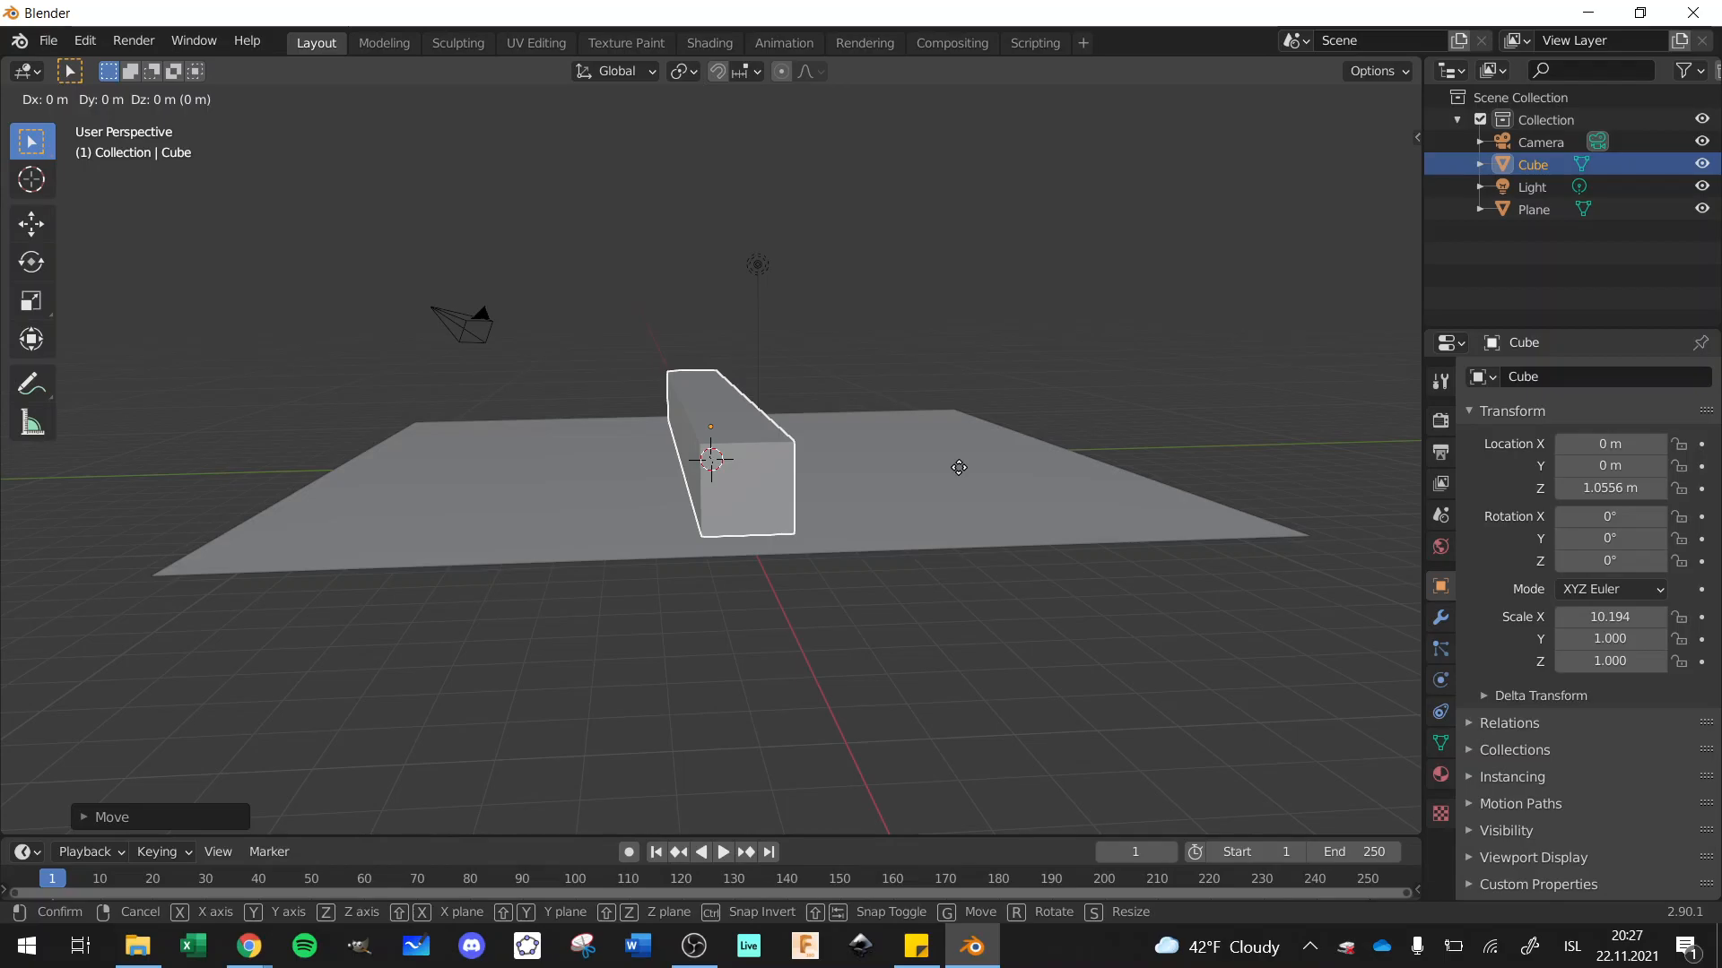
key(y)
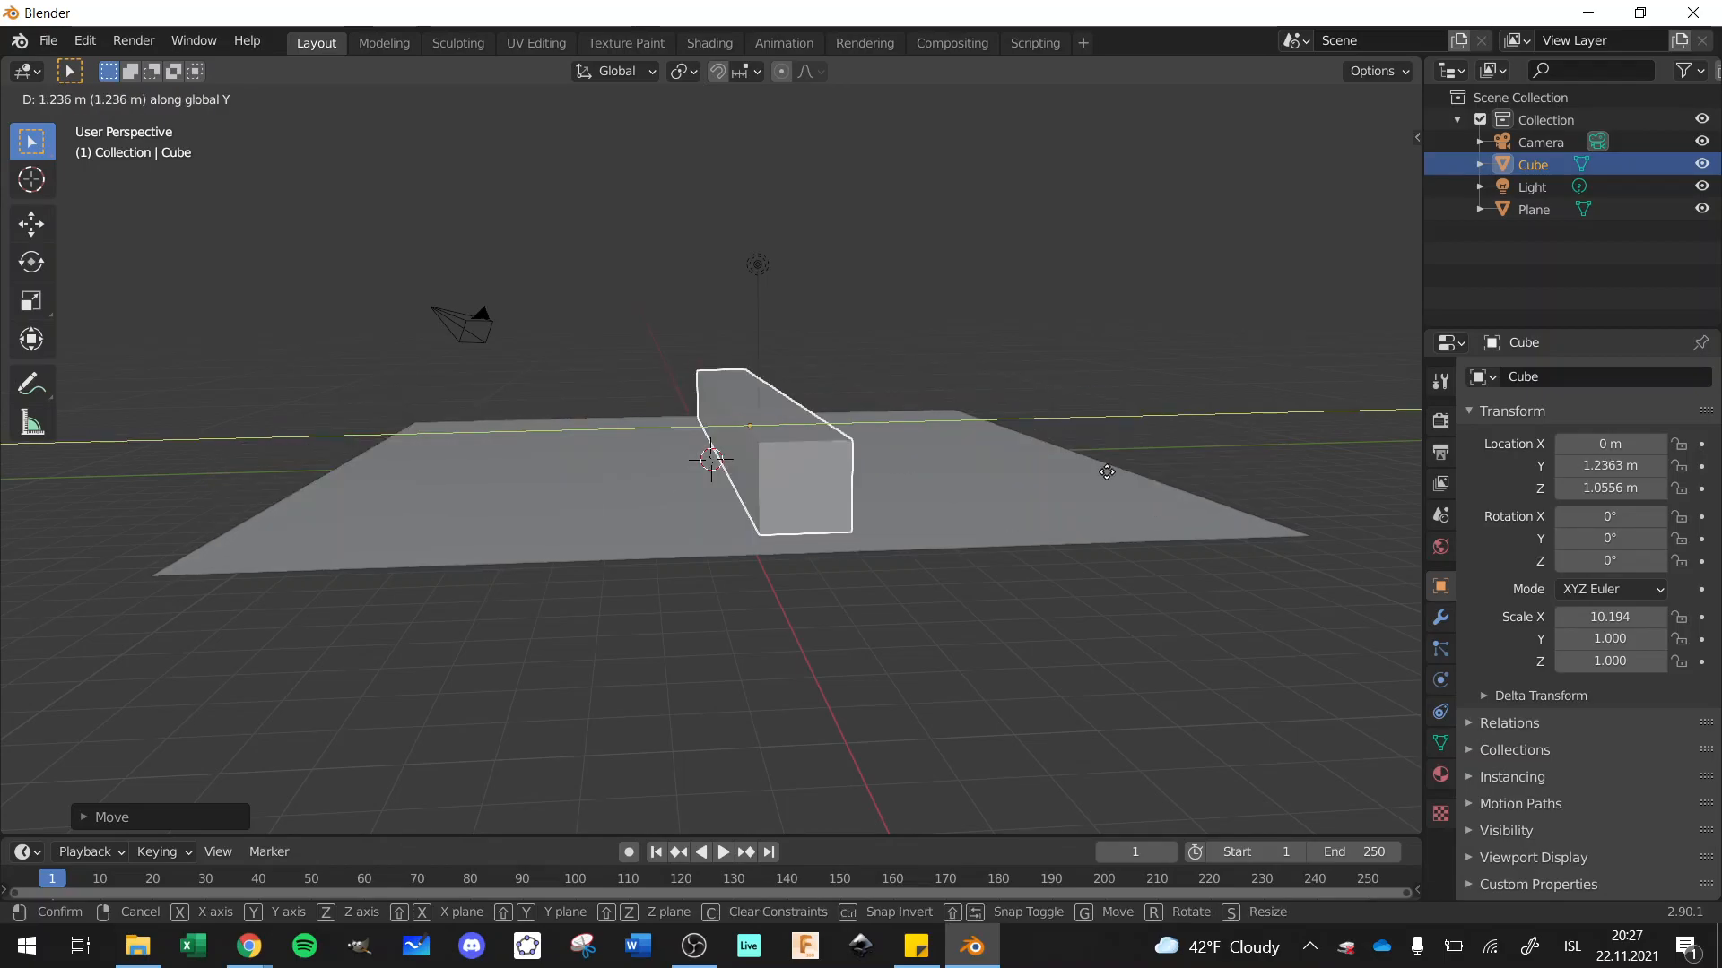
key(x)
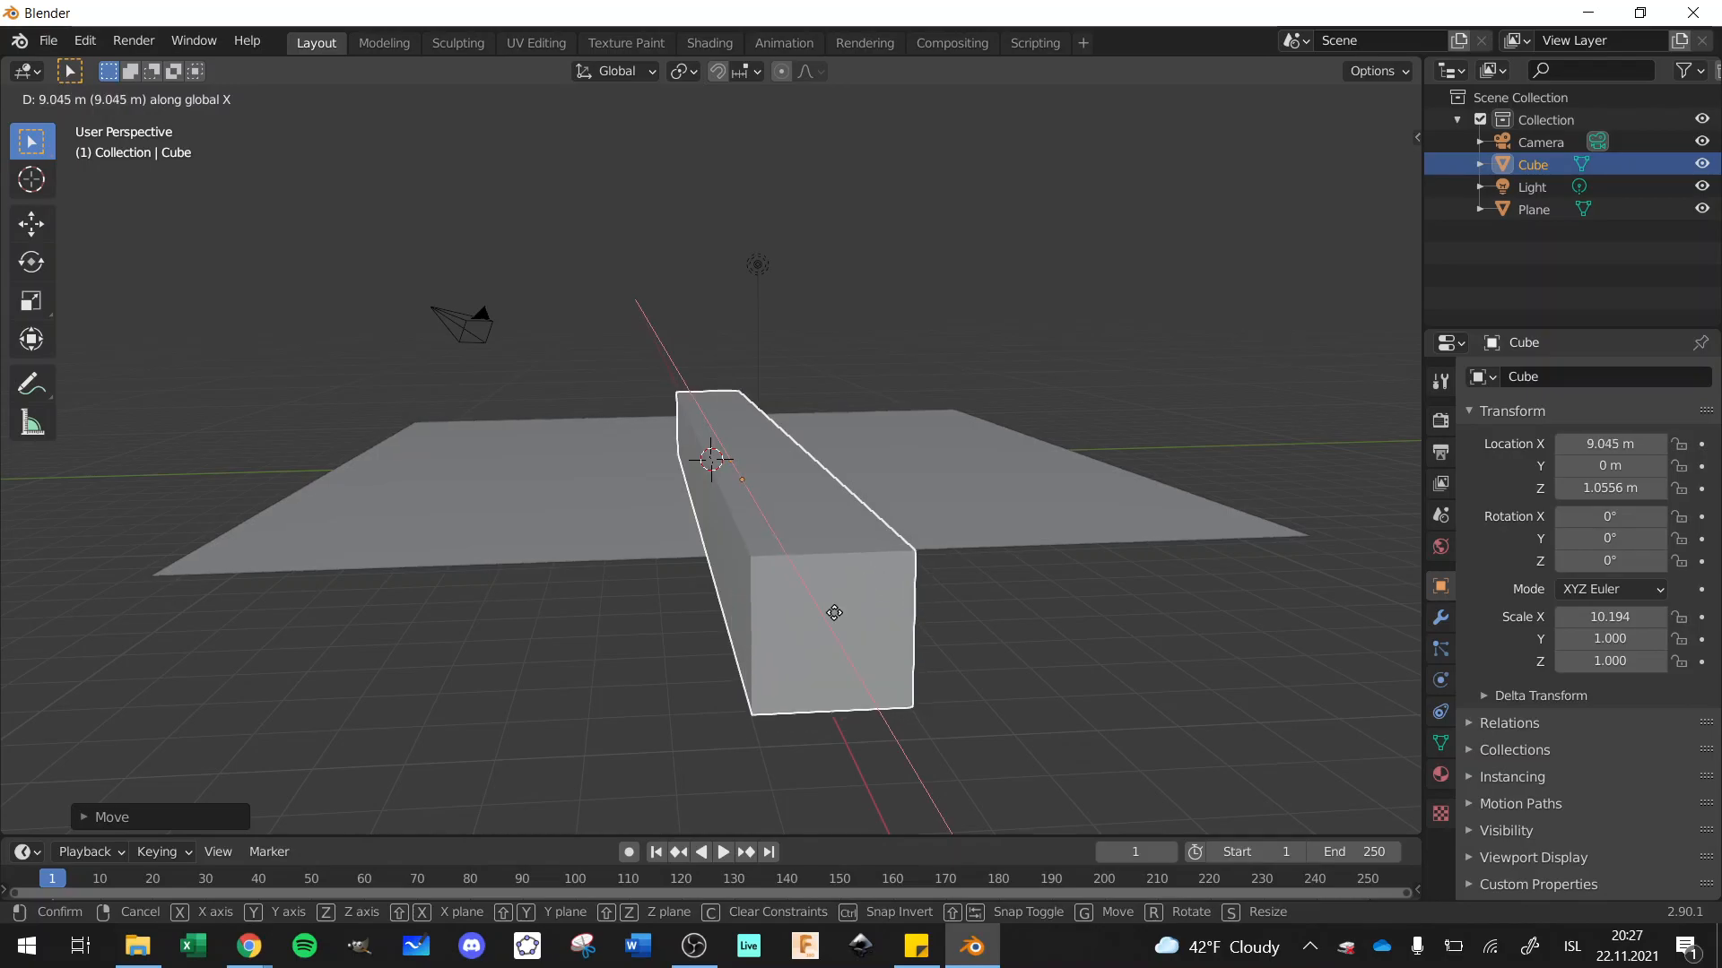
key(y)
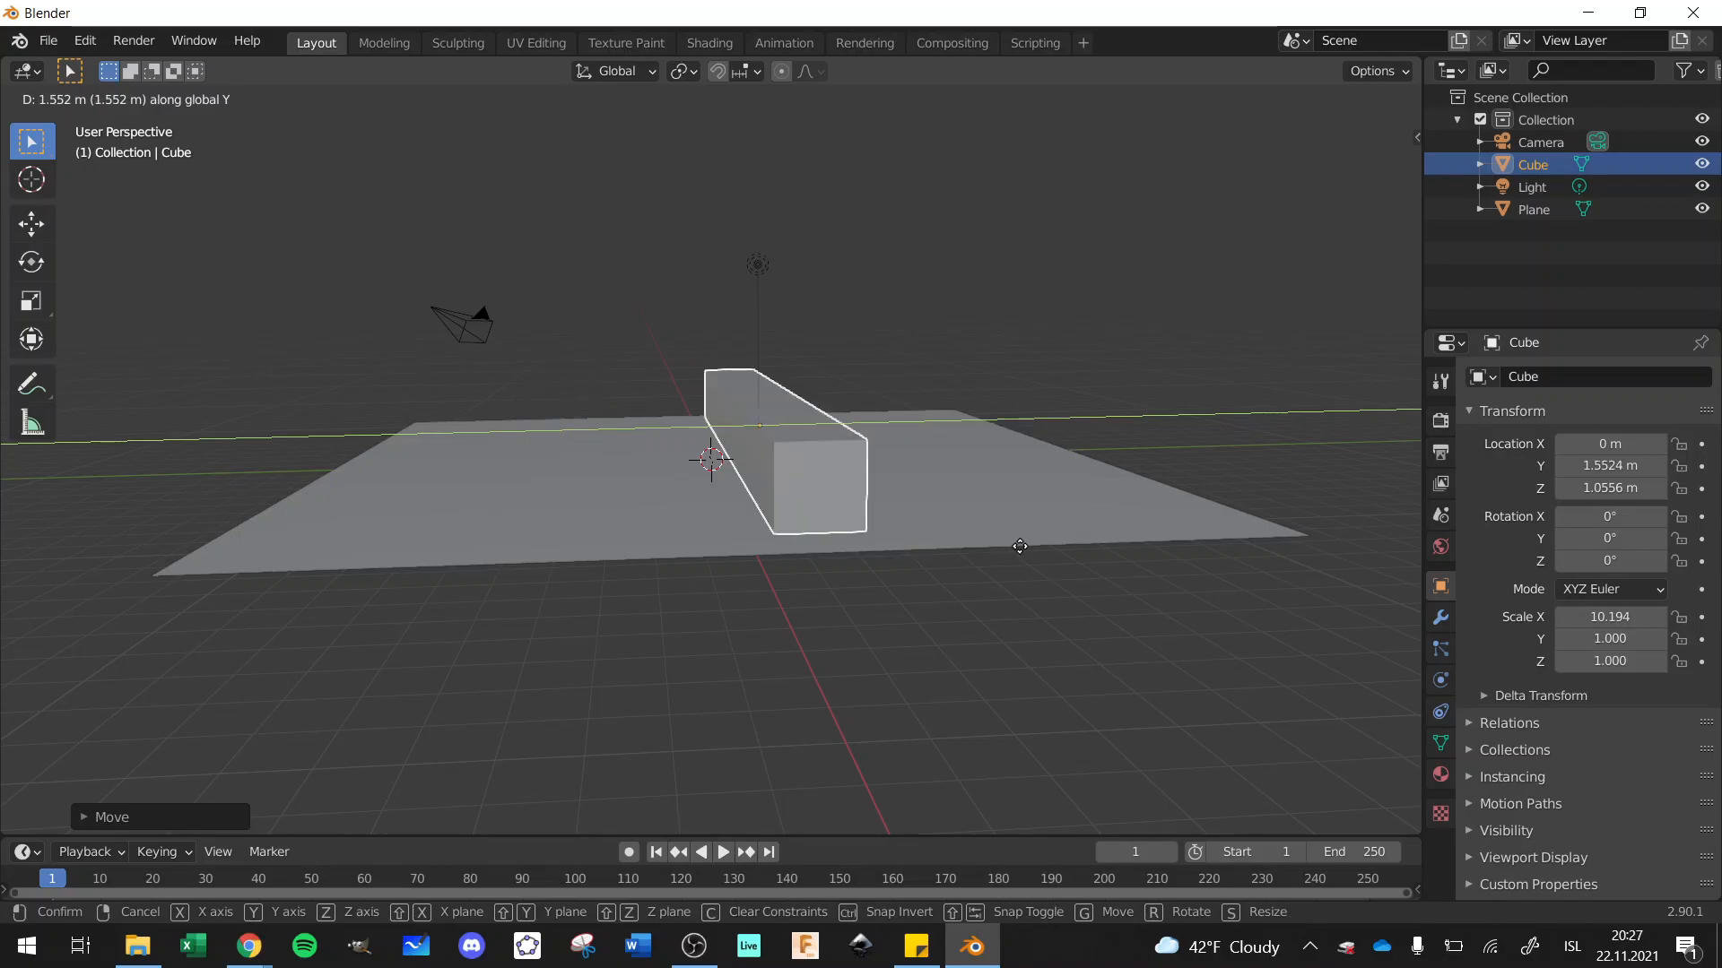
key(z)
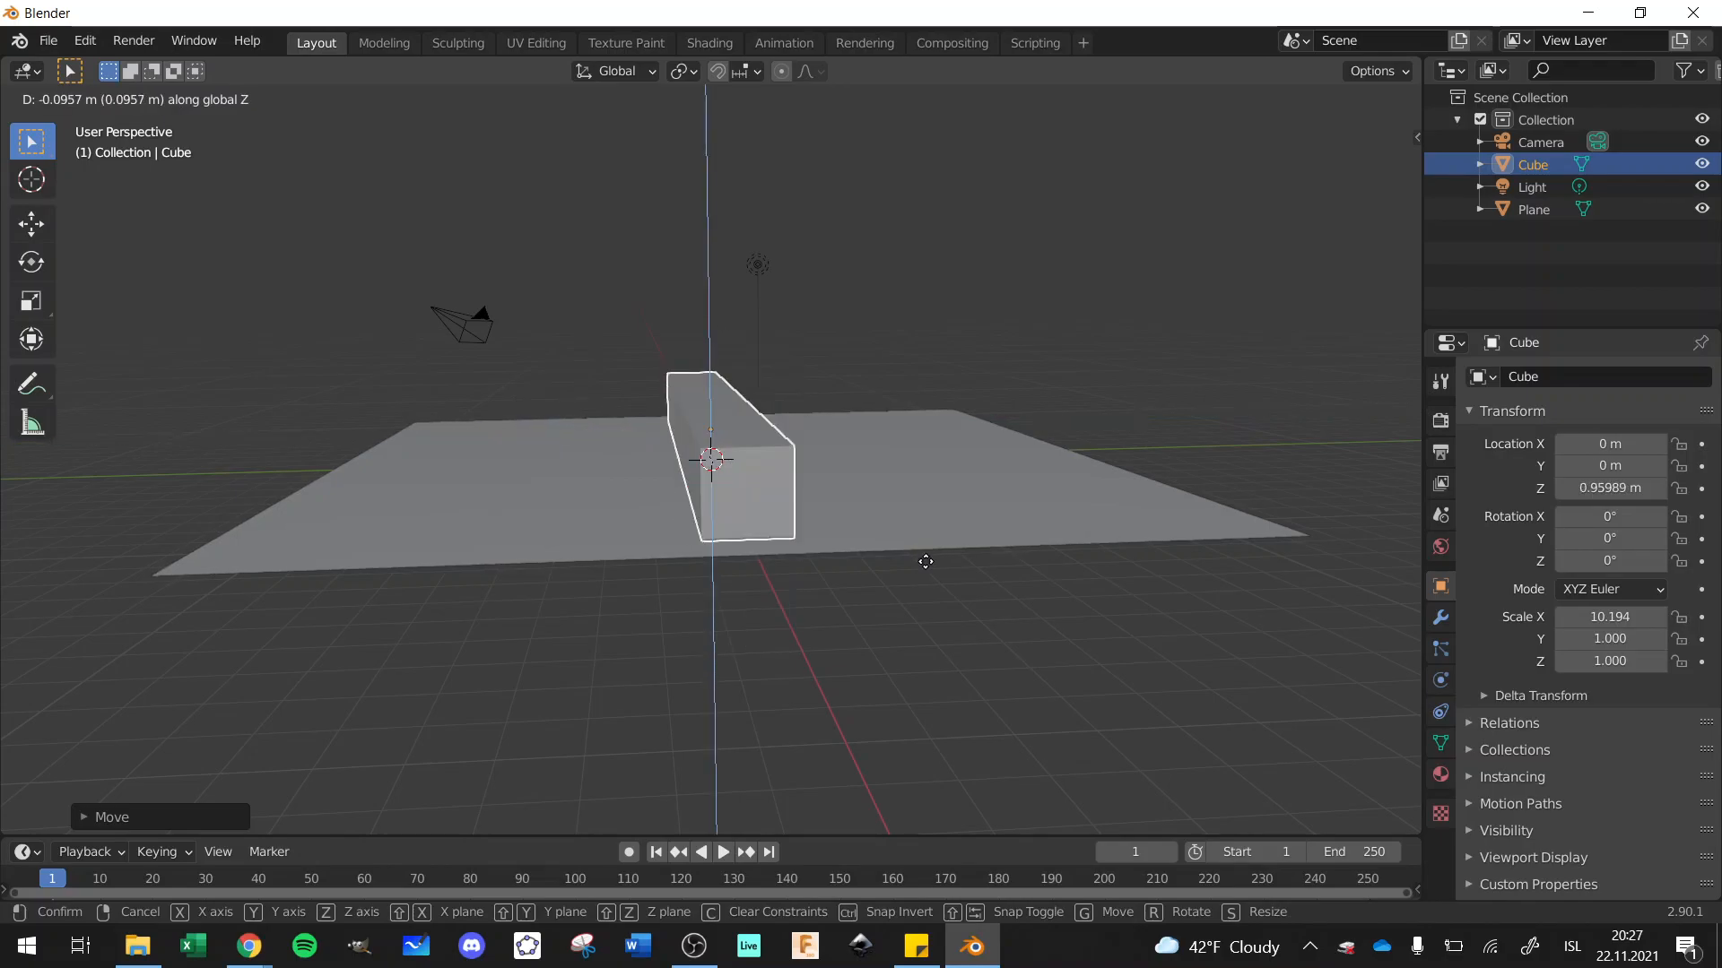
key(y)
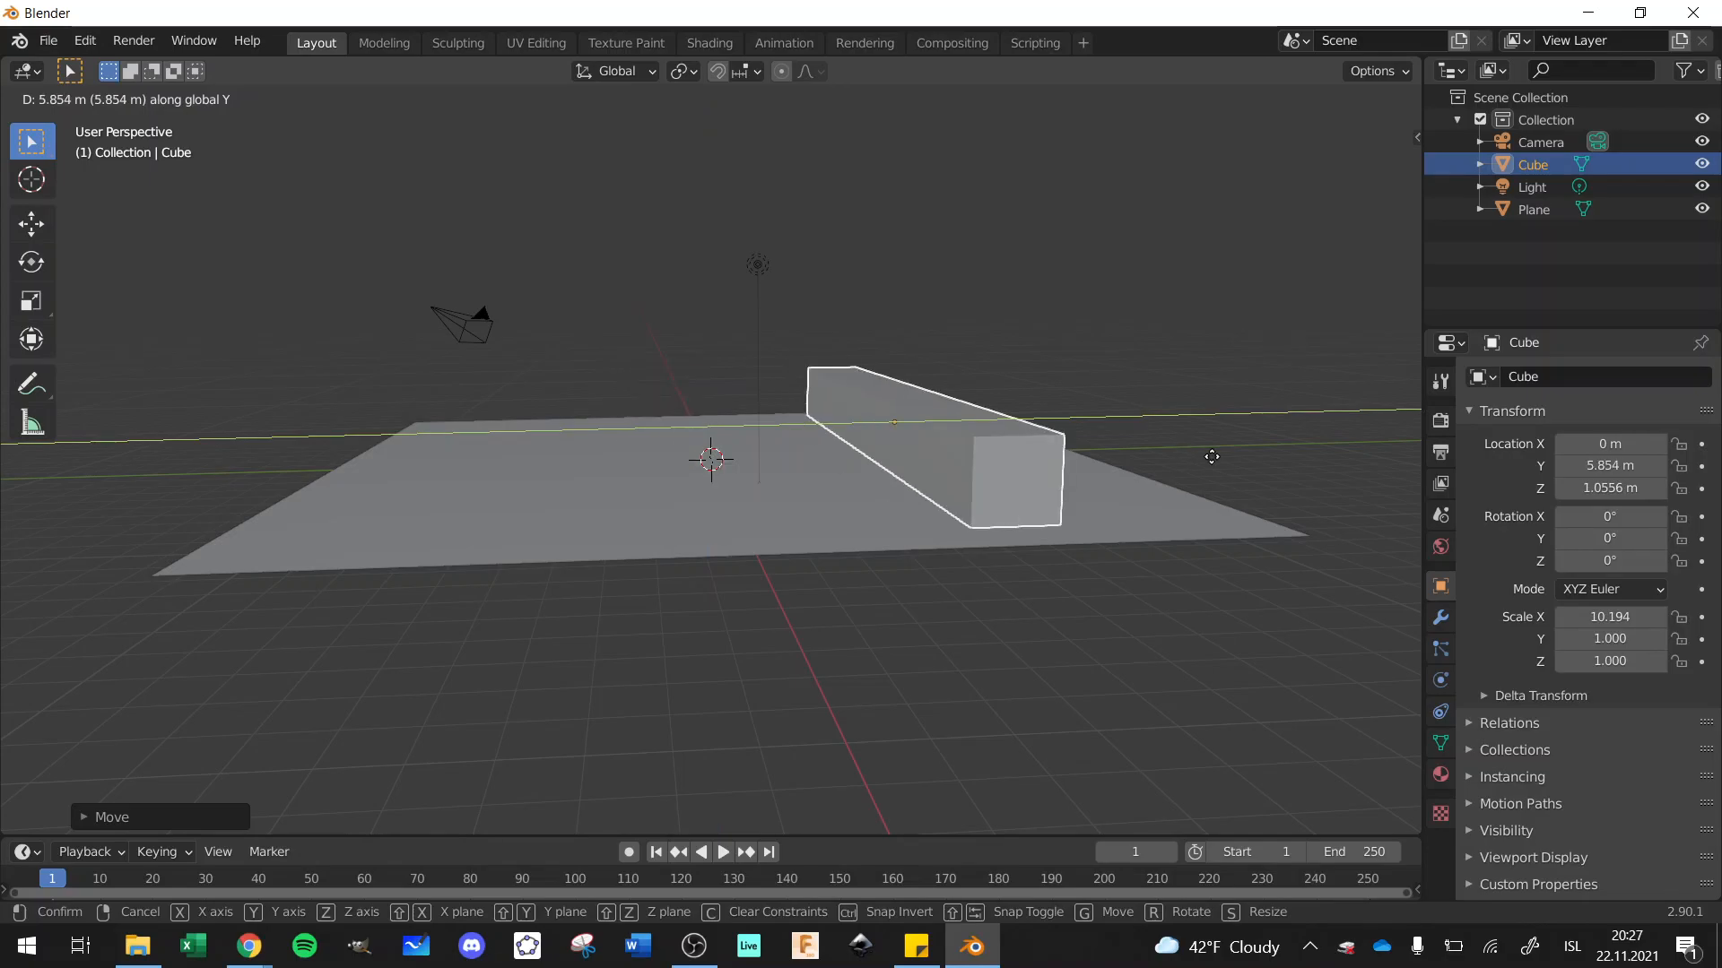
click(704, 341)
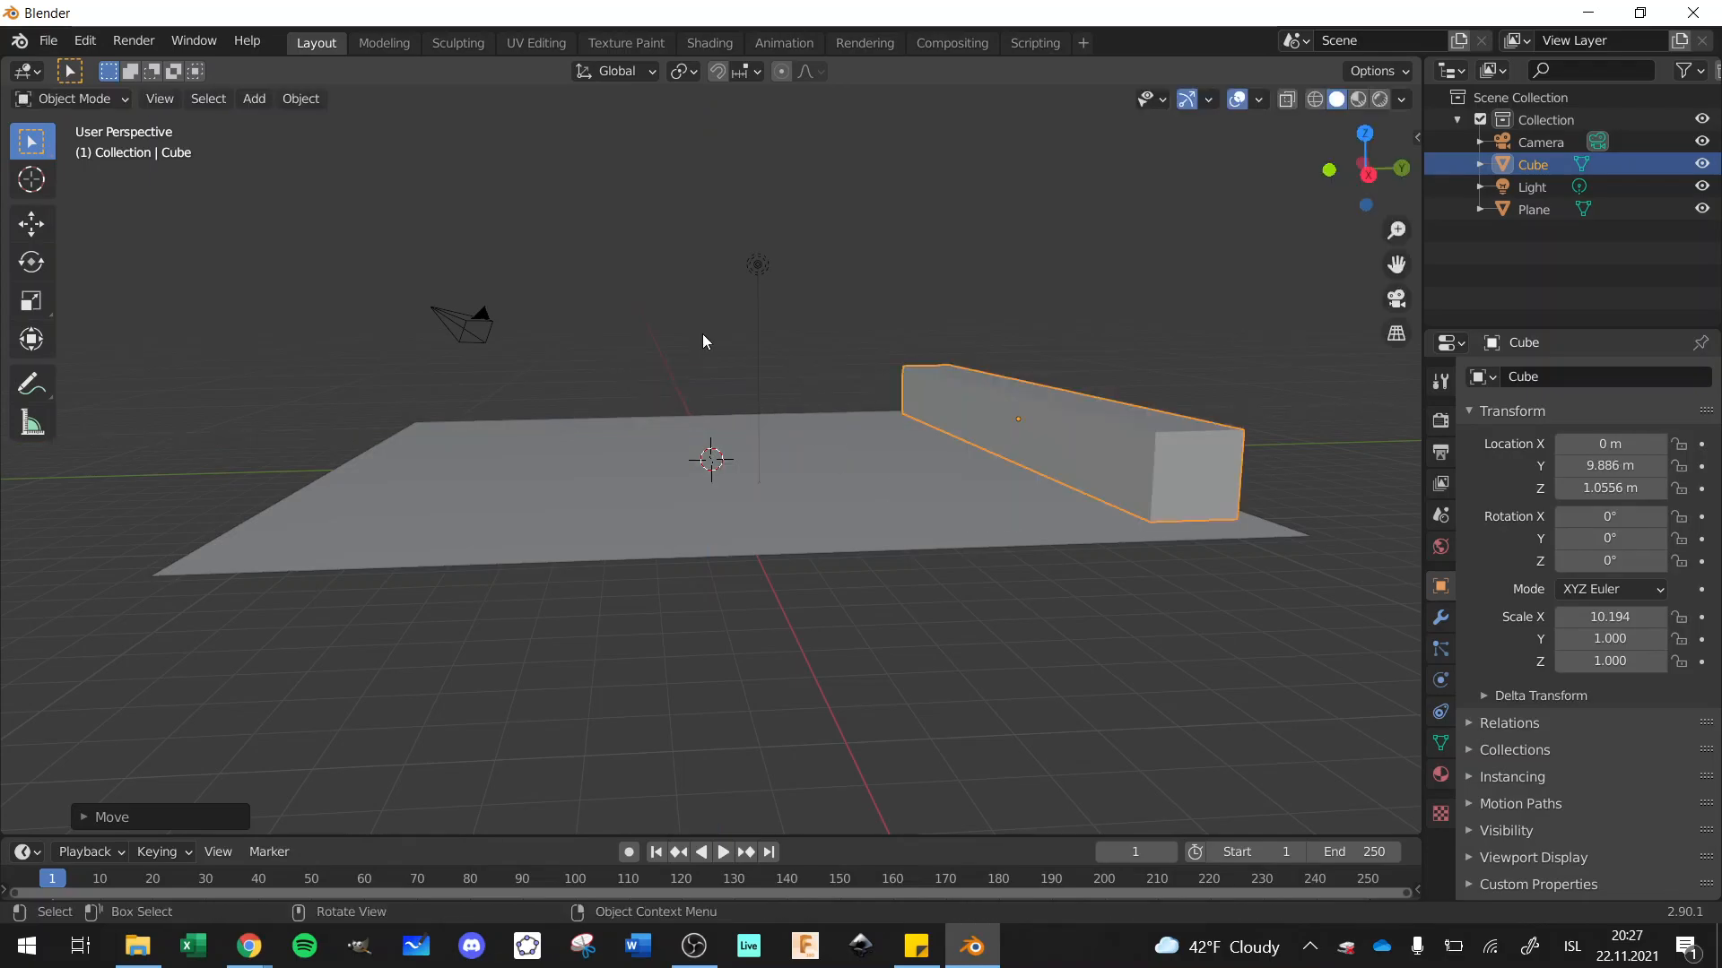
click(659, 320)
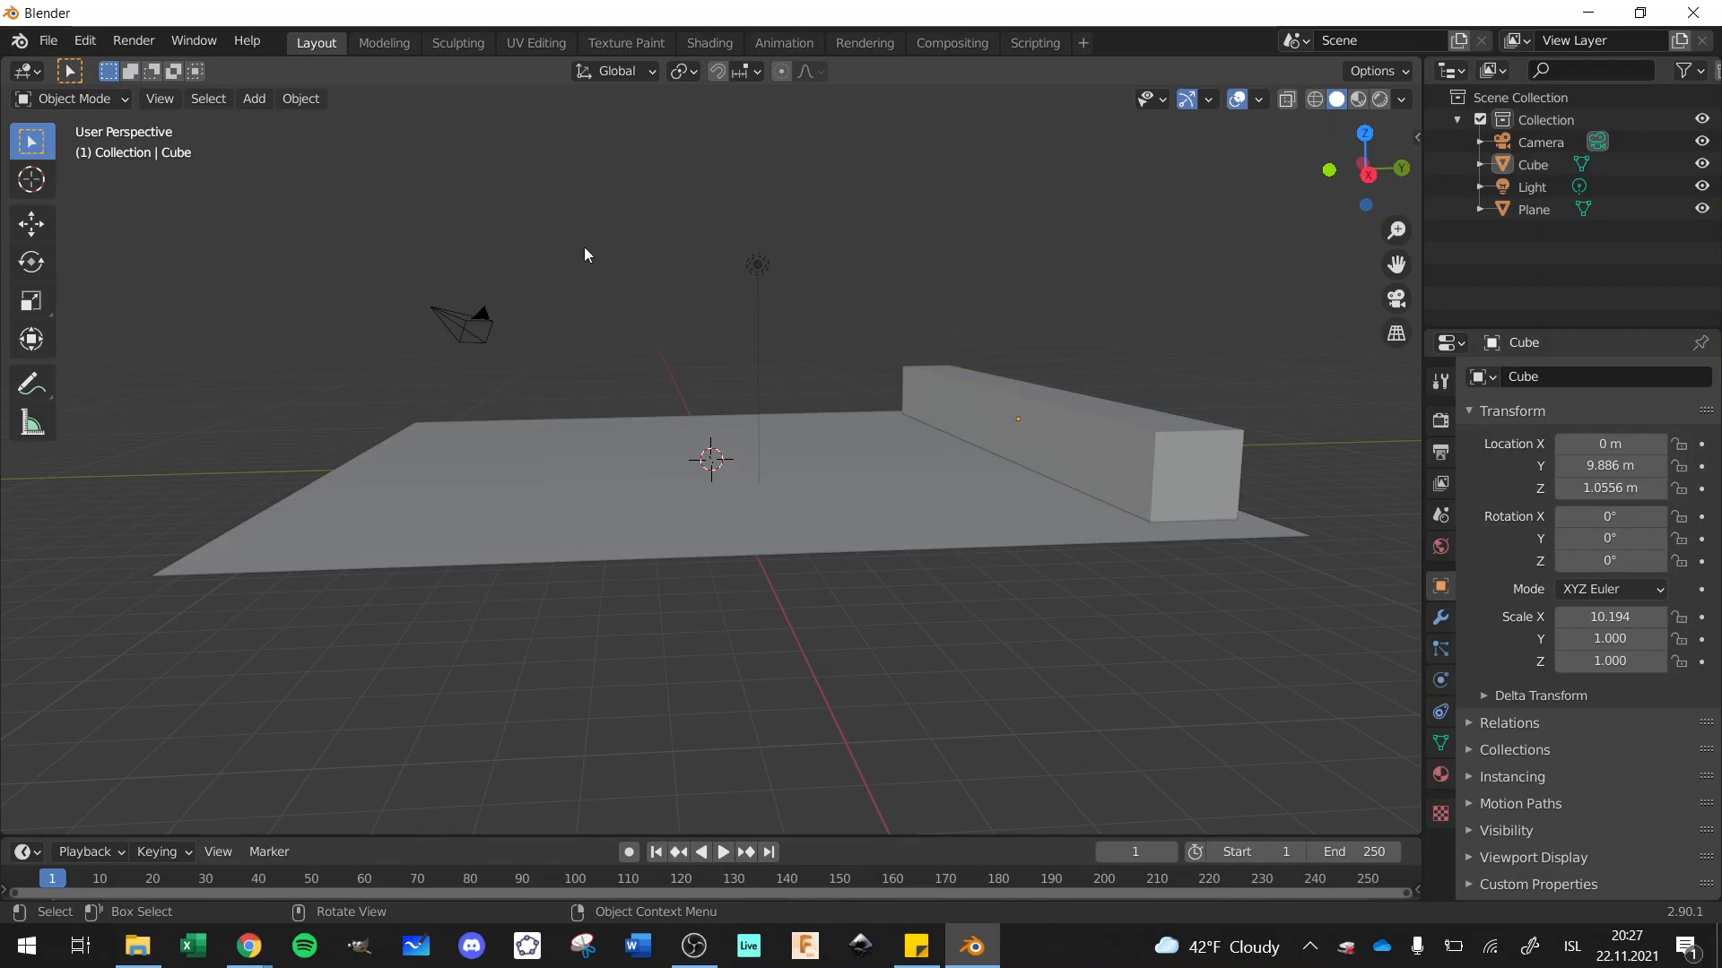
Step: Add a second cube and place it above the plane at about X -0.96 m, Y -4.31 m, Z 3.77 m
click(260, 100)
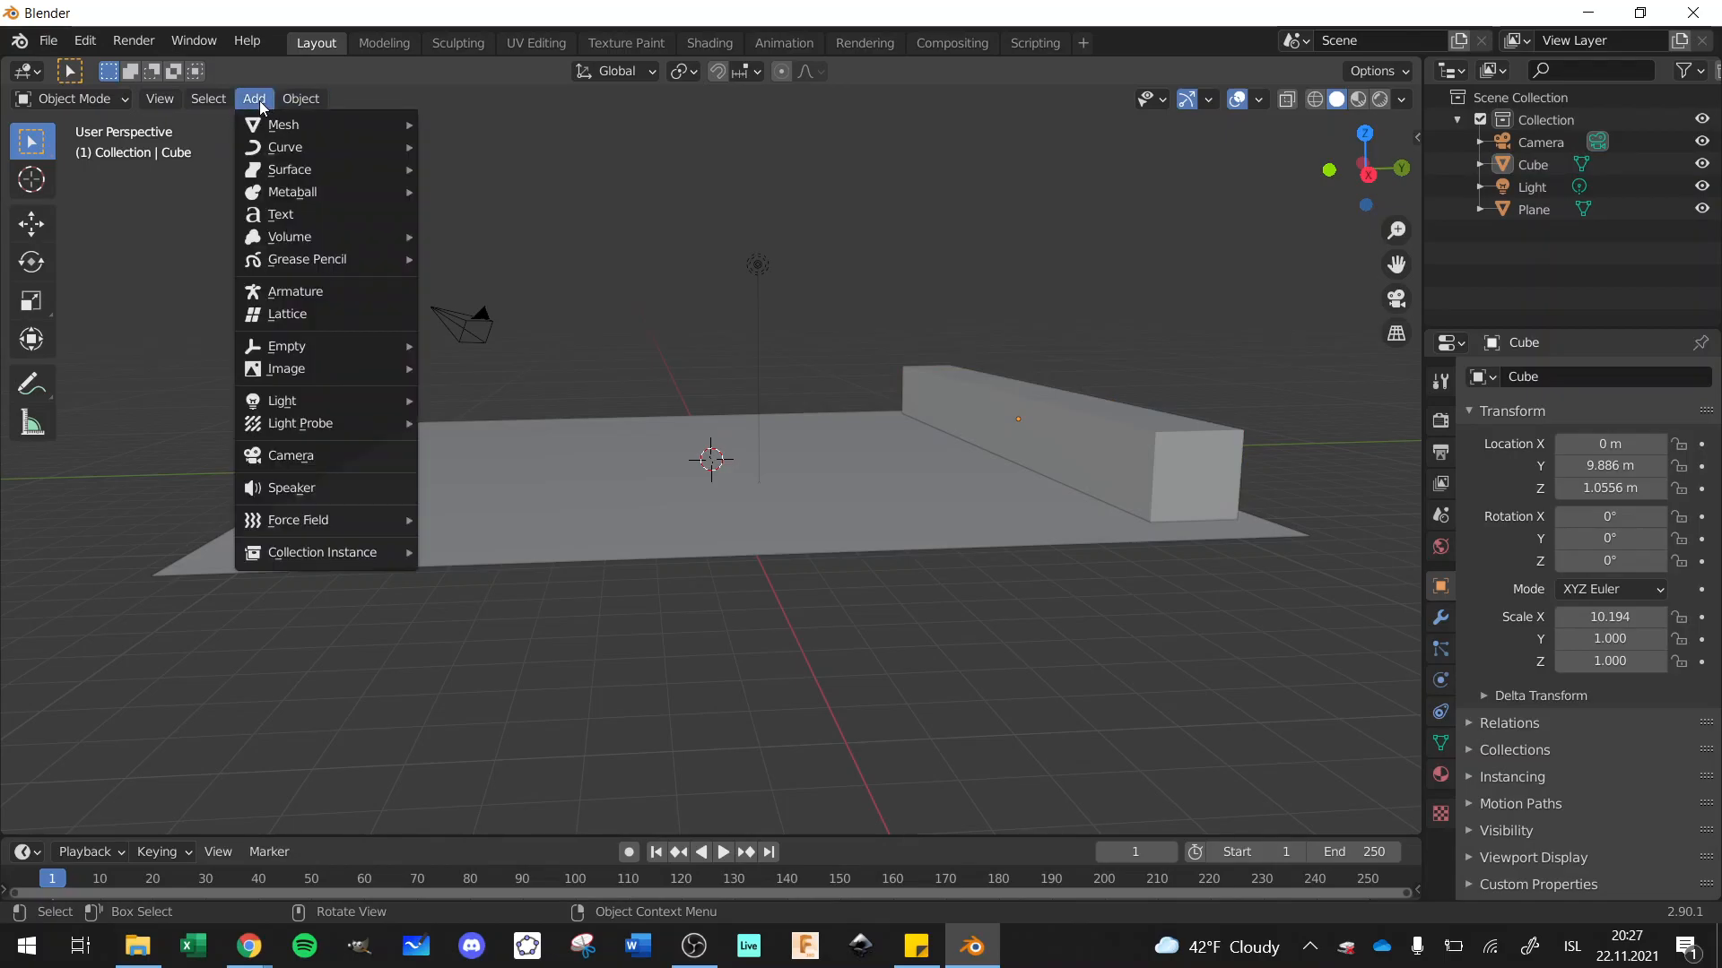
mouse_move(281, 124)
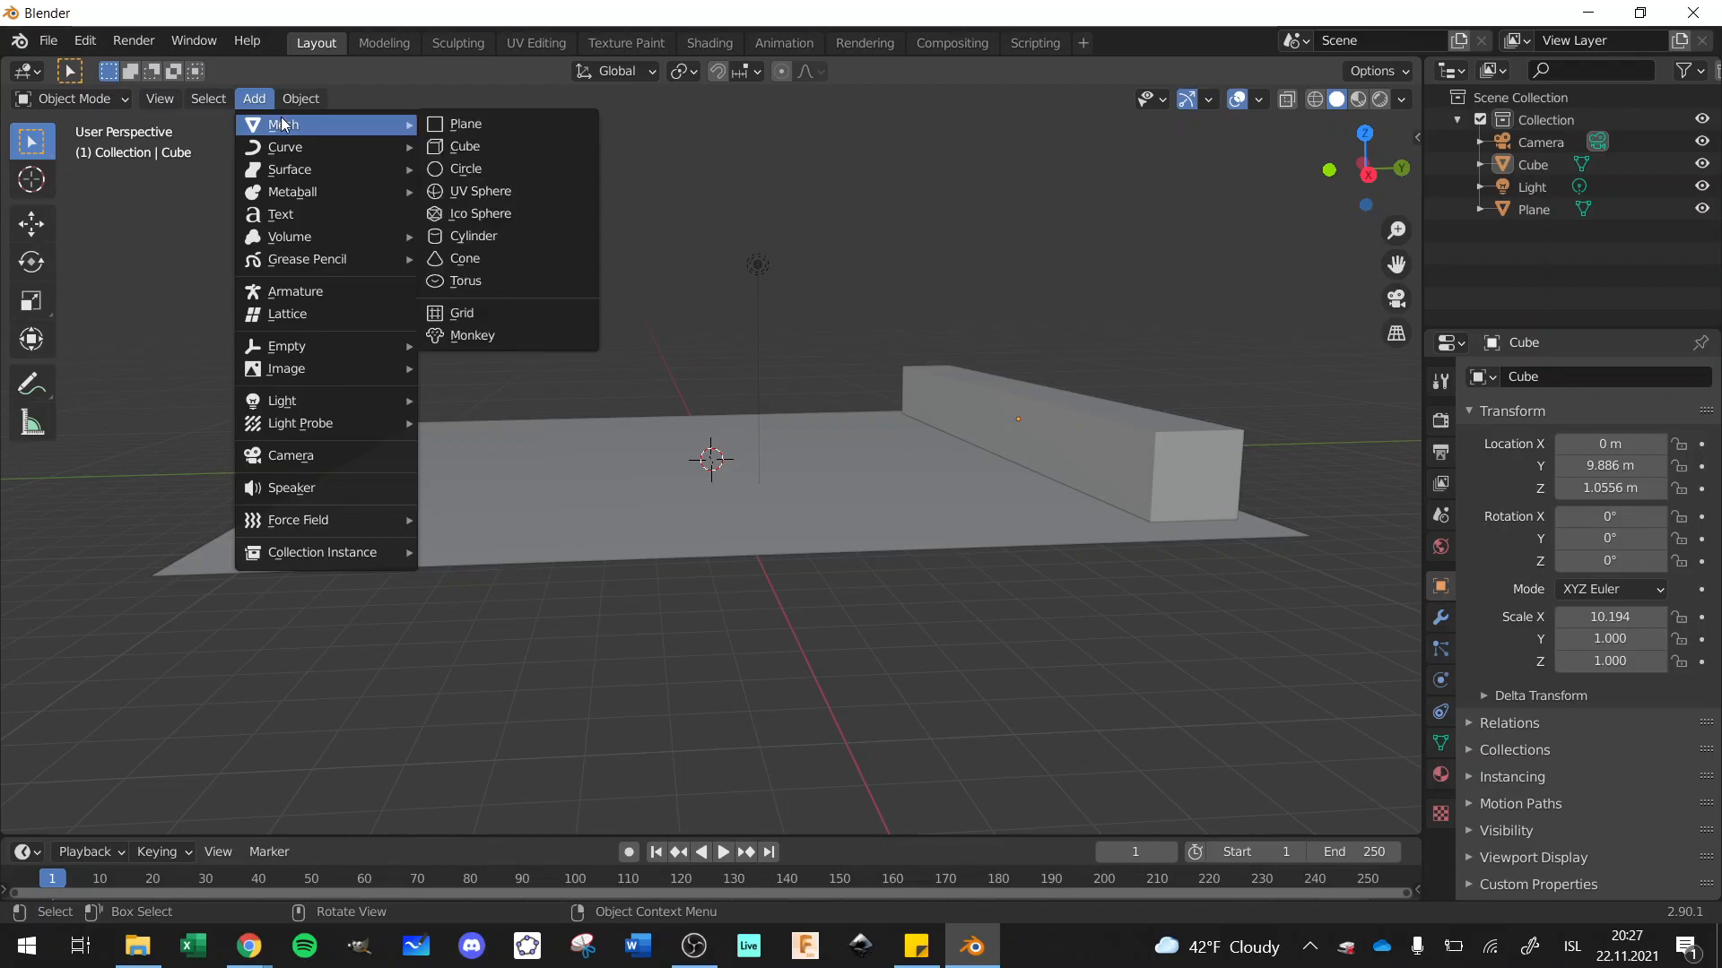
click(486, 142)
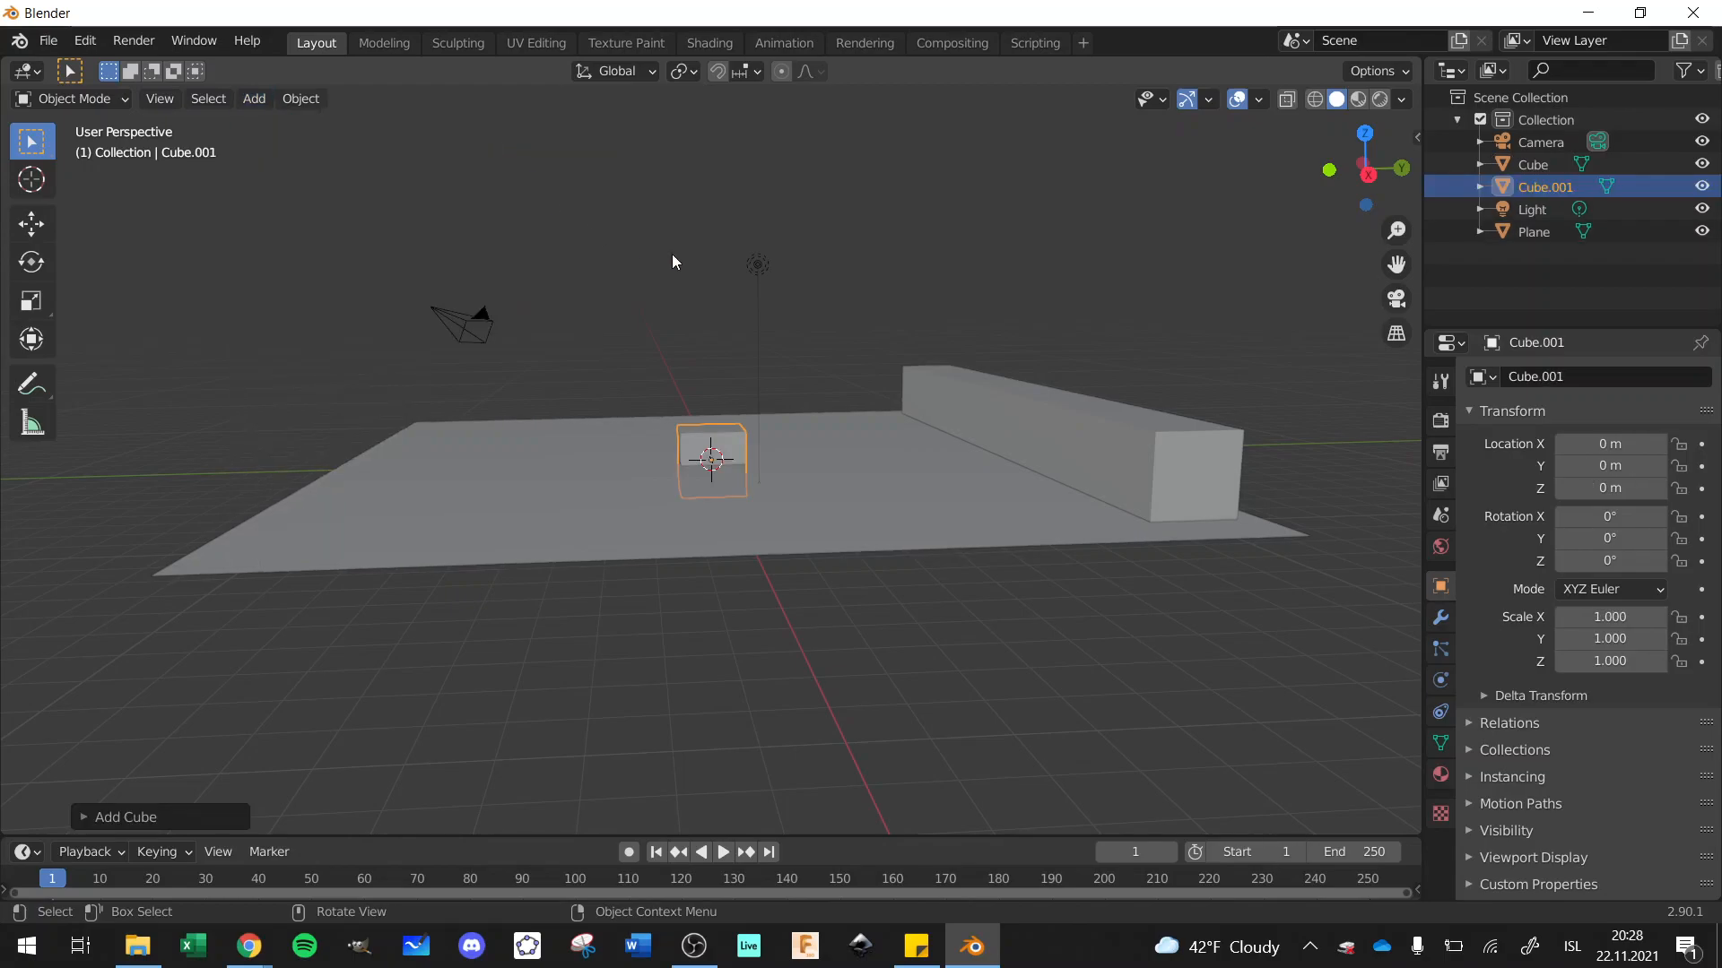
key(g)
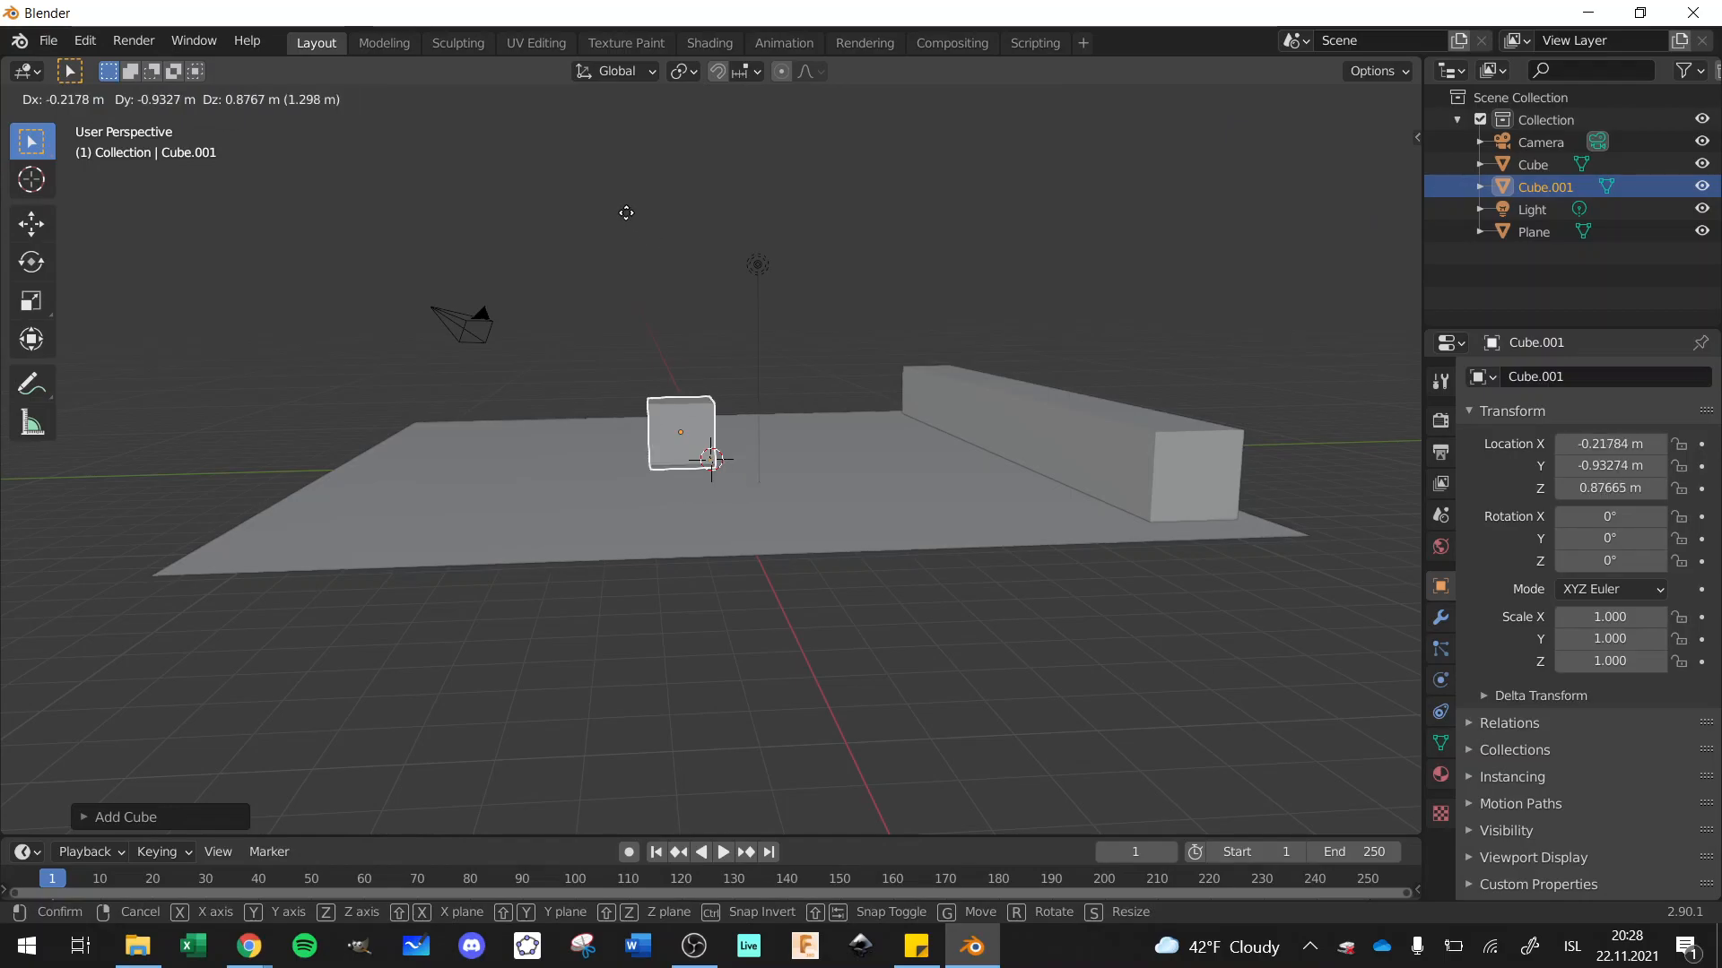
click(531, 139)
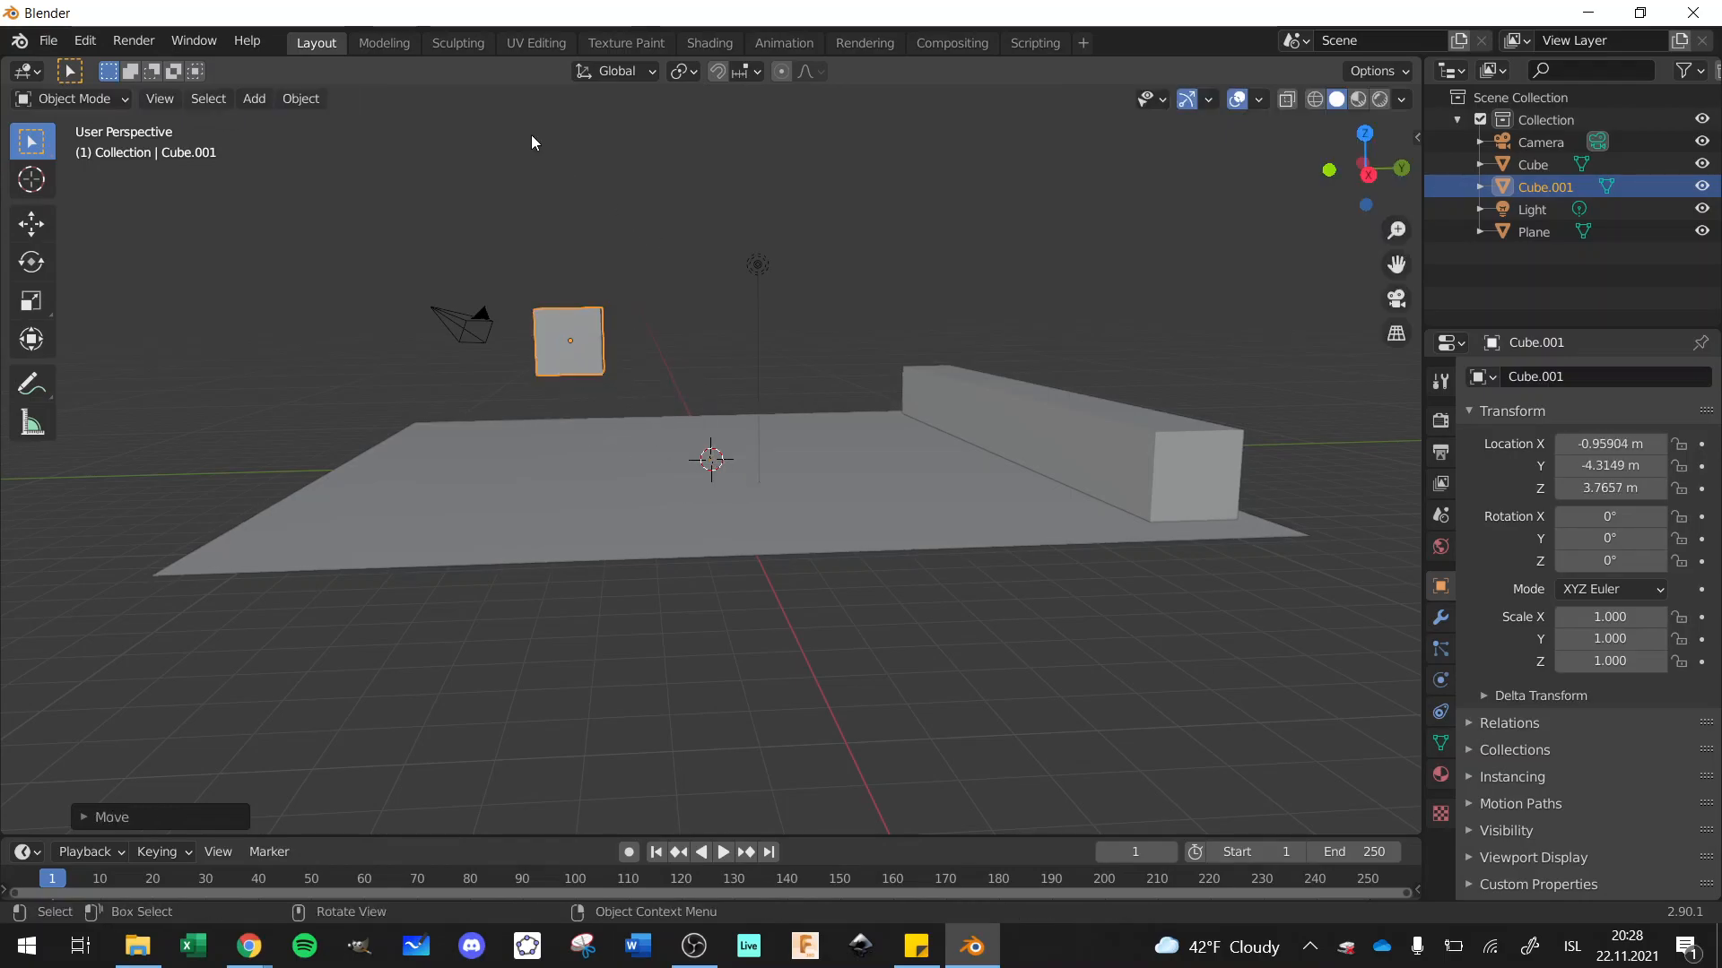
Step: Add rigid body physics to the ground plane, with type Passive and collision shape Mesh
mouse_move(1337, 196)
mouse_down()
mouse_move(1311, 245)
mouse_move(1336, 198)
mouse_up()
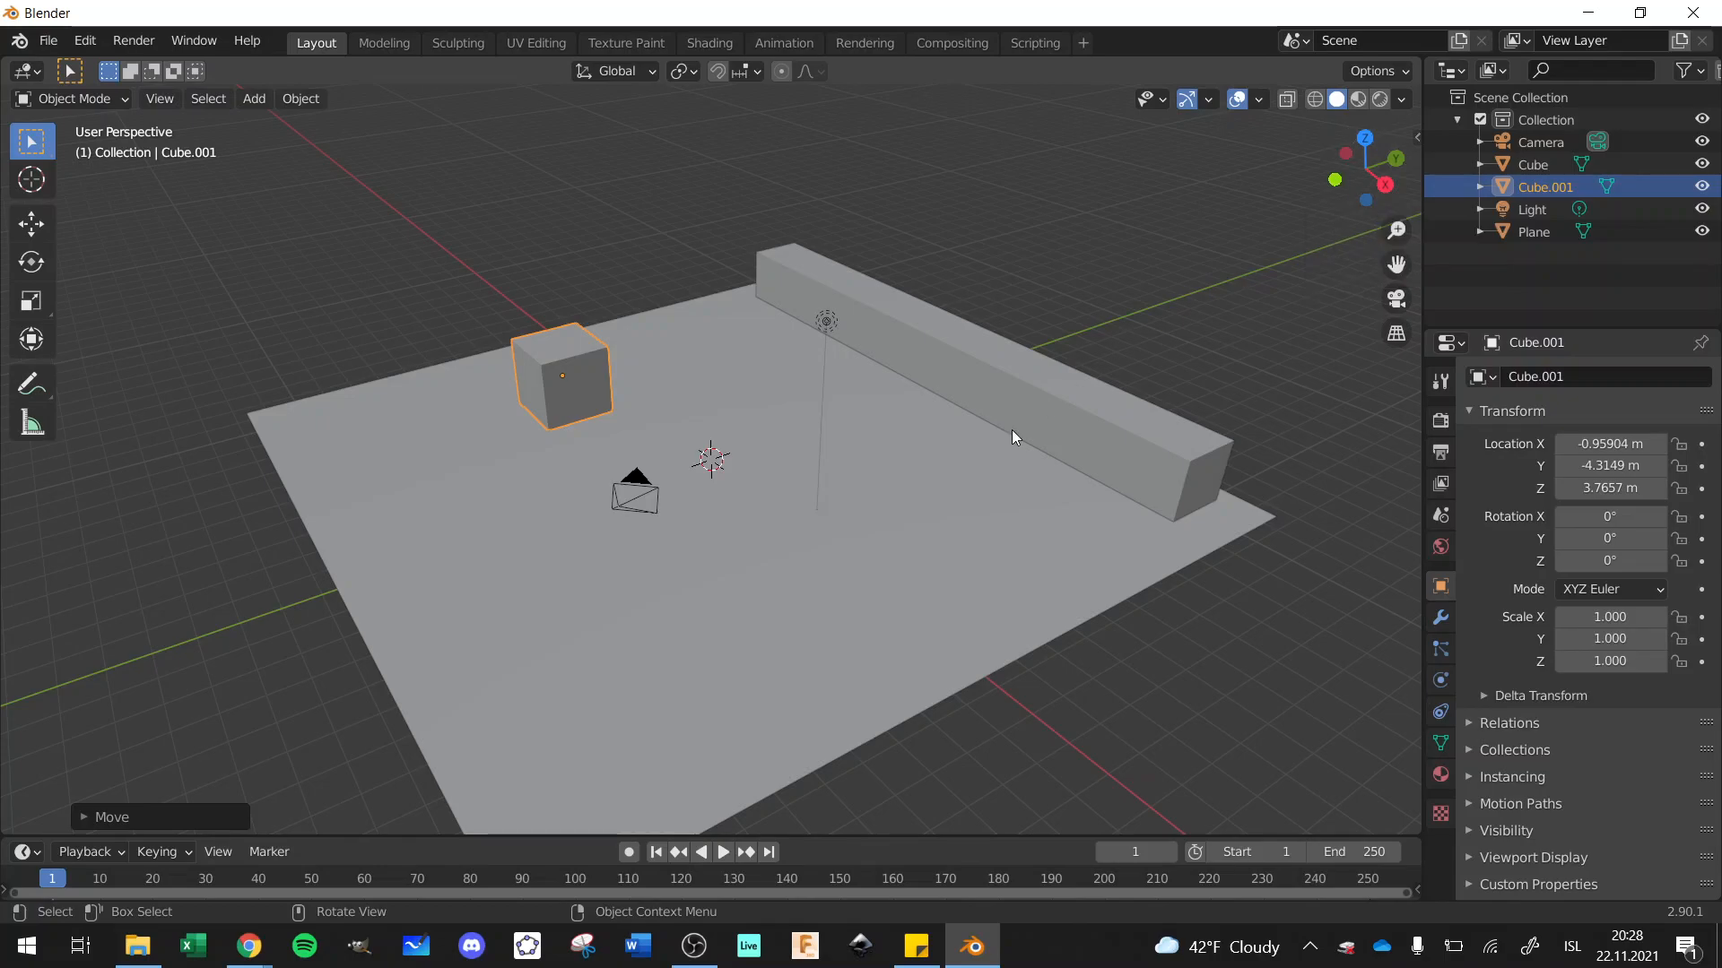
click(916, 527)
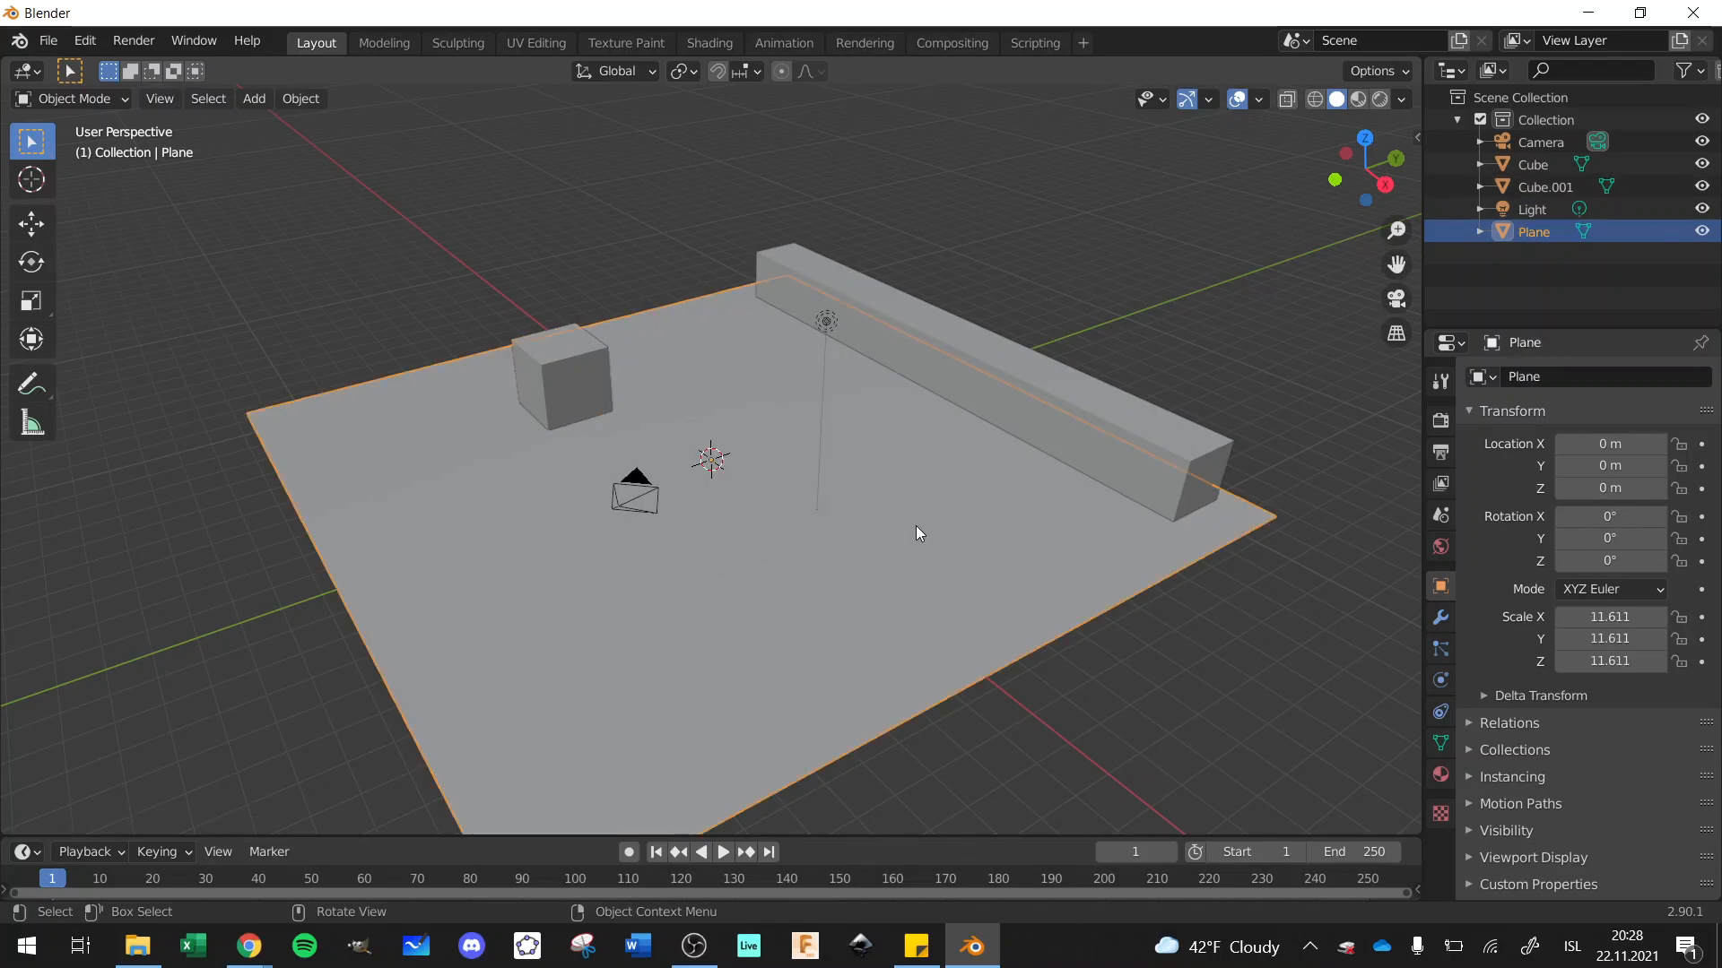
click(1437, 681)
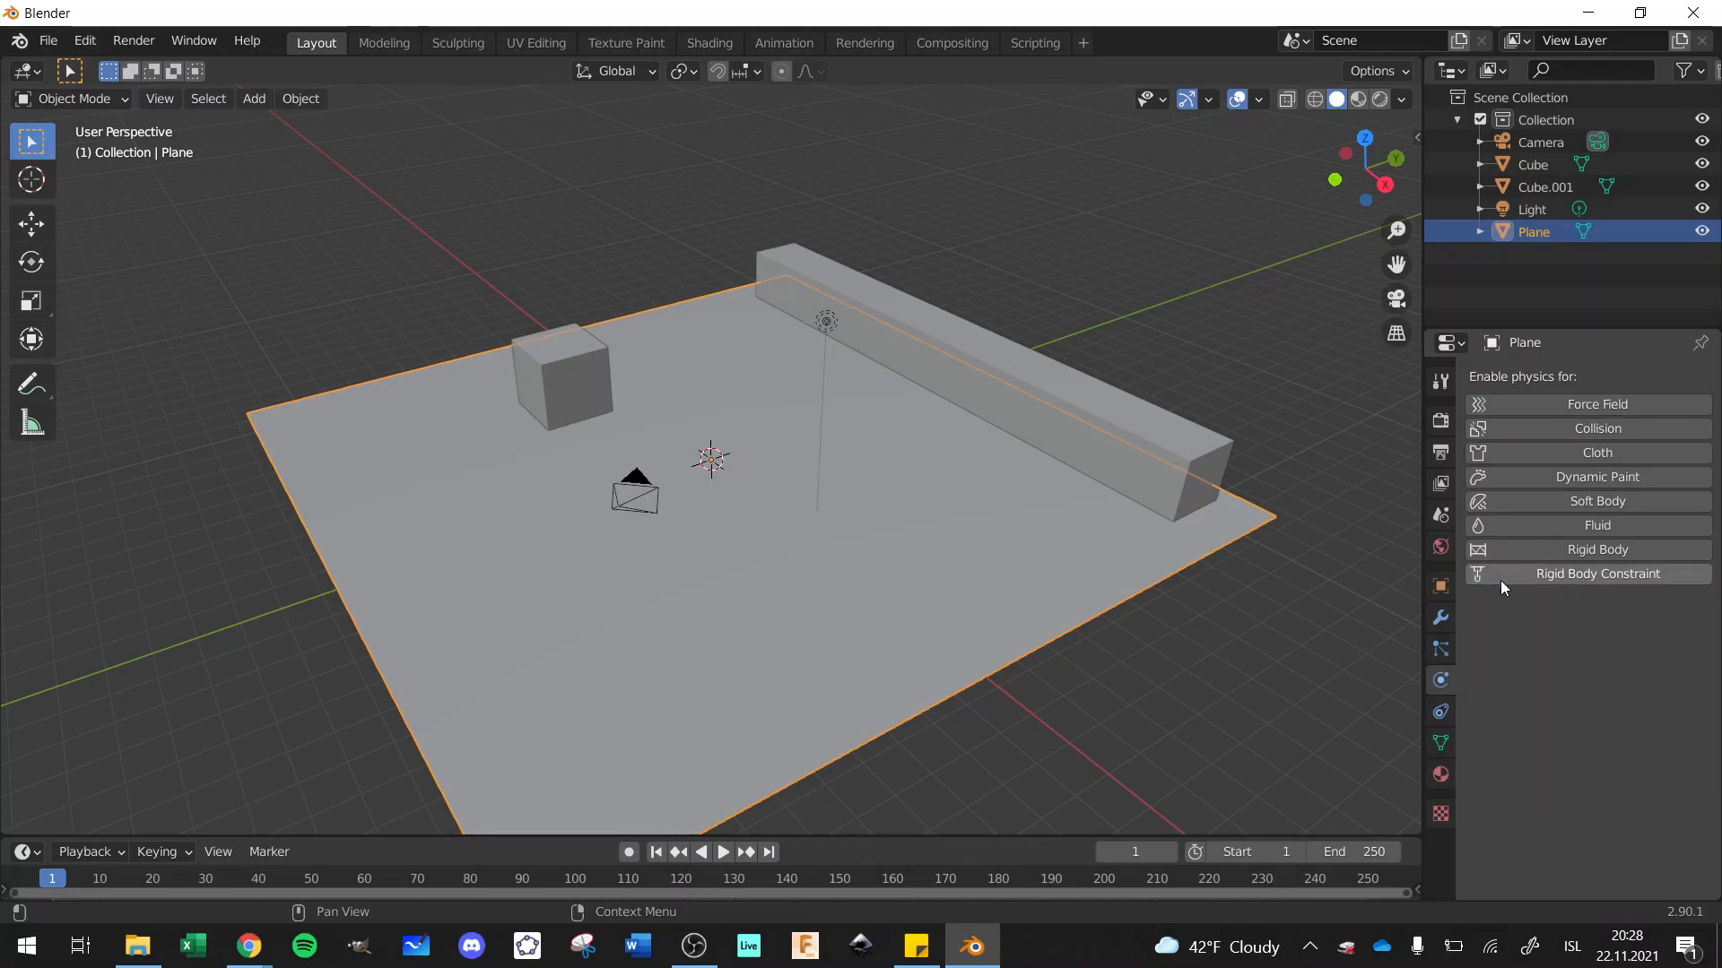
click(1521, 552)
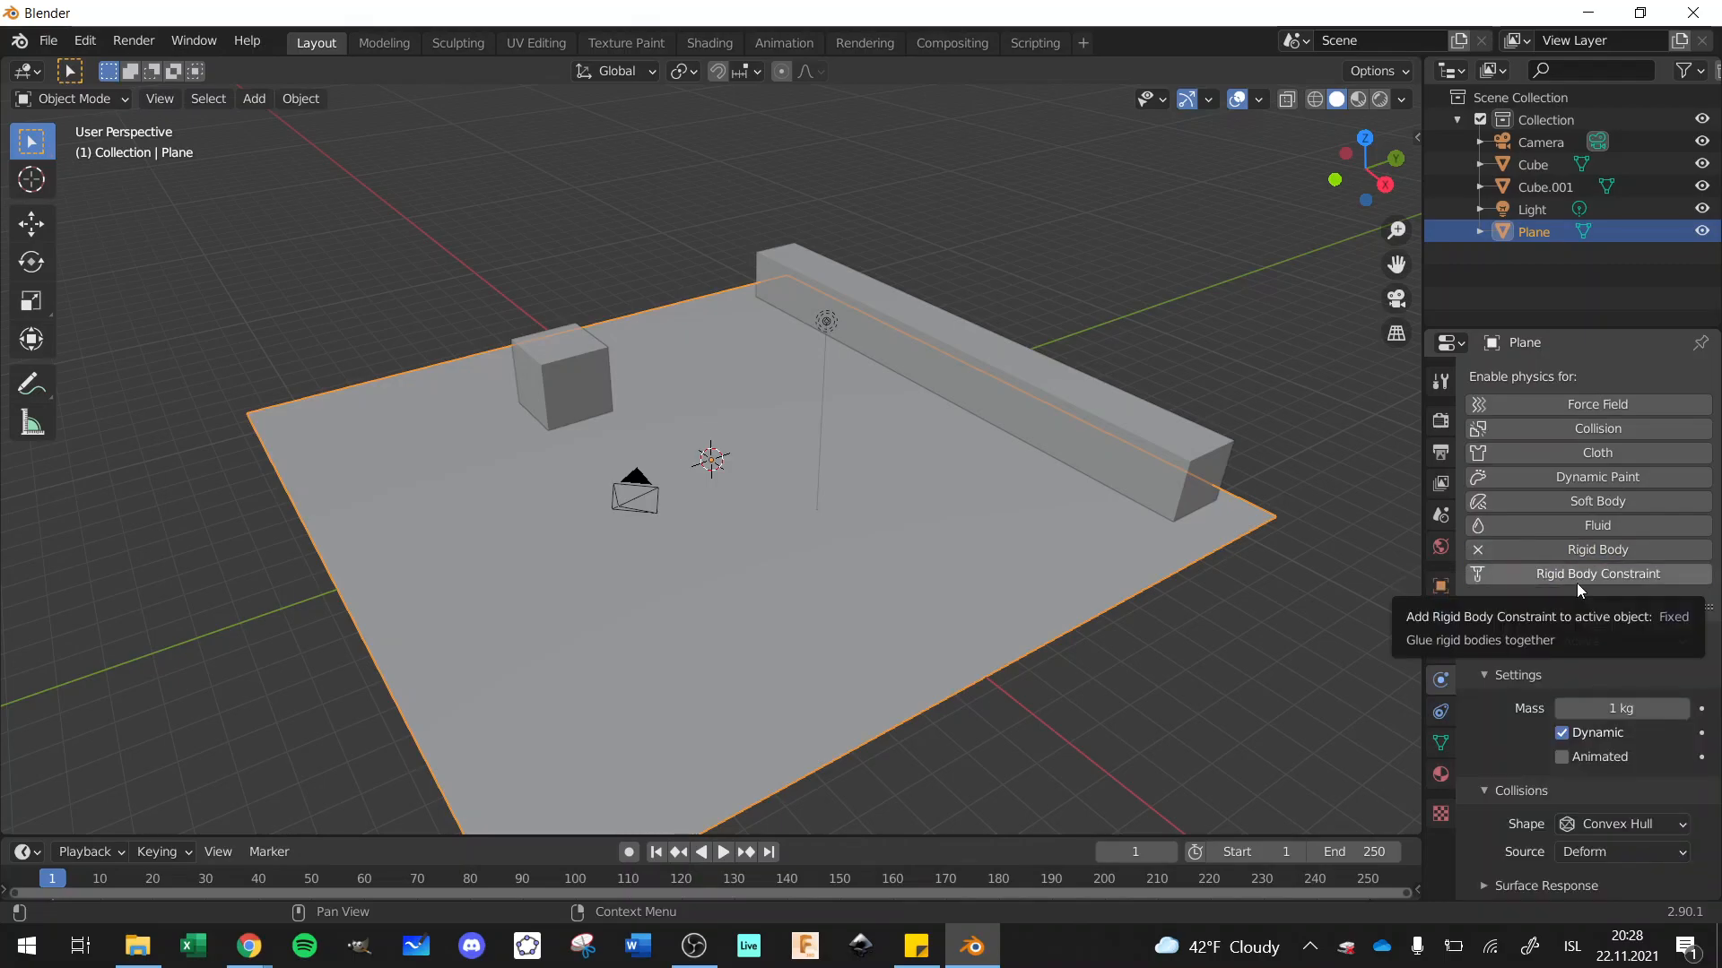
scroll(1576, 583, down, 1)
scroll(1576, 583, down, 2)
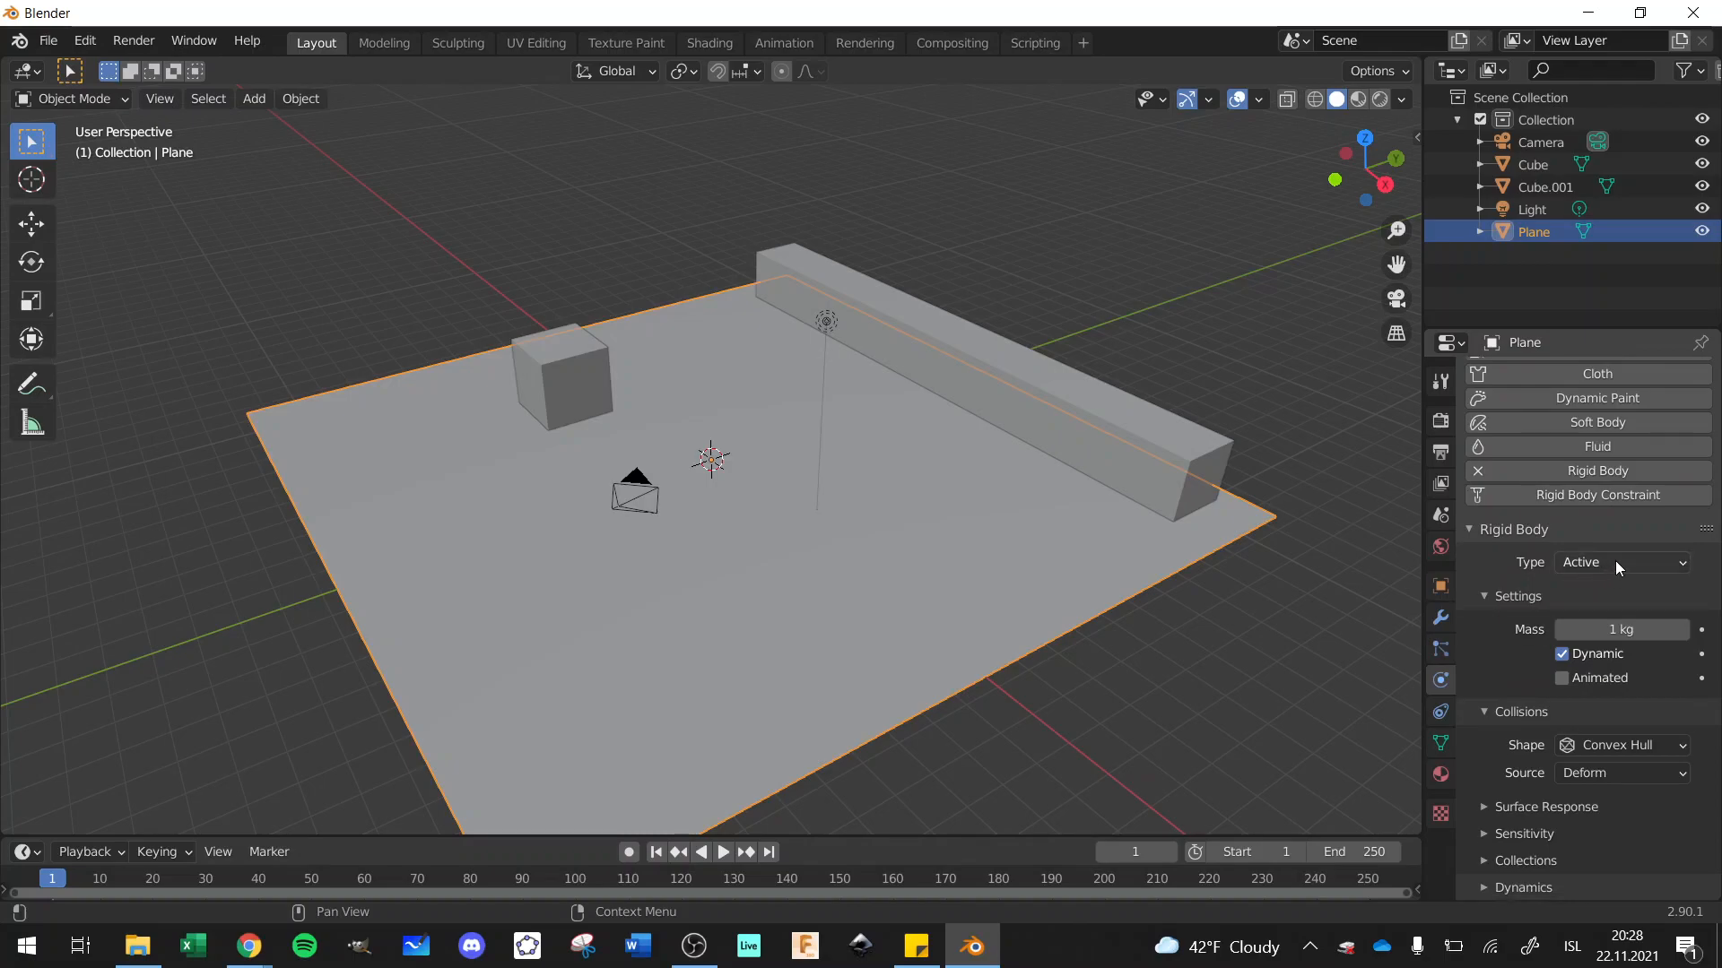
click(1615, 561)
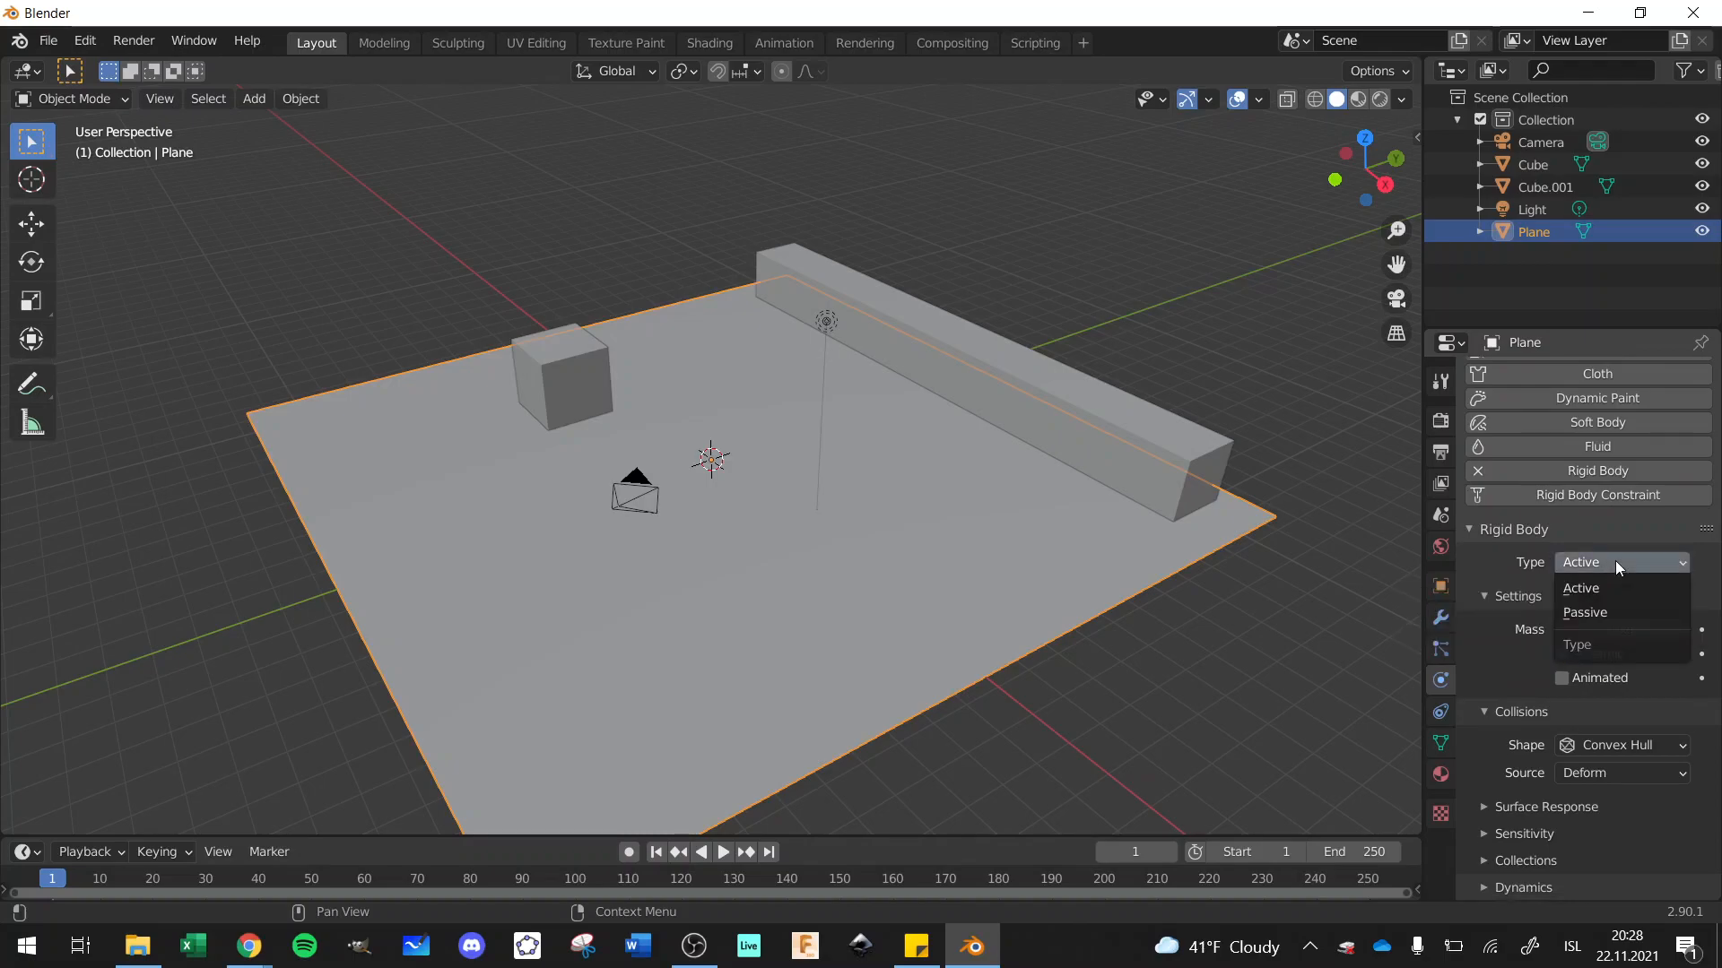
click(1612, 616)
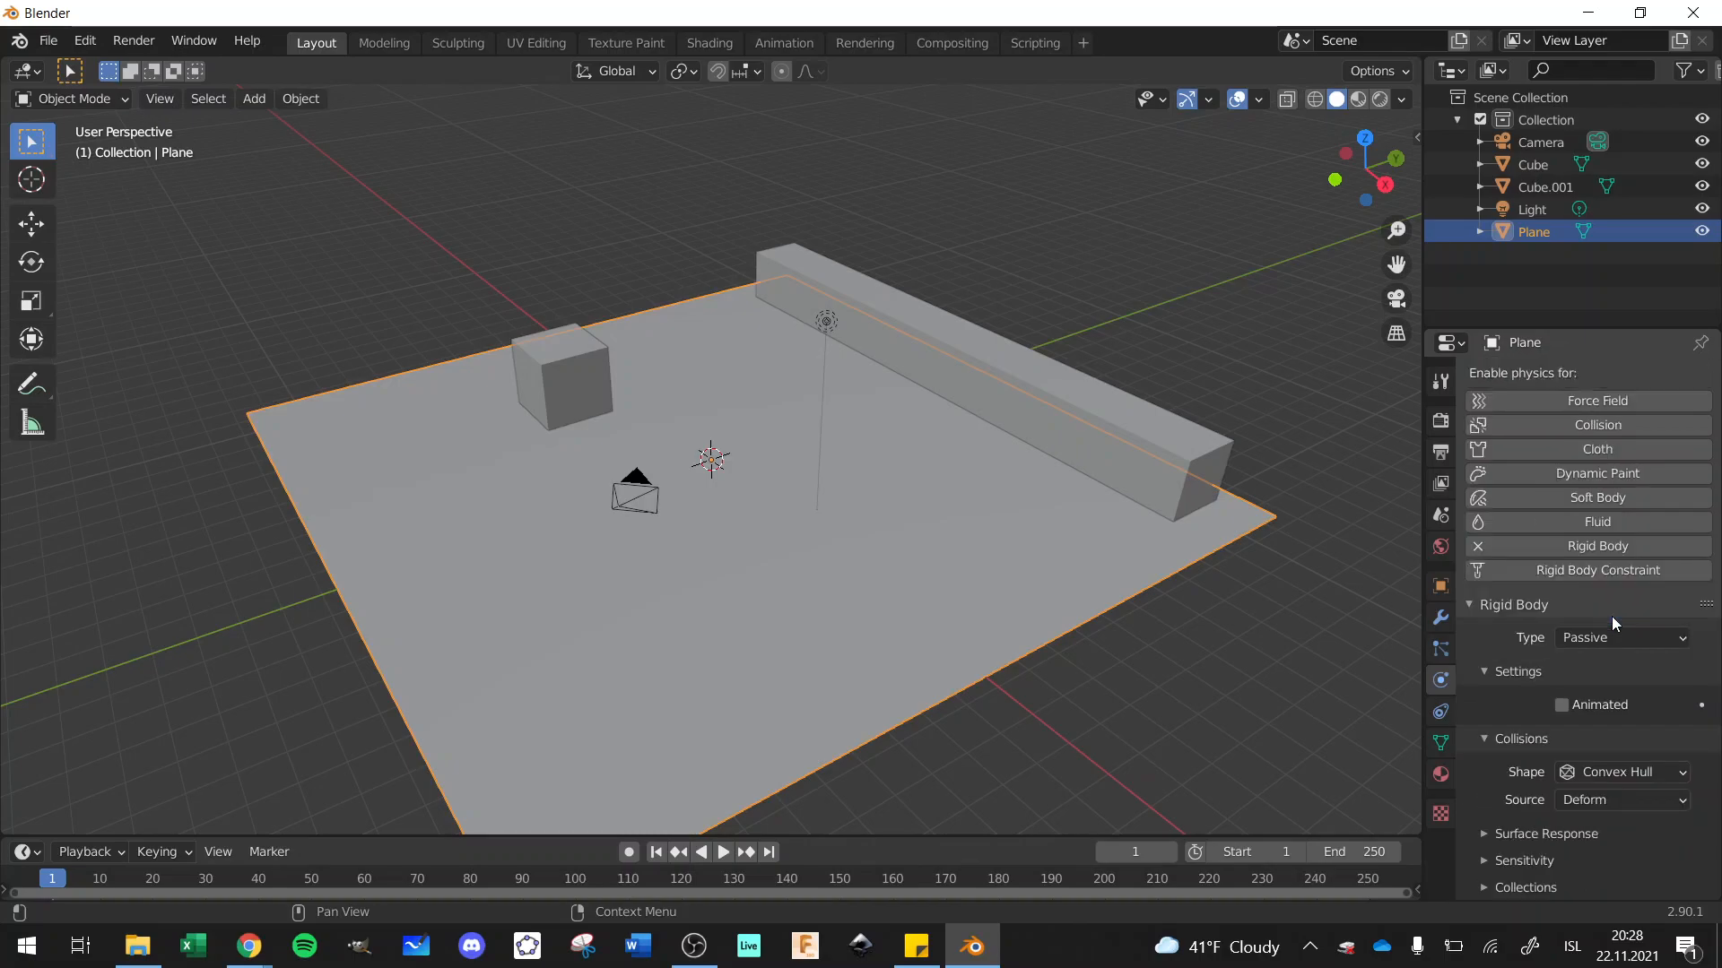
click(1628, 772)
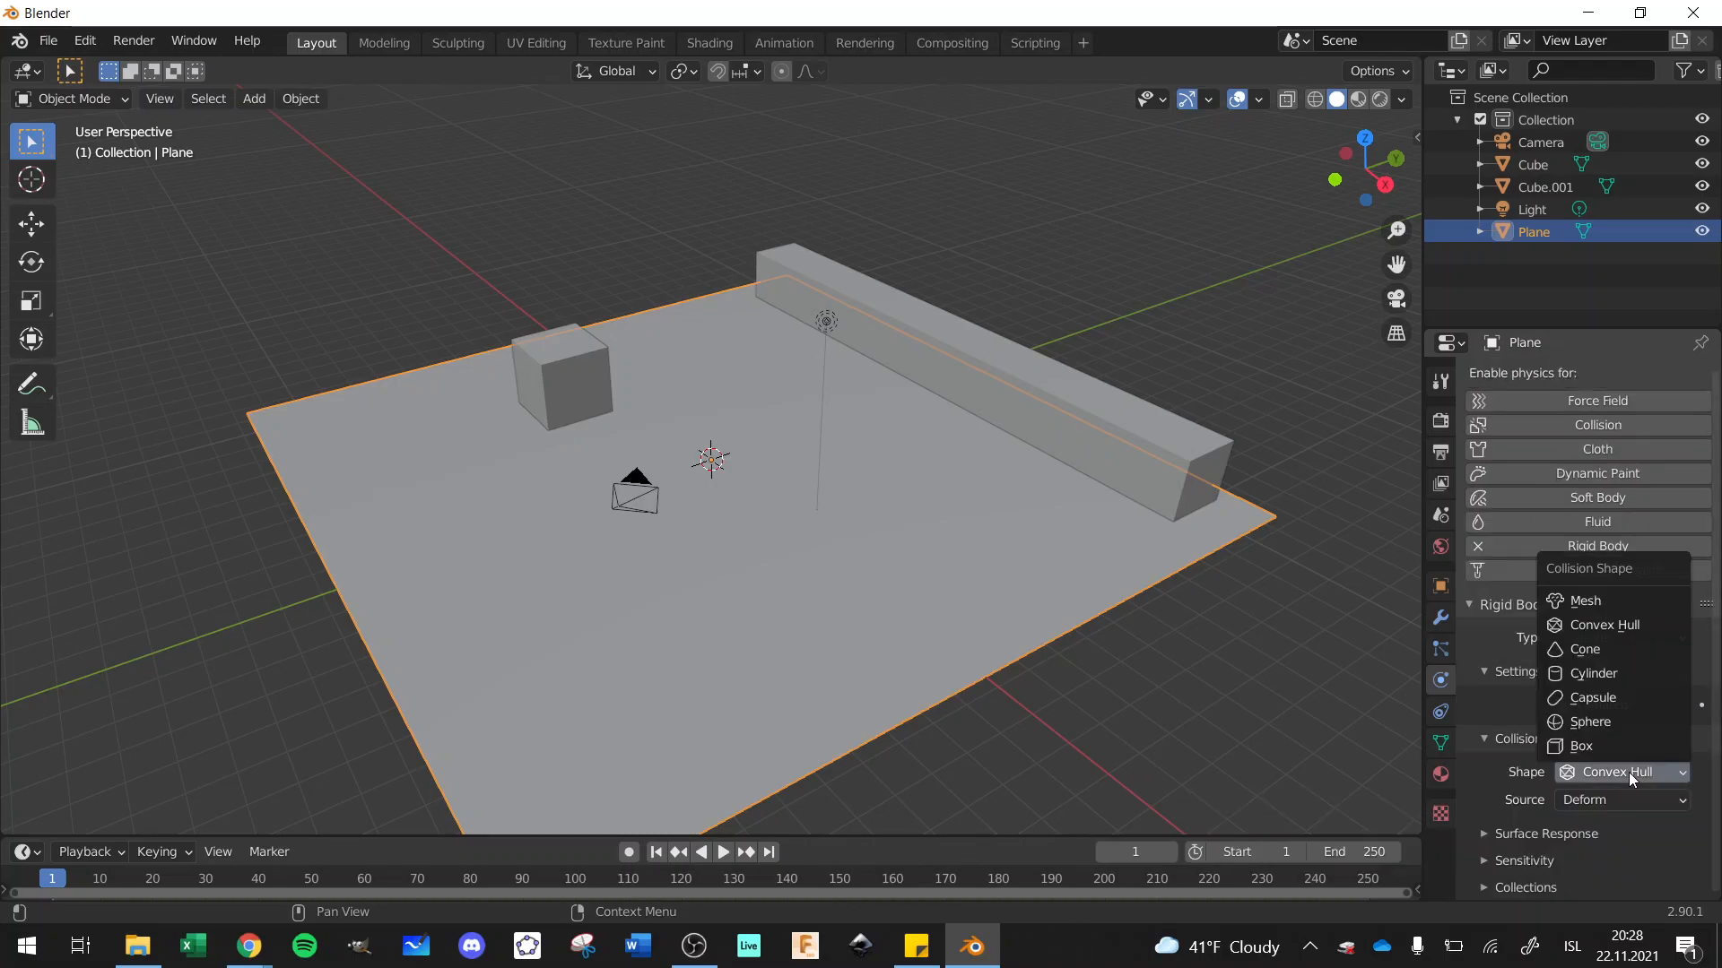
click(1611, 608)
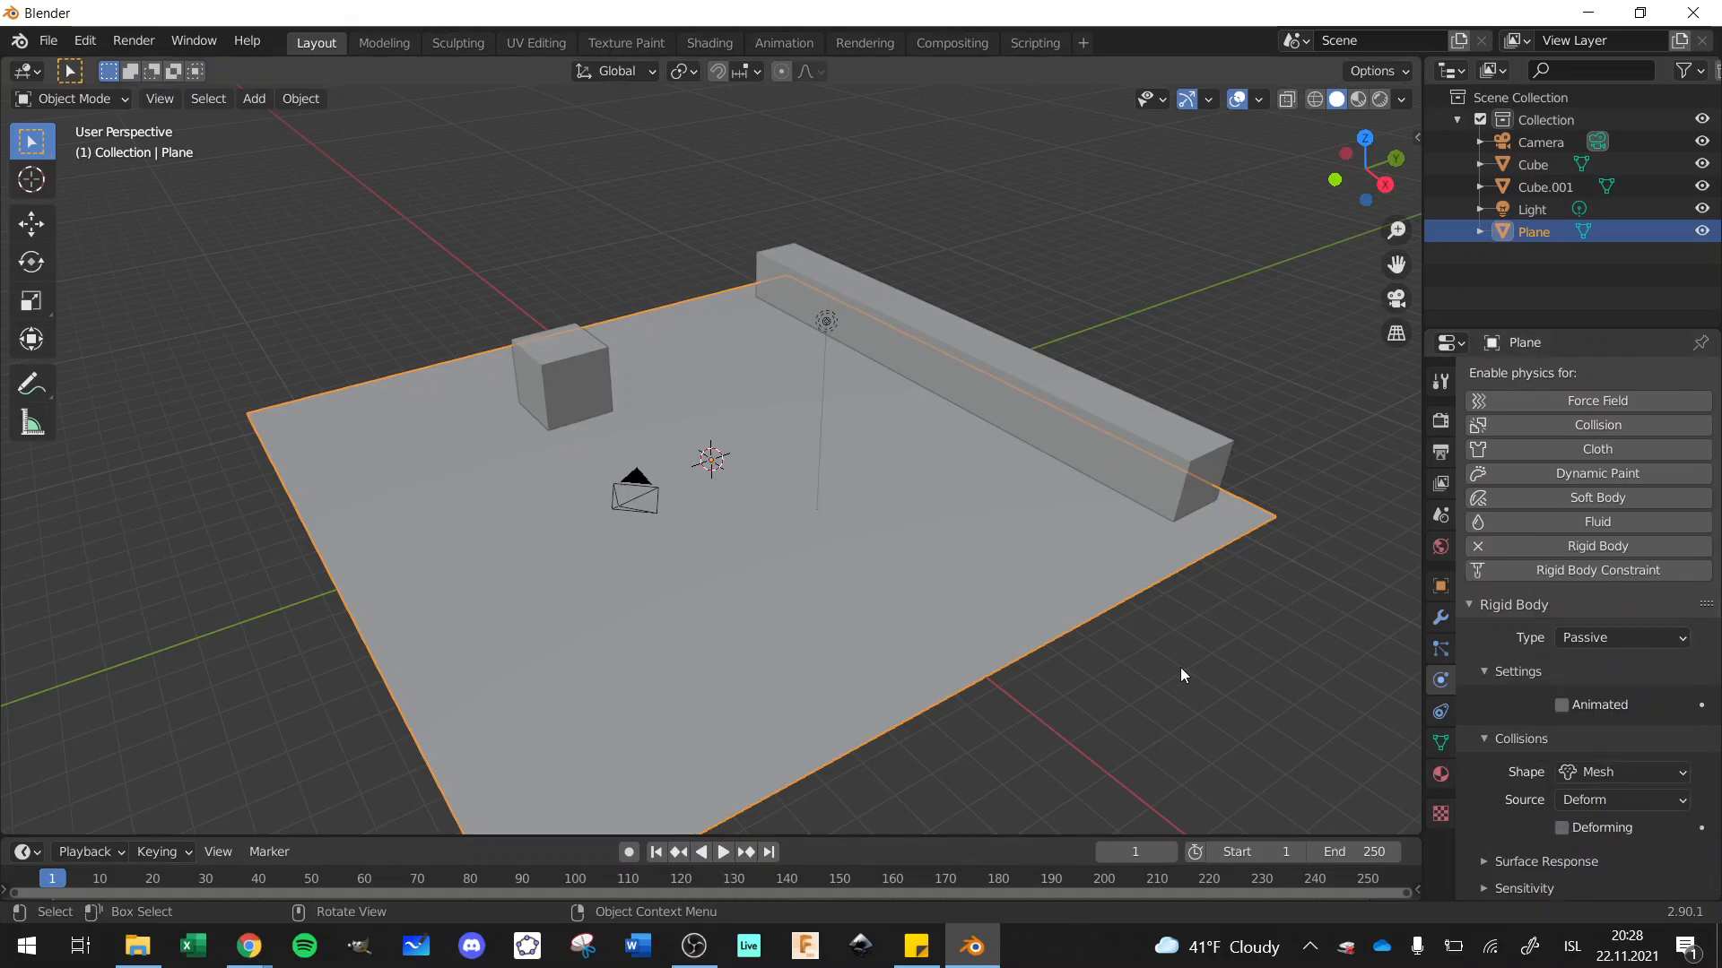
Step: Add rigid body physics to the long bar, enable Animated and set its collision shape to Mesh
click(1148, 425)
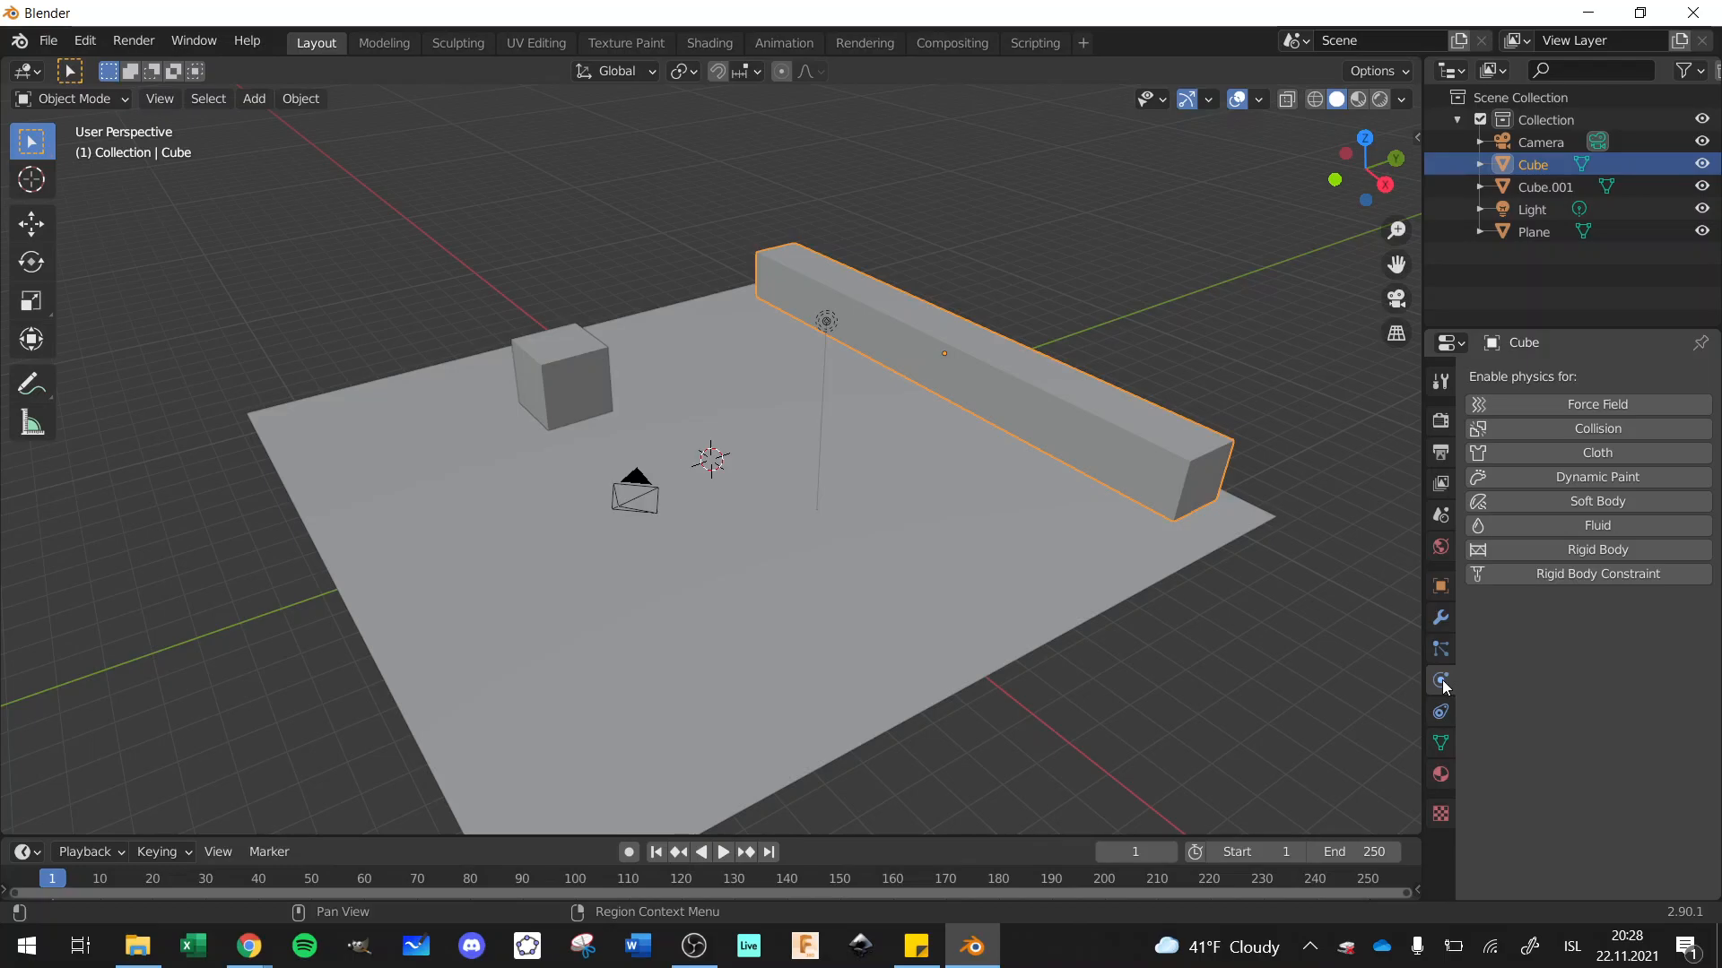
click(1545, 550)
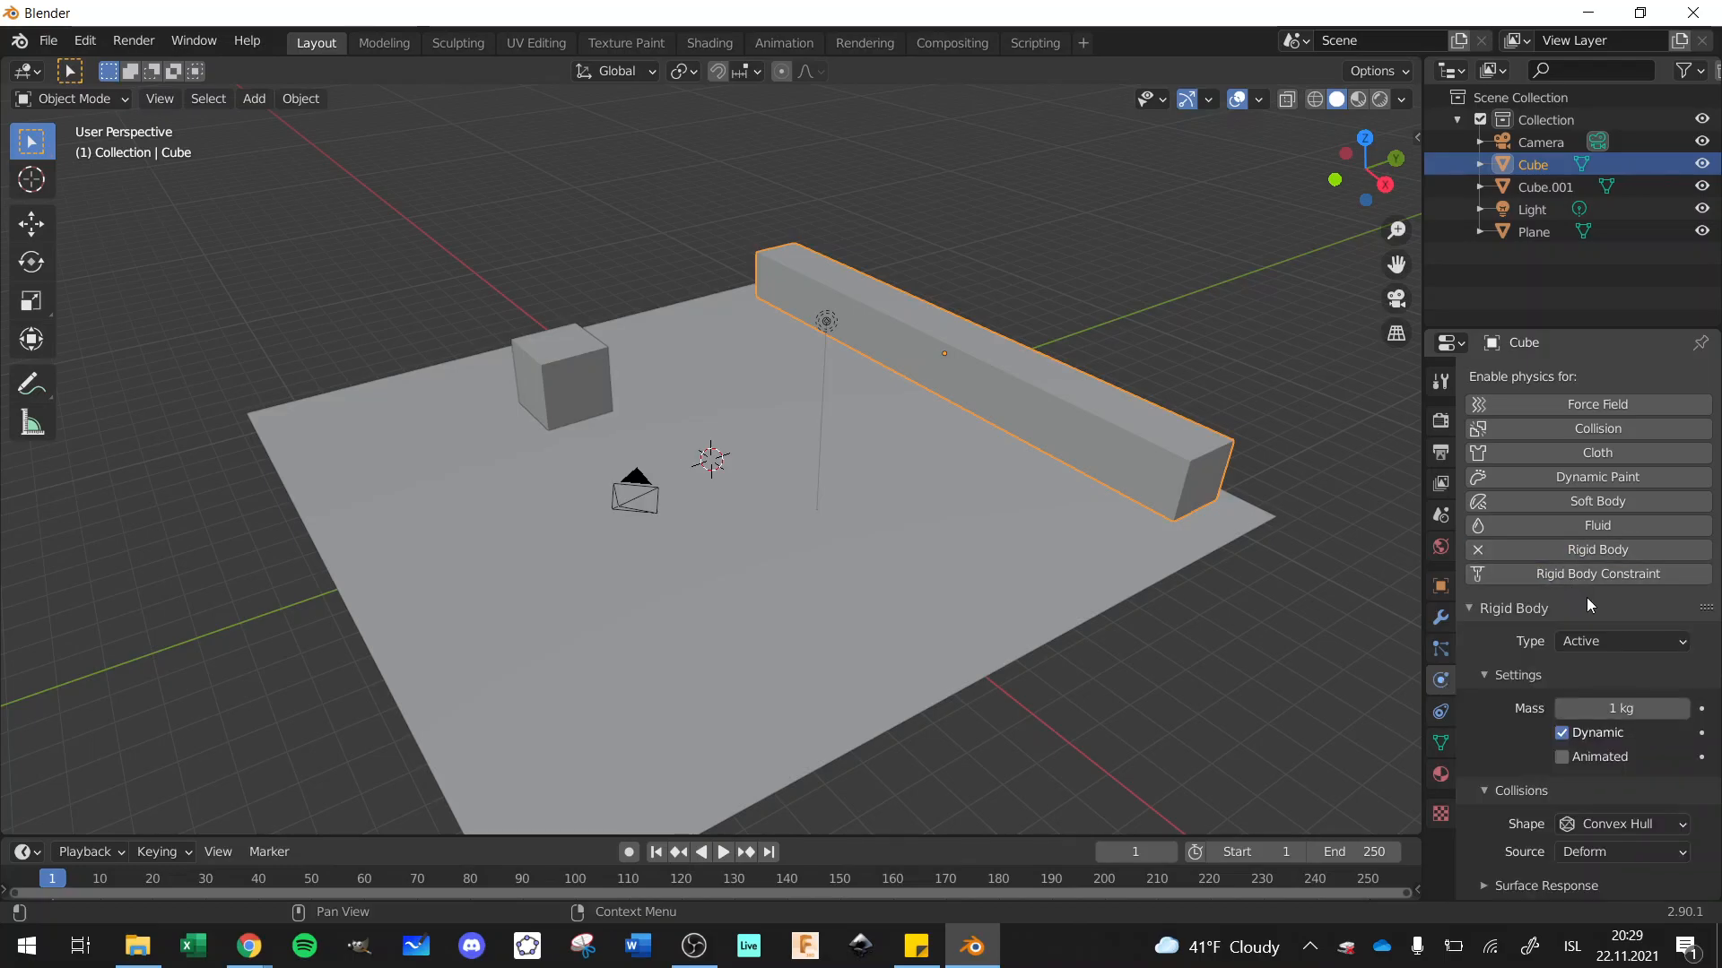
scroll(1589, 605, down, 2)
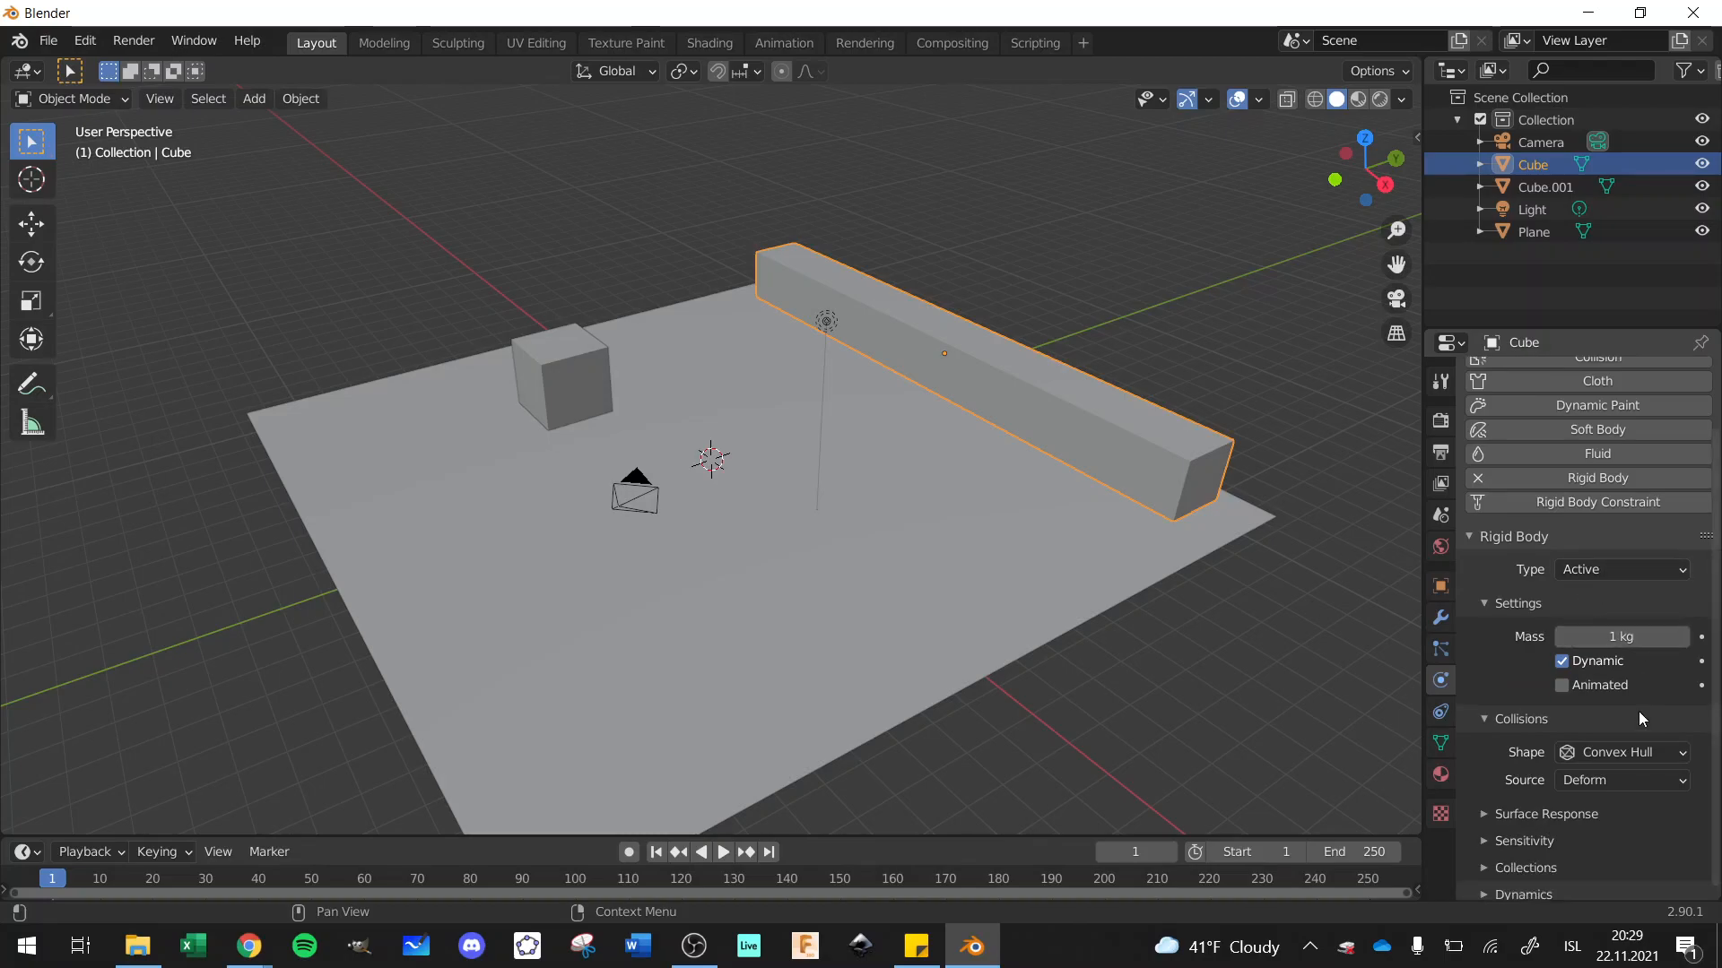
scroll(1638, 712, down, 1)
click(1562, 681)
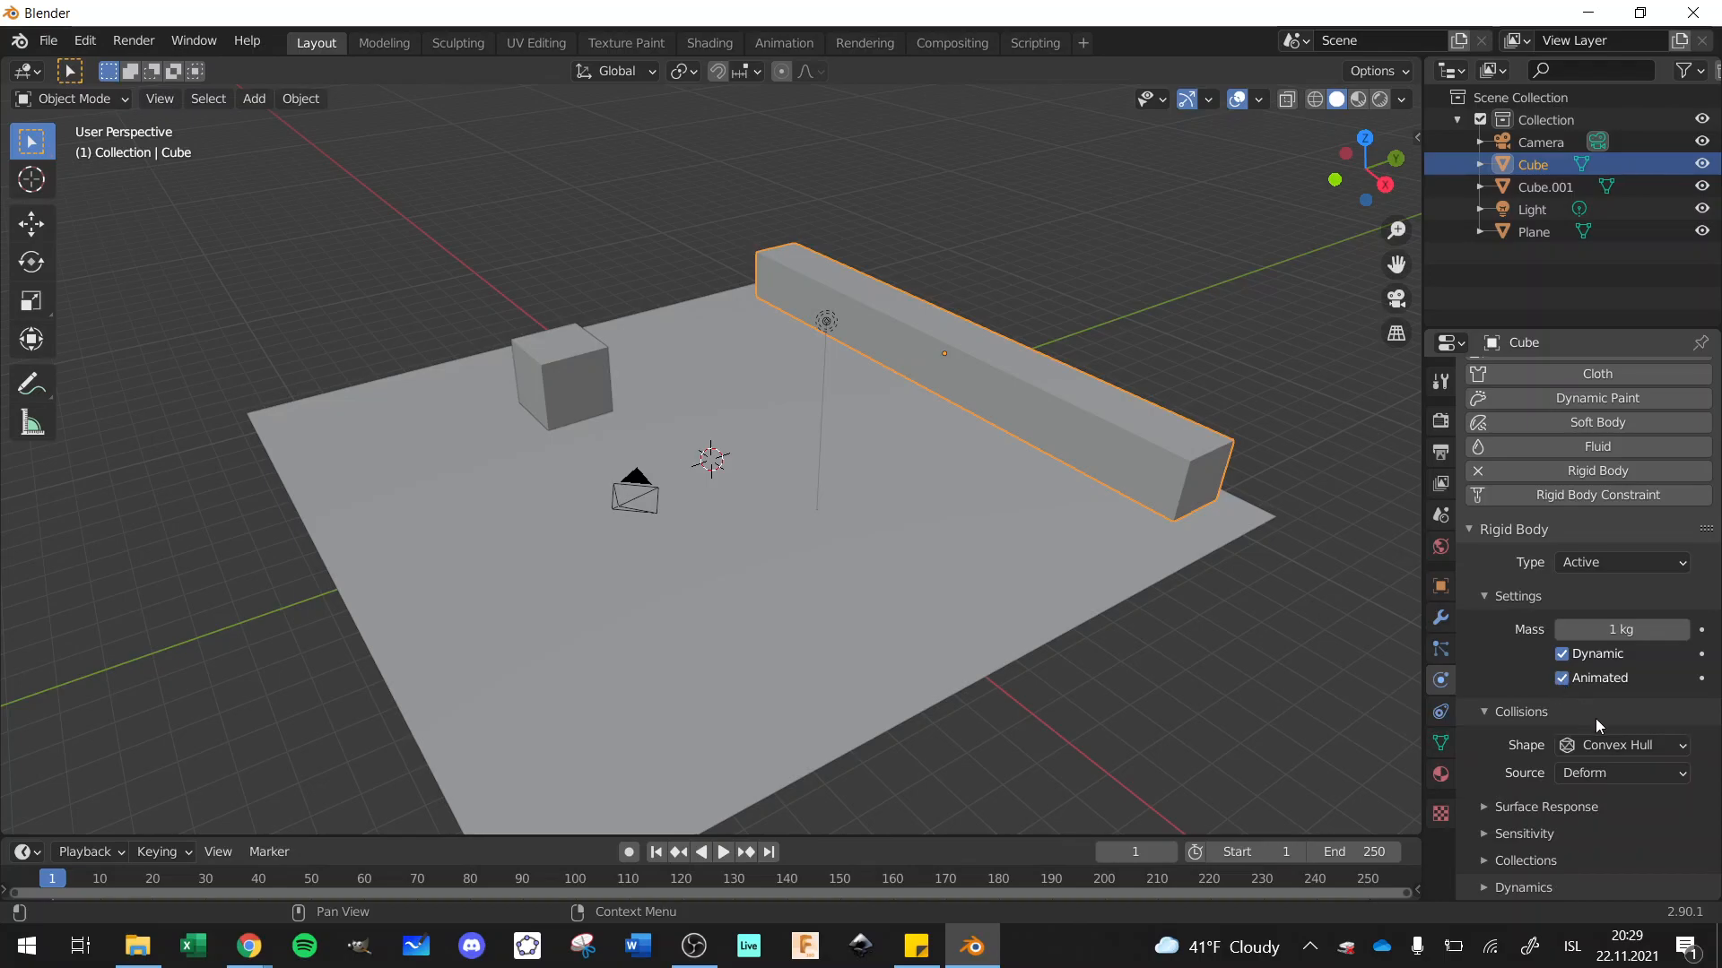
click(1609, 744)
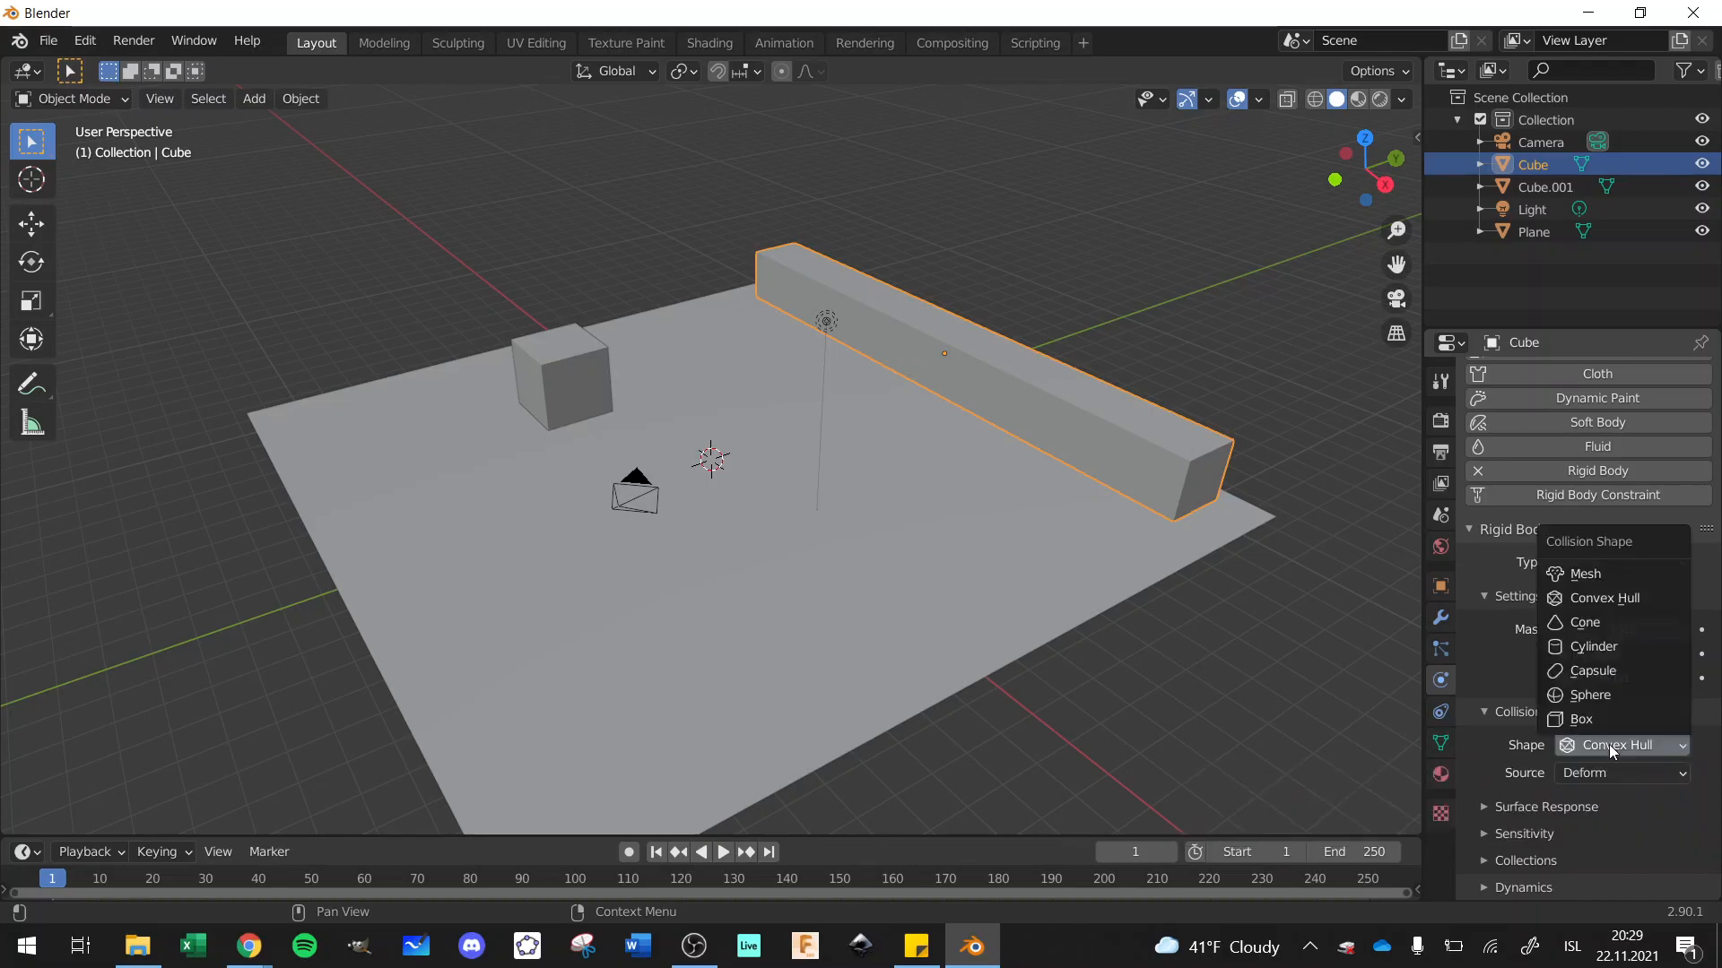
click(1601, 578)
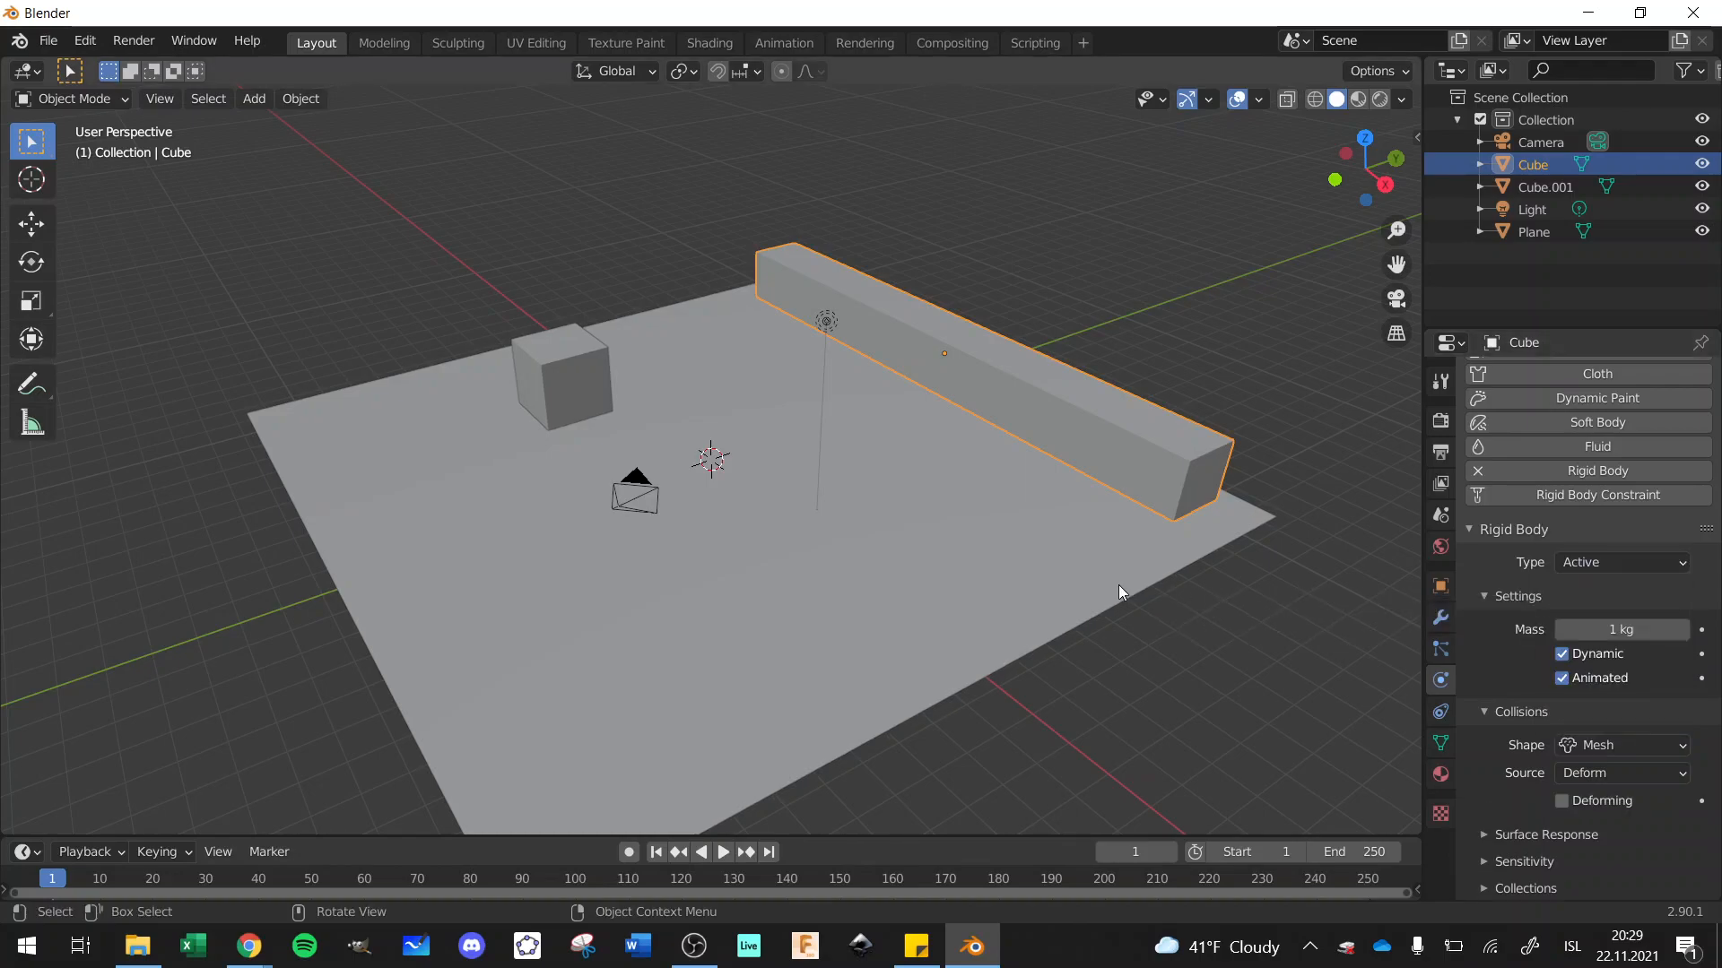
Step: Add rigid body physics to the raised cube and set its collision shape to Mesh
click(578, 380)
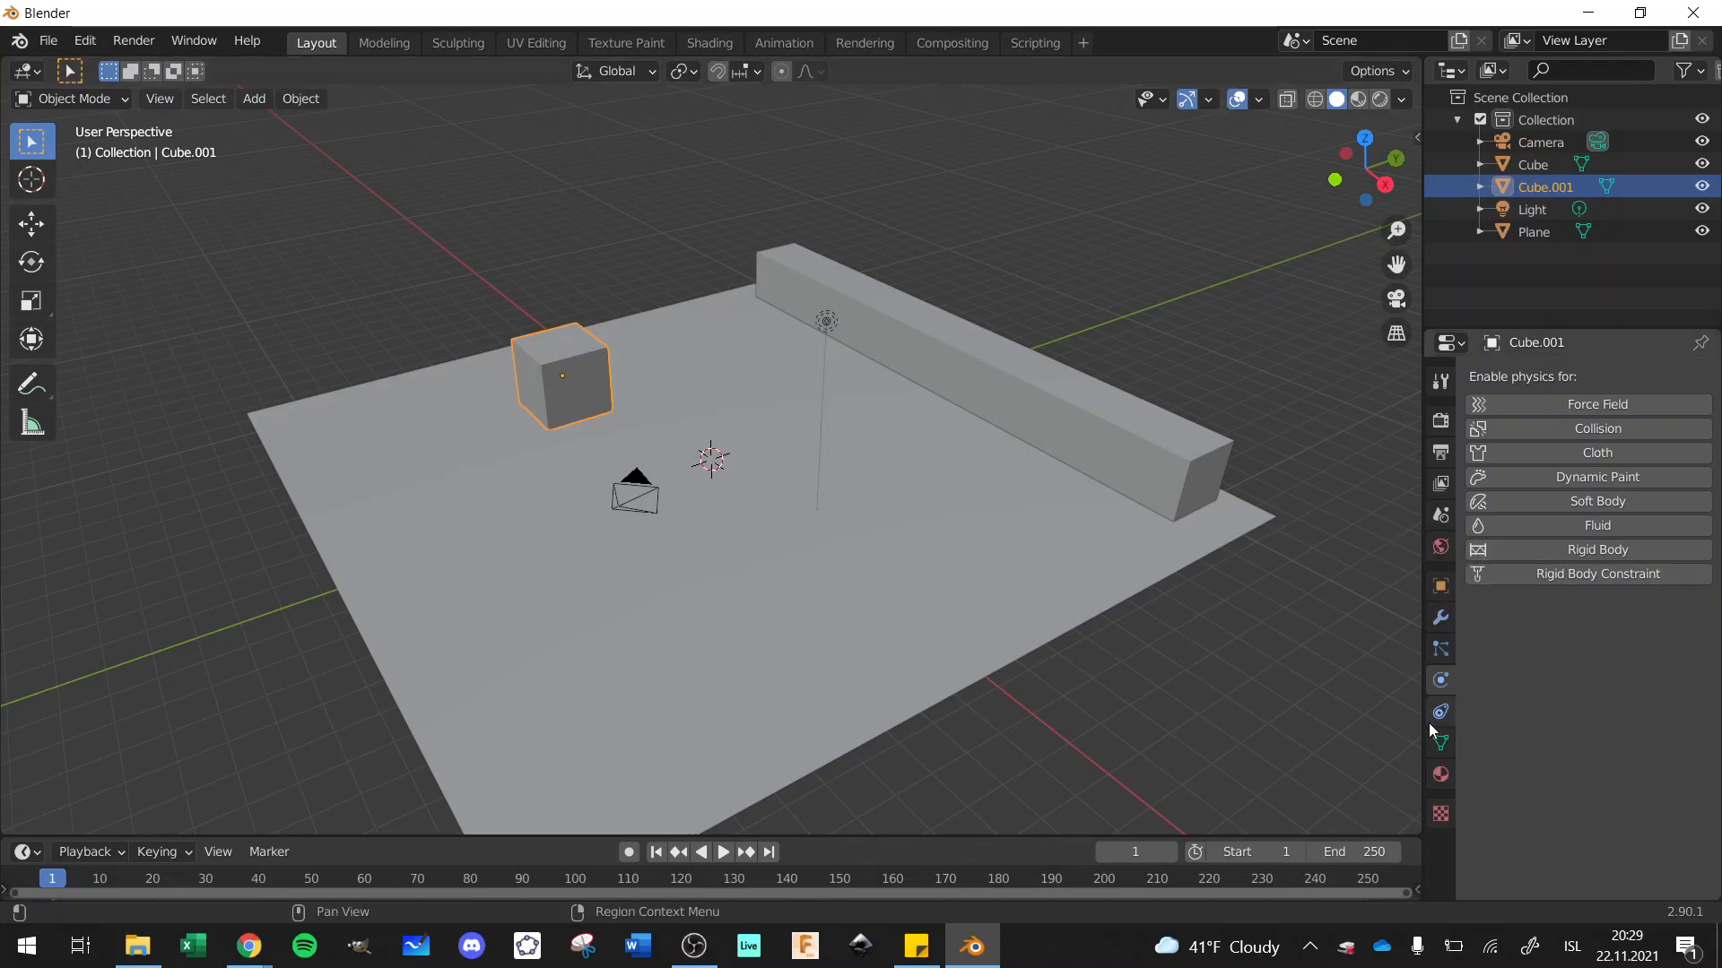
click(1577, 548)
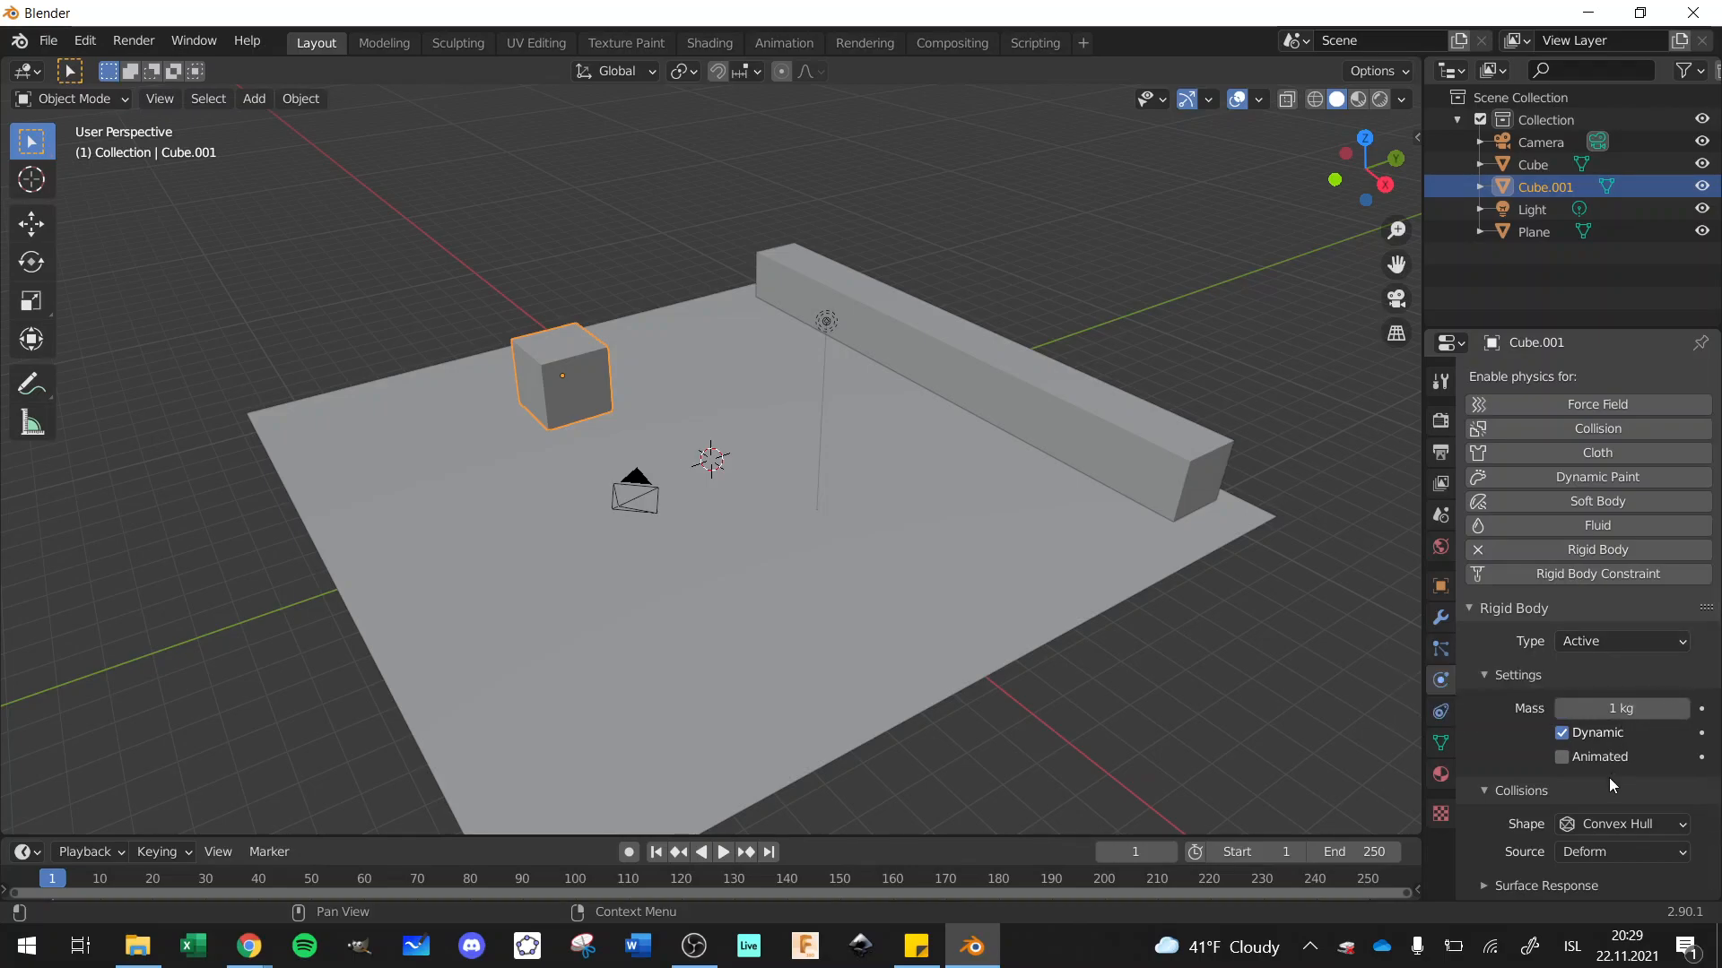
click(1611, 824)
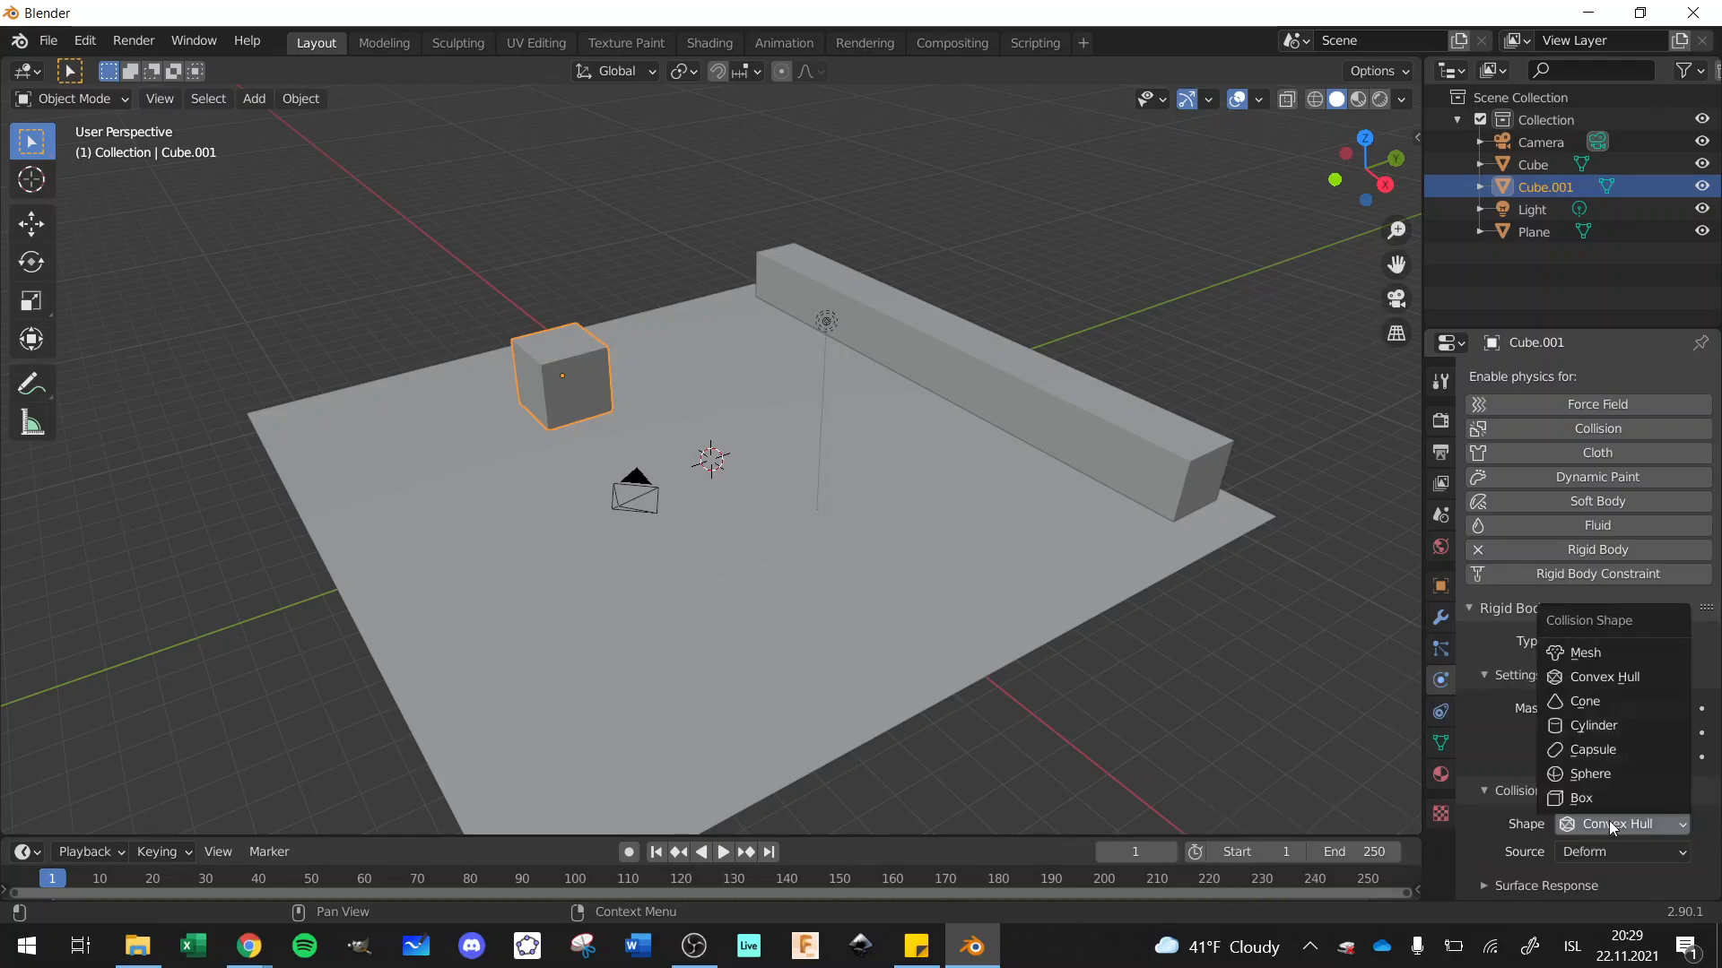
click(1618, 653)
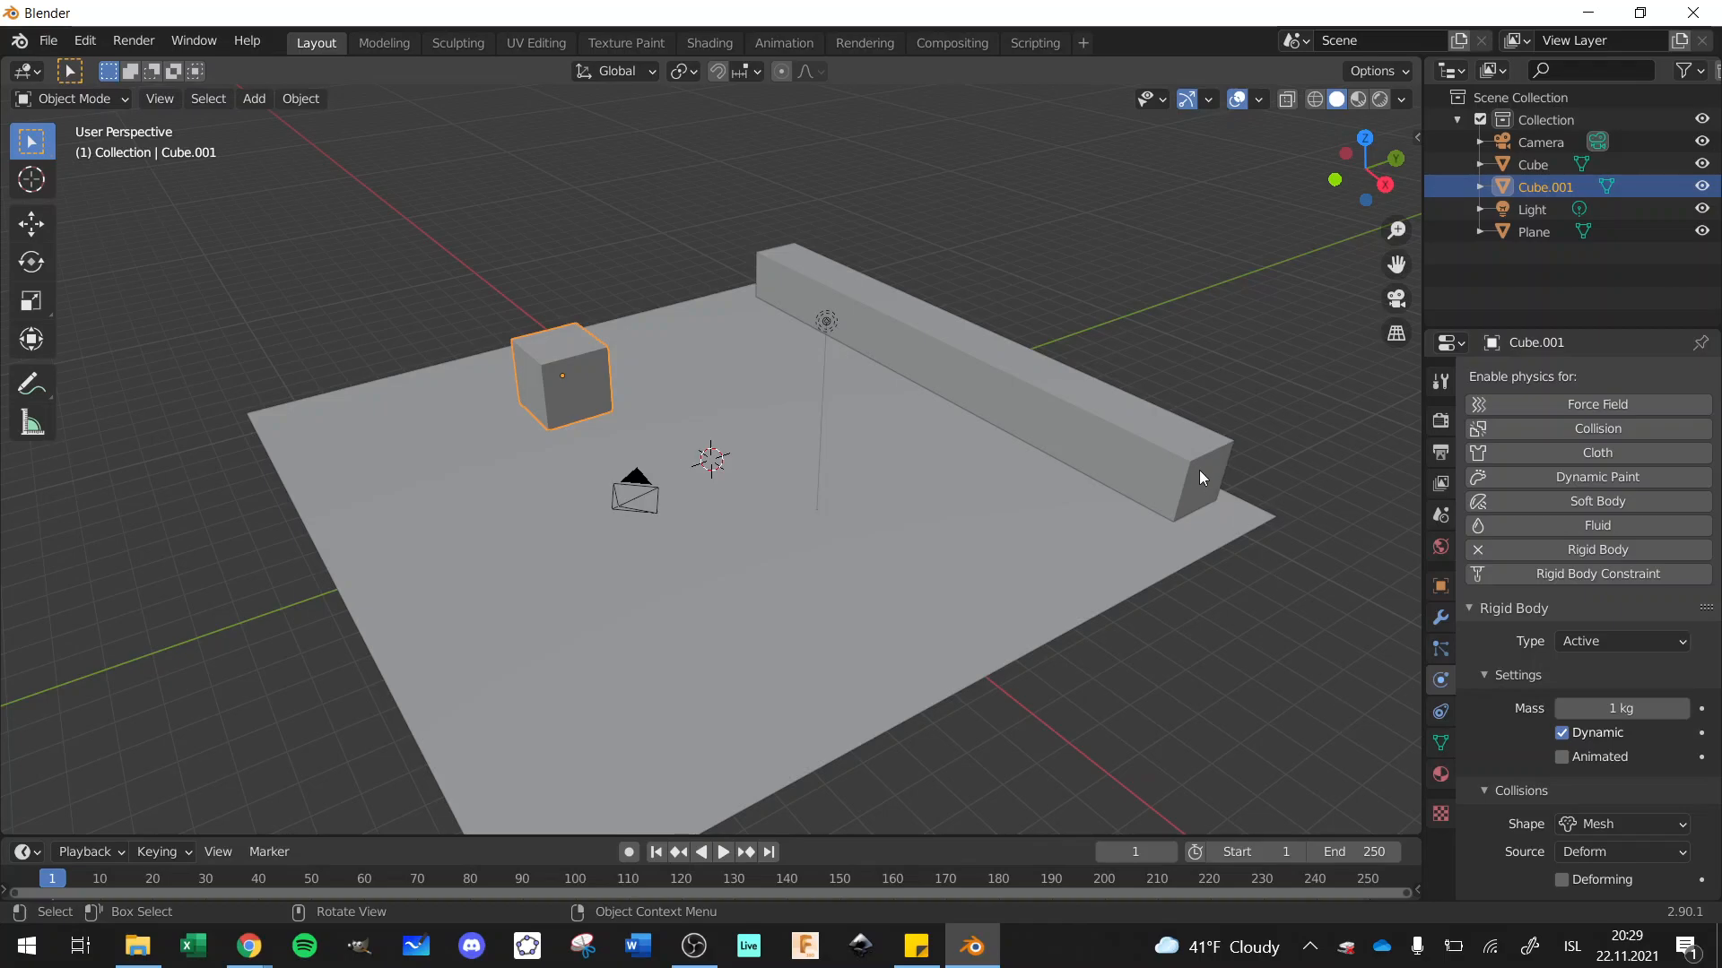
Step: Change the long bar's rigid body type to Passive and deselect the bar
click(1105, 415)
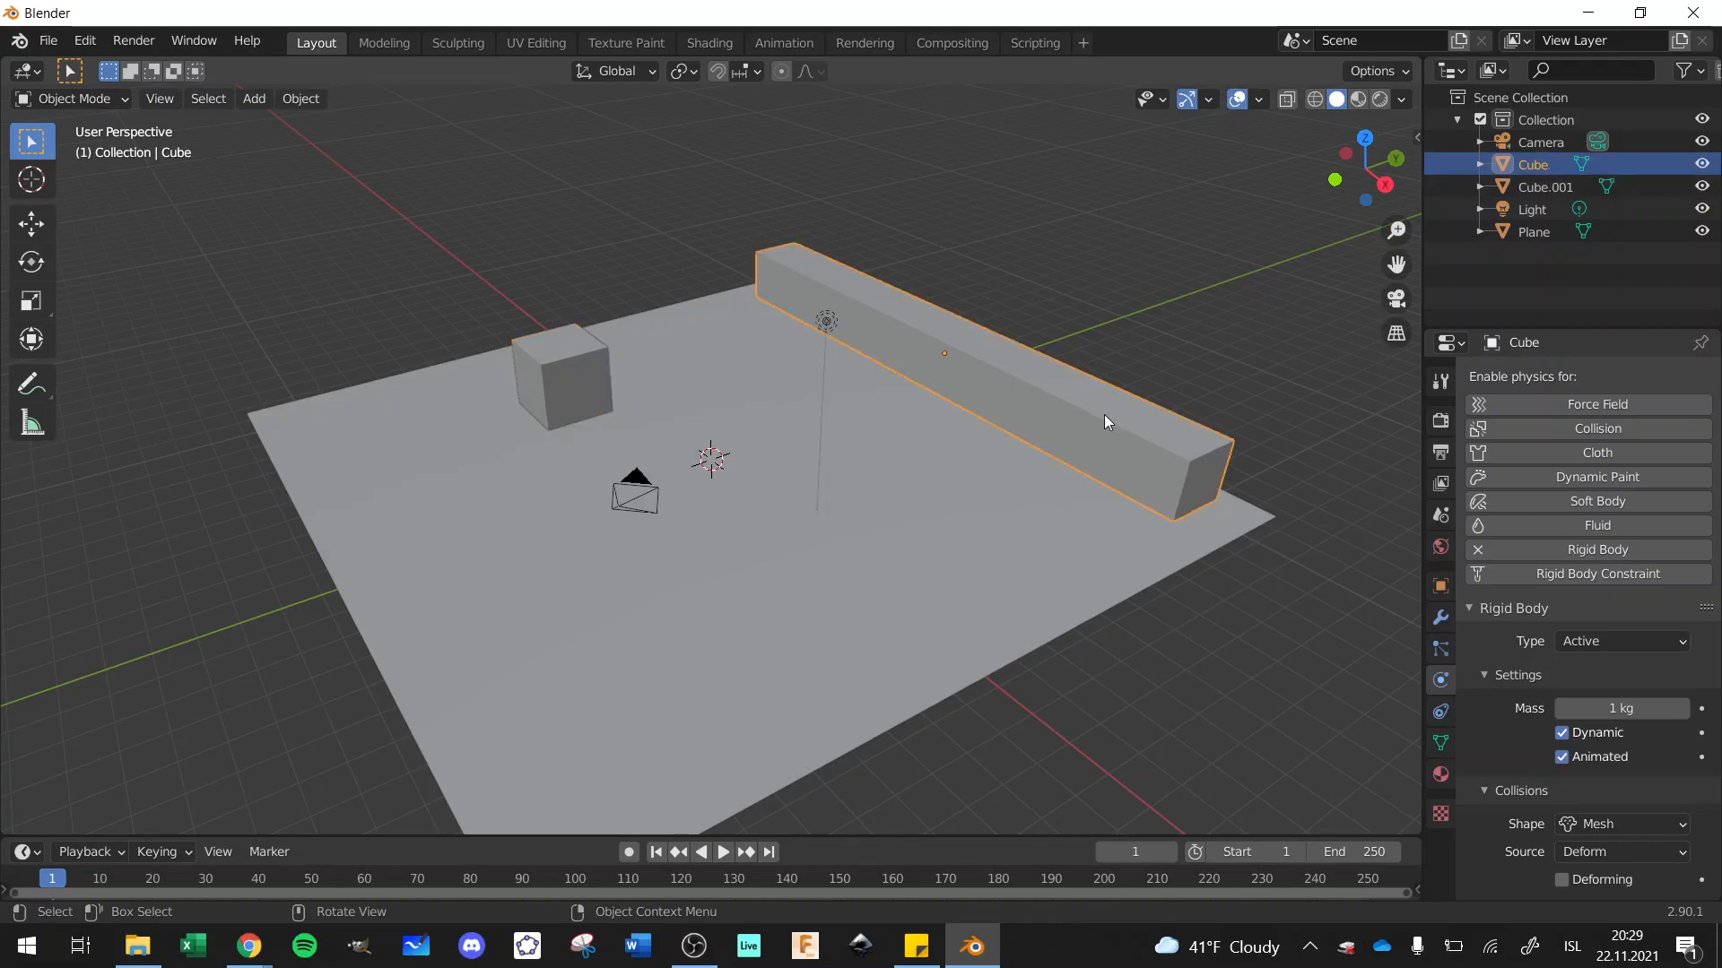
click(1598, 643)
click(1600, 688)
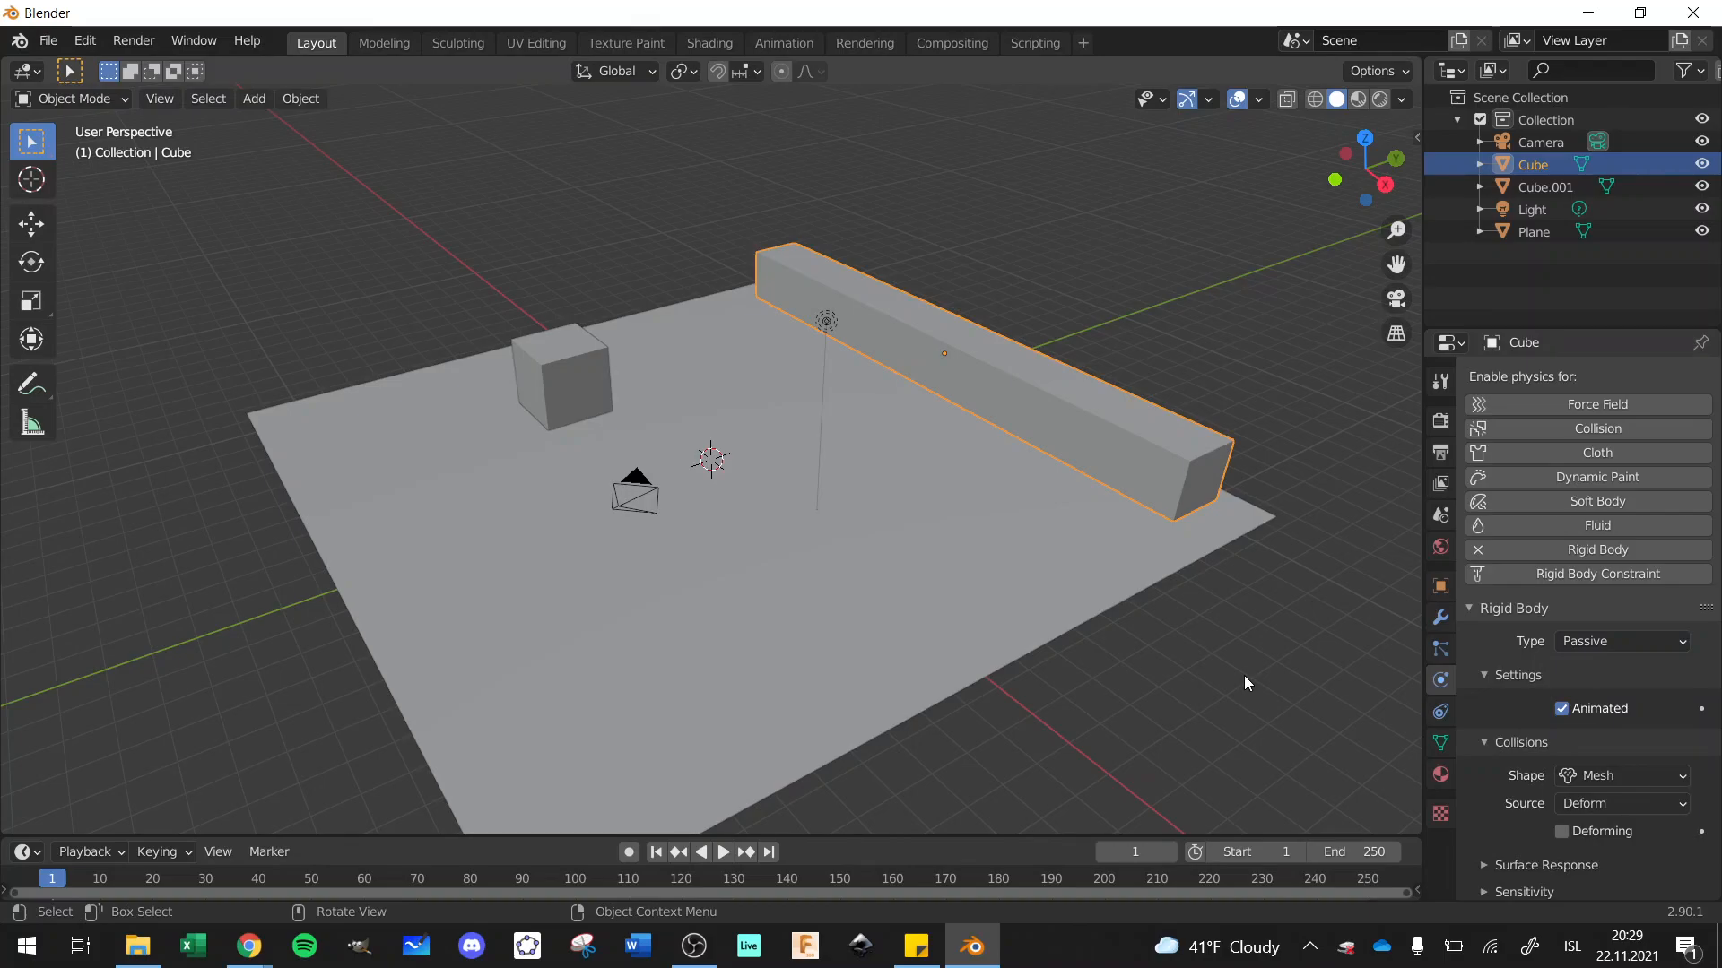
click(1197, 665)
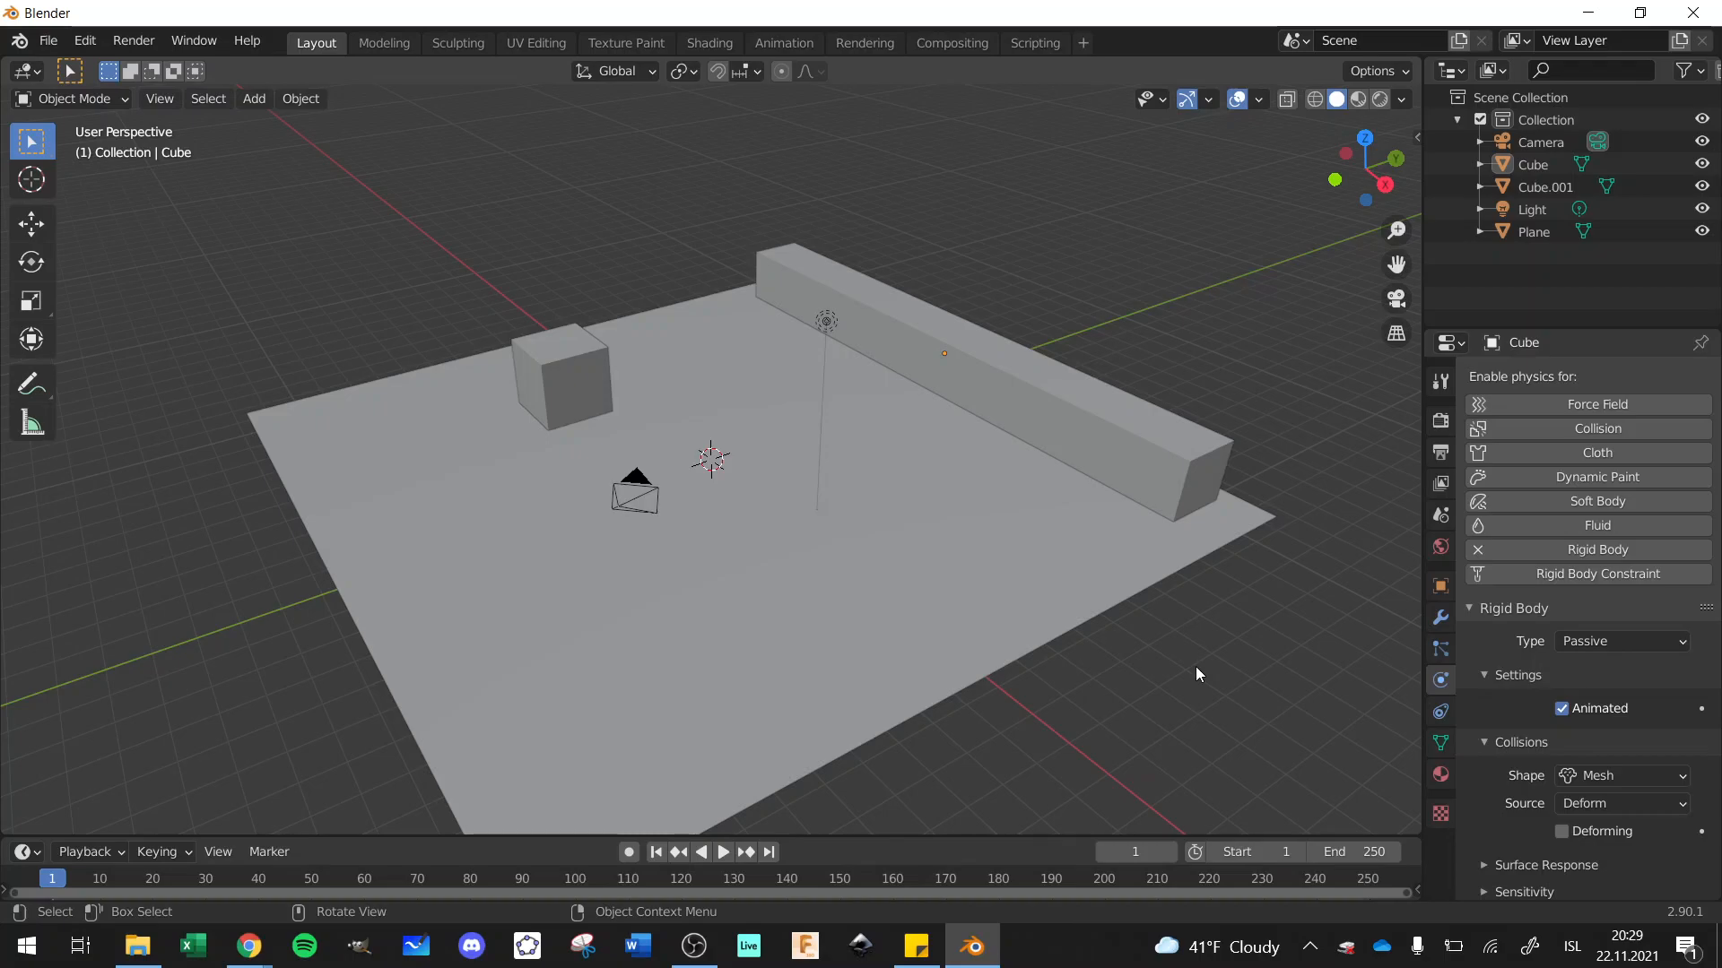
Step: Set the base color of the long bar's material to blue, about H 0.658, S 0.797
click(1092, 430)
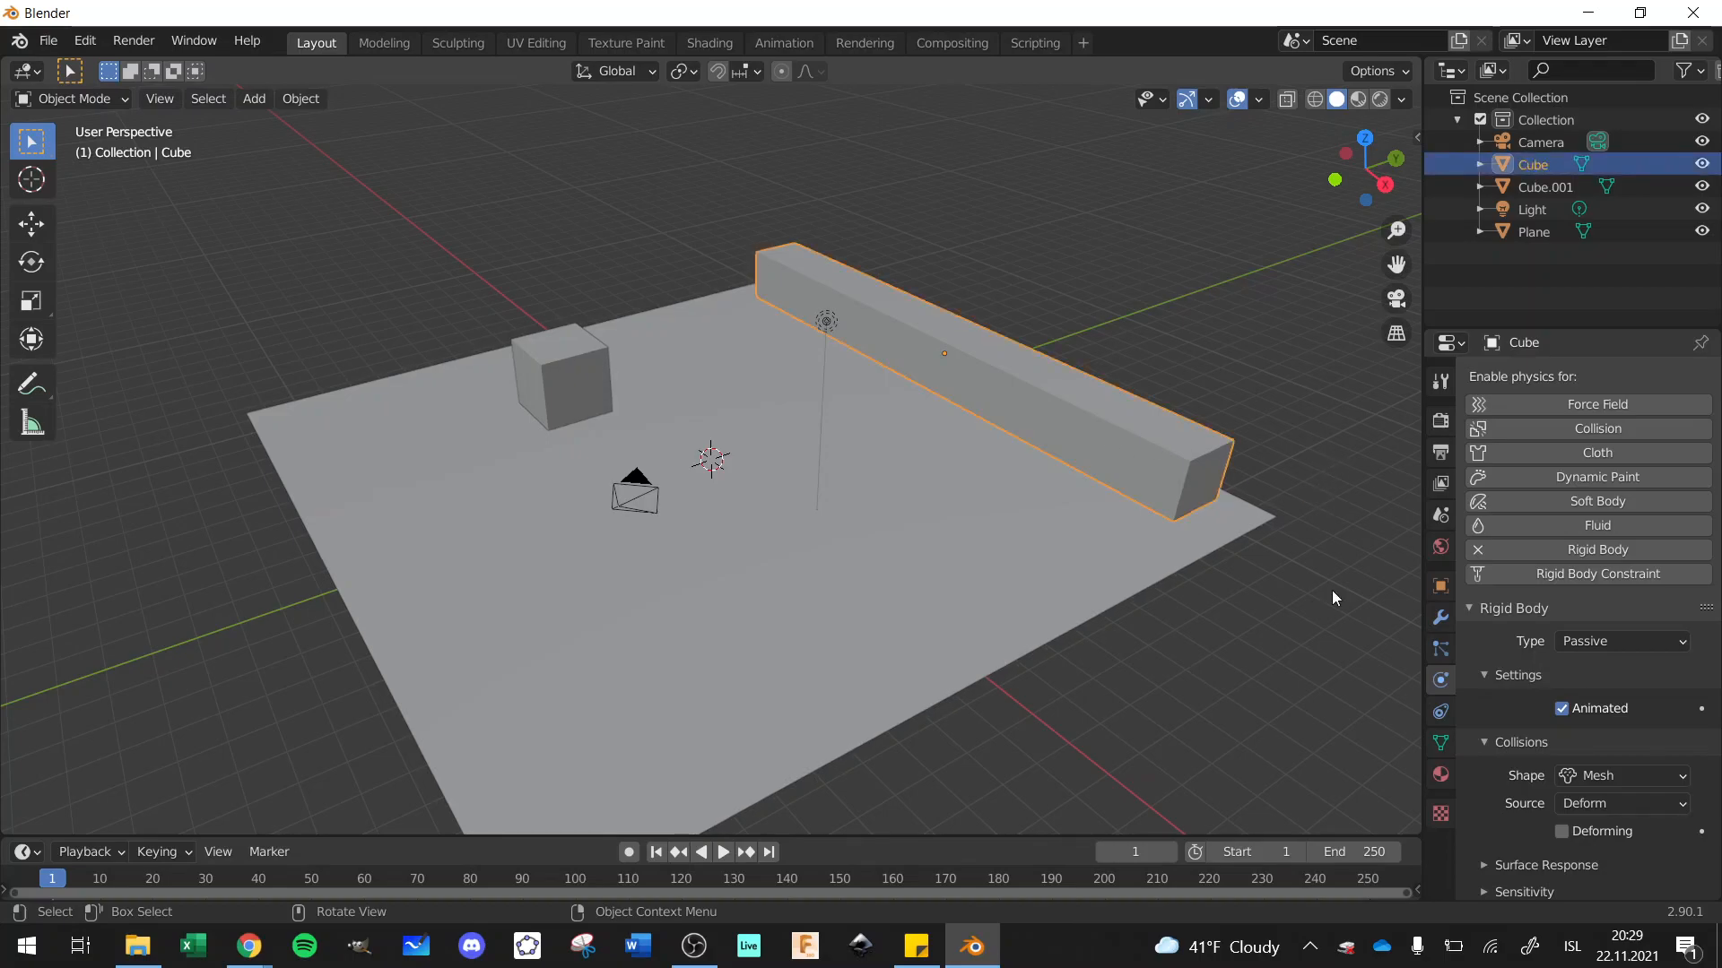
click(1440, 776)
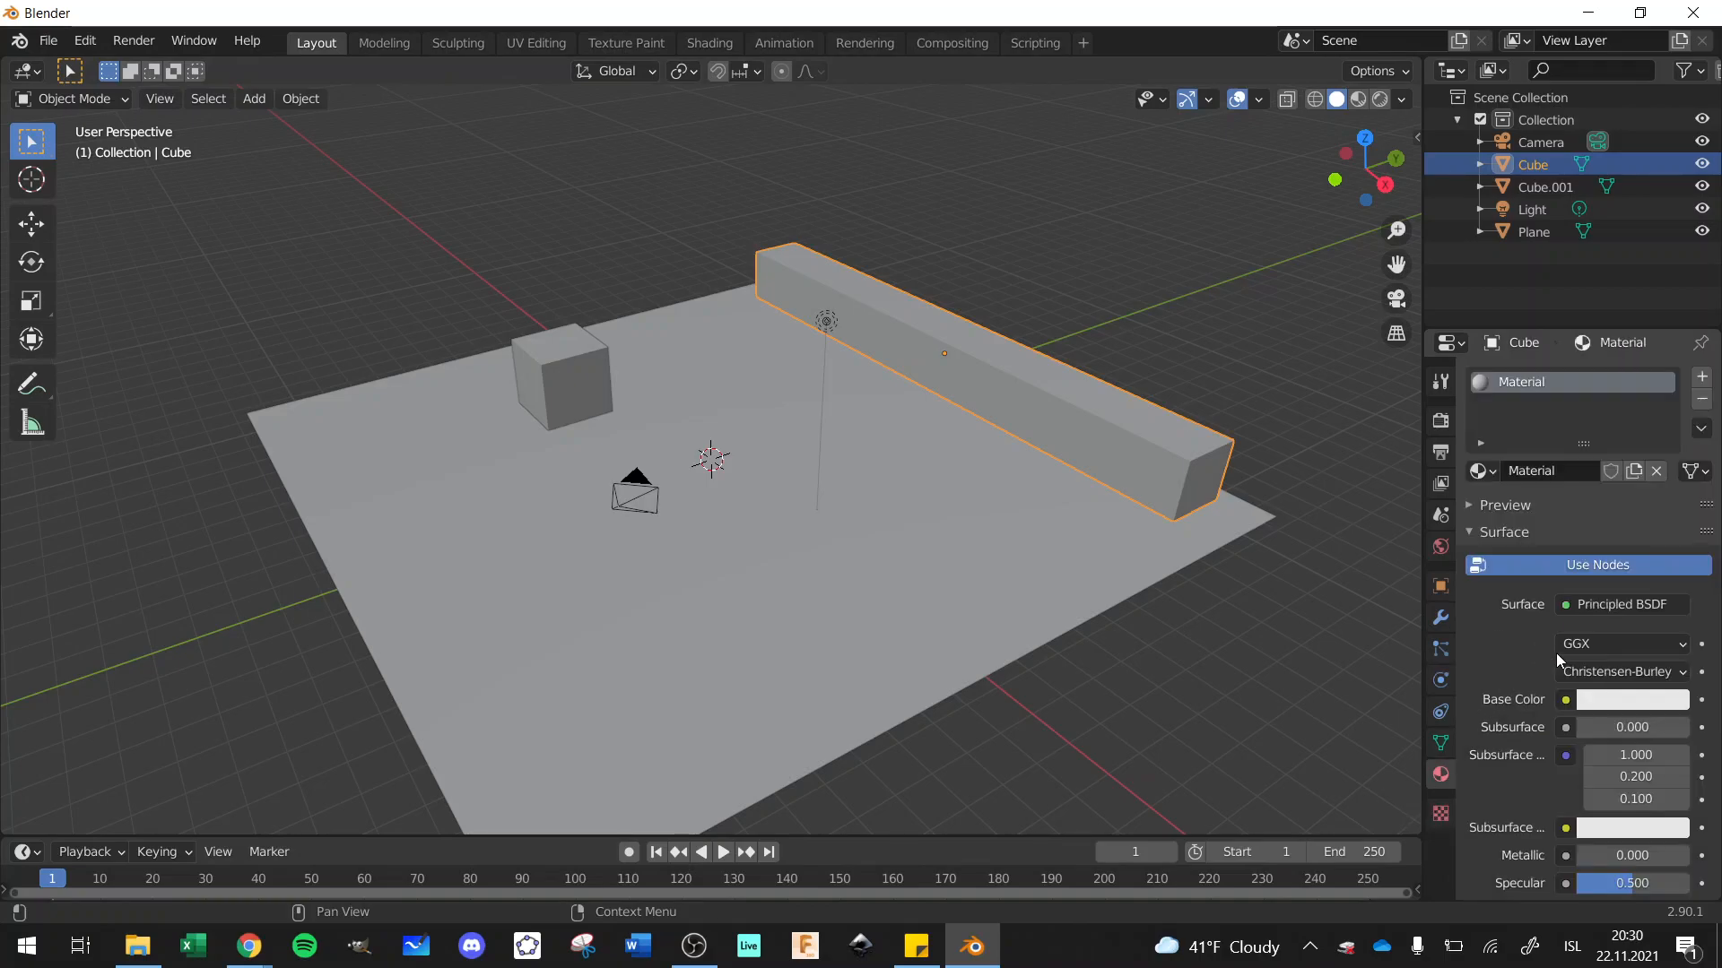
click(1614, 700)
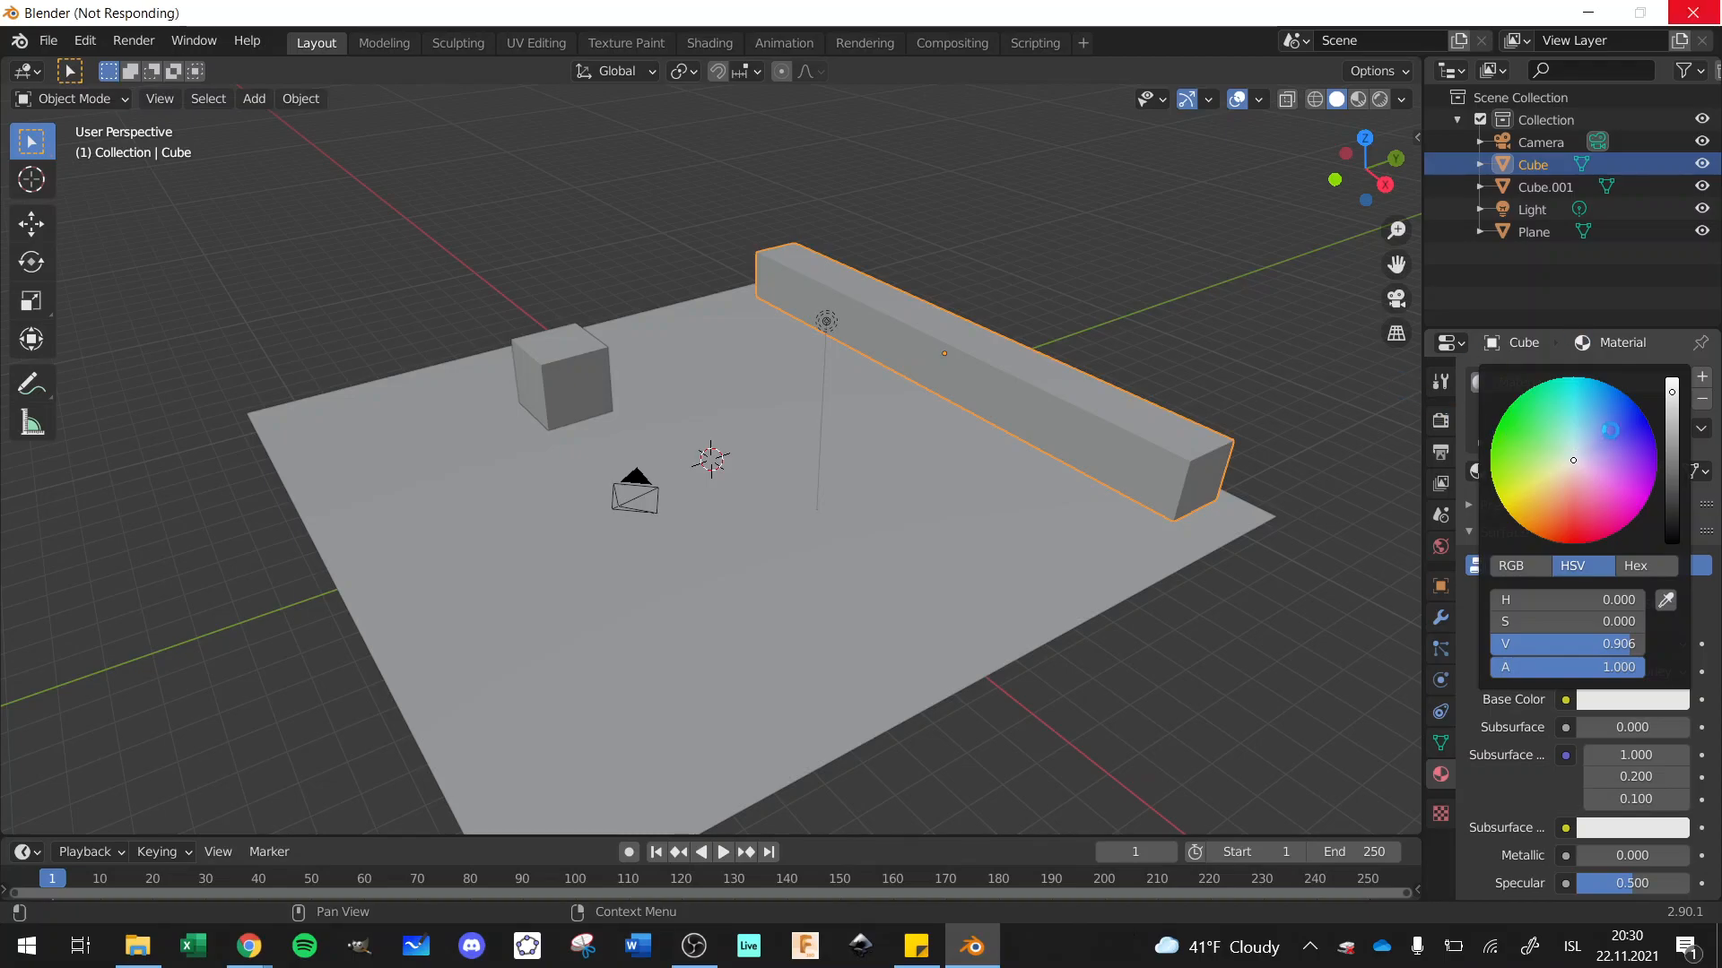
click(1632, 431)
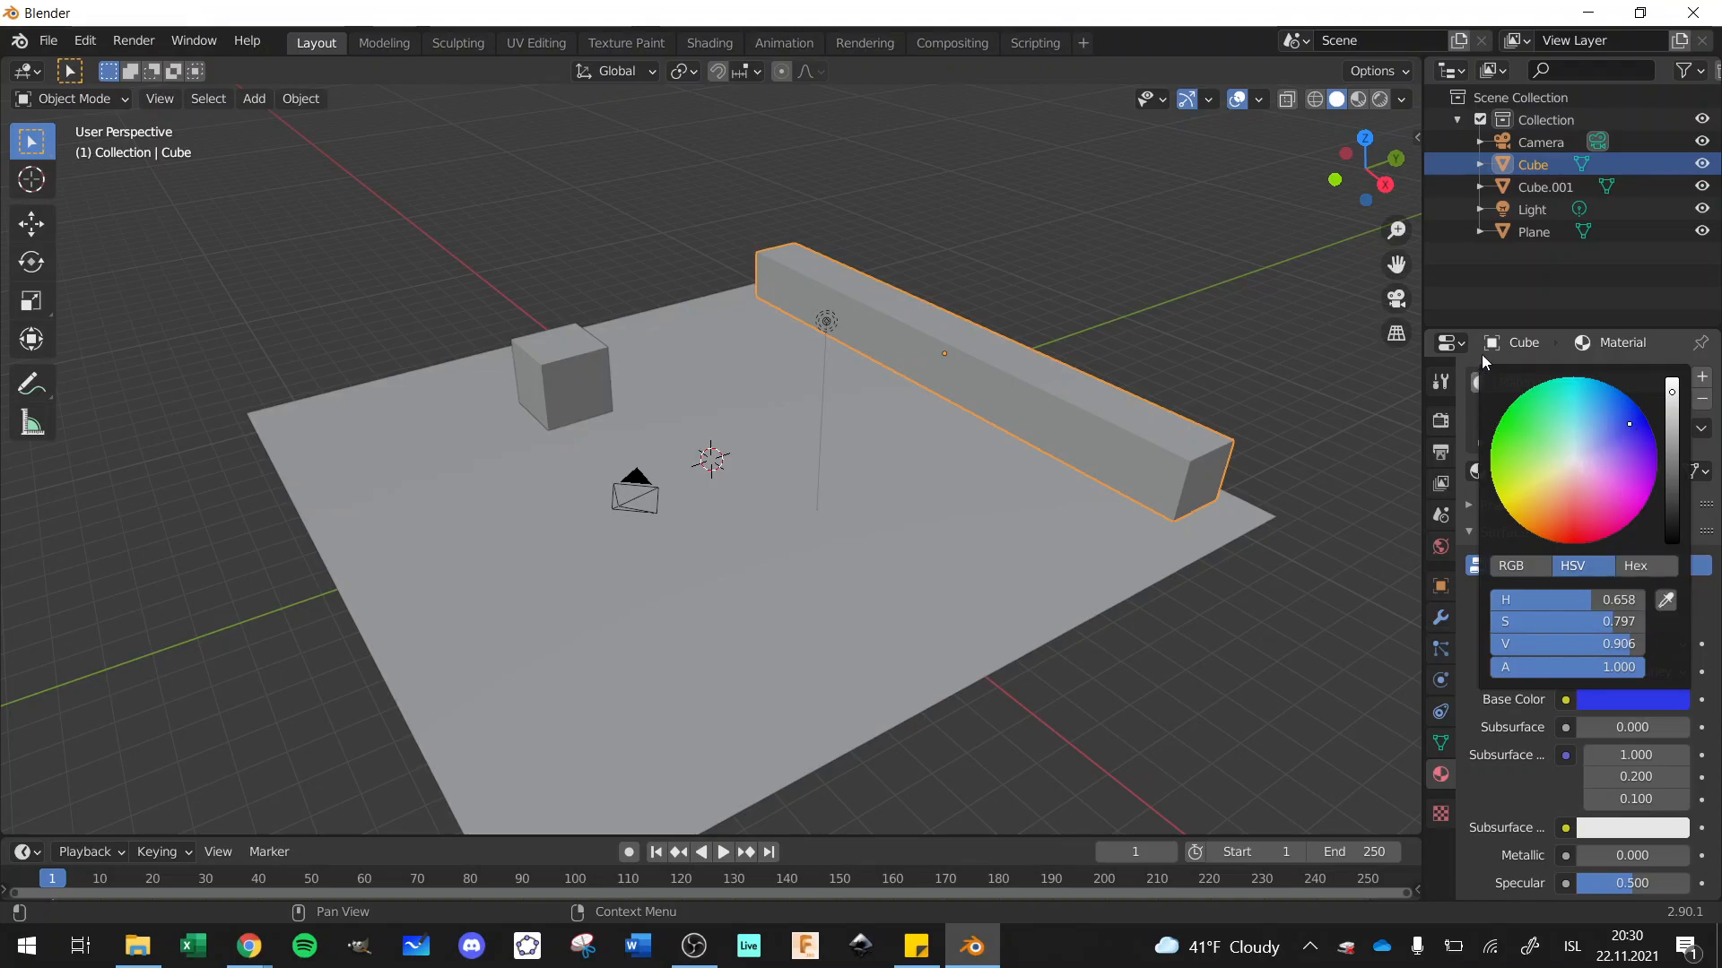
click(1460, 451)
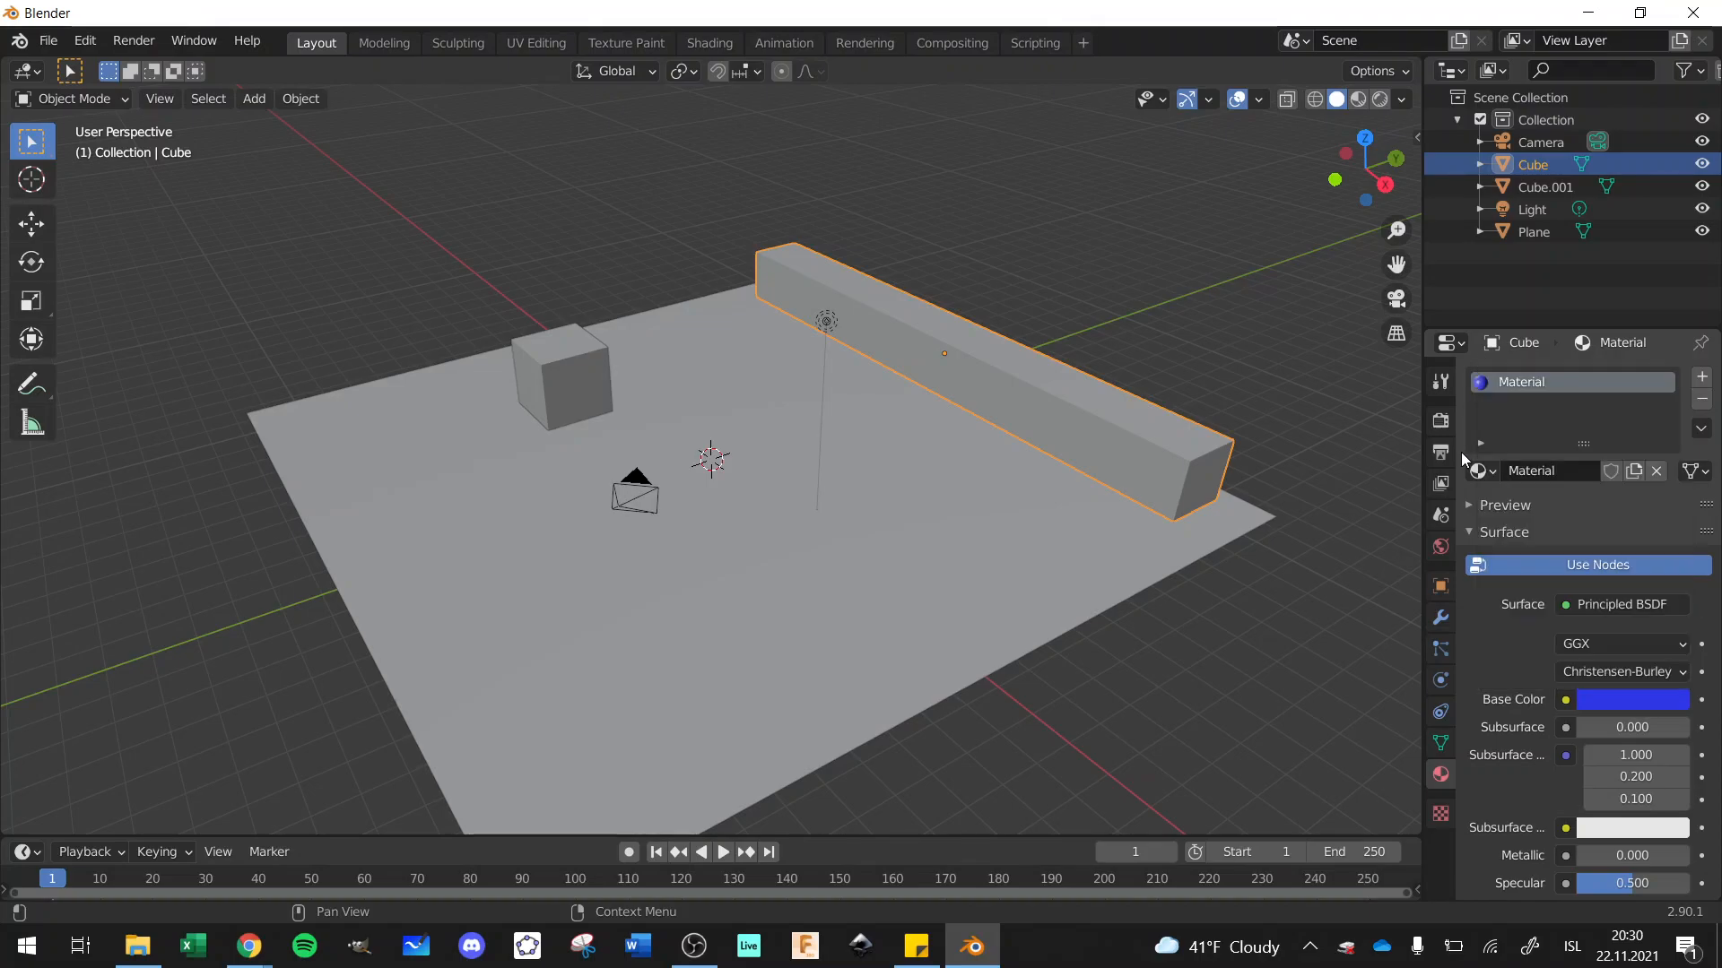
Step: Give the raised cube a new material with a red base color, about H 0.994, S 0.754, and deselect it
click(574, 384)
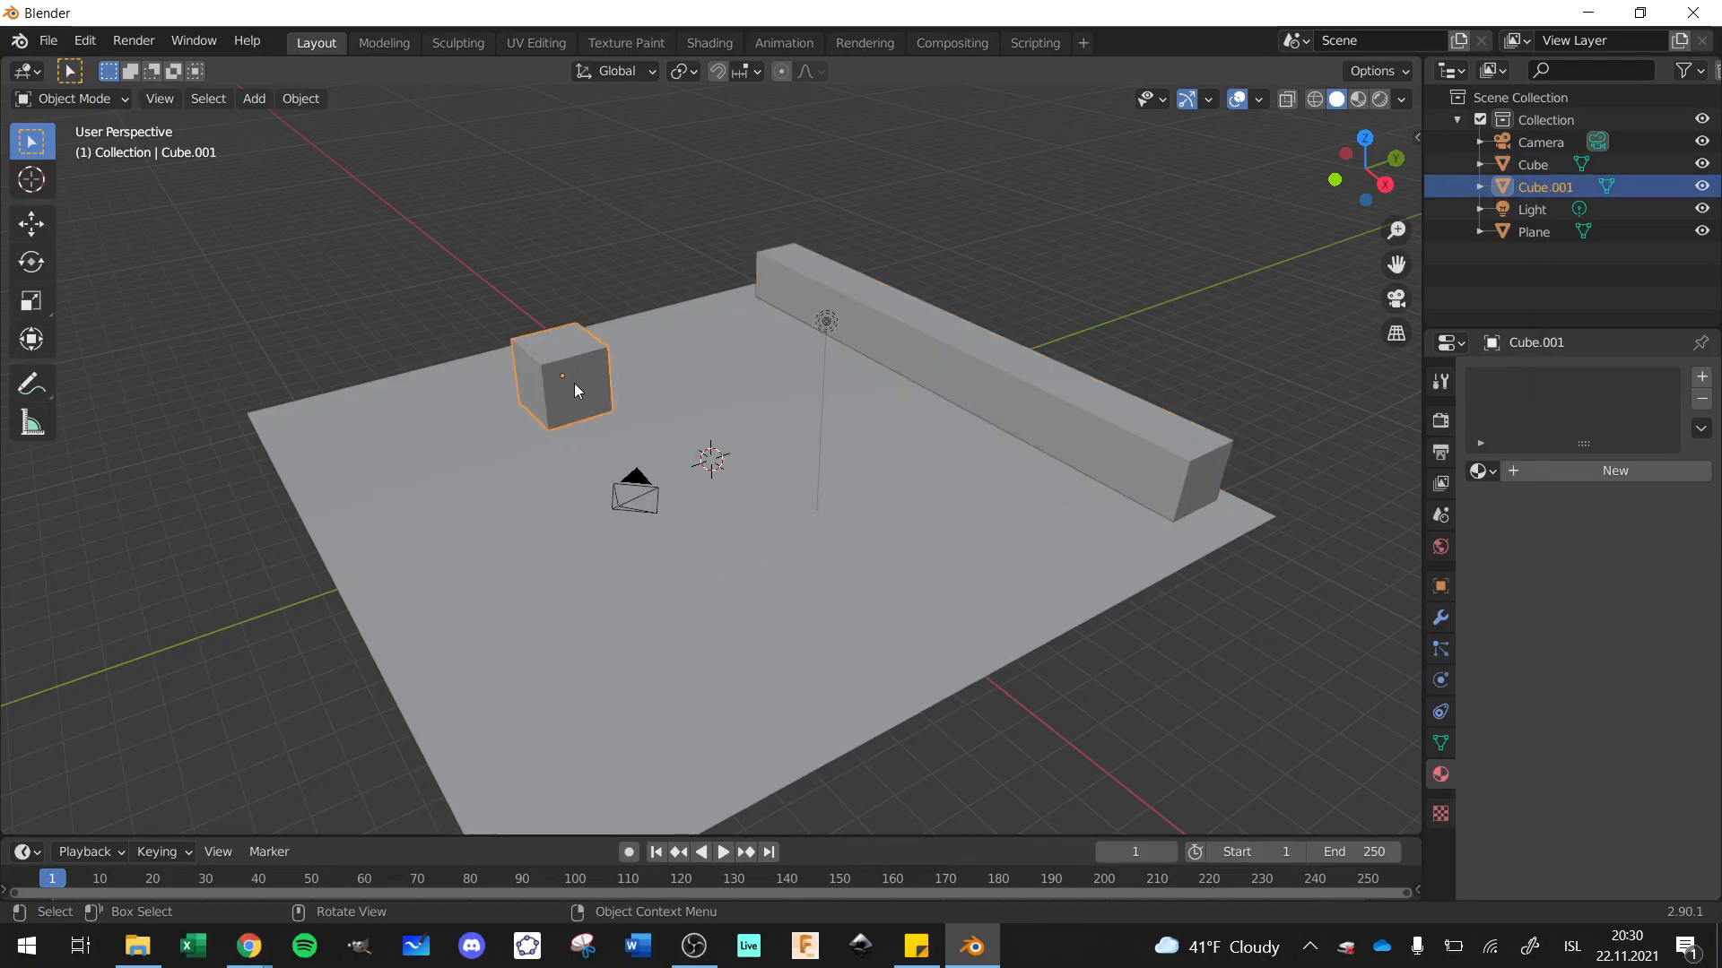
click(1578, 482)
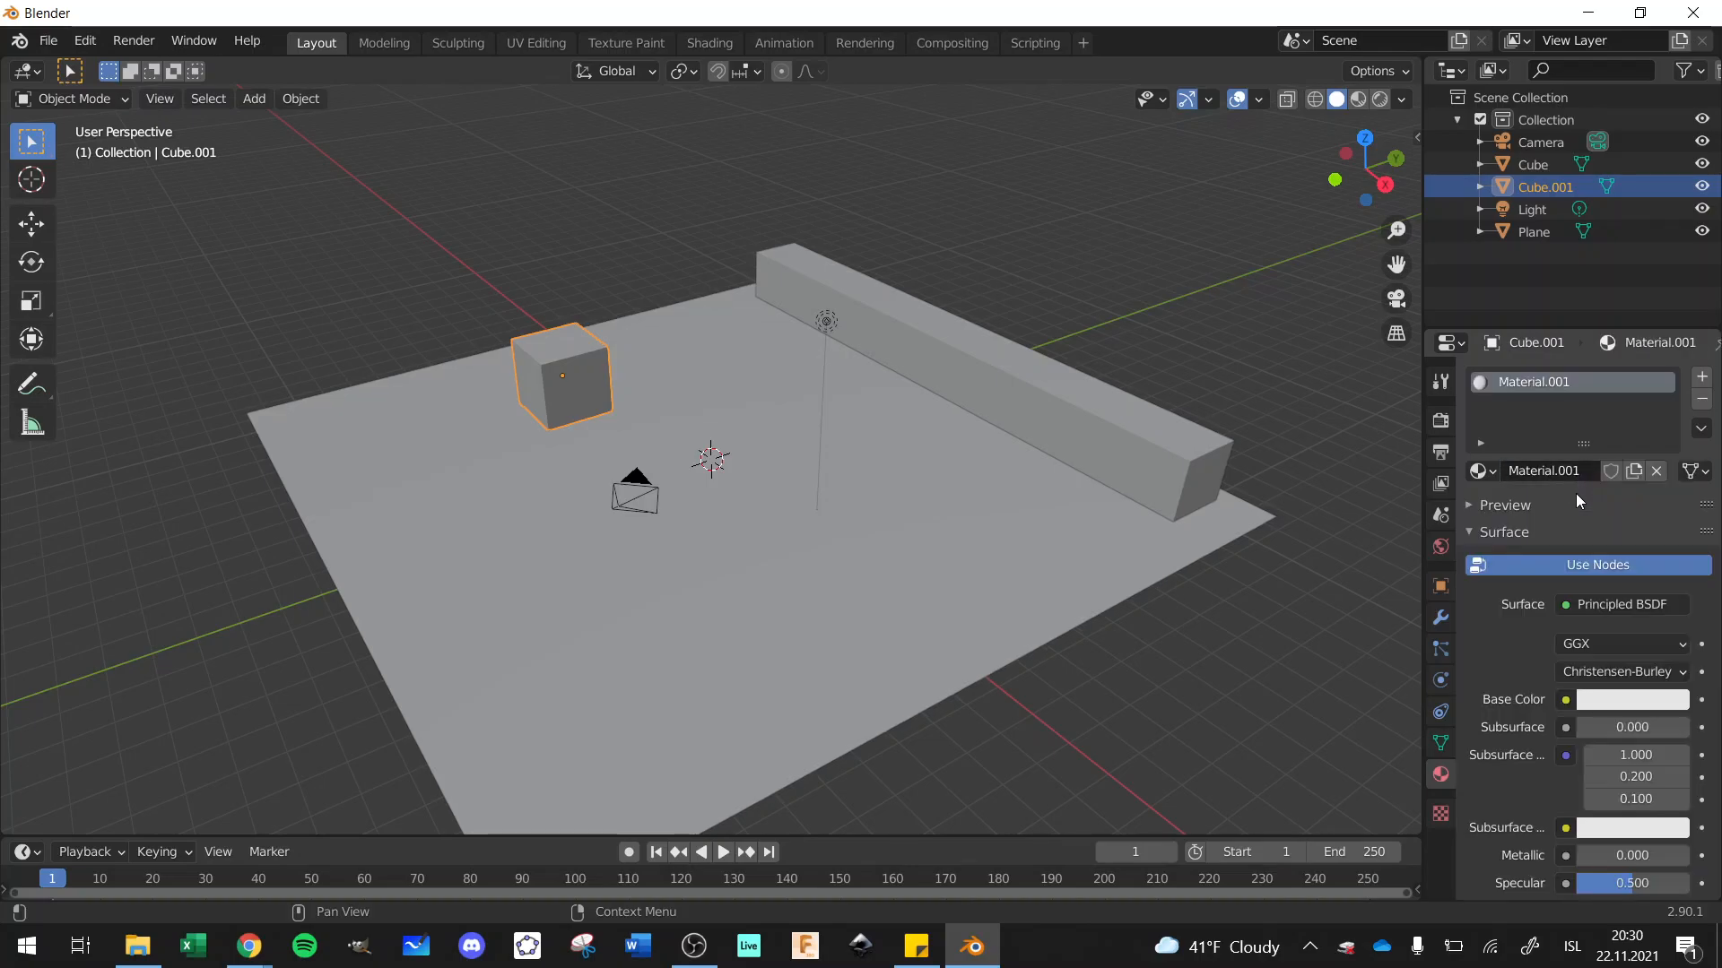
click(1605, 701)
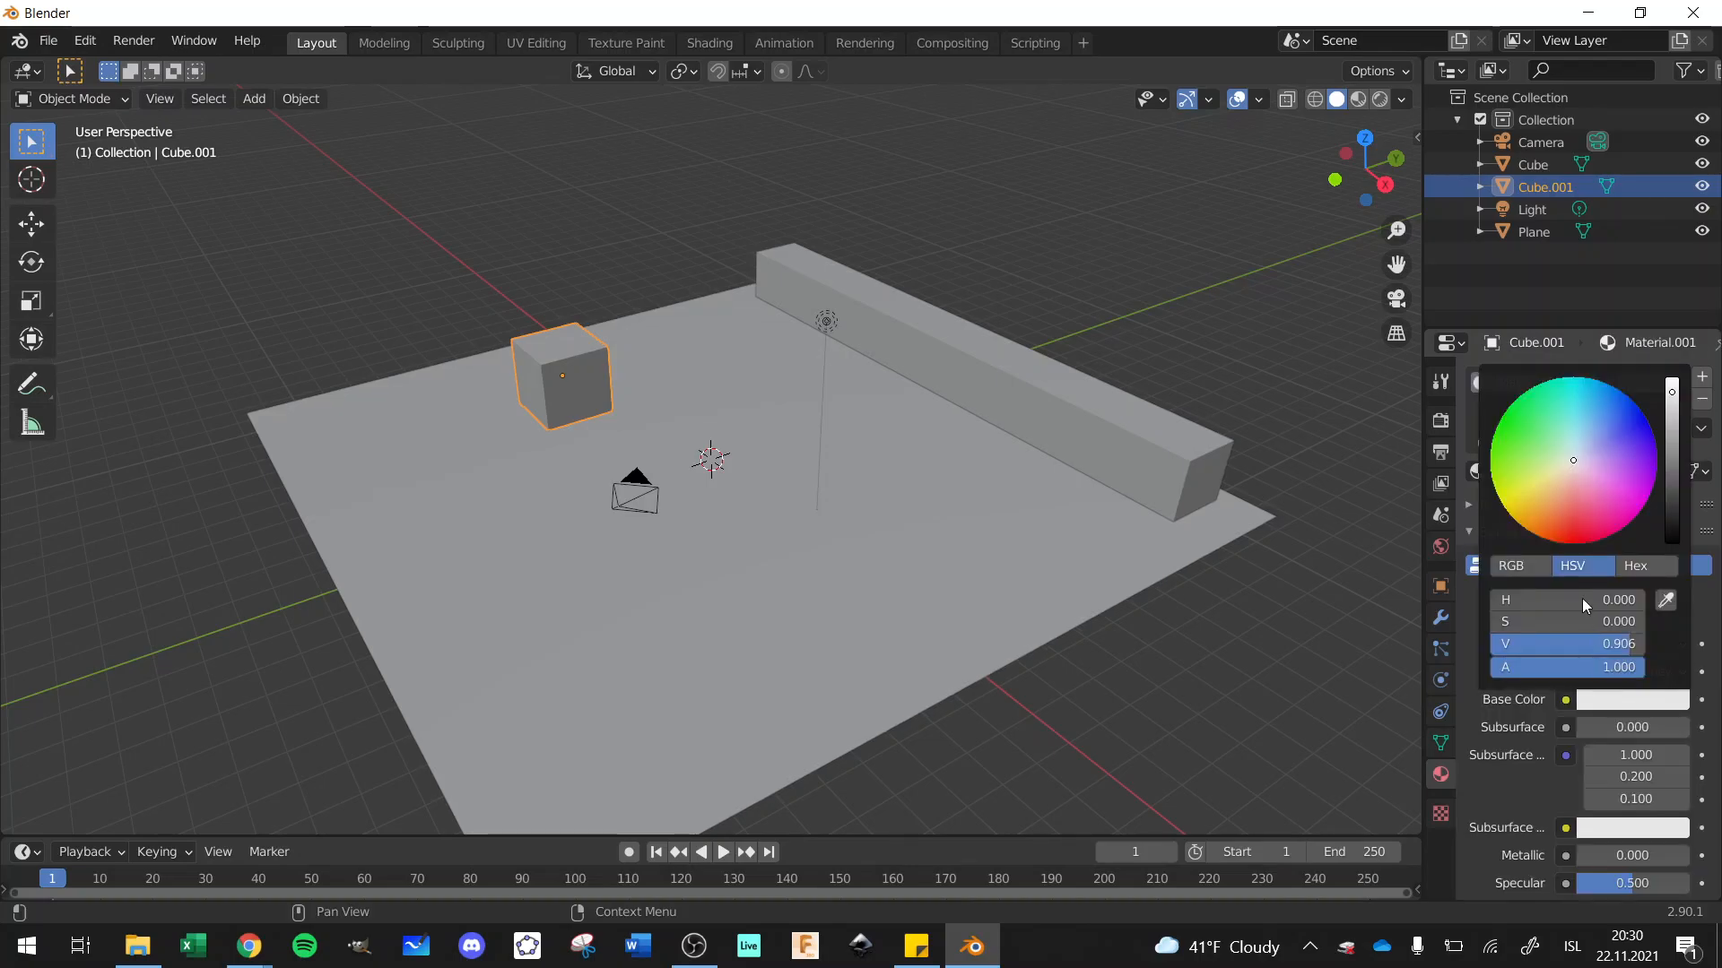
click(1575, 527)
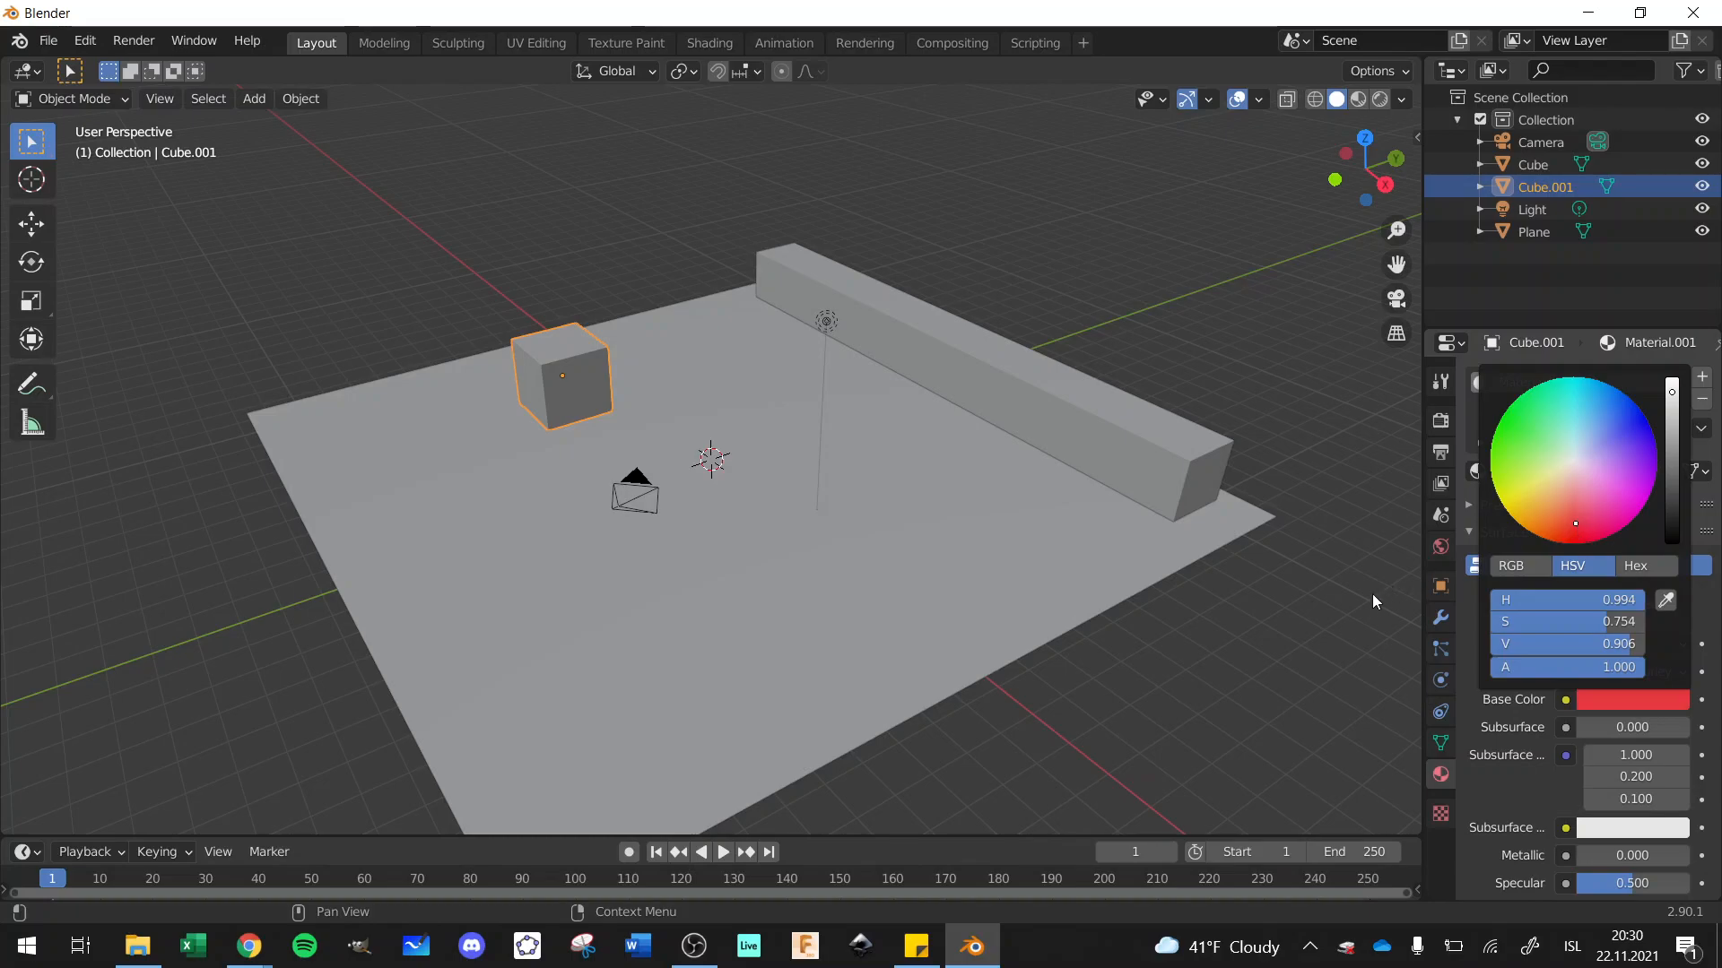
click(1347, 603)
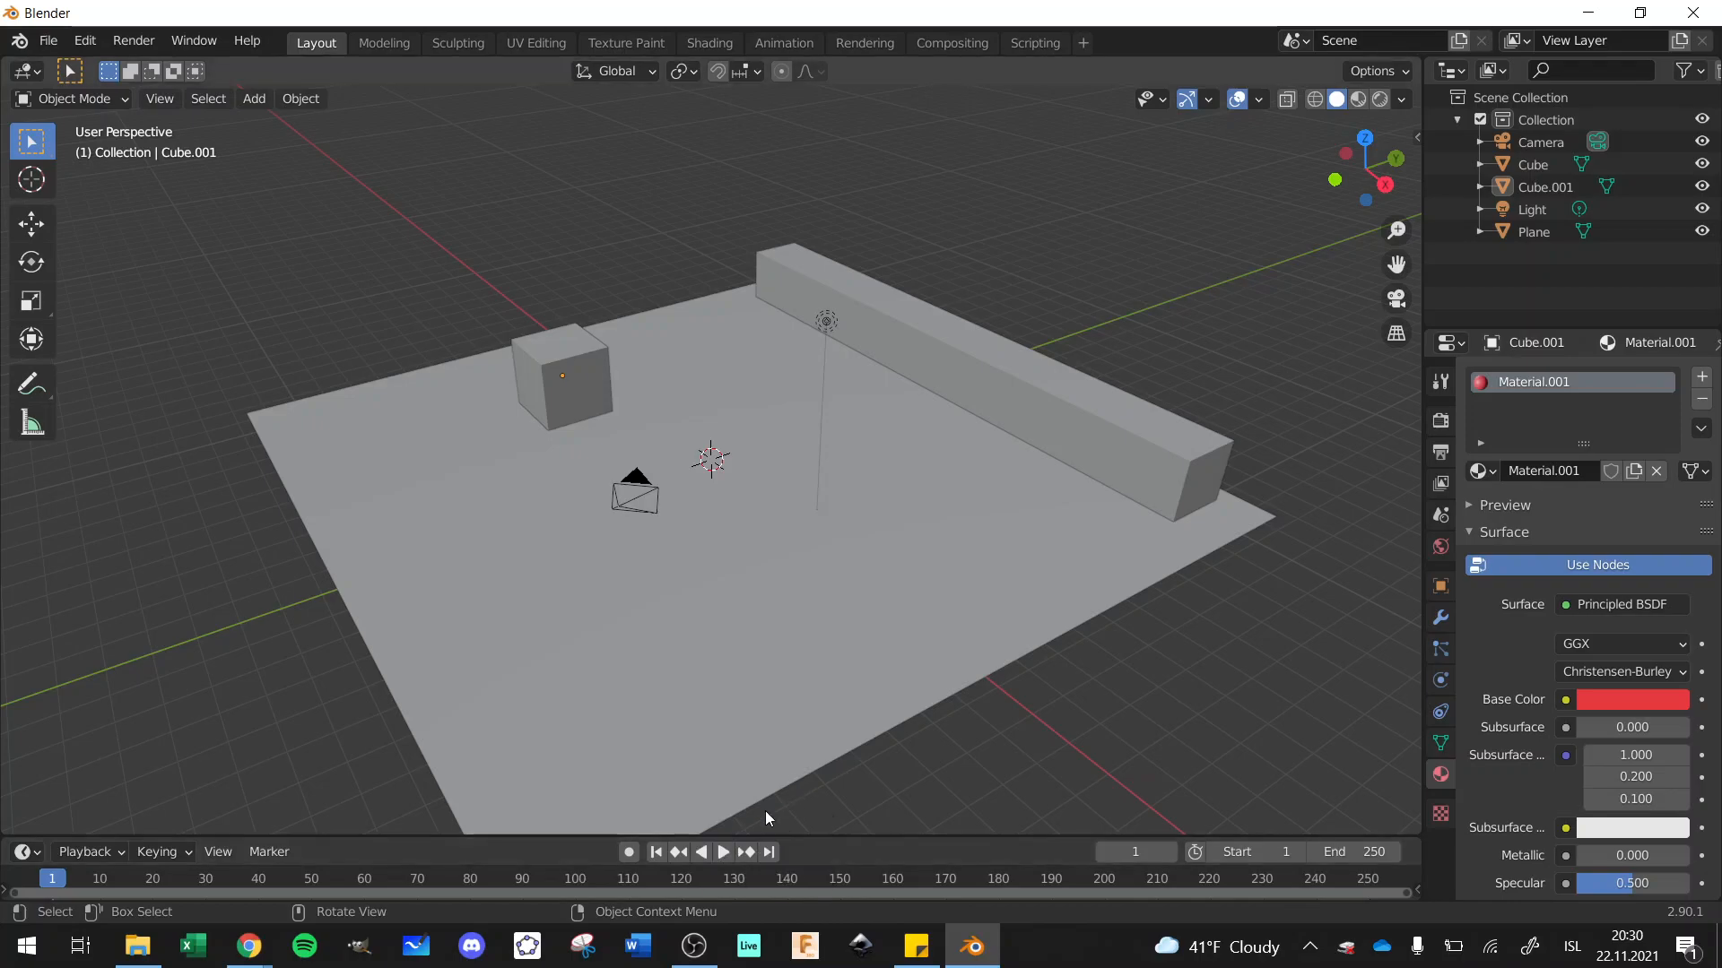
Step: Play the physics simulation to check how the cube falls, stop it and return to the first frame
click(723, 853)
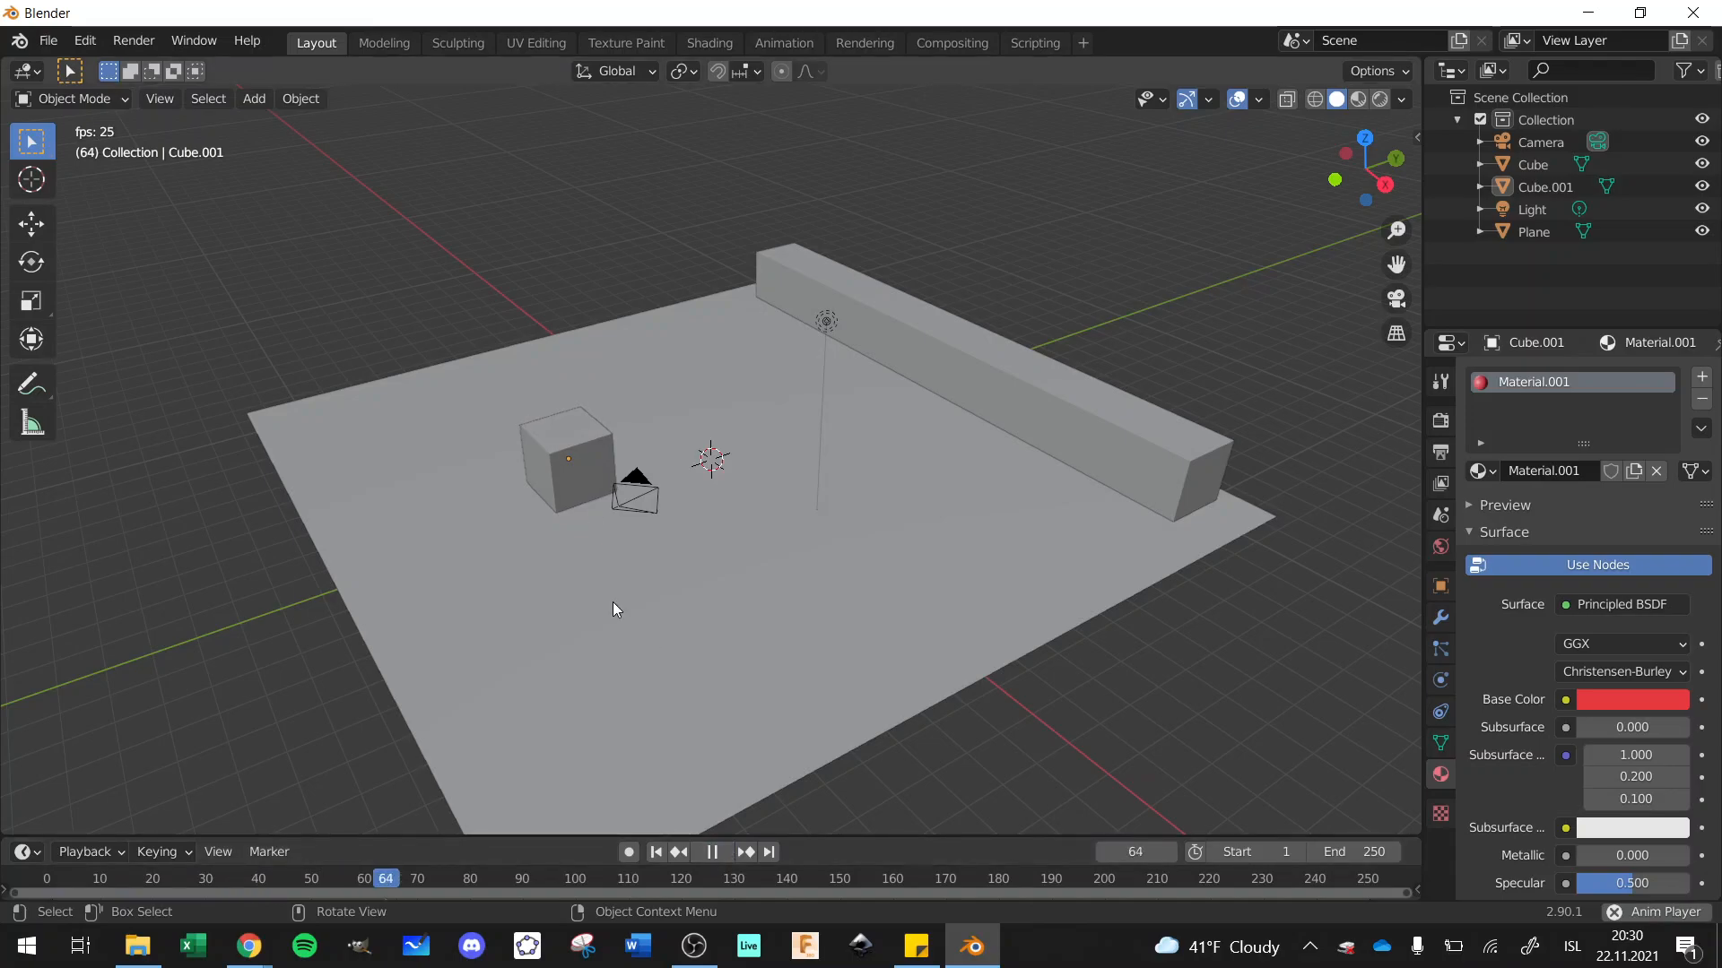
click(714, 853)
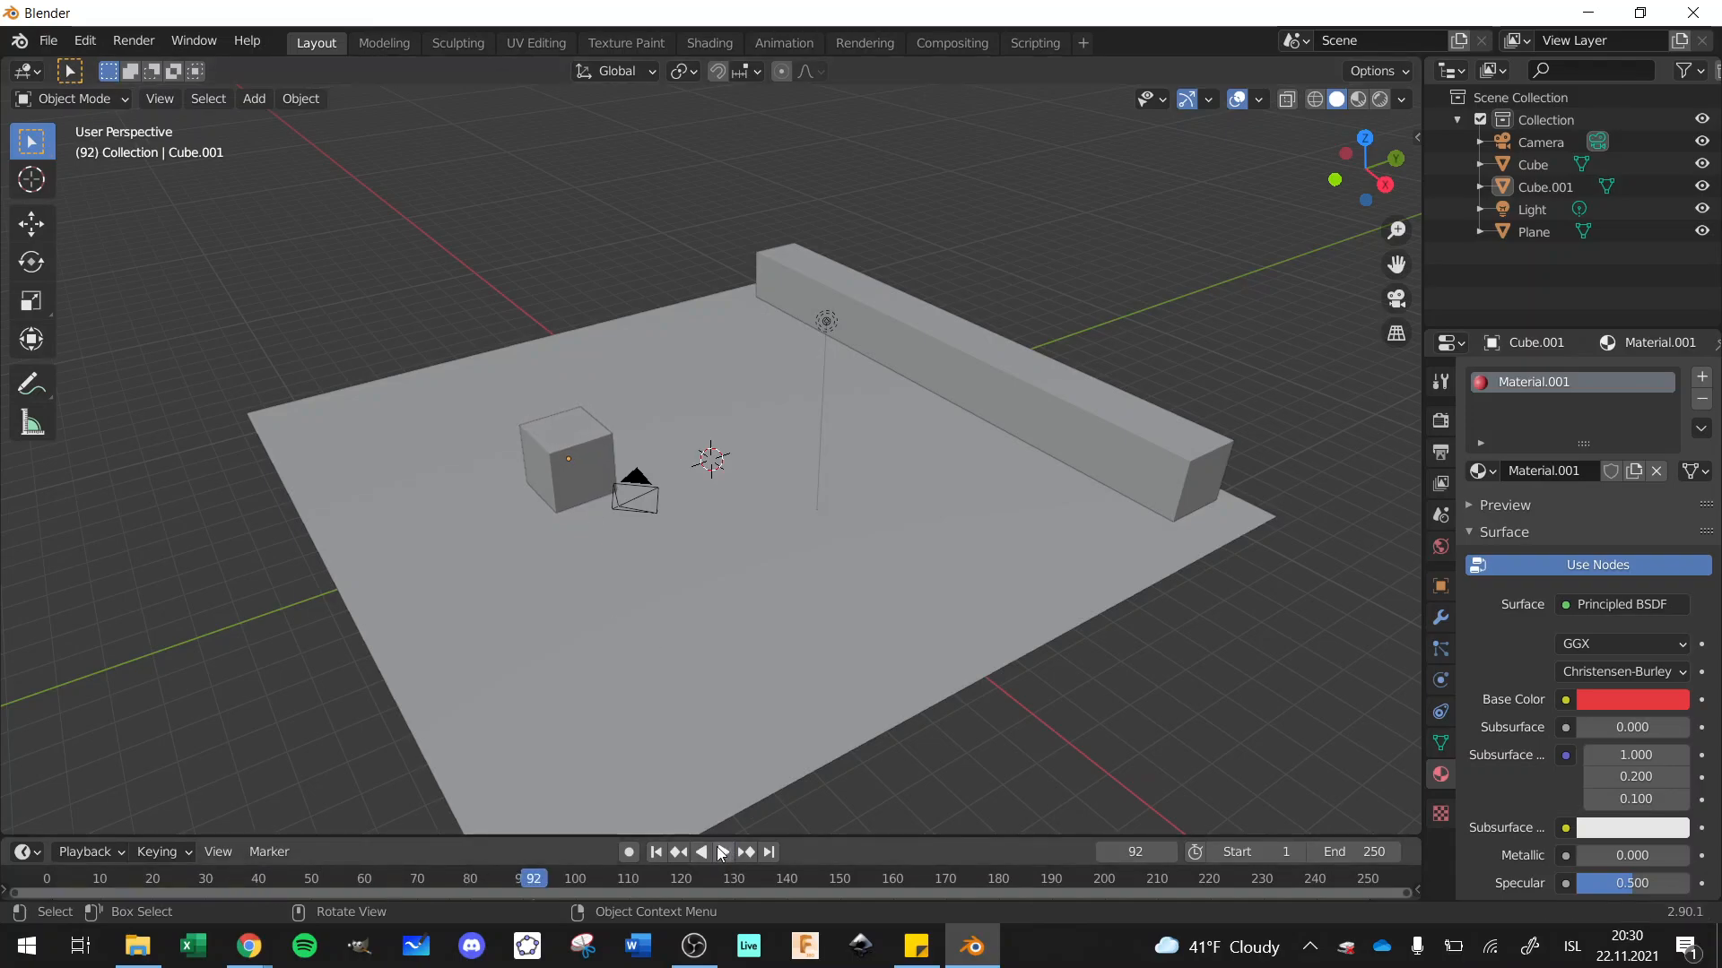
click(658, 851)
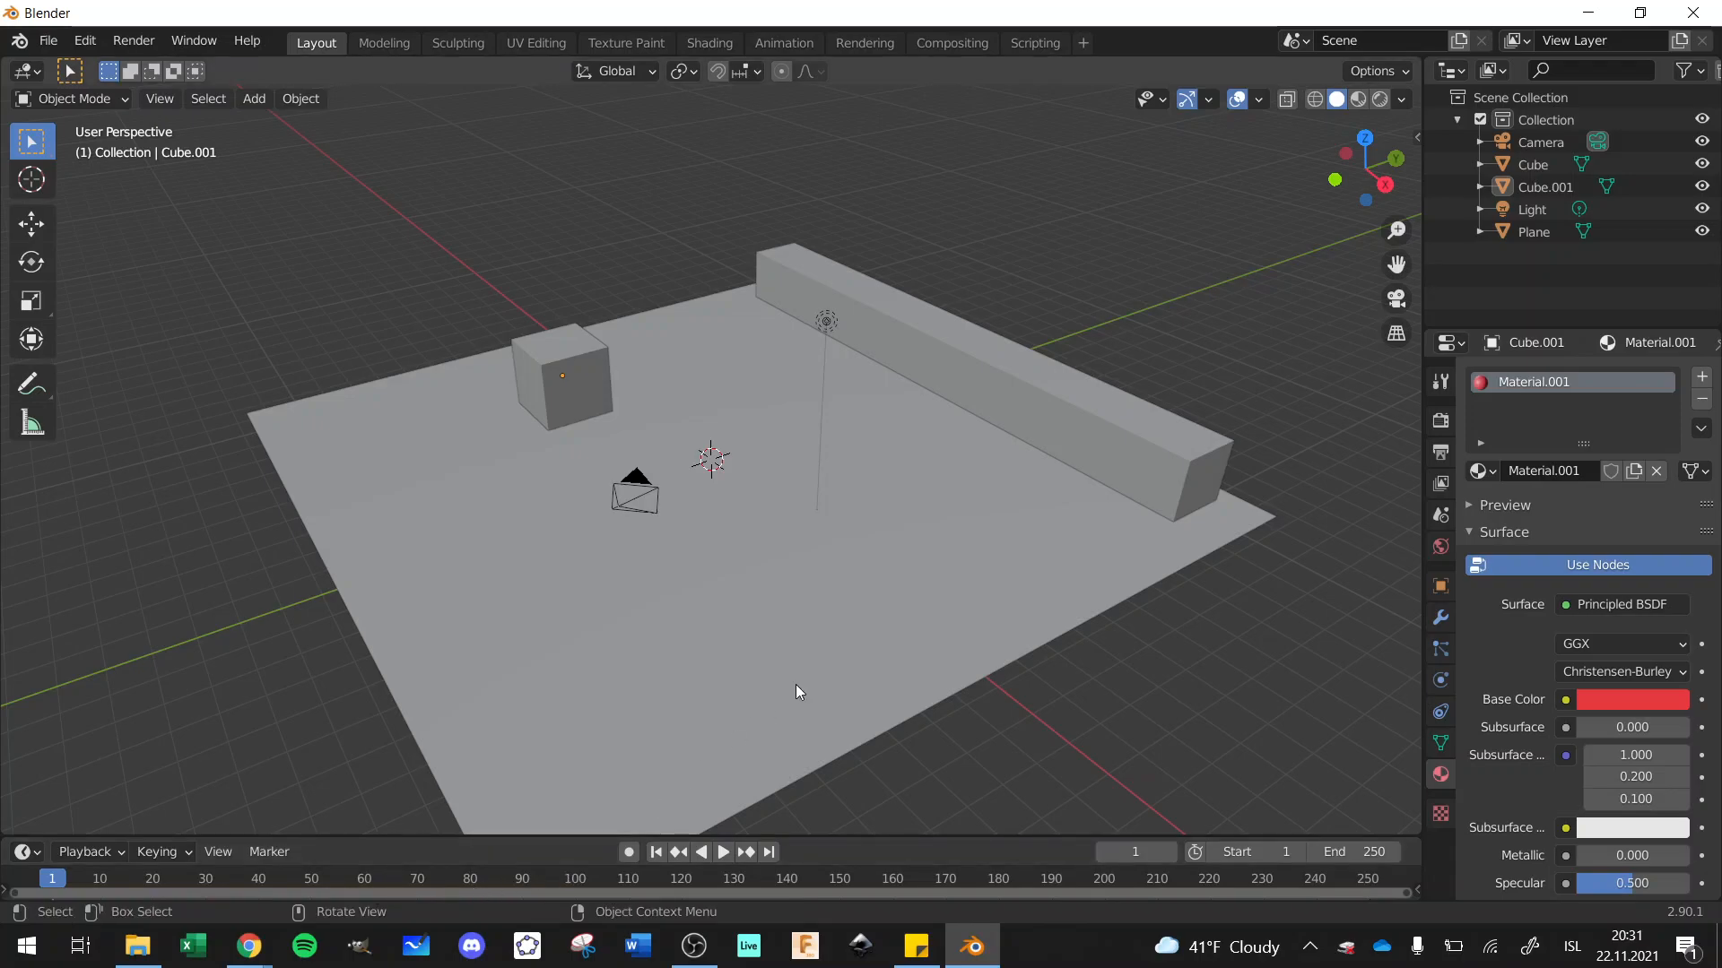
Step: Move the raised cube away from the long bar, to a spot over the near part of the ground plane
click(590, 404)
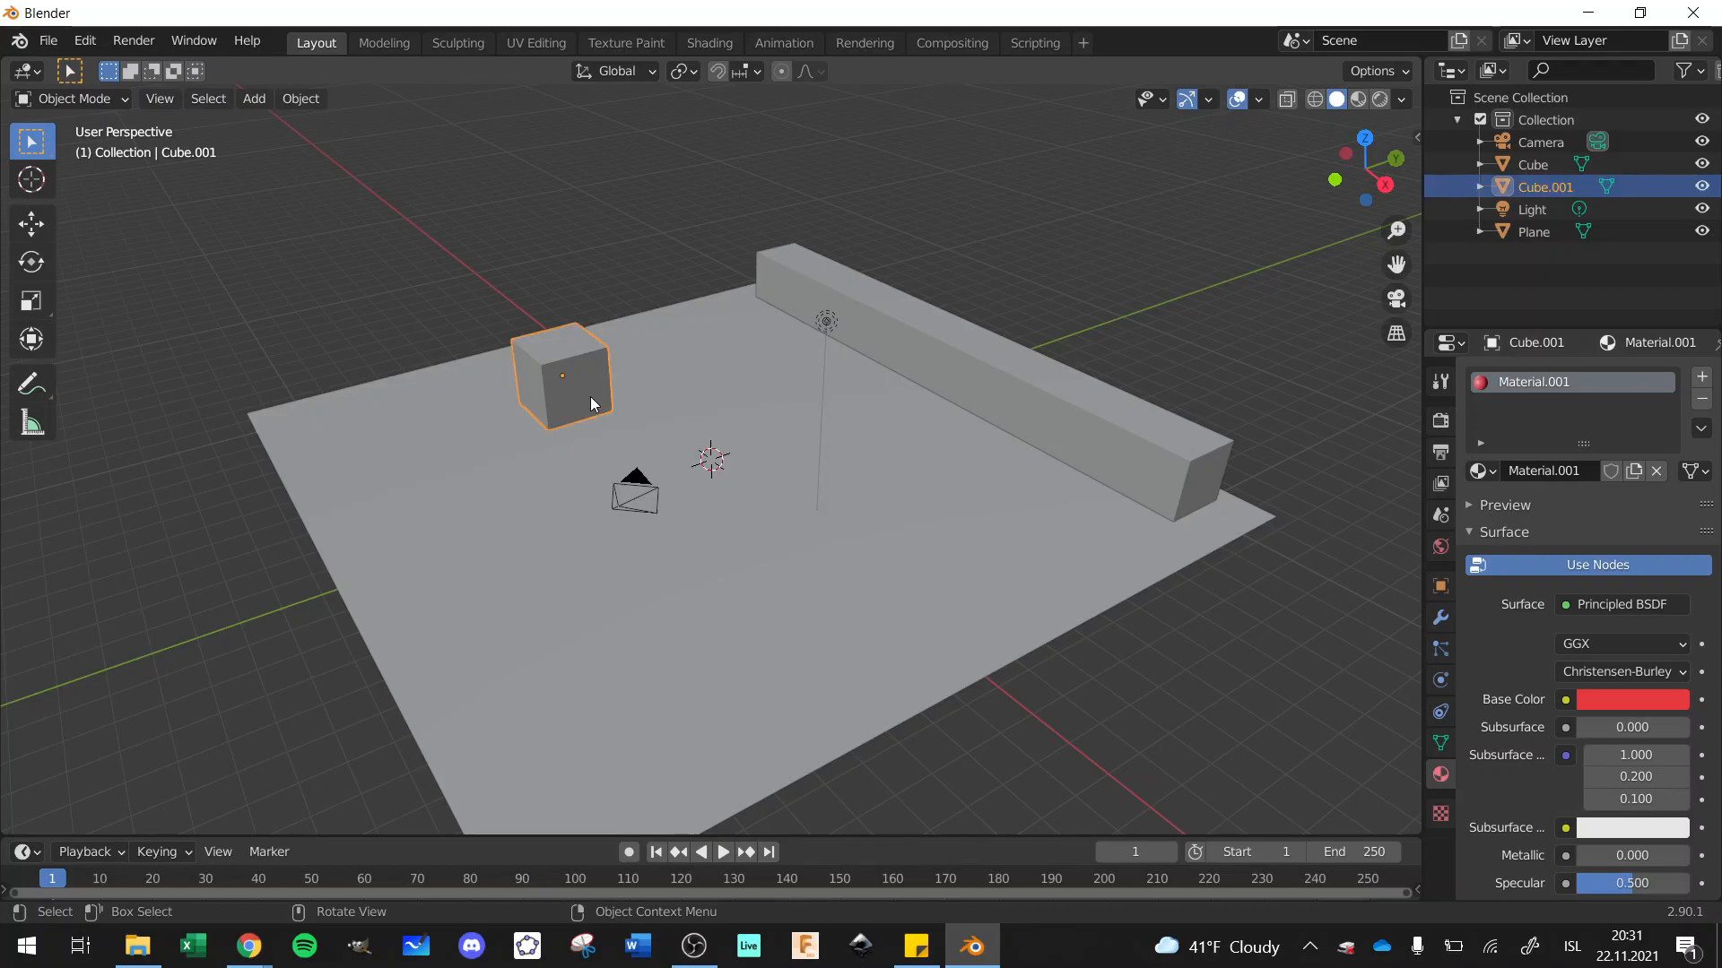
drag(1364, 198, 1429, 160)
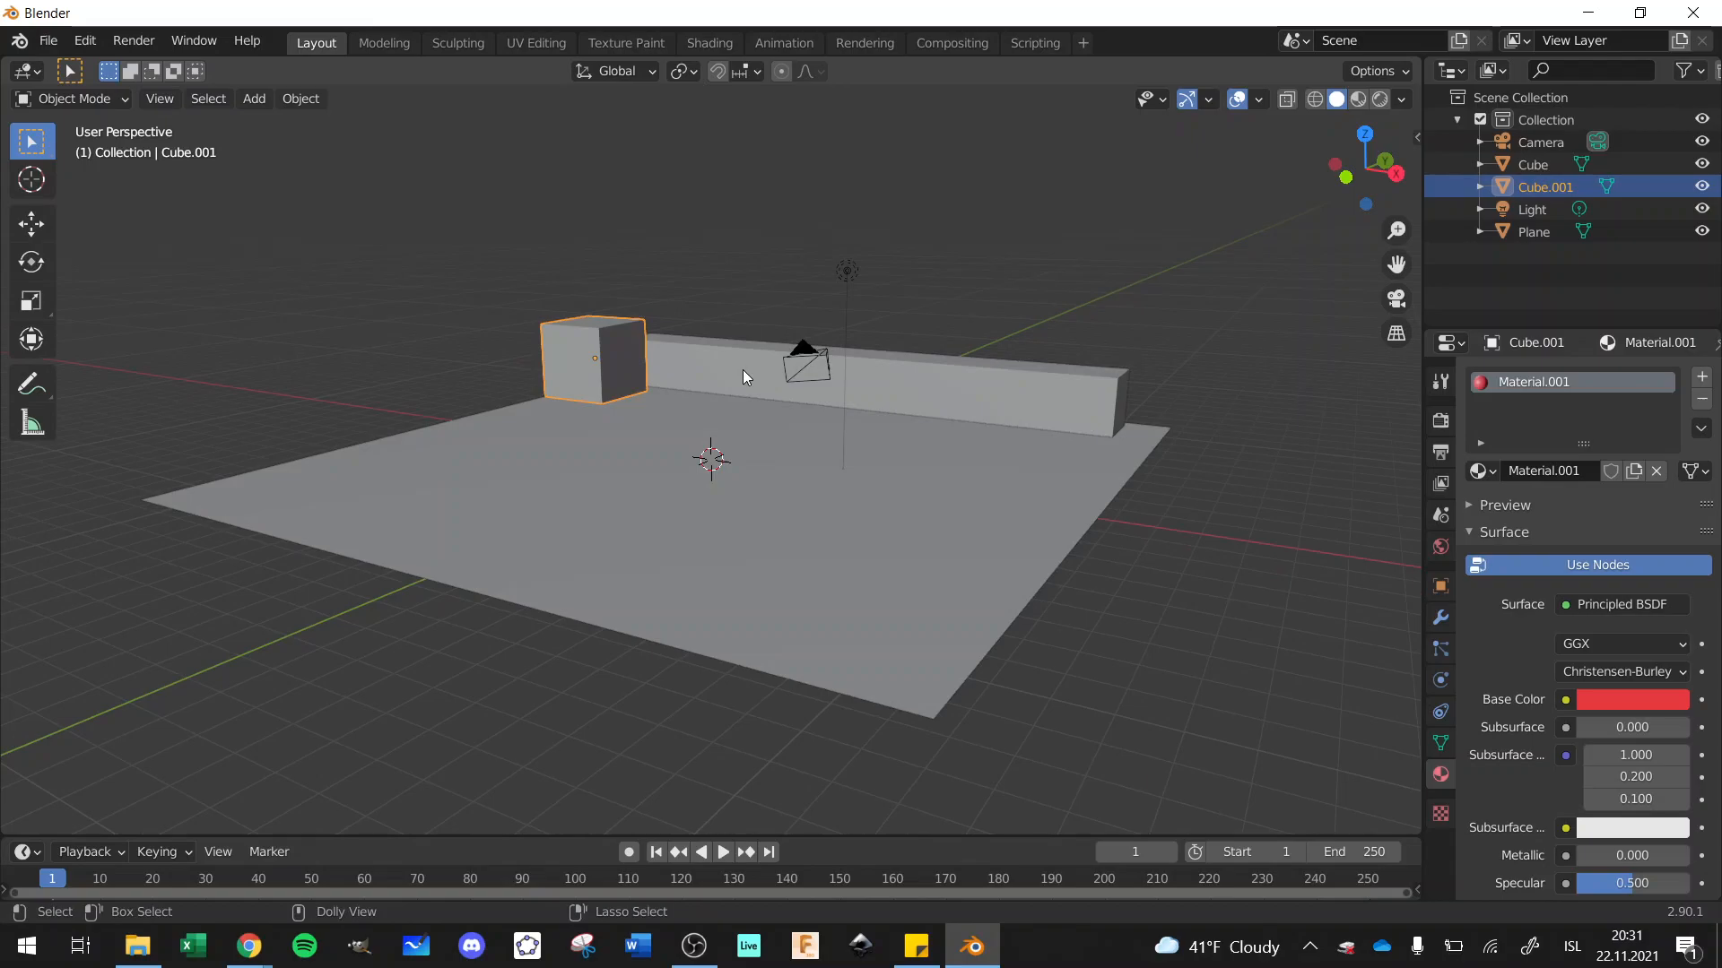
shift+click(663, 348)
click(647, 269)
click(590, 374)
key(g)
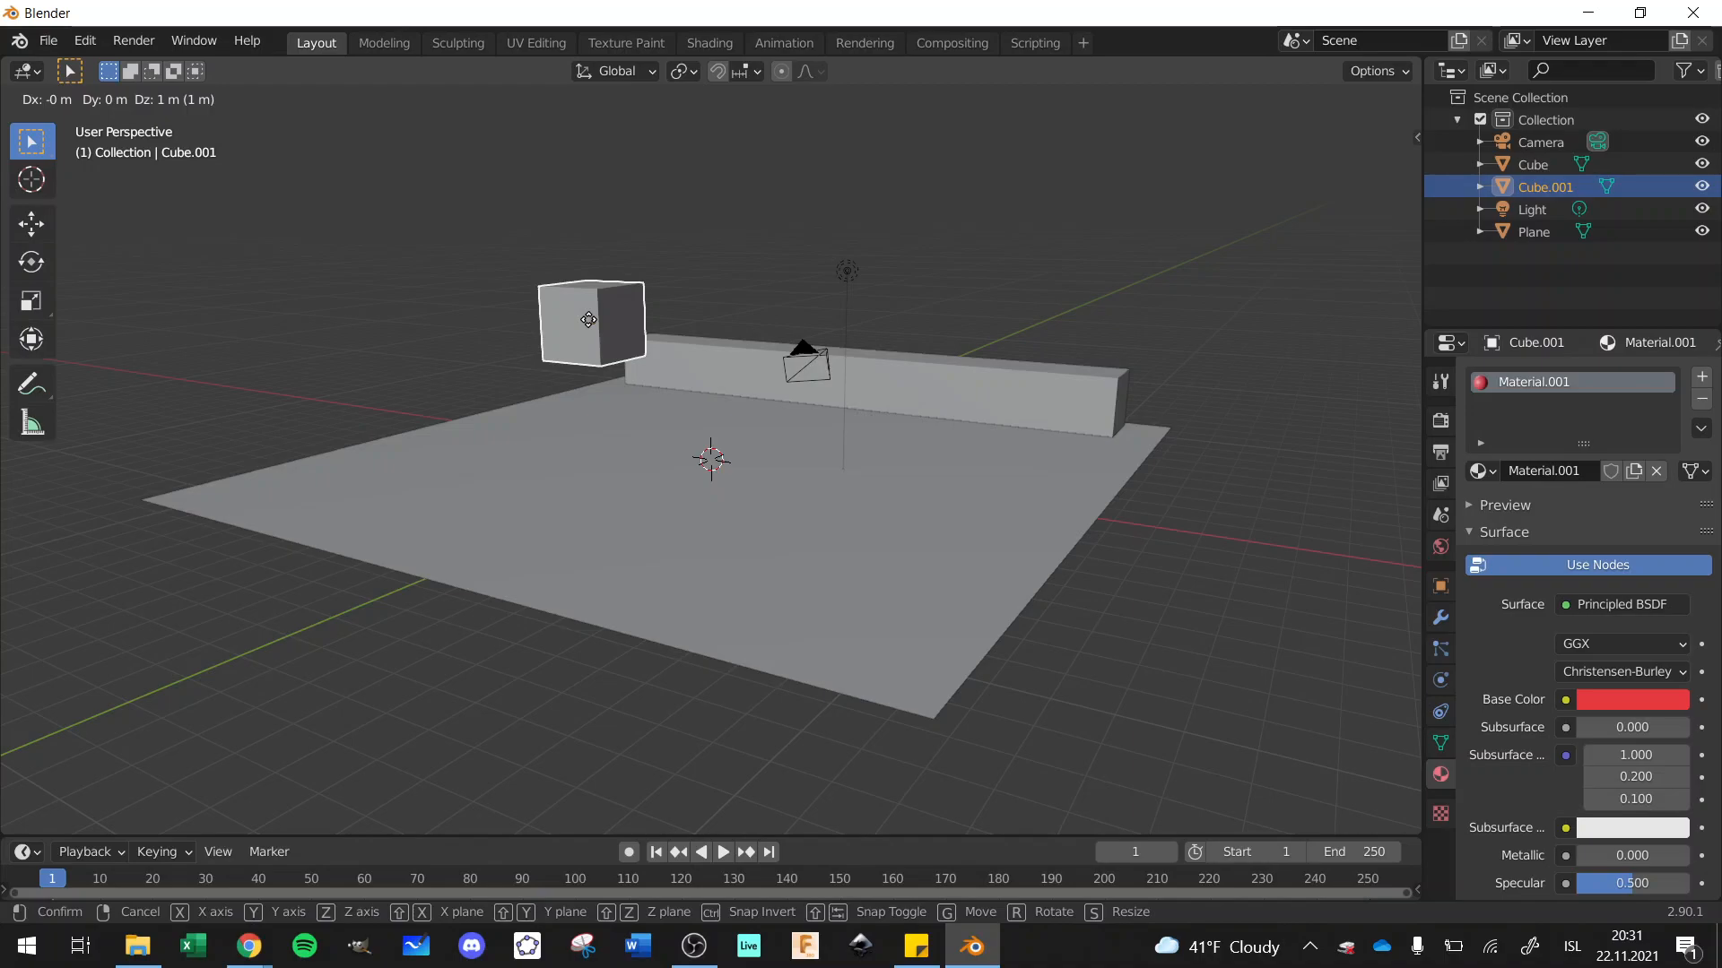
click(555, 435)
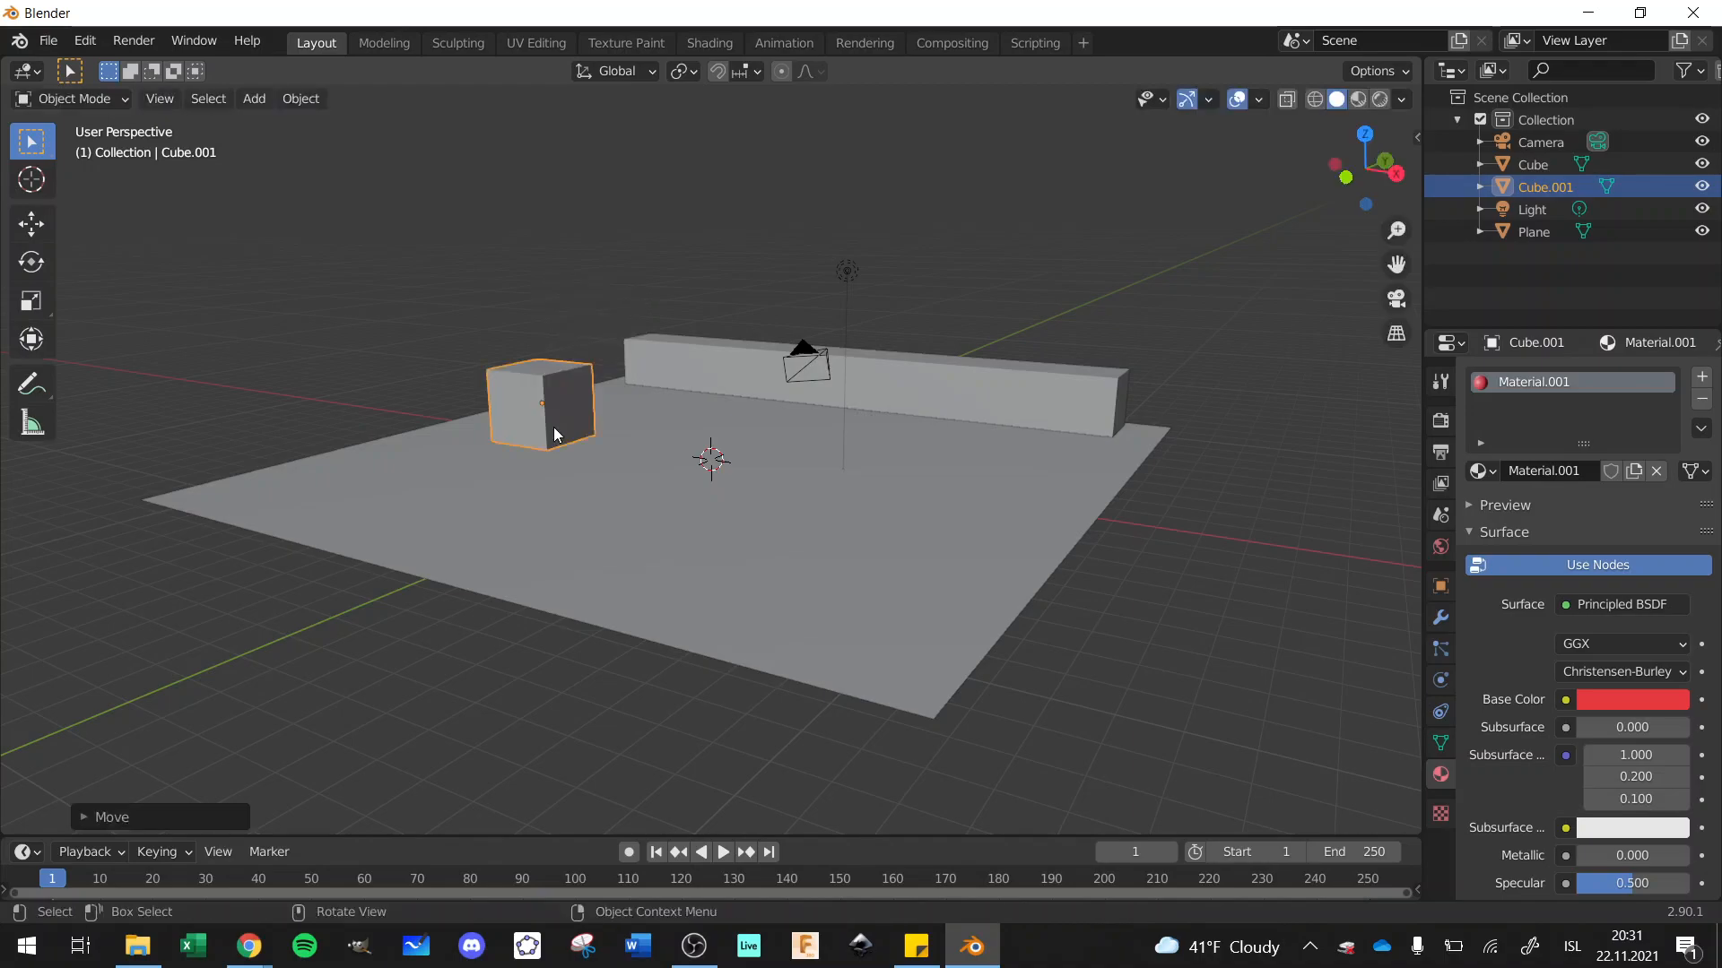
Step: Paste the copied object into the scene and undo the paste
right_click(555, 435)
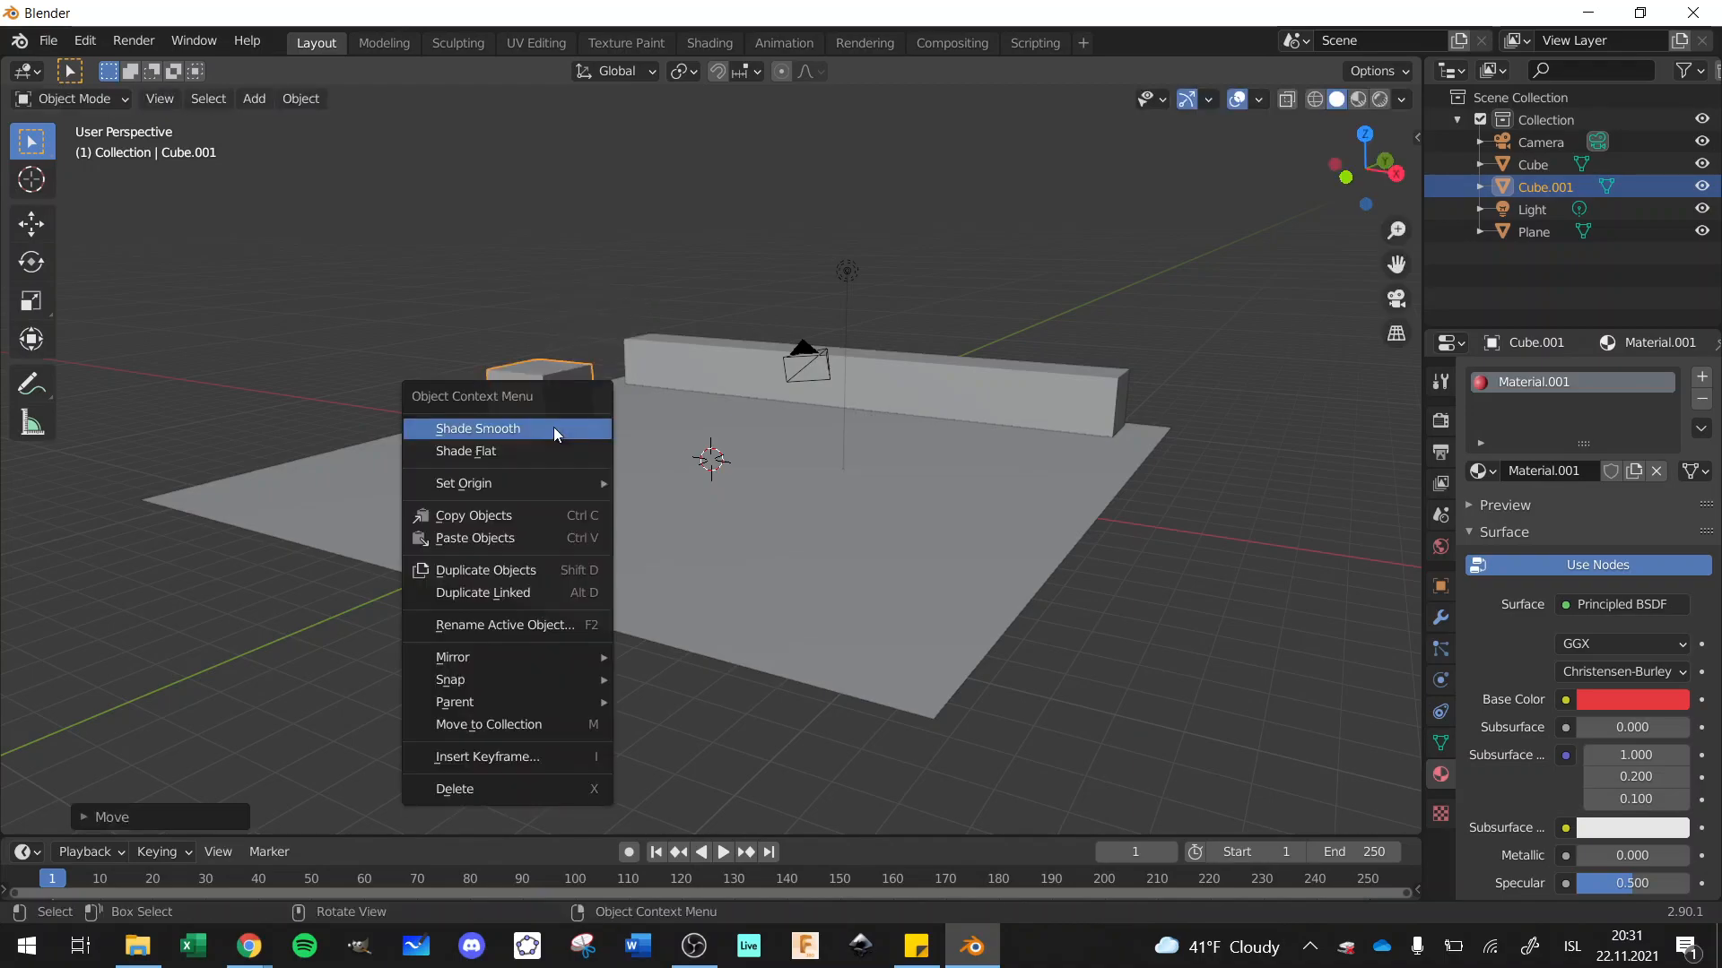
click(528, 536)
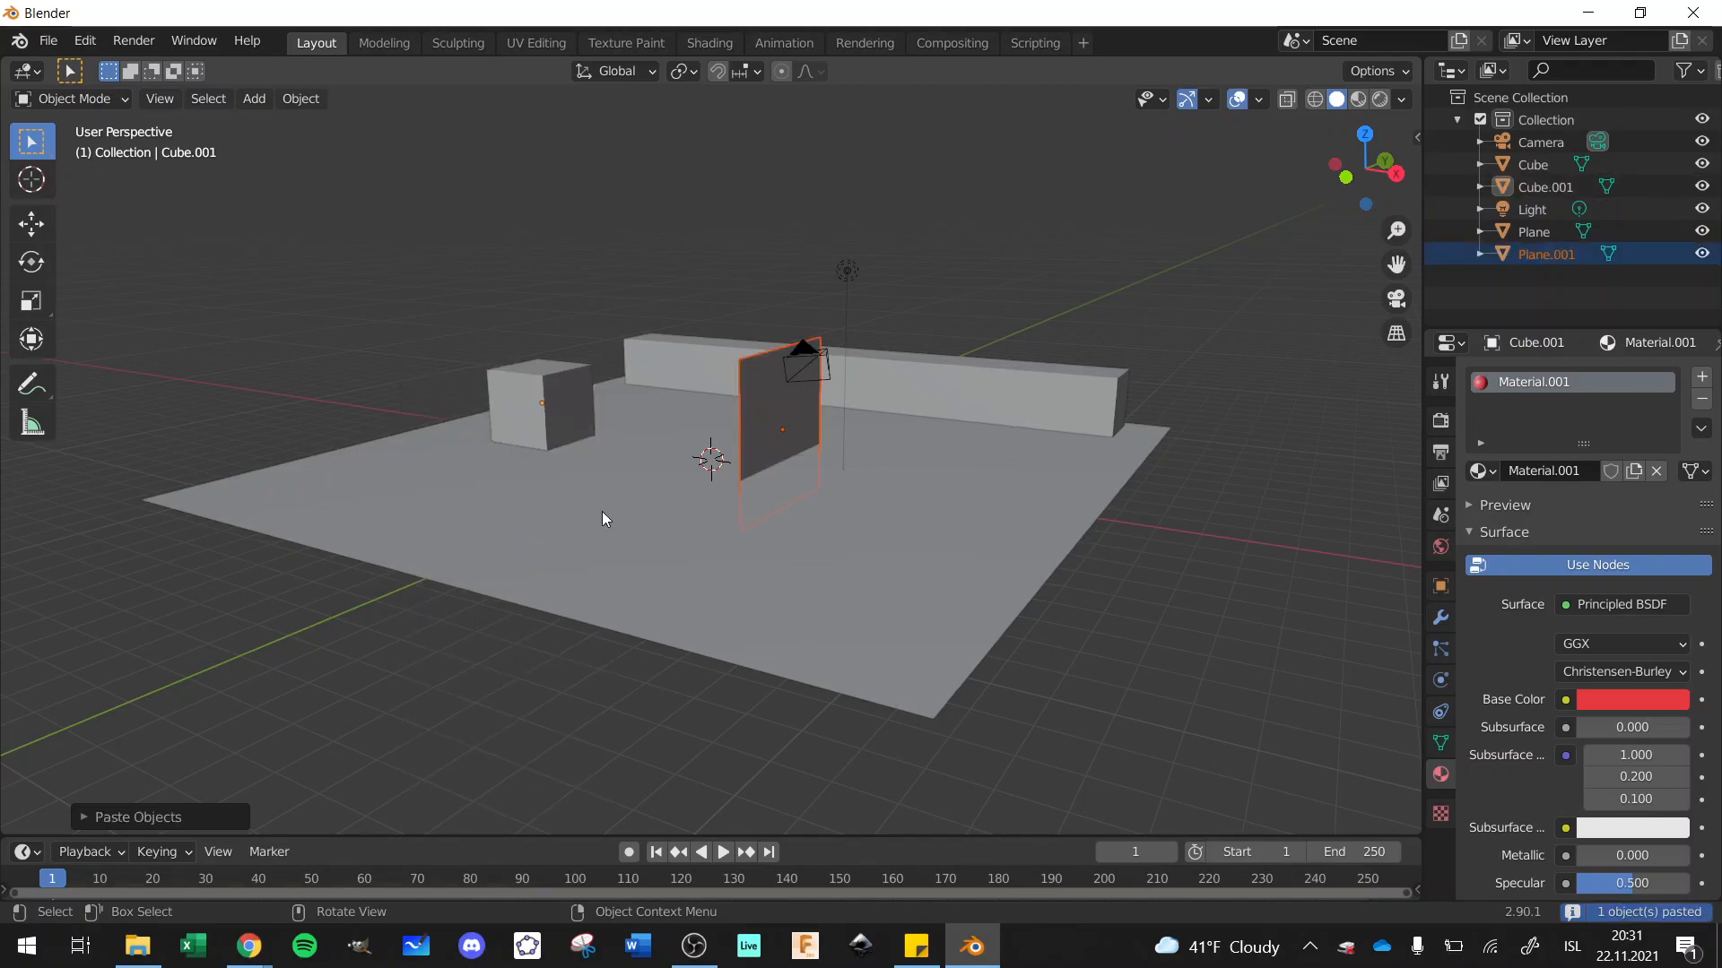
key(ctrl+z)
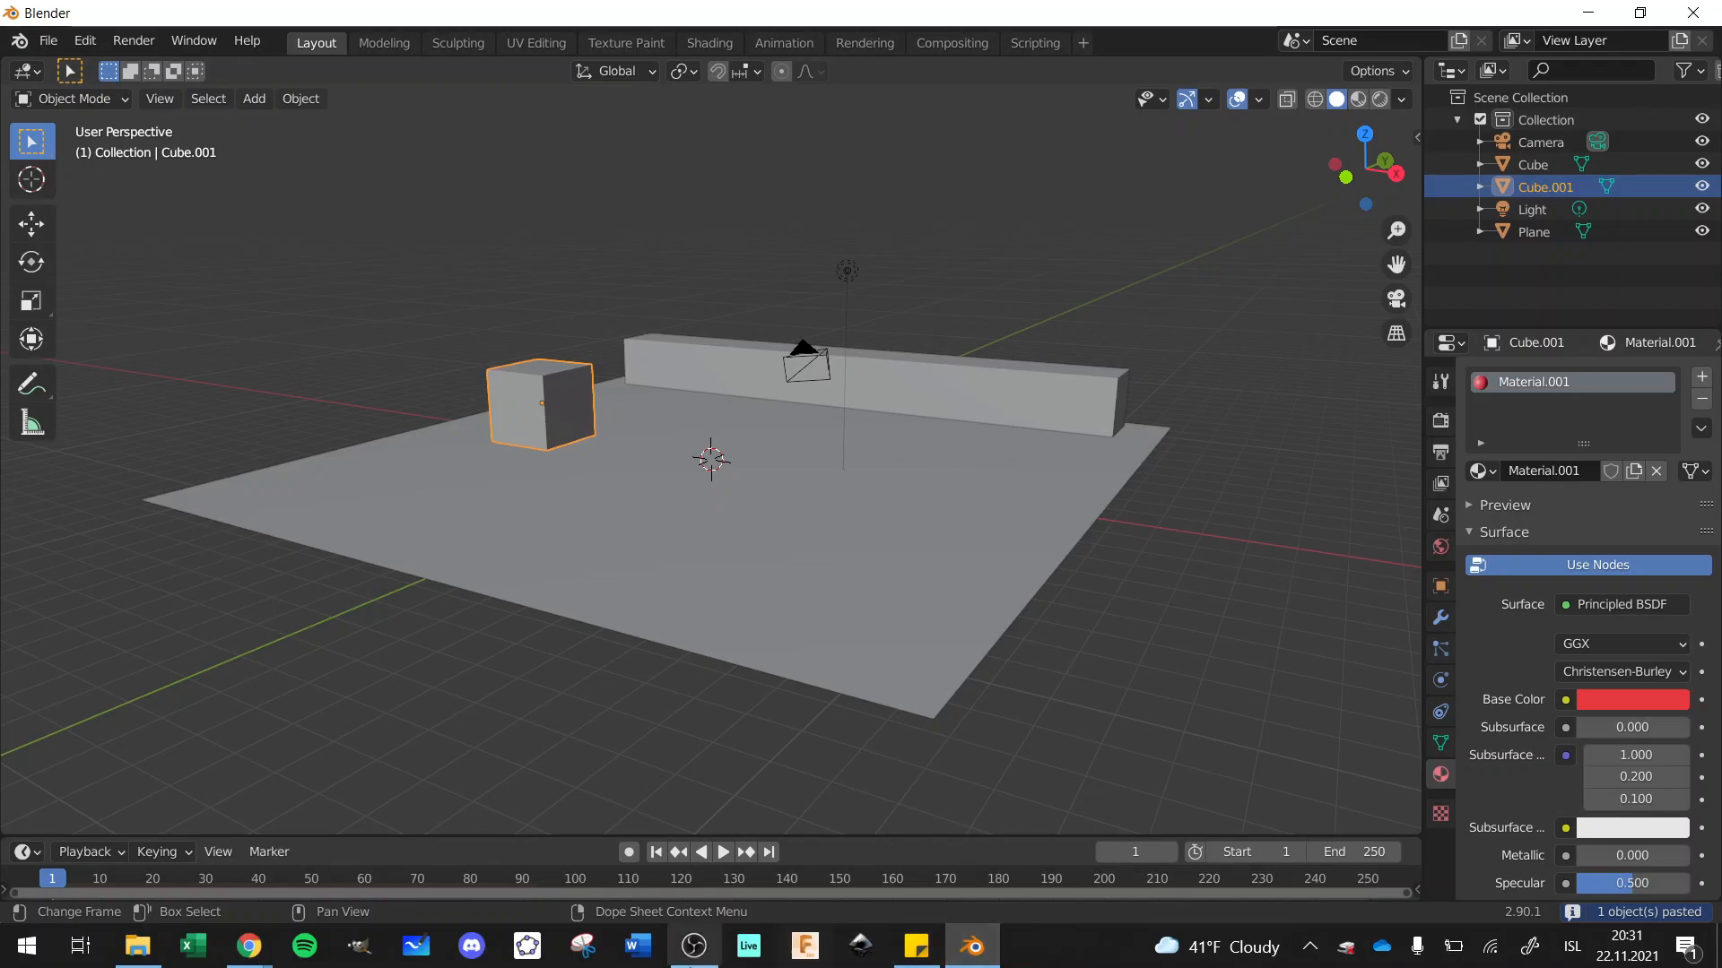
click(689, 963)
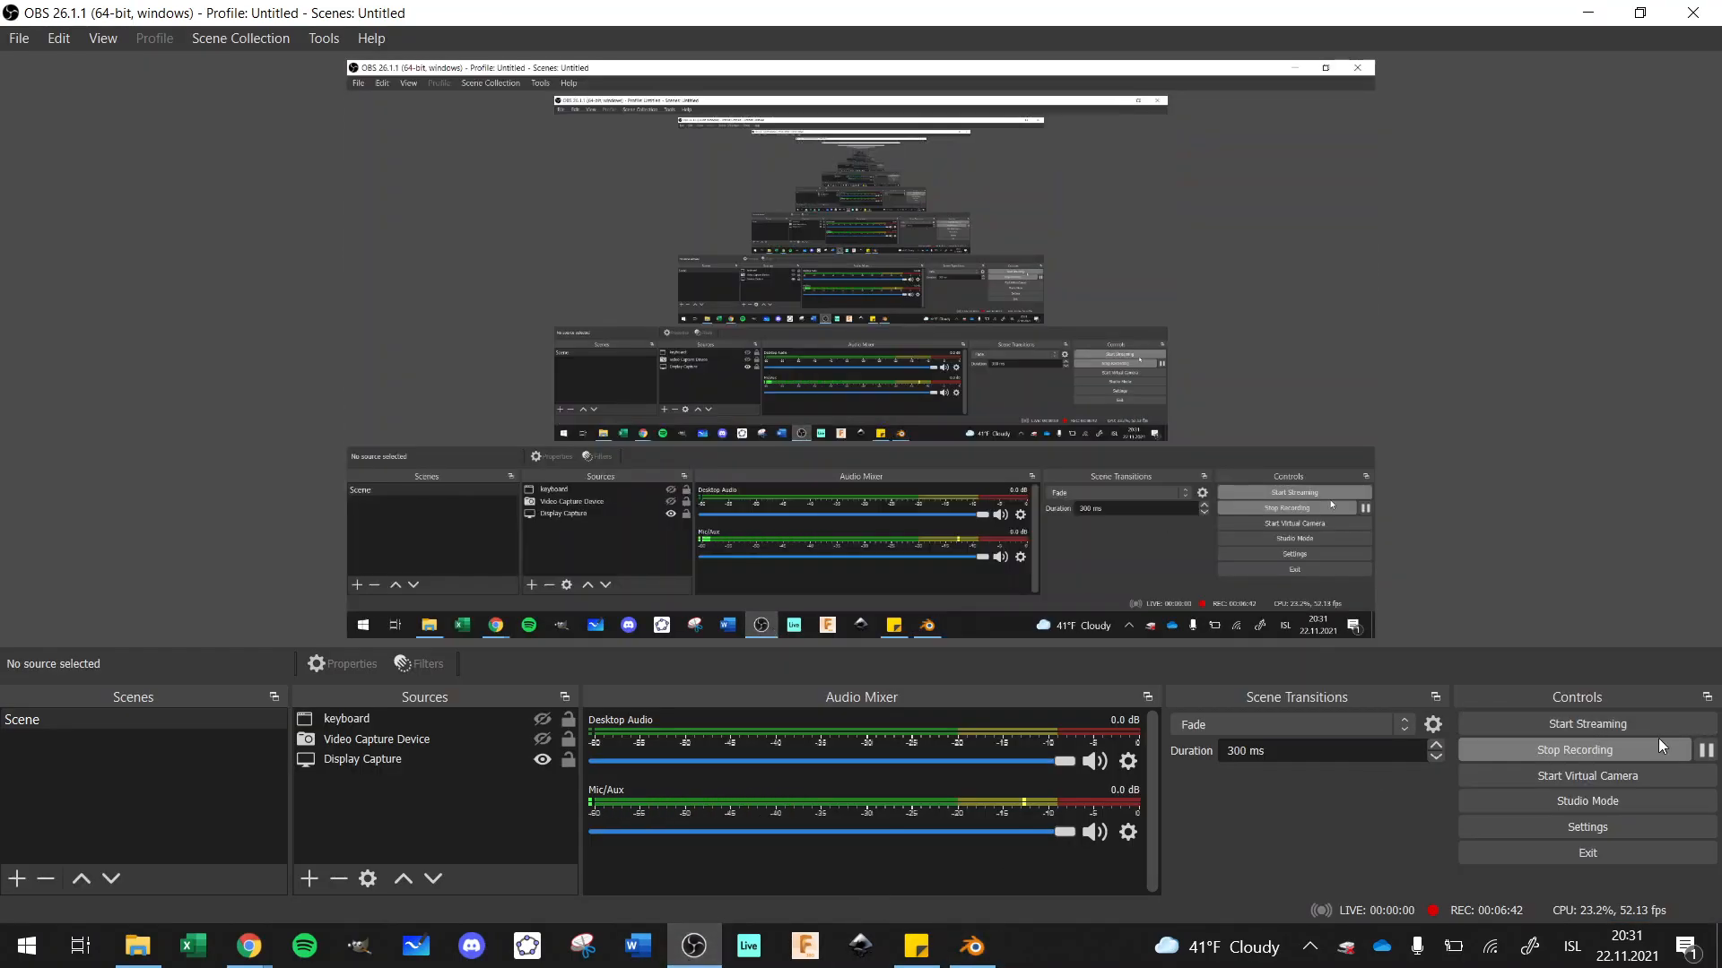
click(1705, 751)
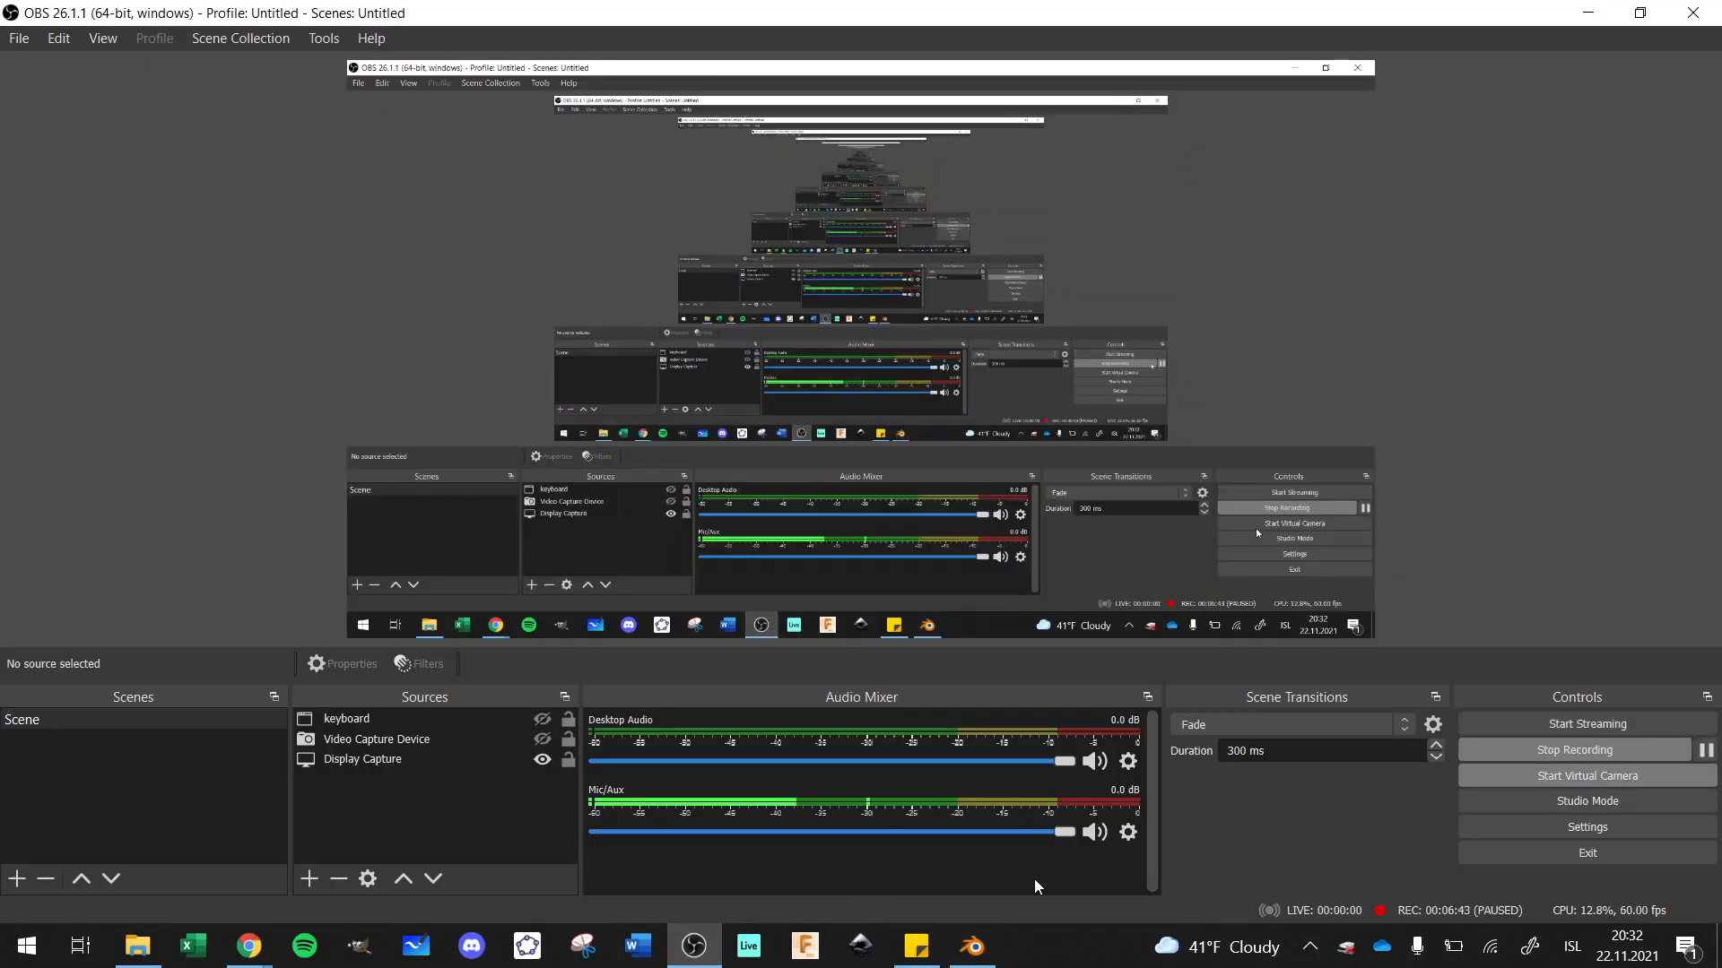
click(972, 946)
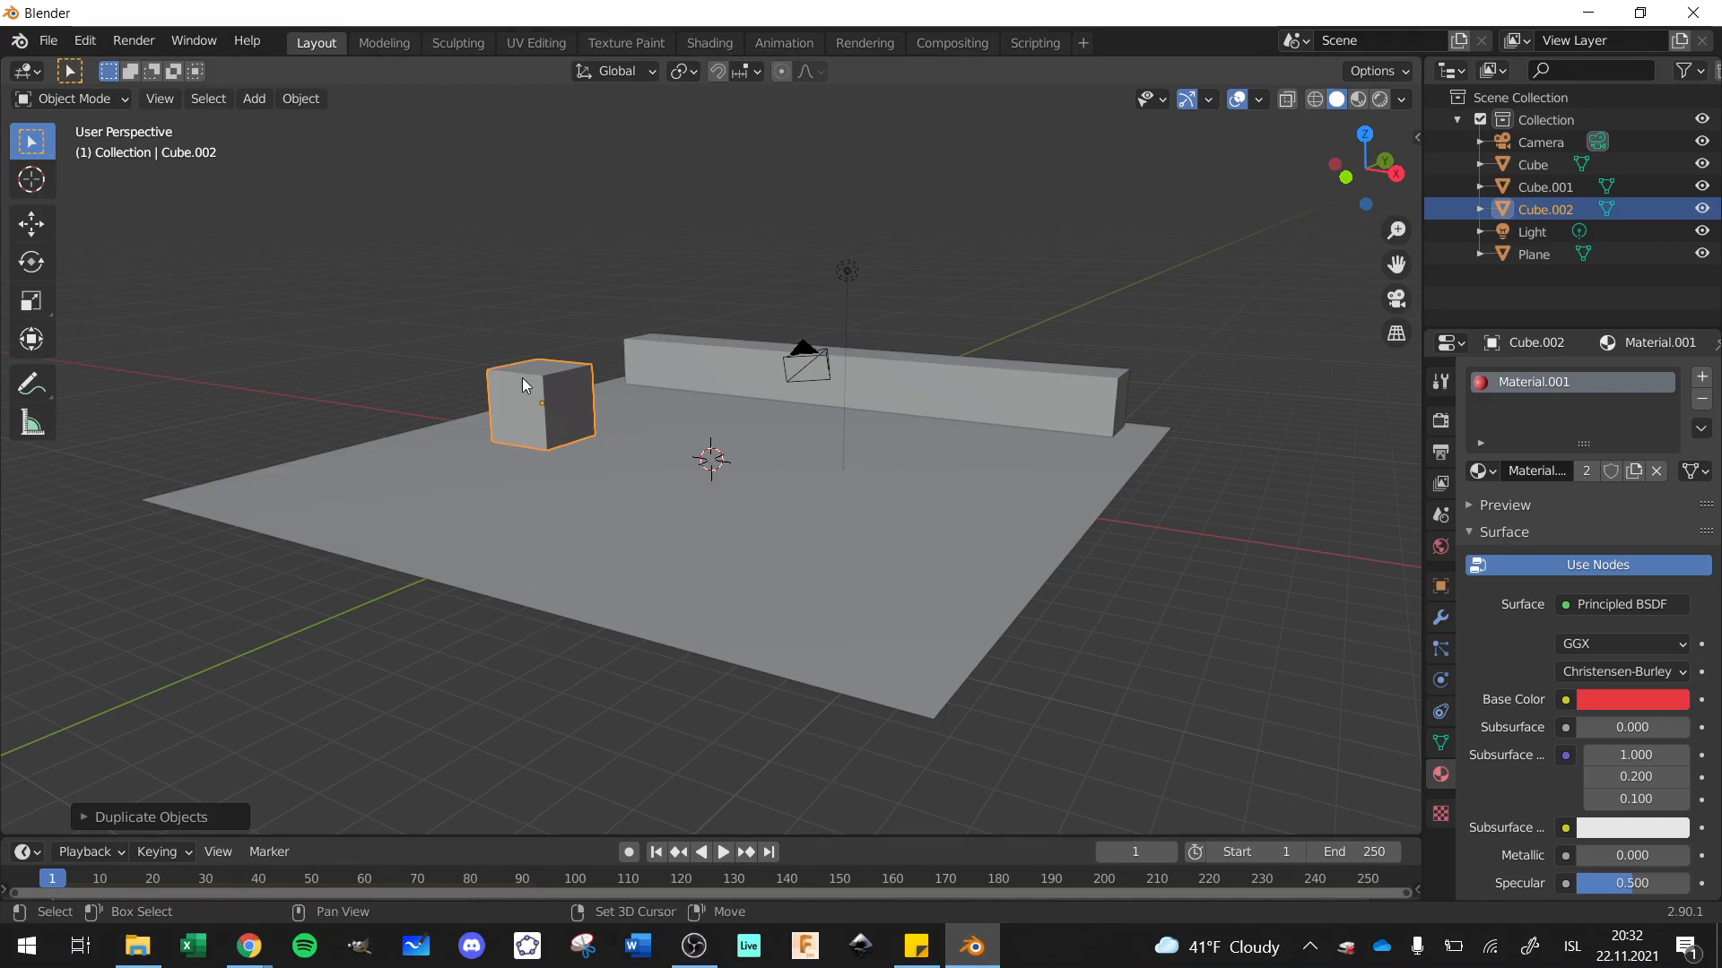
Step: Duplicate the raised cube three times, spreading the copies across the ground plane
key(shift+d)
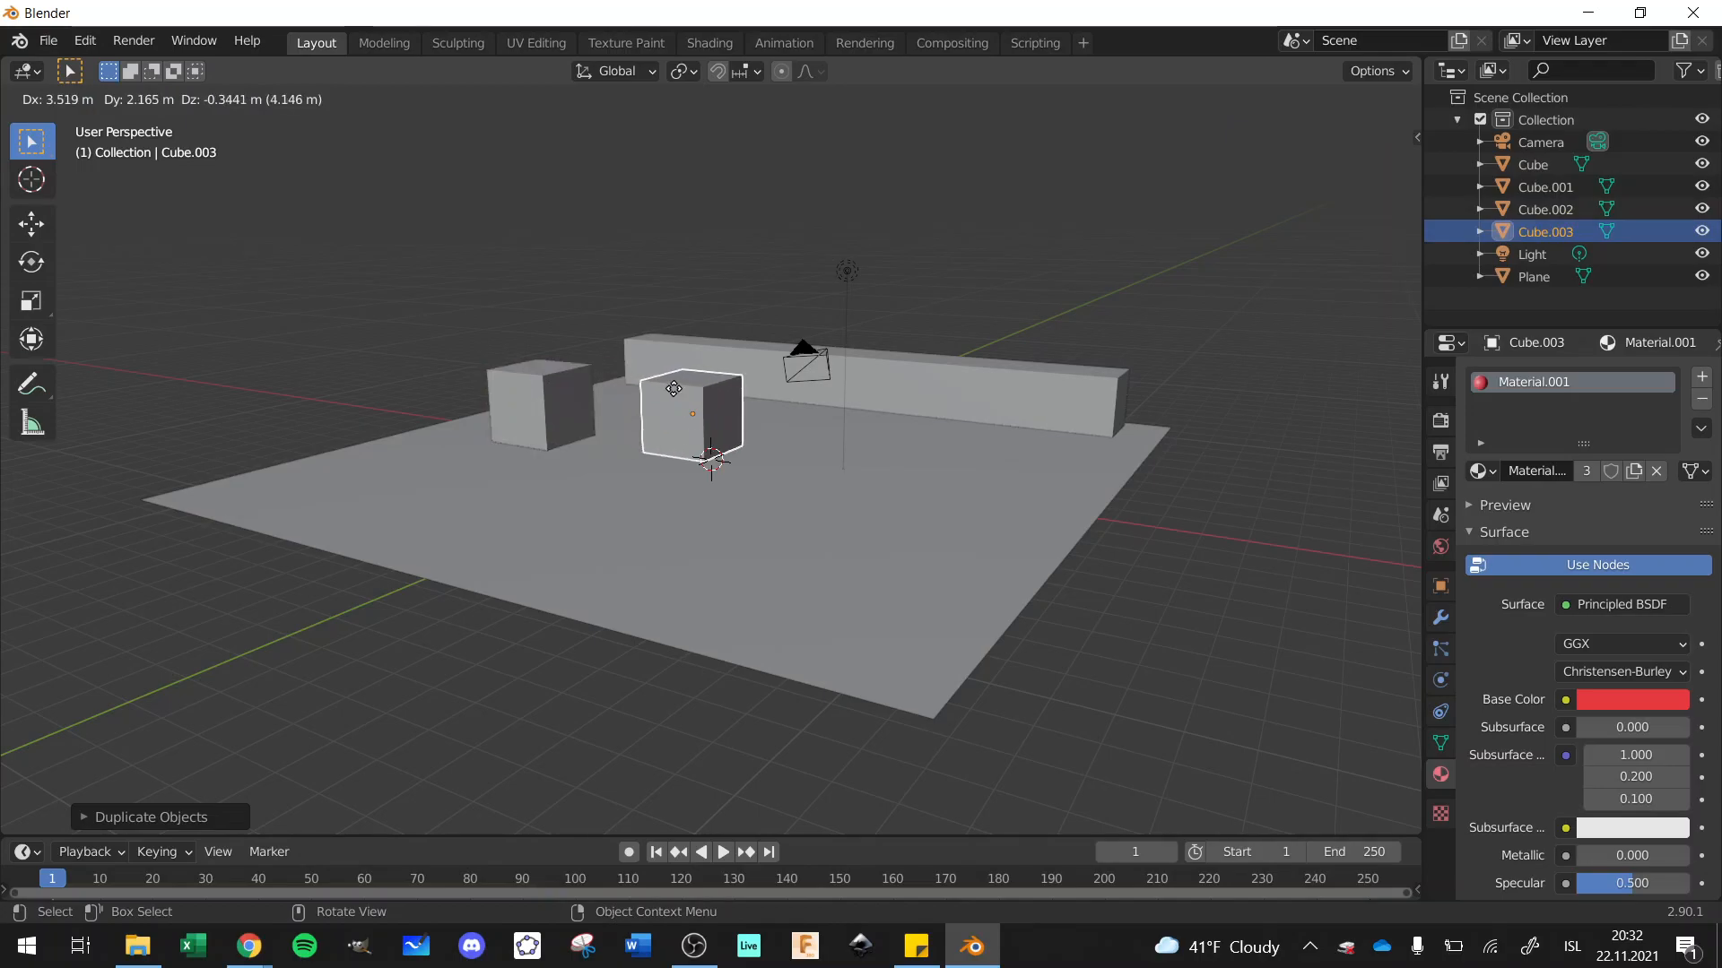
click(745, 382)
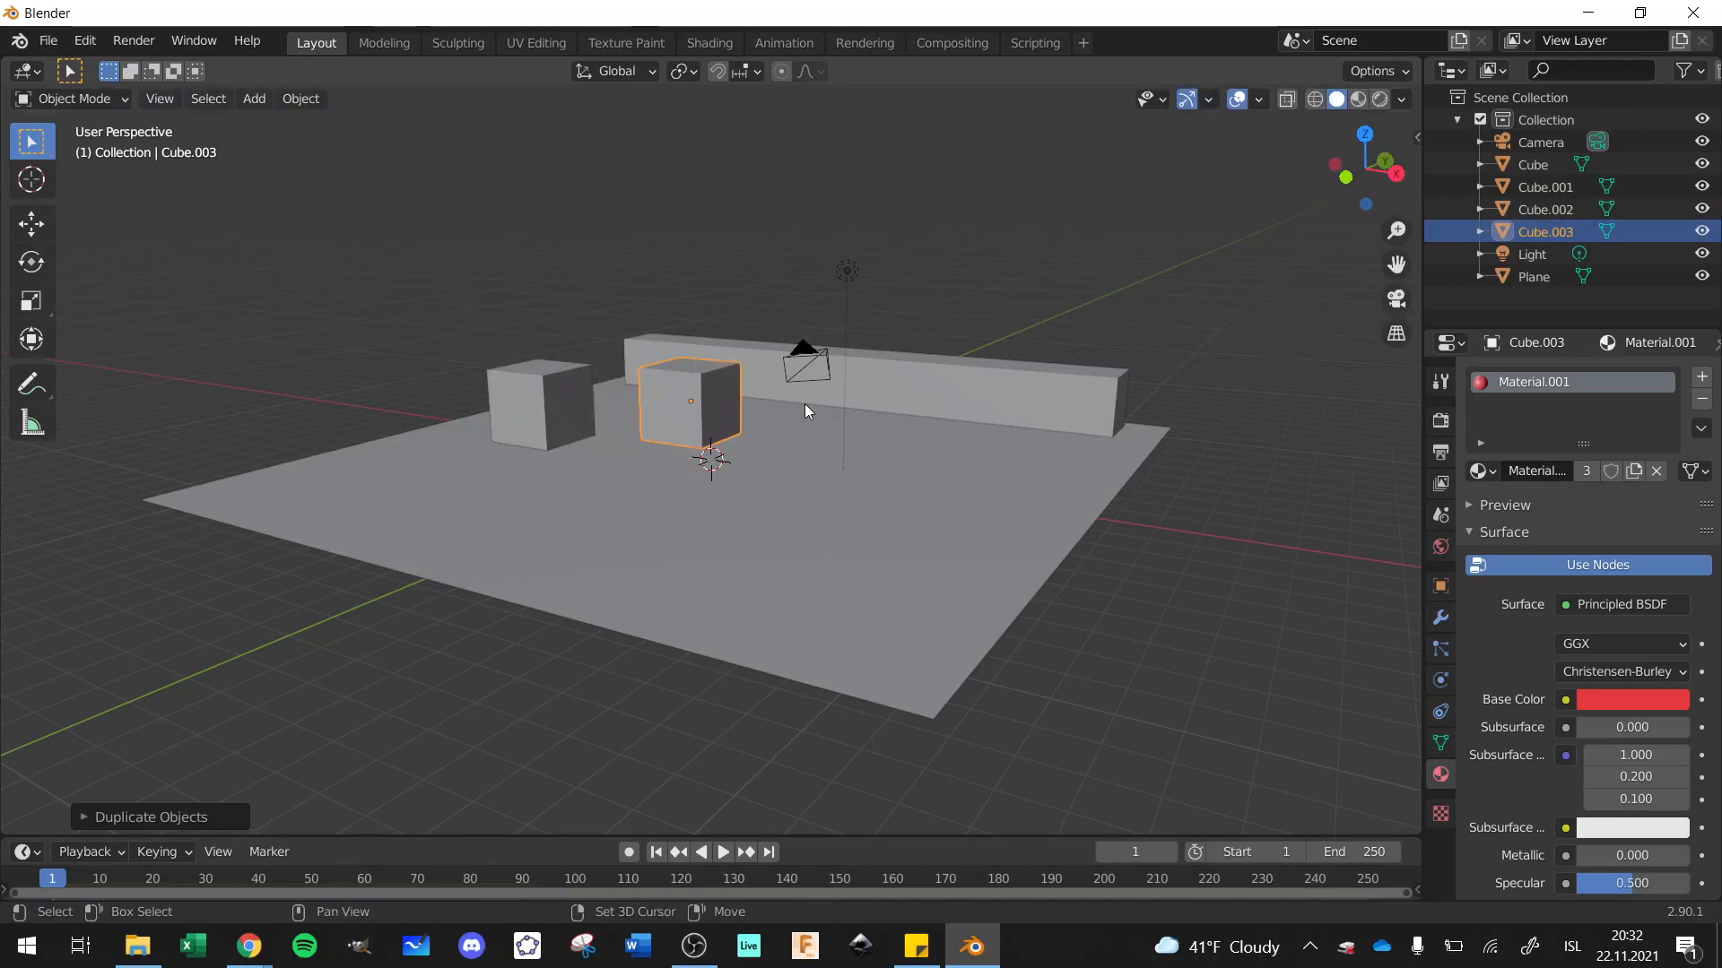
key(shift+d)
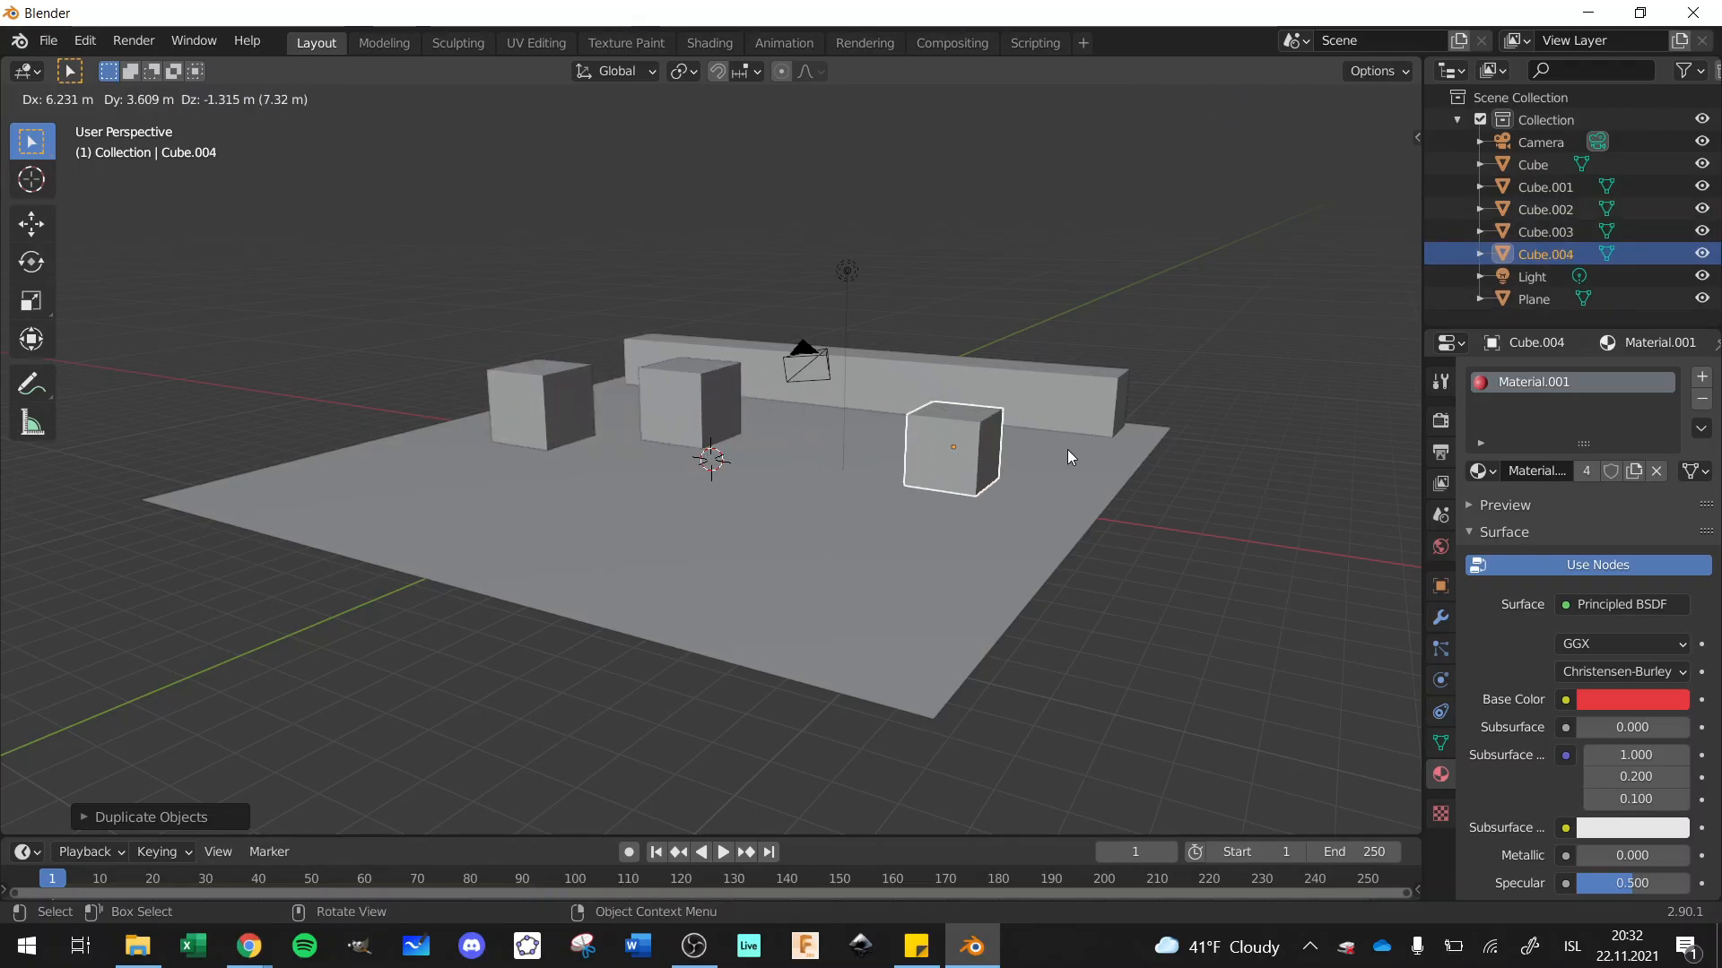
click(1067, 450)
key(shift+d)
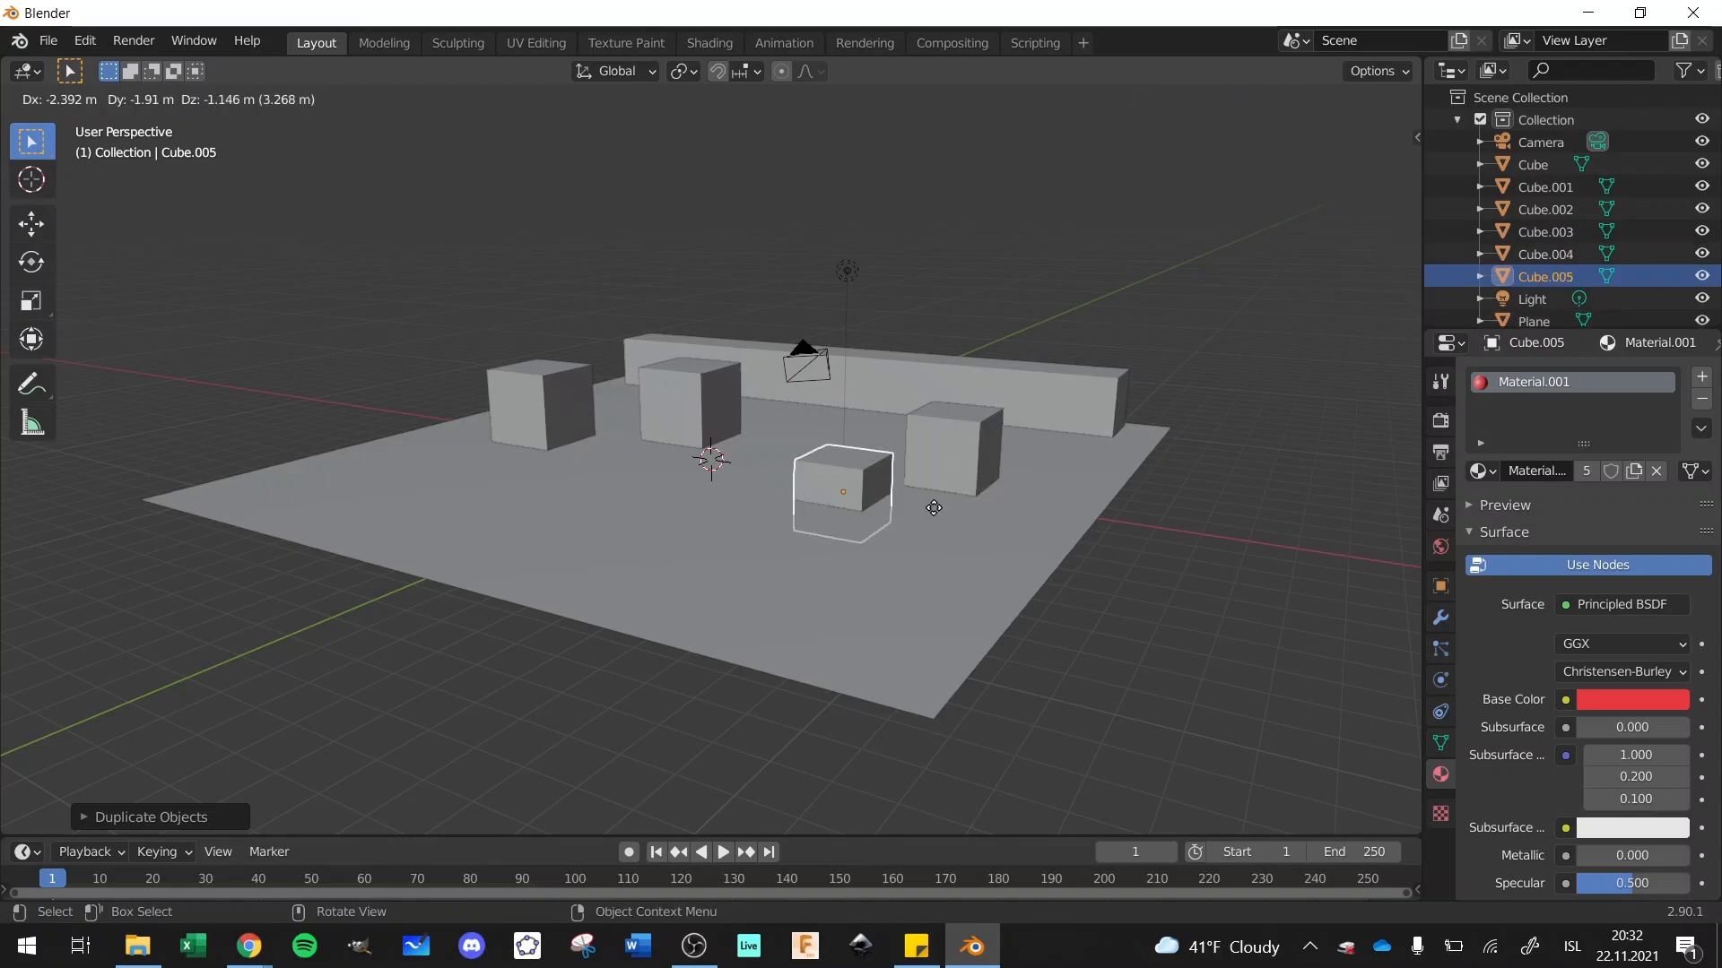
click(925, 520)
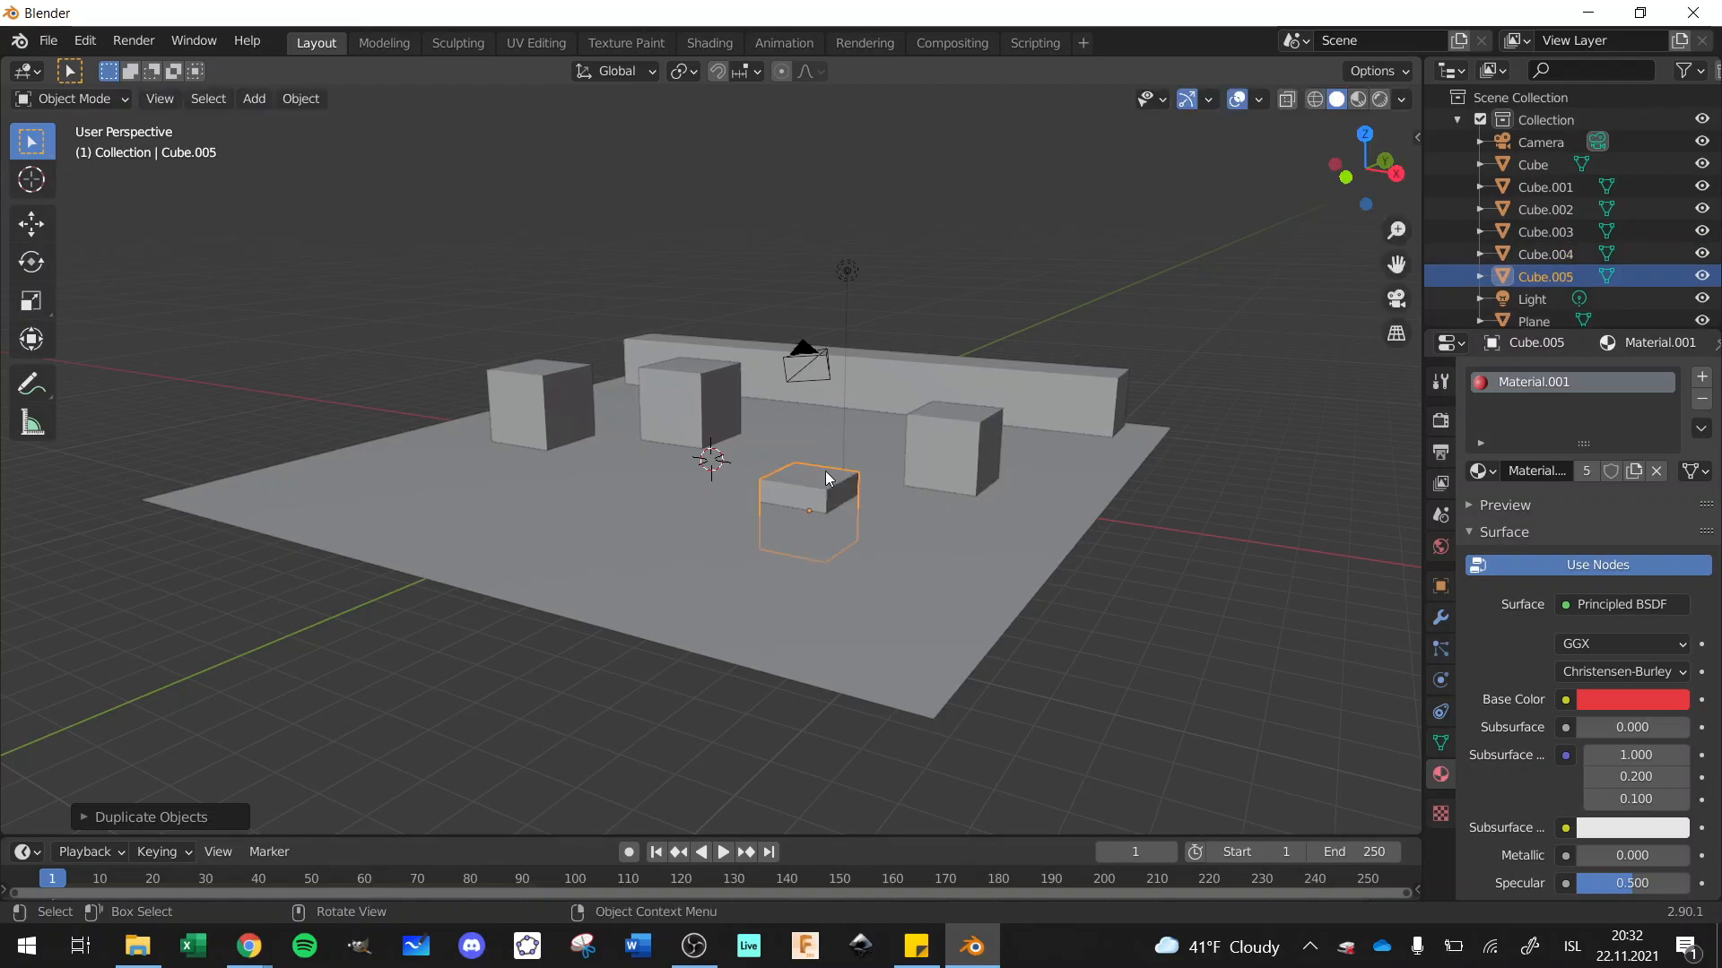
Step: Make three more duplicates of the second cube in the row and place them spaced out, high above the existing cubes
click(663, 385)
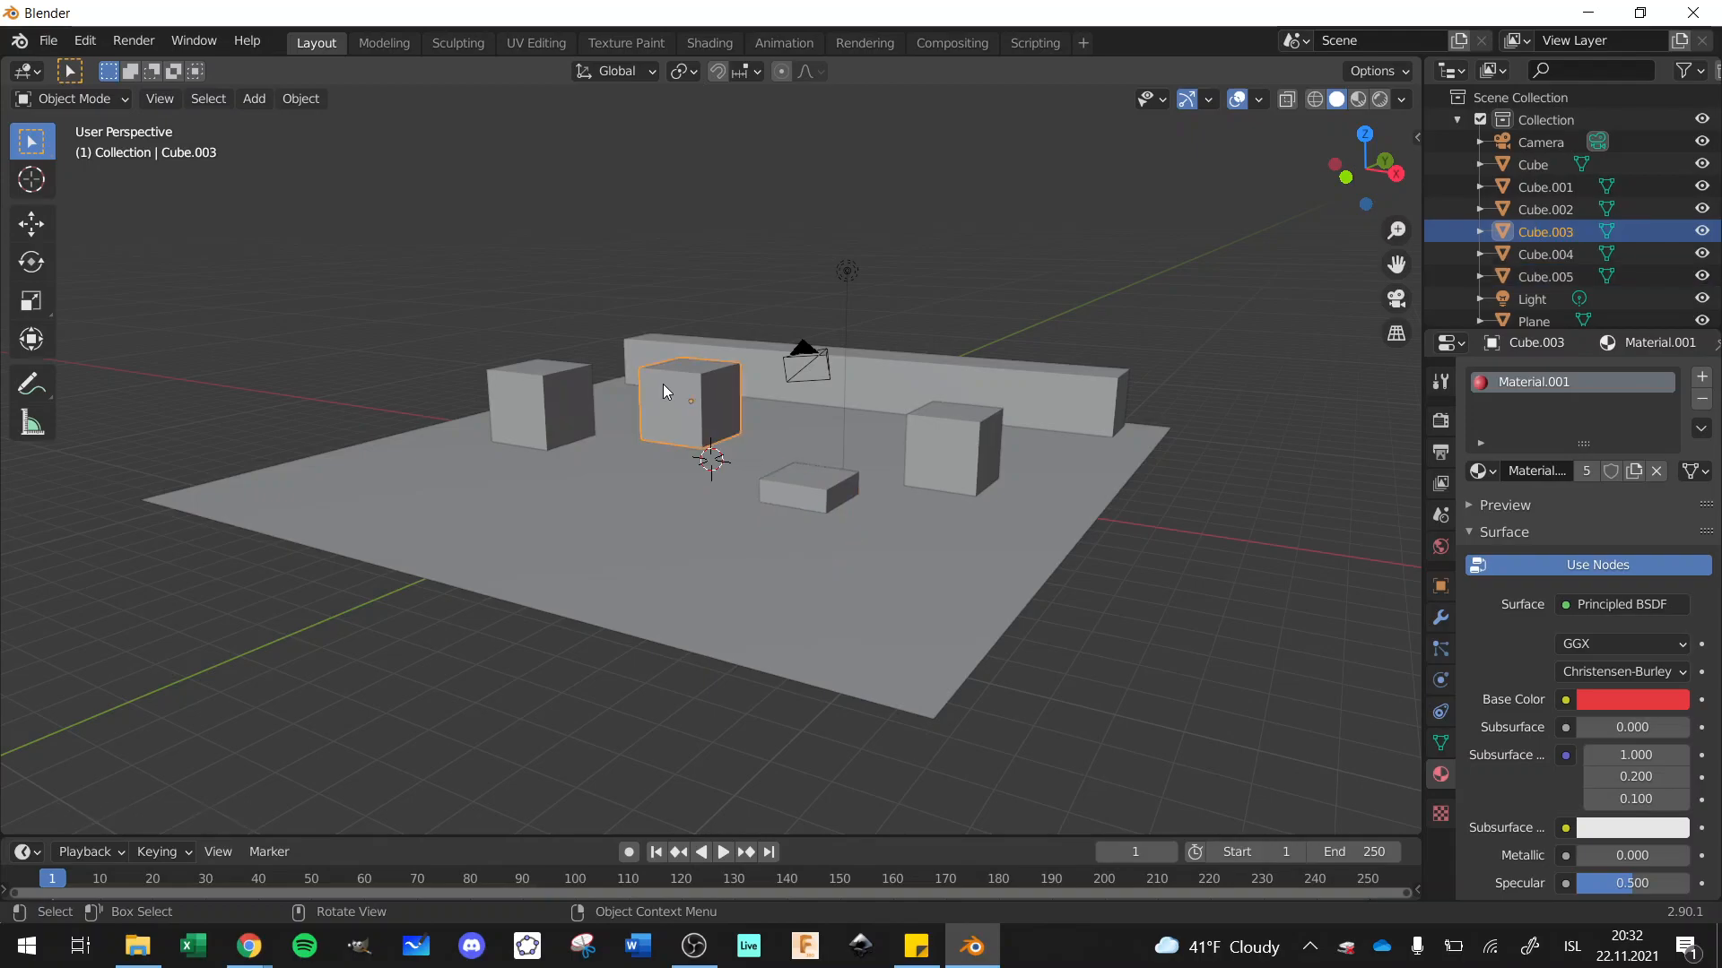
key(shift+d)
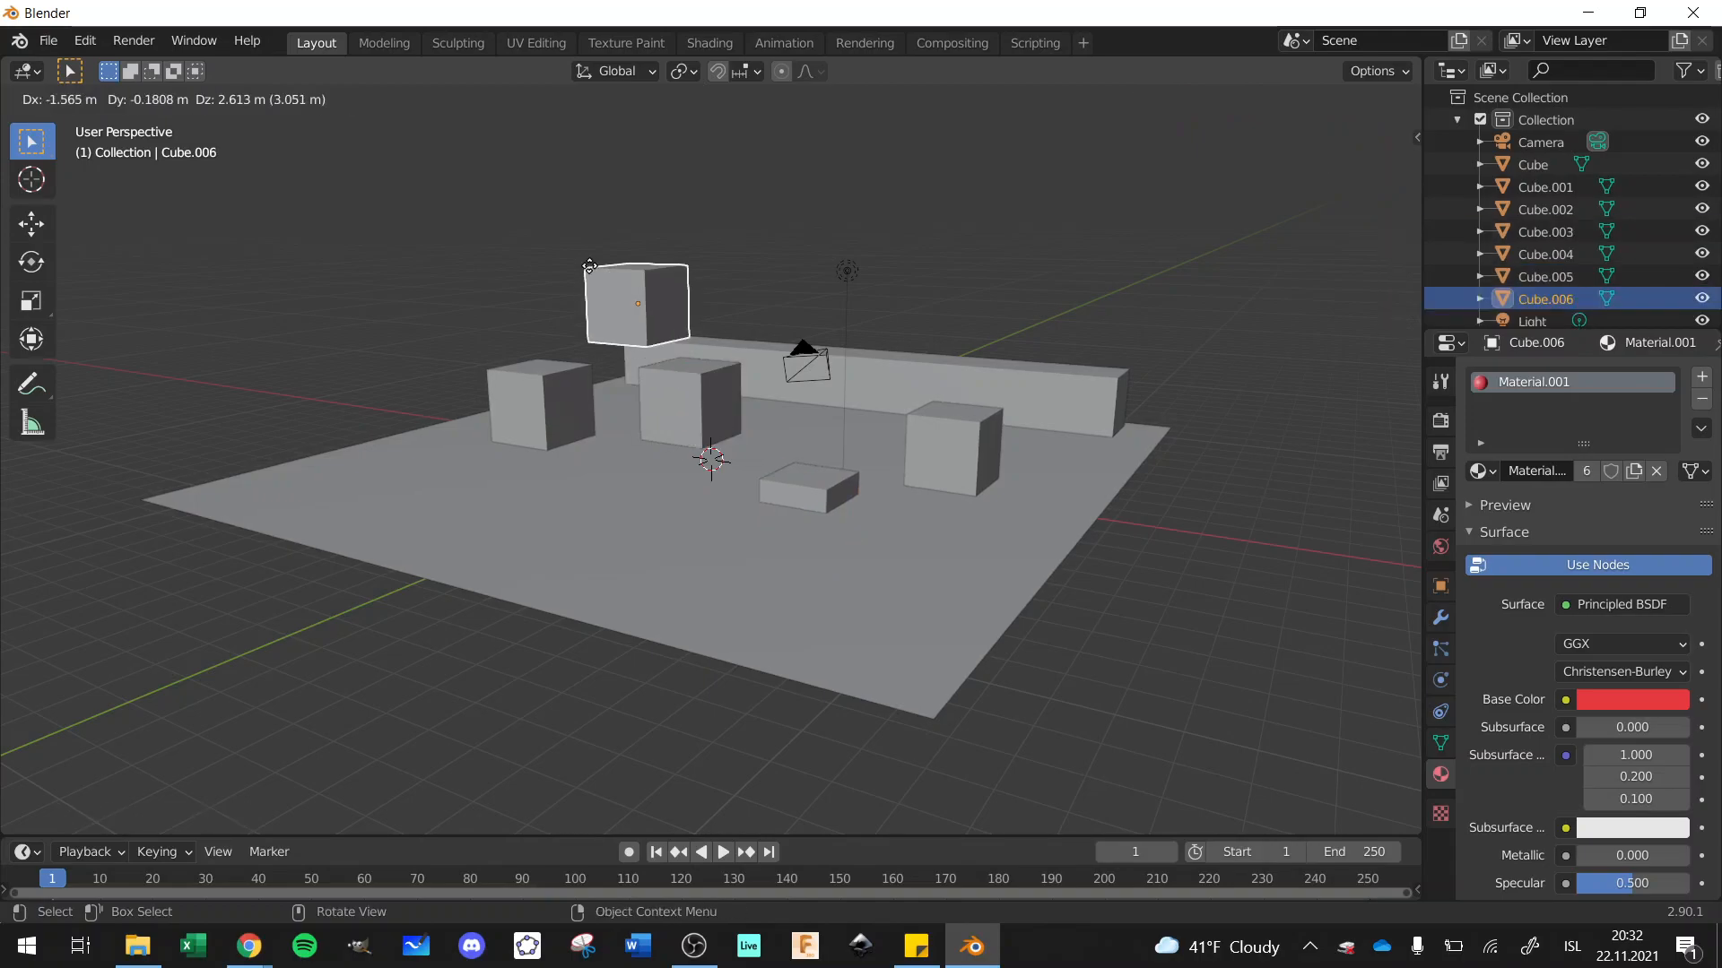
click(556, 242)
click(675, 398)
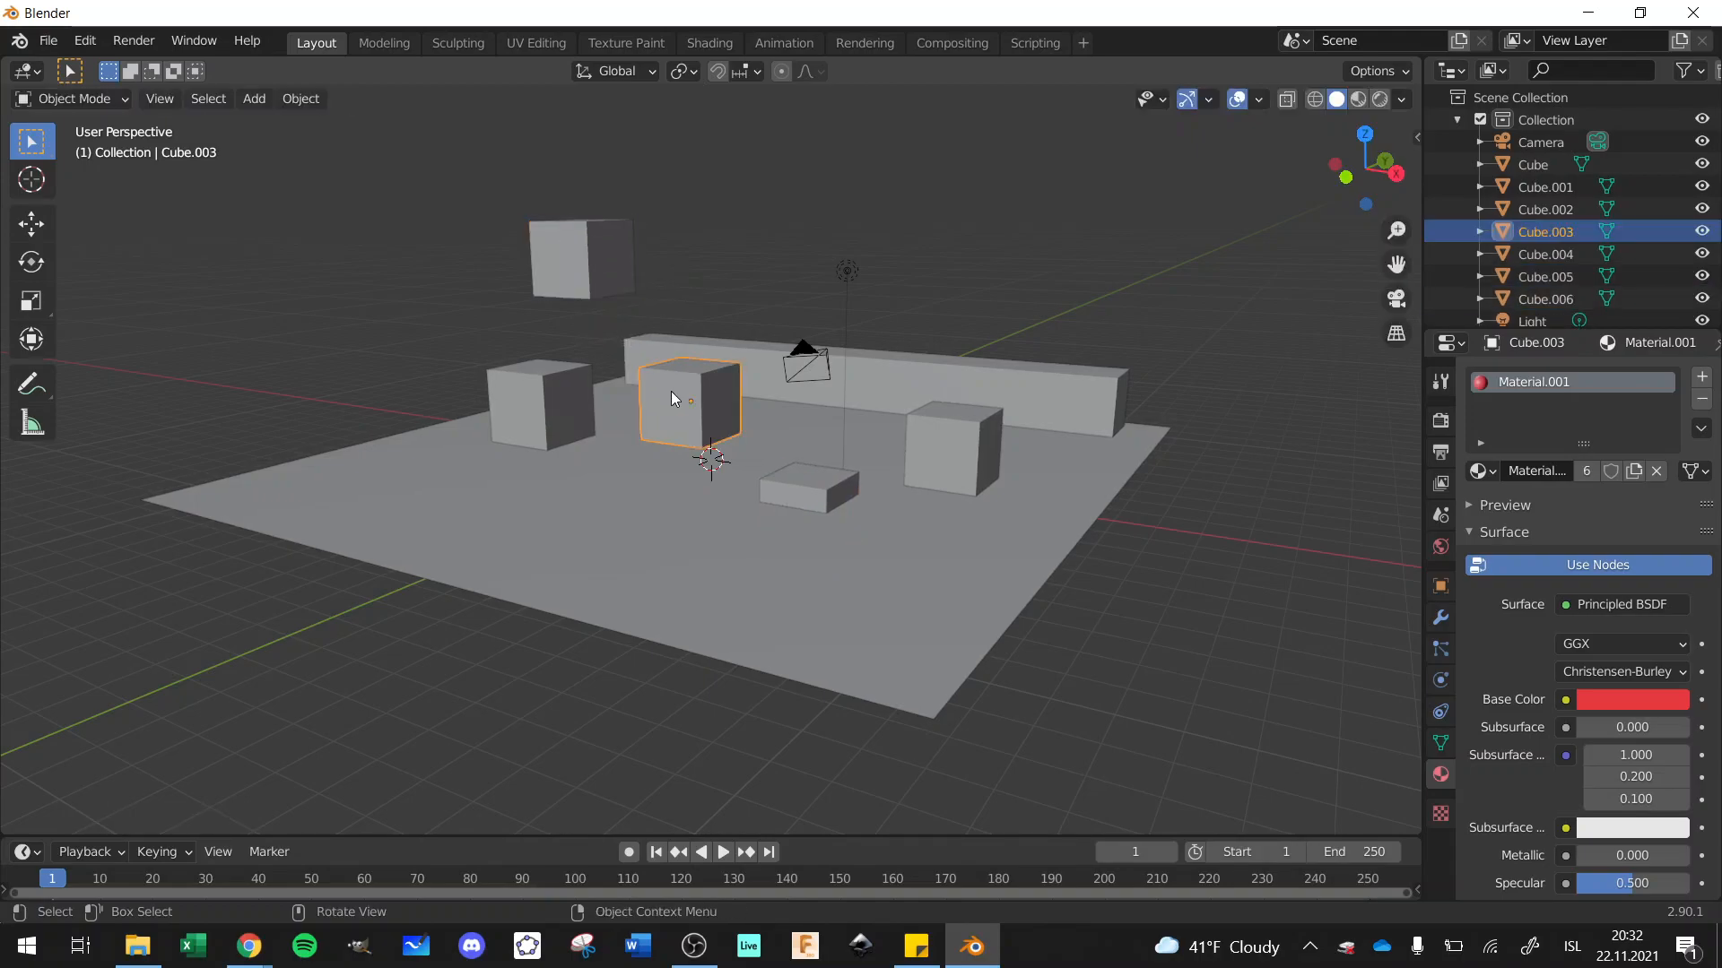
key(shift+d)
click(725, 246)
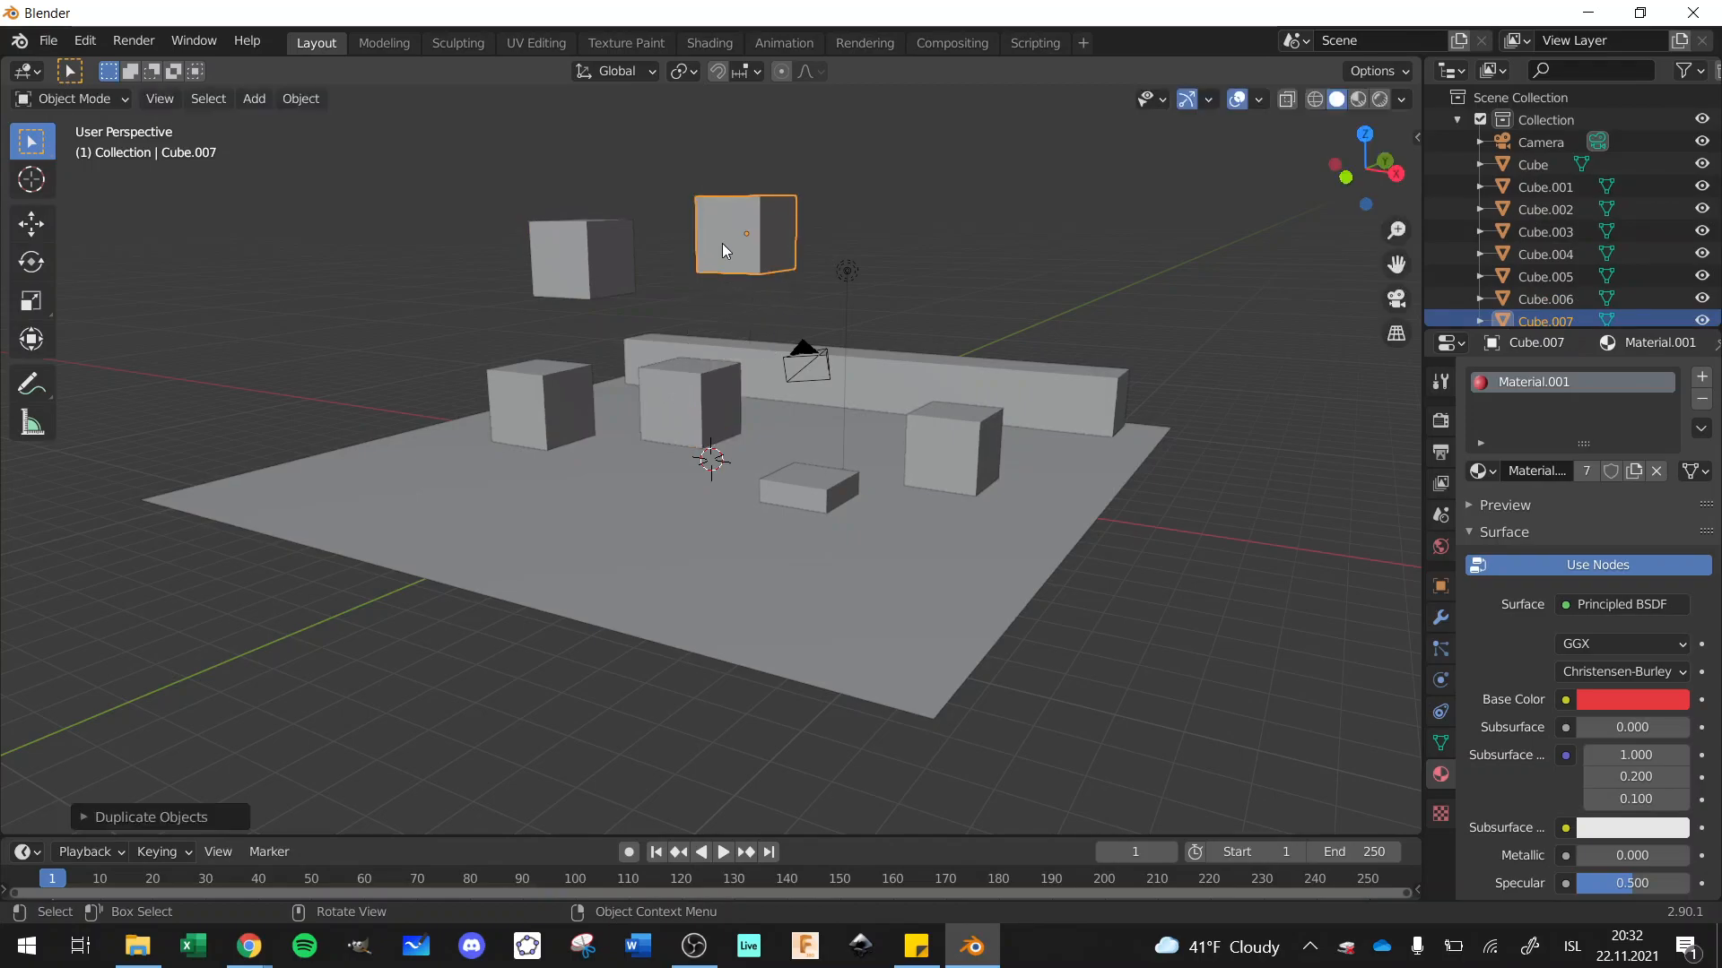
click(712, 384)
key(shift+d)
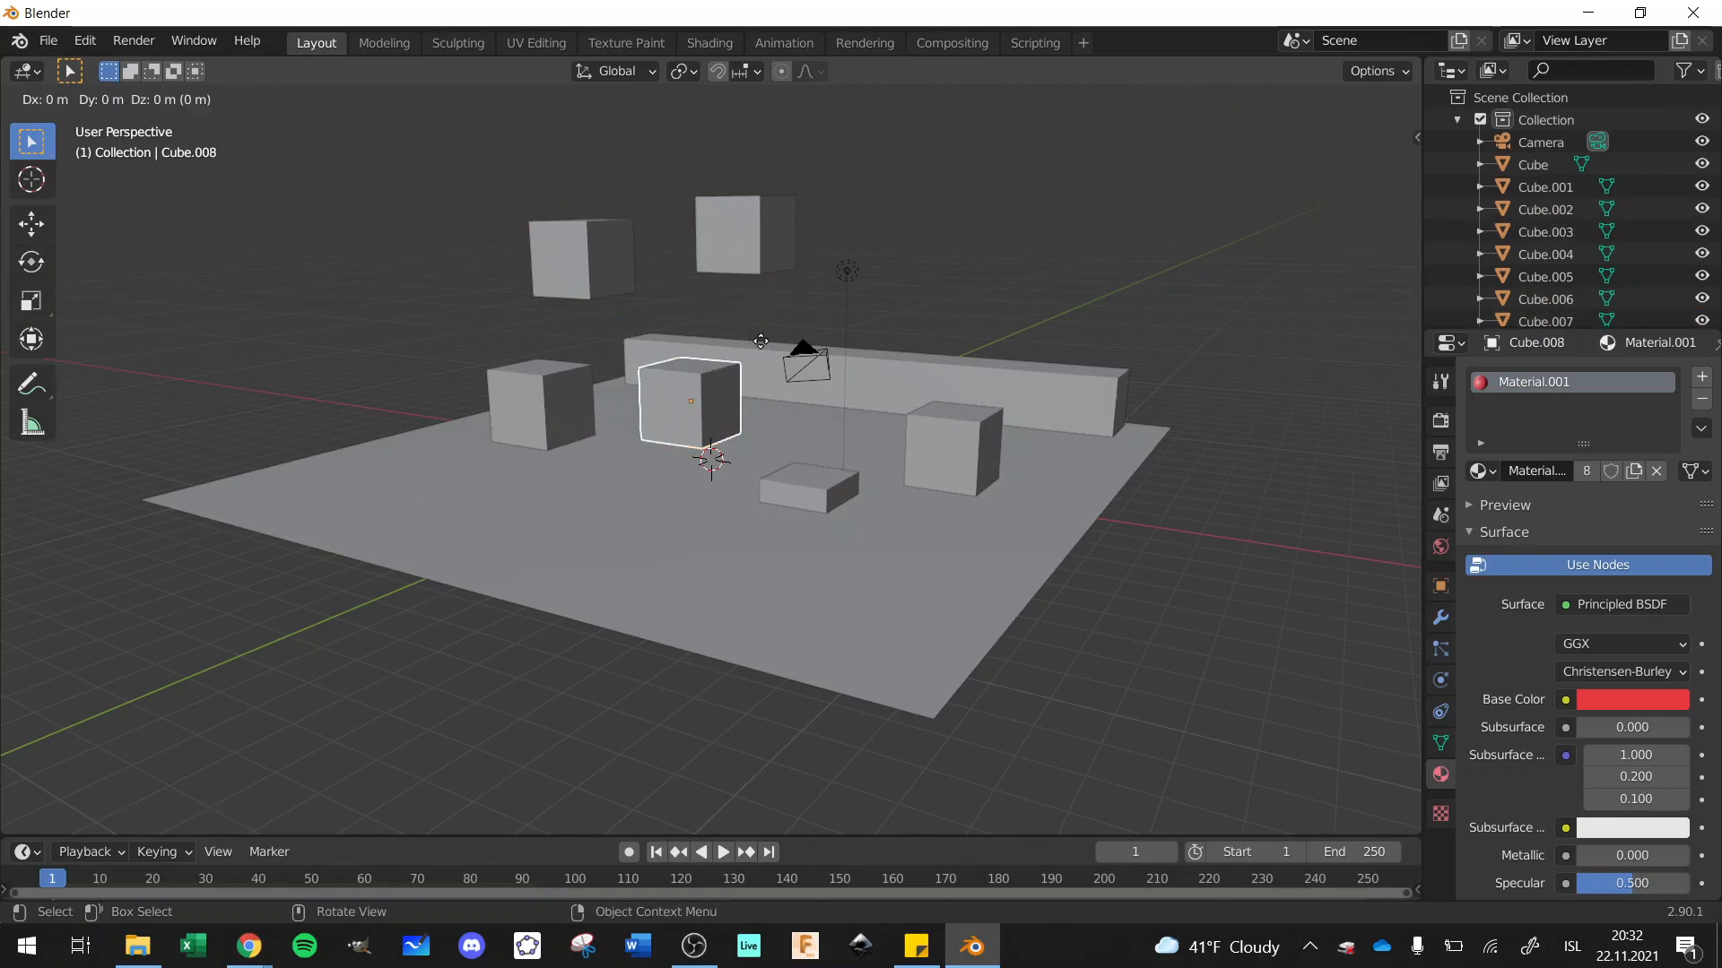
click(972, 234)
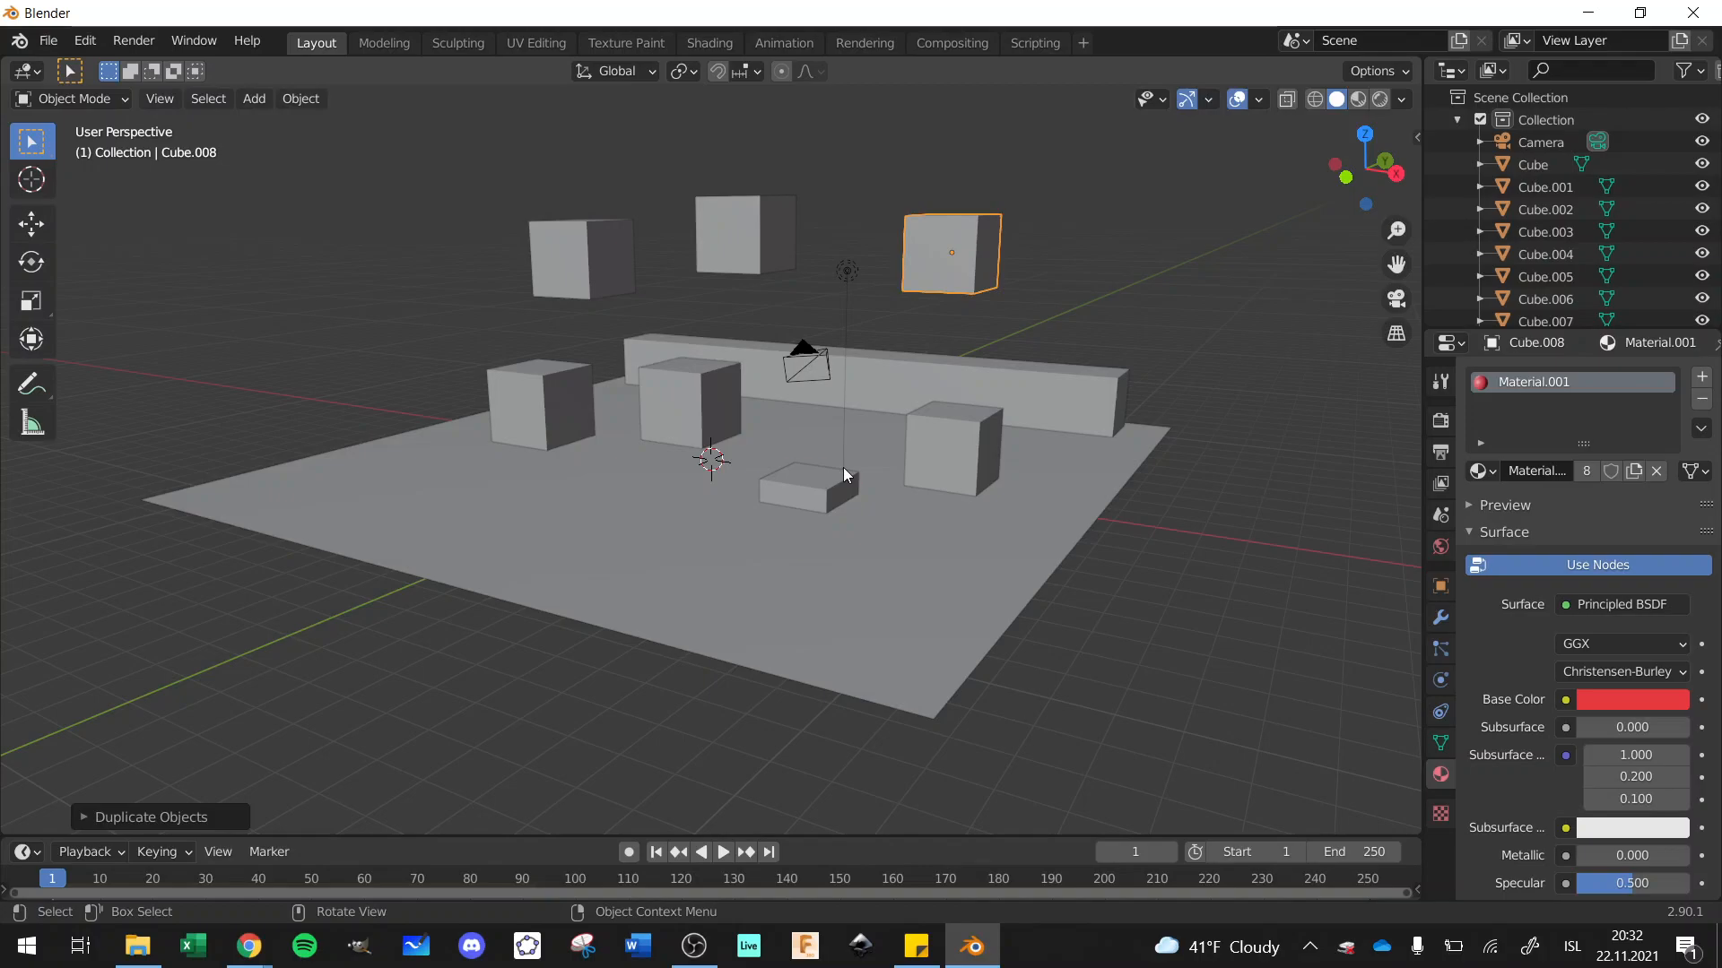
Step: Raise the cube that is sunk into the ground plane by about 2.6 m along Z and deselect it
click(820, 486)
key(g)
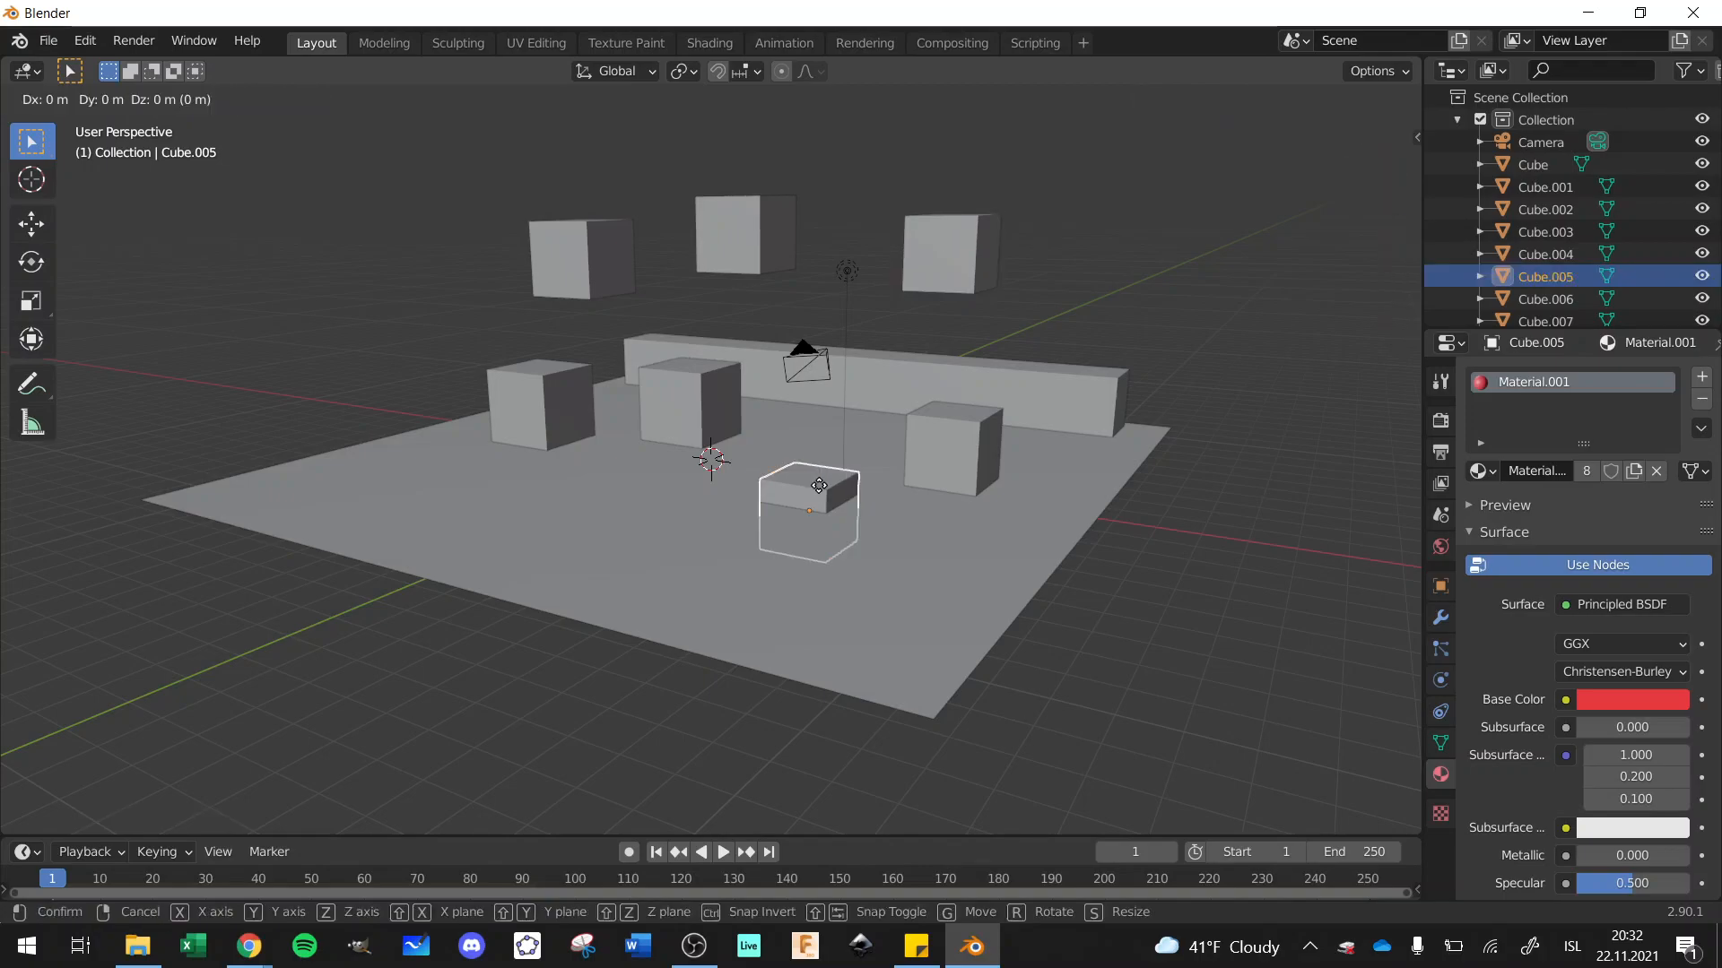
key(z)
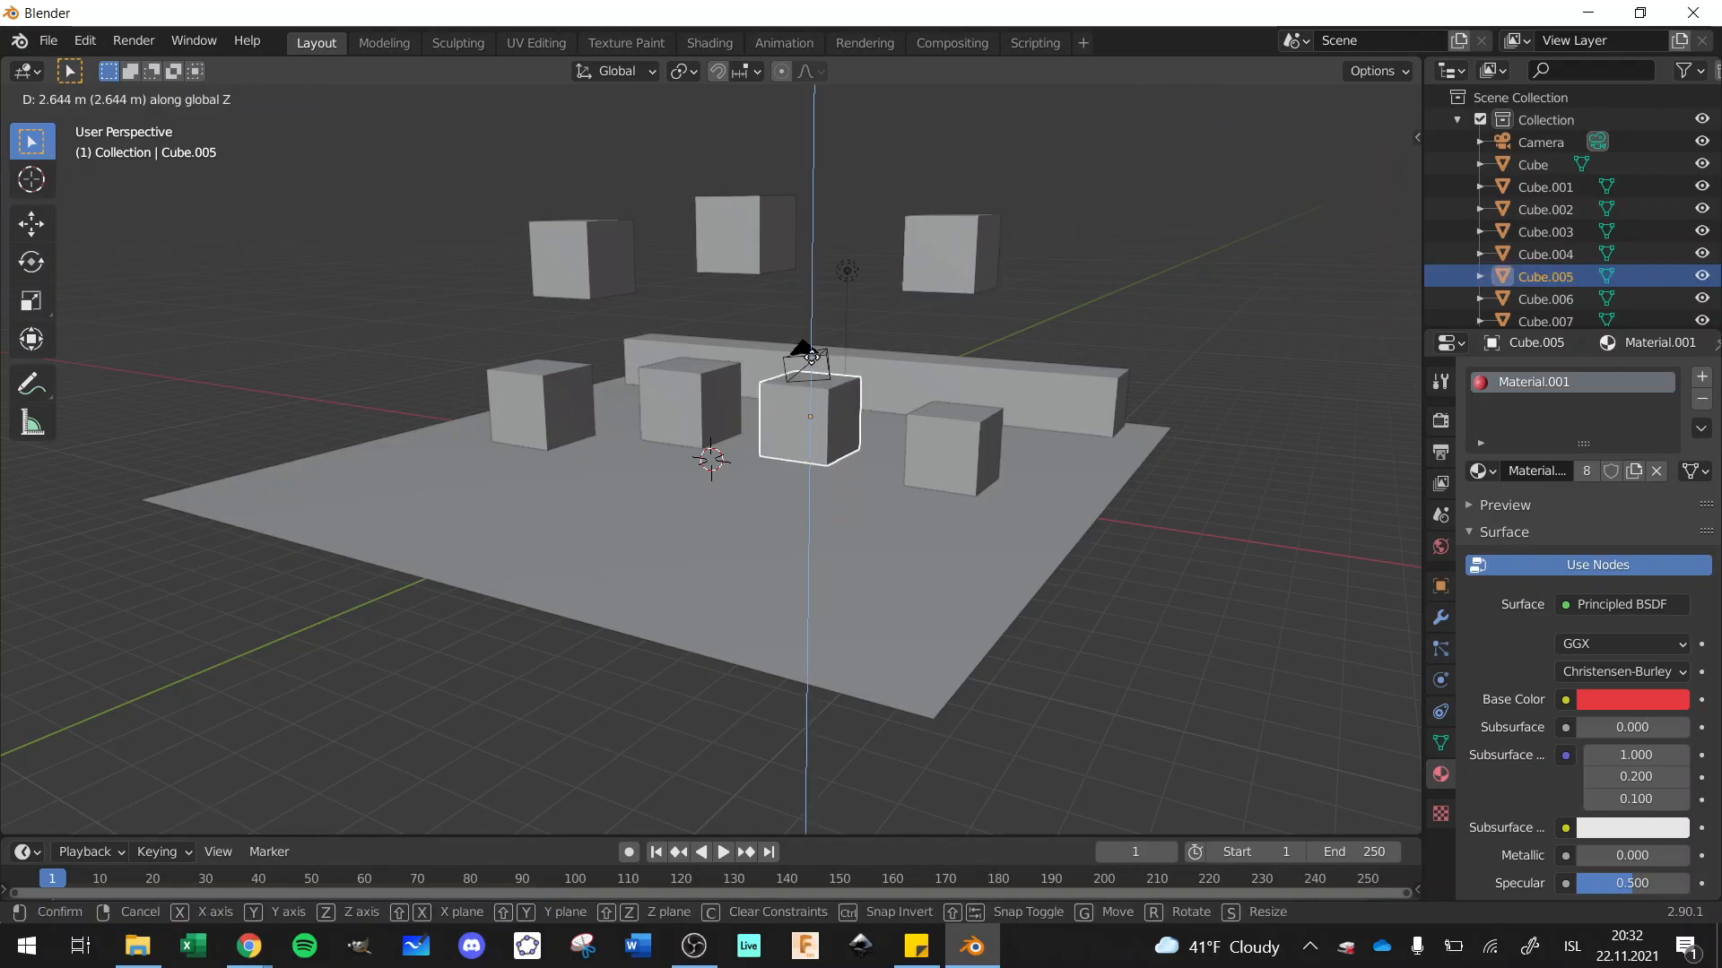
click(809, 352)
mouse_move(1364, 152)
mouse_down()
mouse_move(1301, 155)
mouse_move(1386, 159)
mouse_move(1355, 150)
mouse_up()
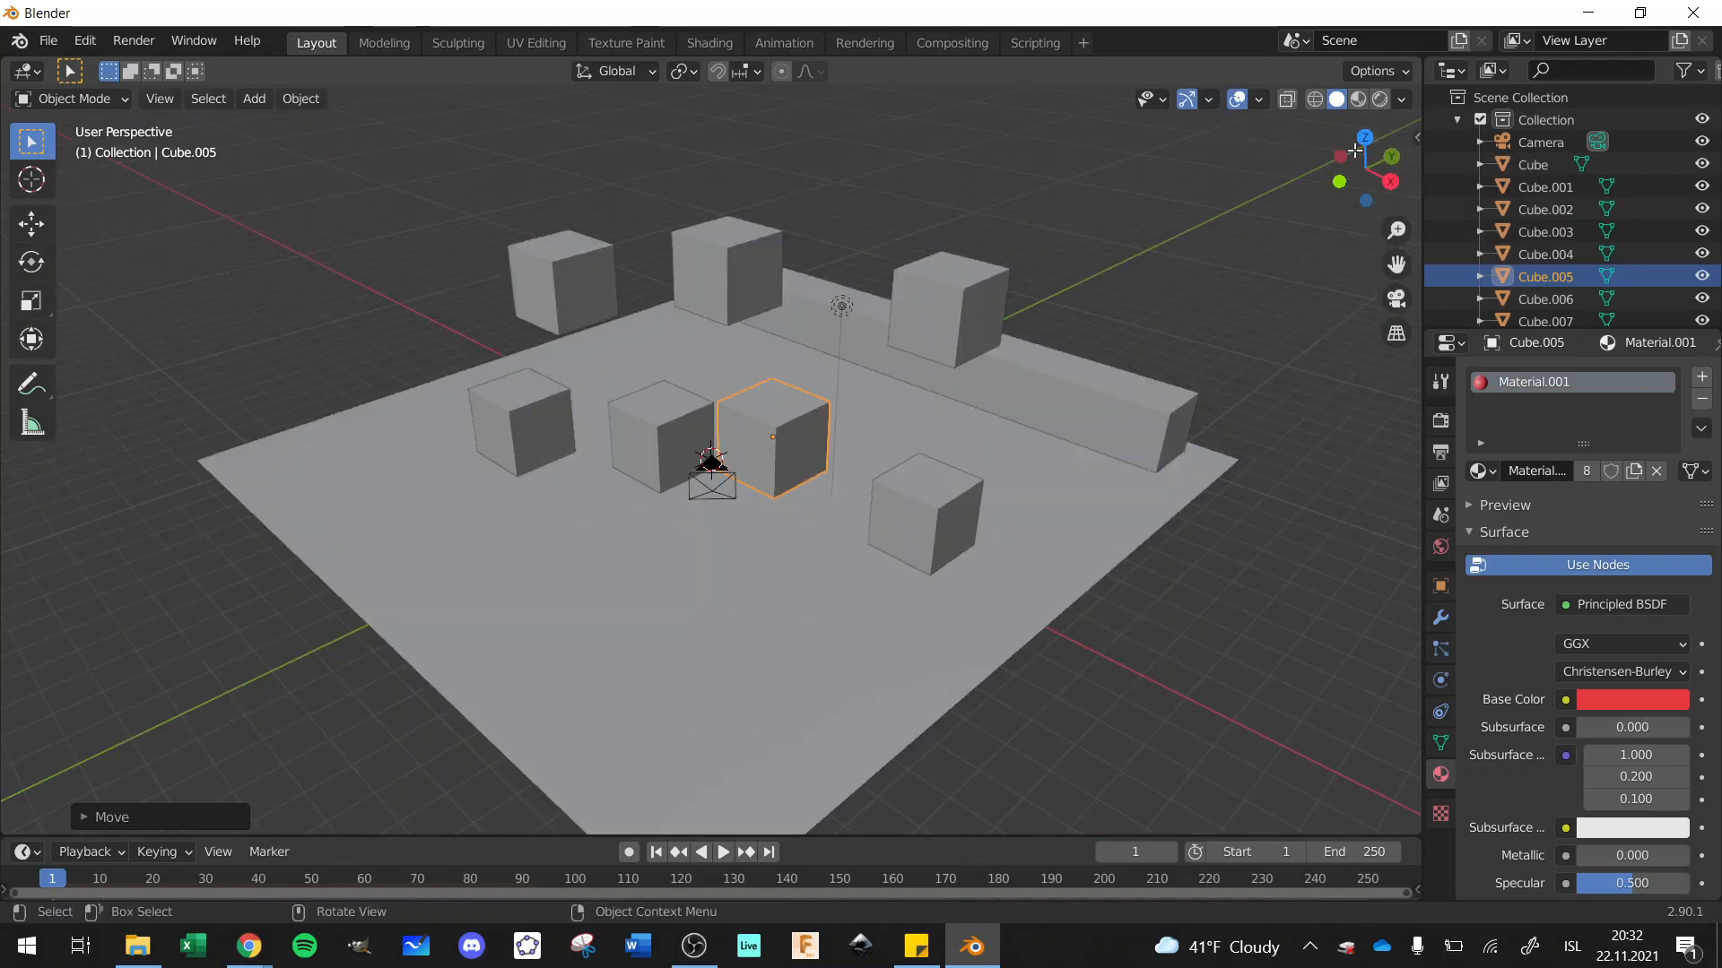
click(1275, 546)
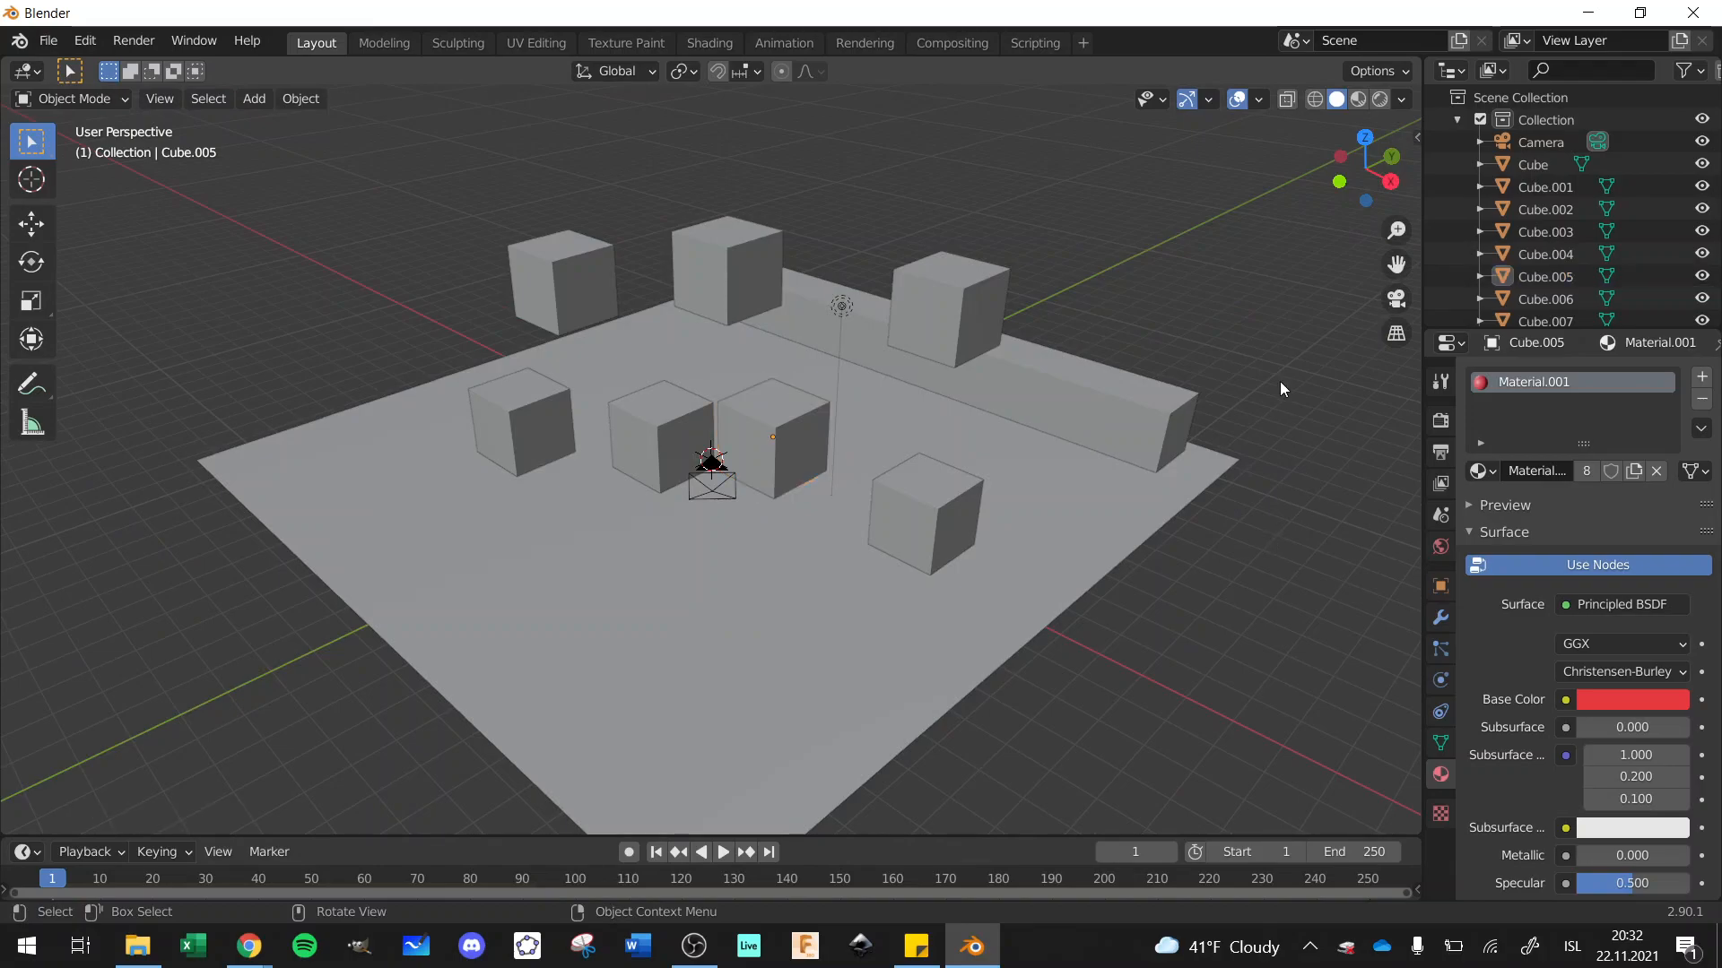
Step: Play the simulation to check how all the cubes fall and collide, stop it and return to the first frame
click(724, 853)
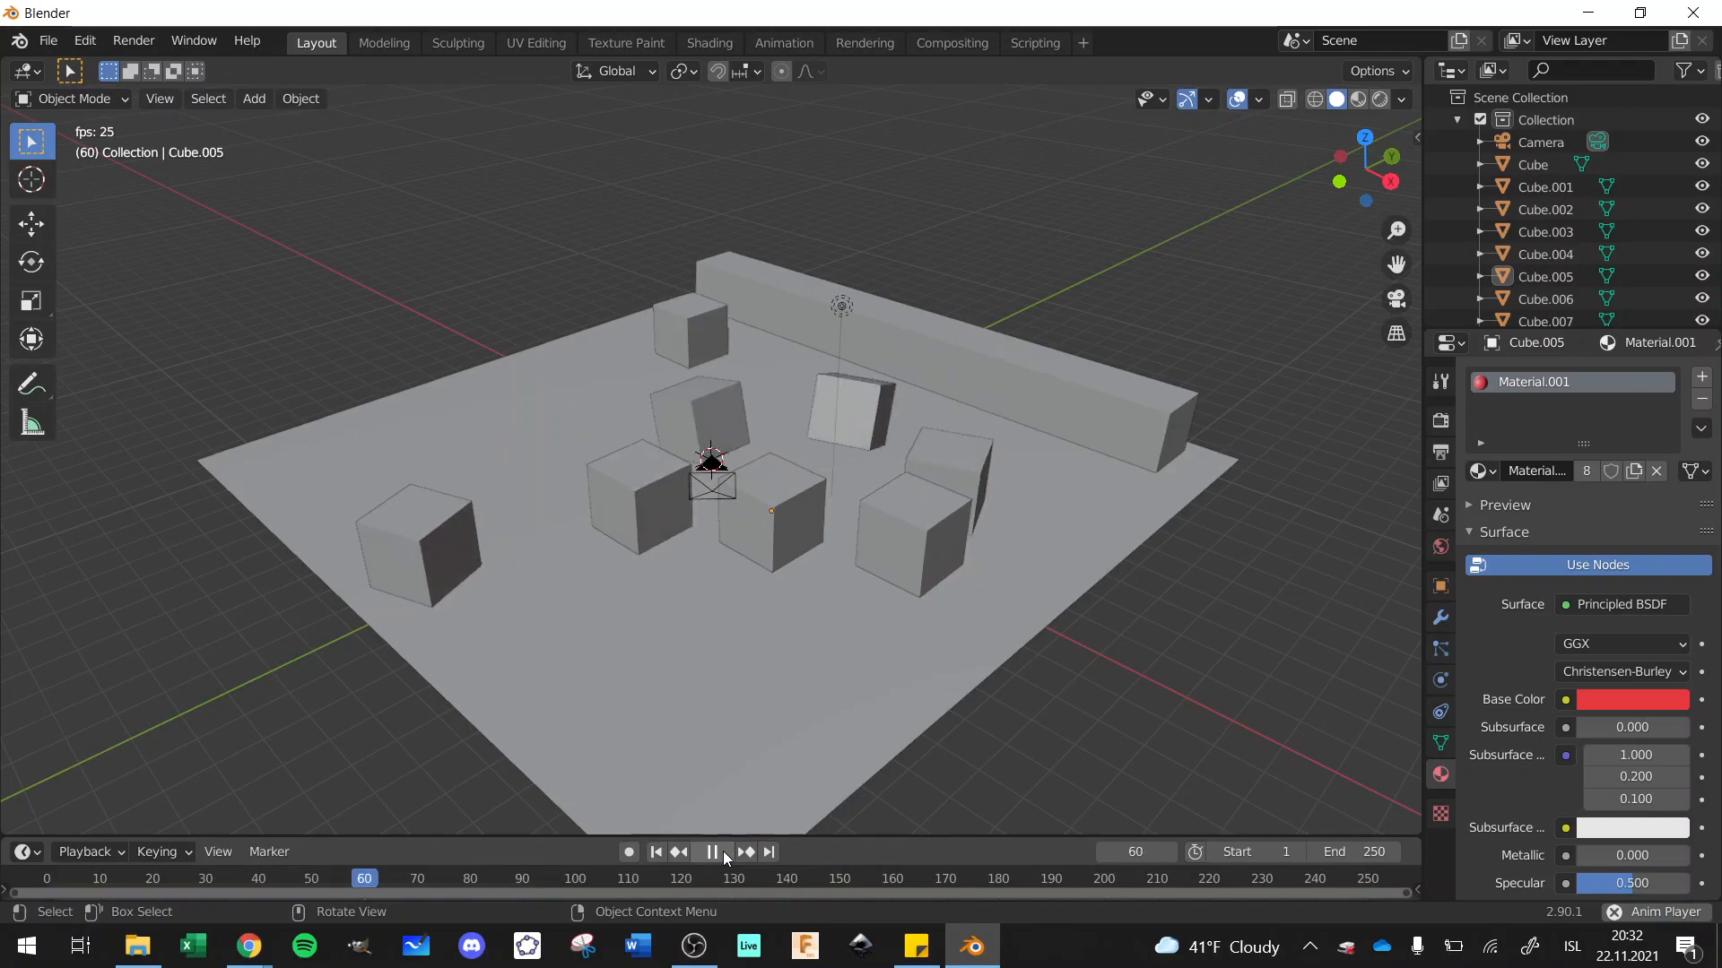
click(717, 853)
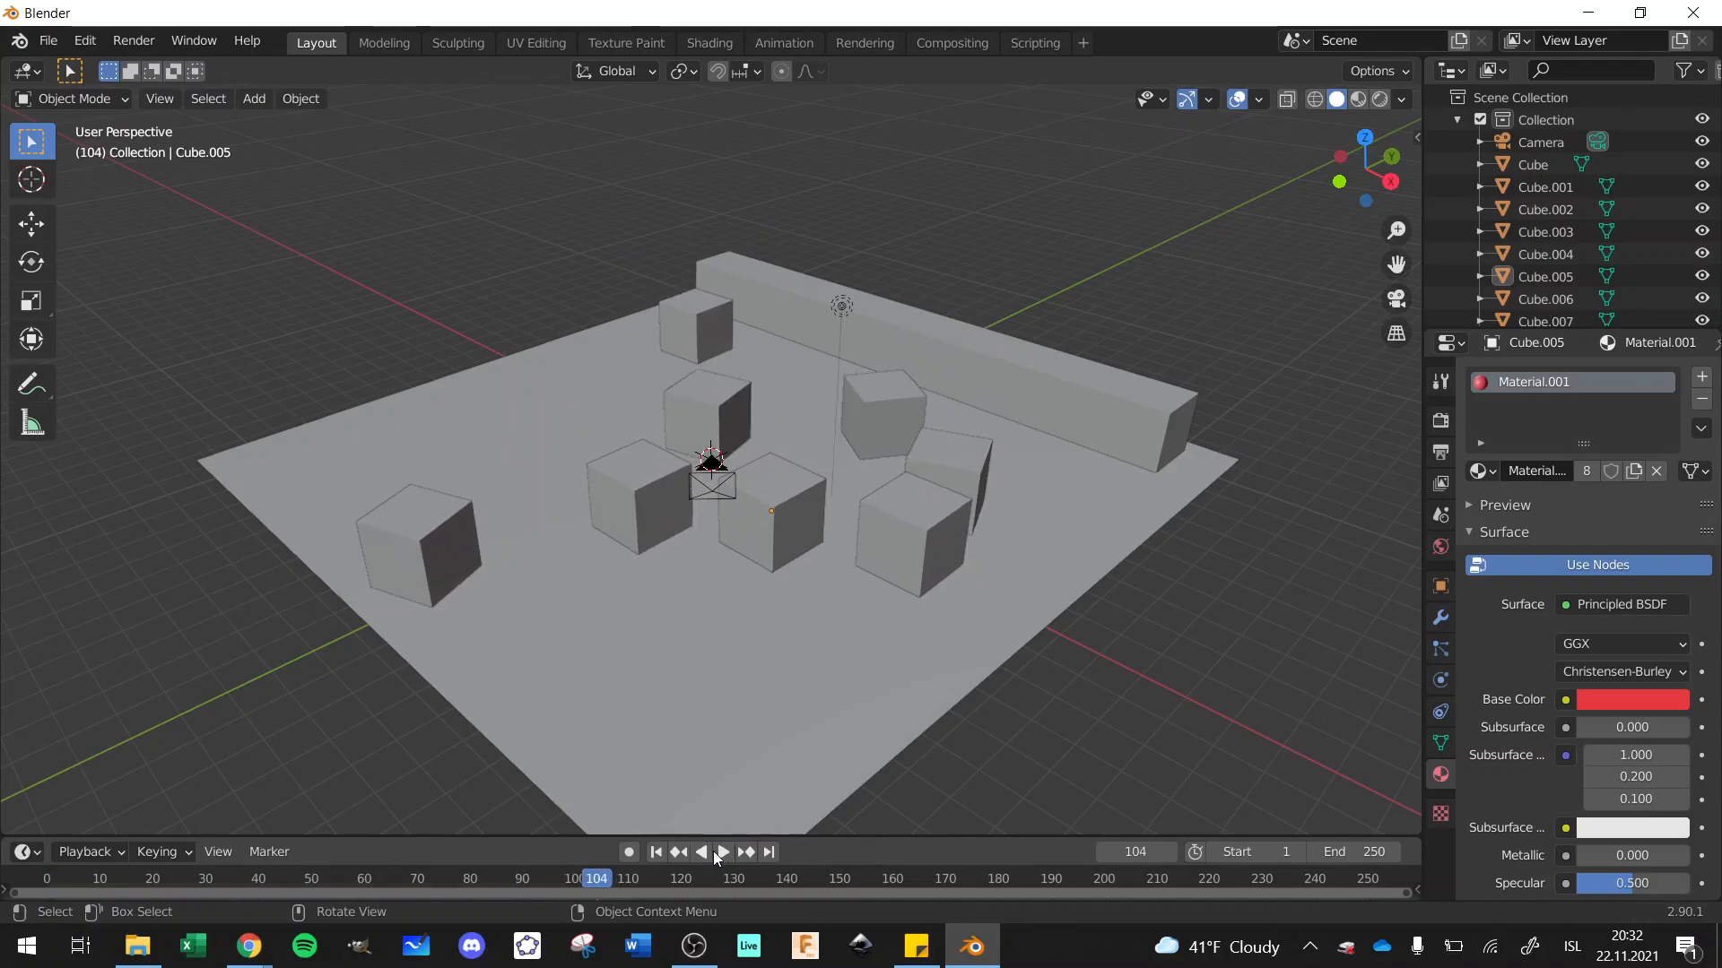
click(656, 854)
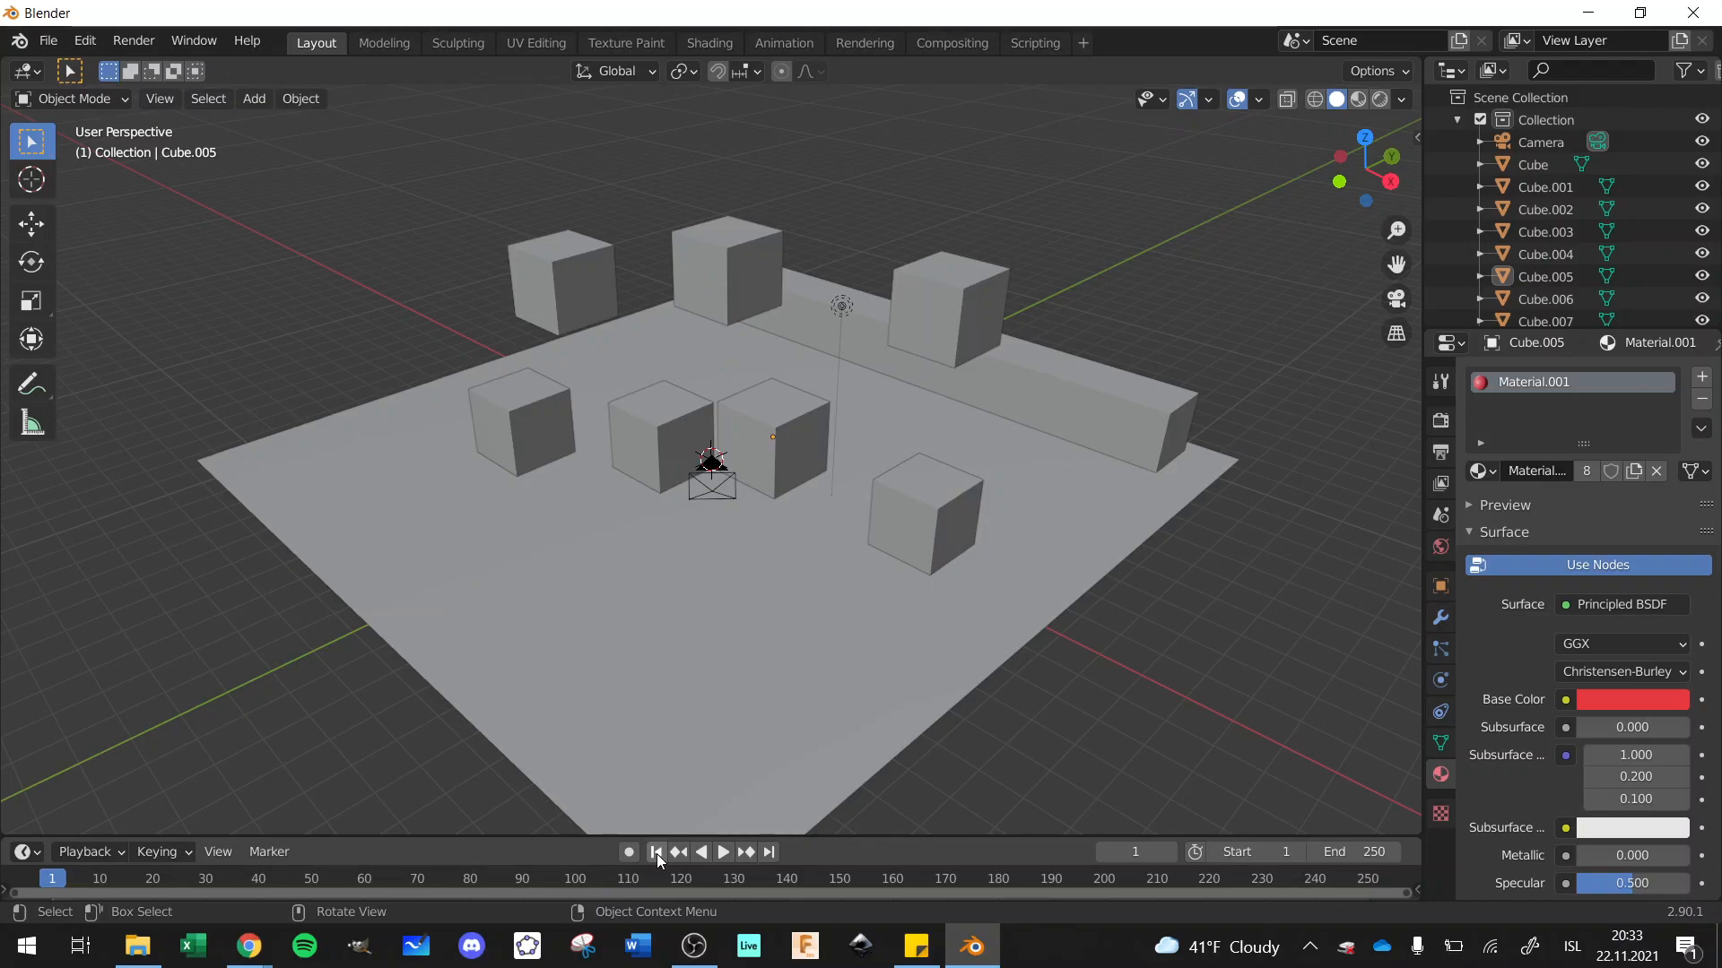
Step: Insert a location keyframe for the long bar at frame 1
click(1142, 436)
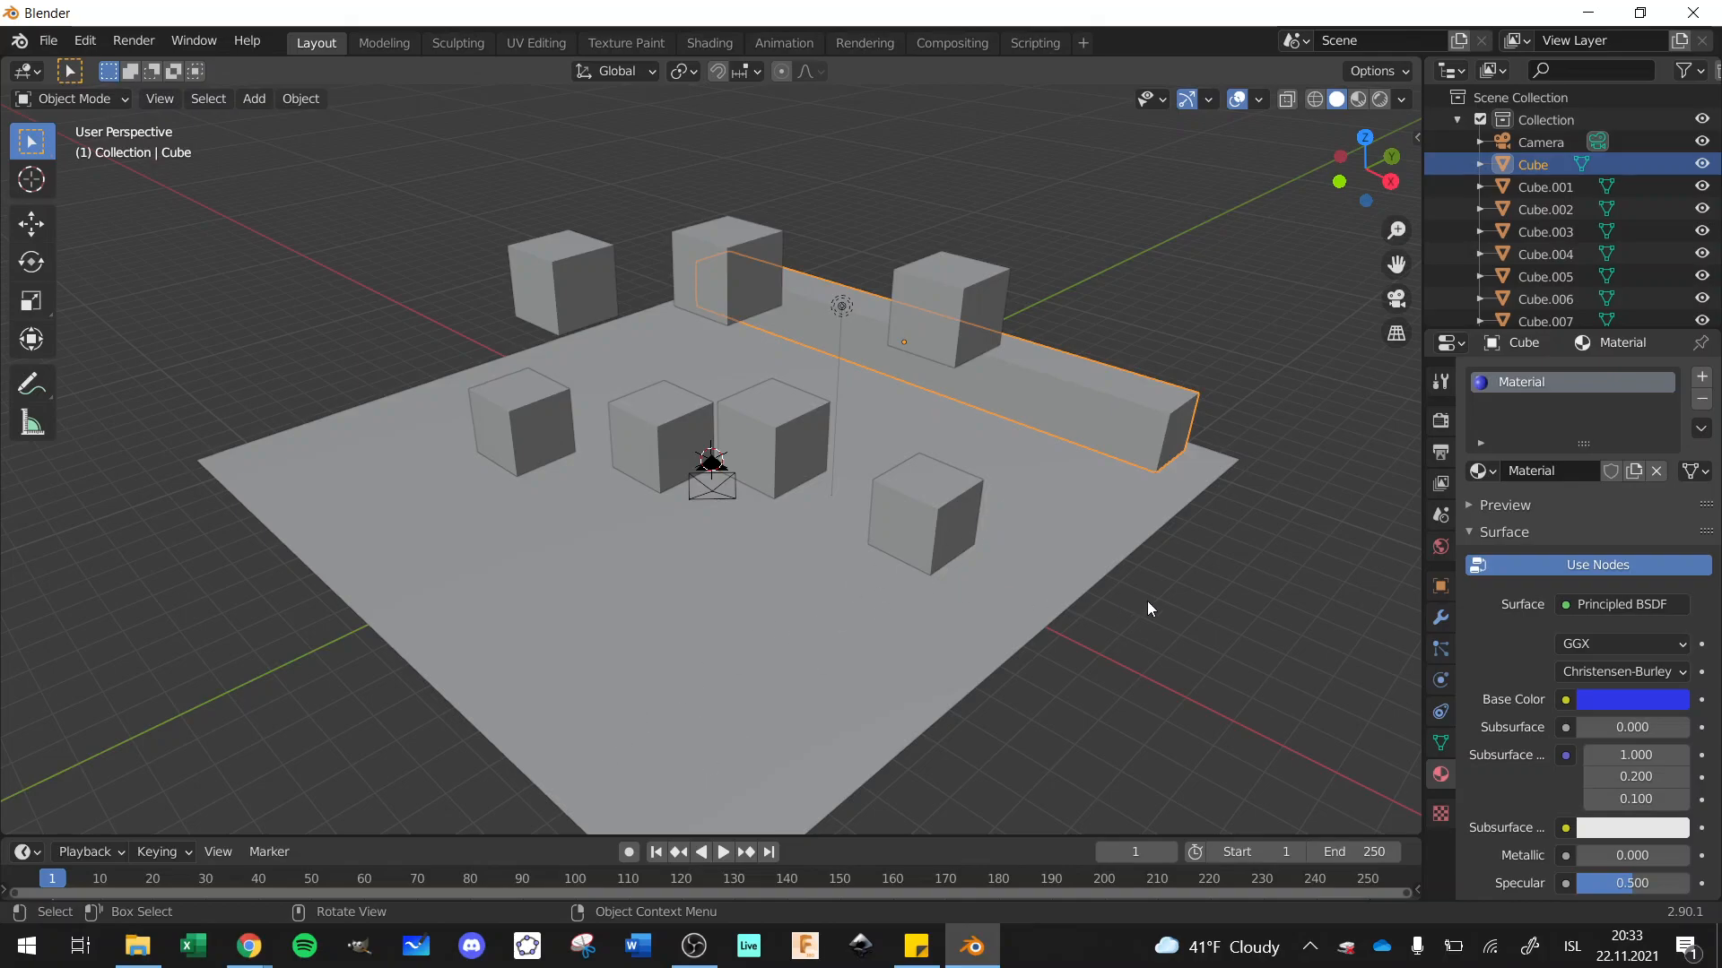
key(n)
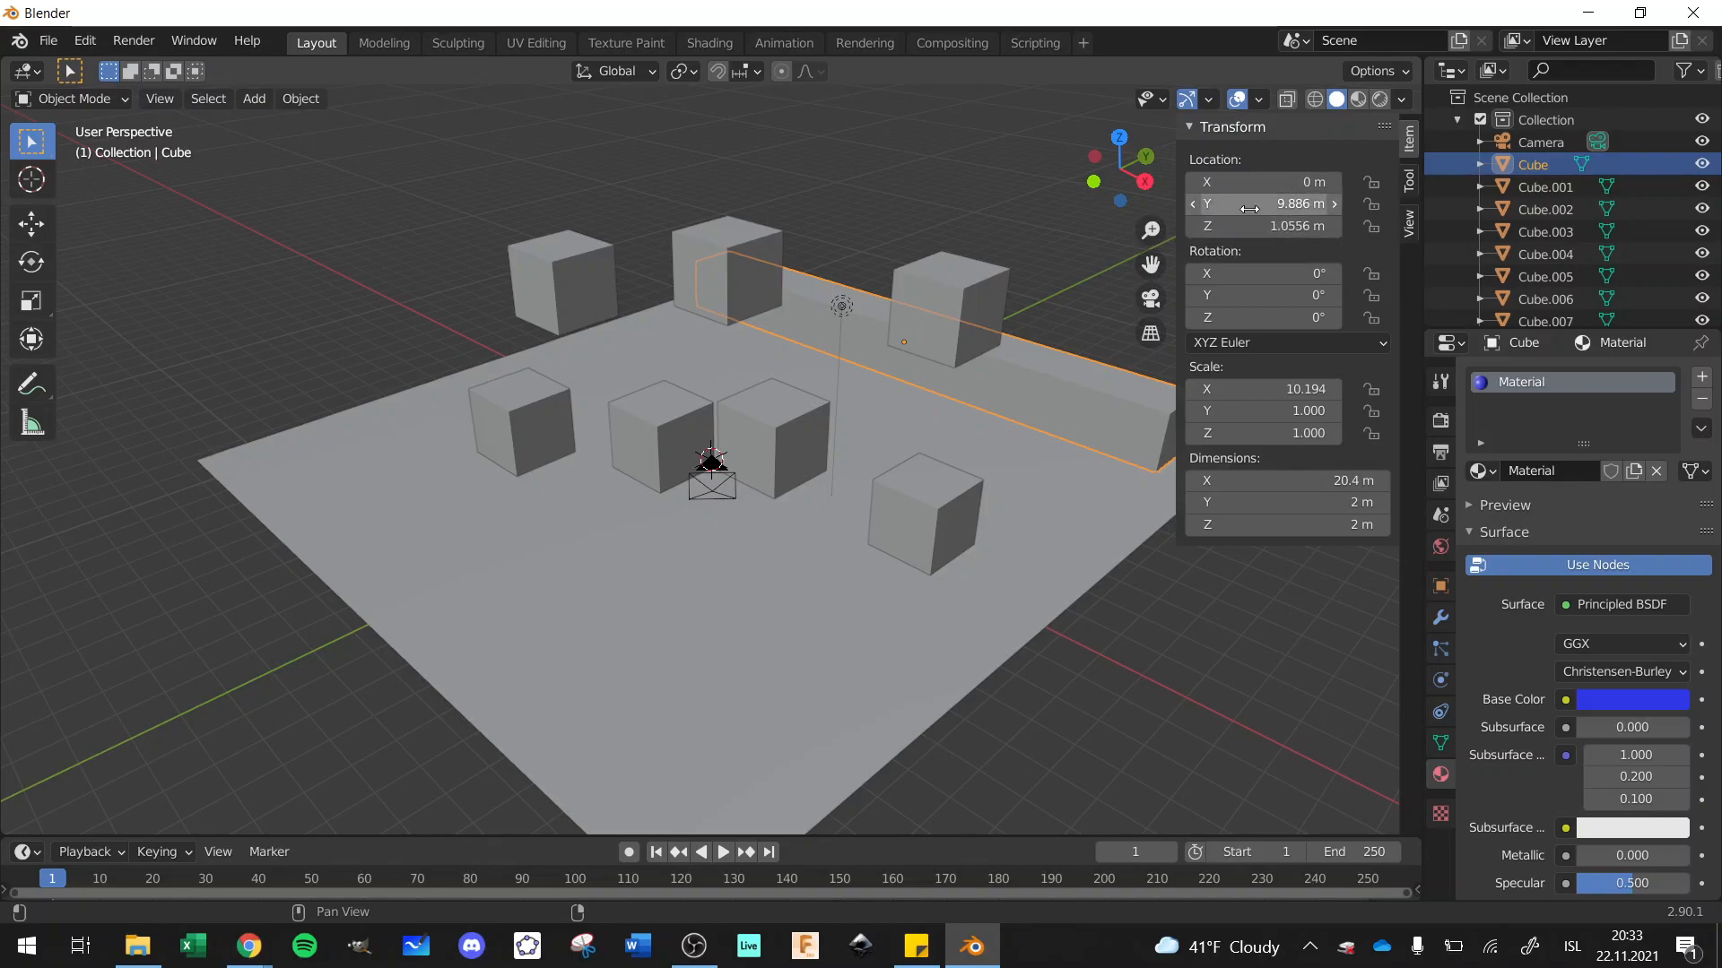
key(i)
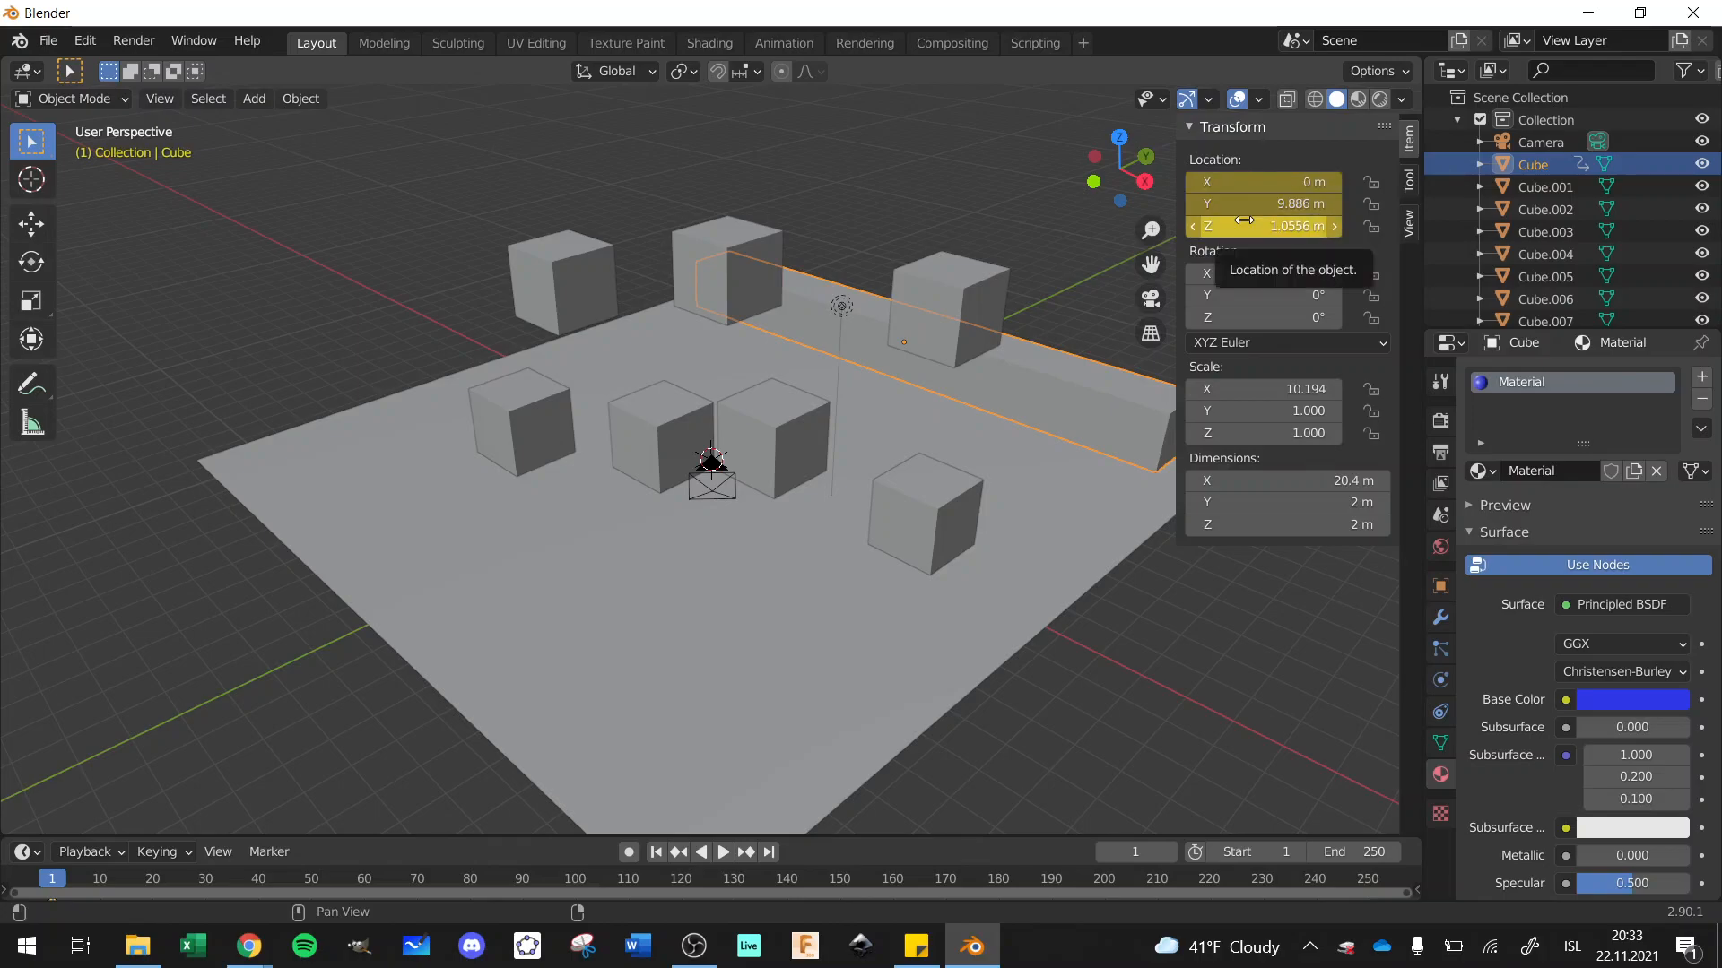
Step: At frame 31, move the long bar about -19.9 m along Y to the plane's opposite edge and insert a location keyframe
key(space)
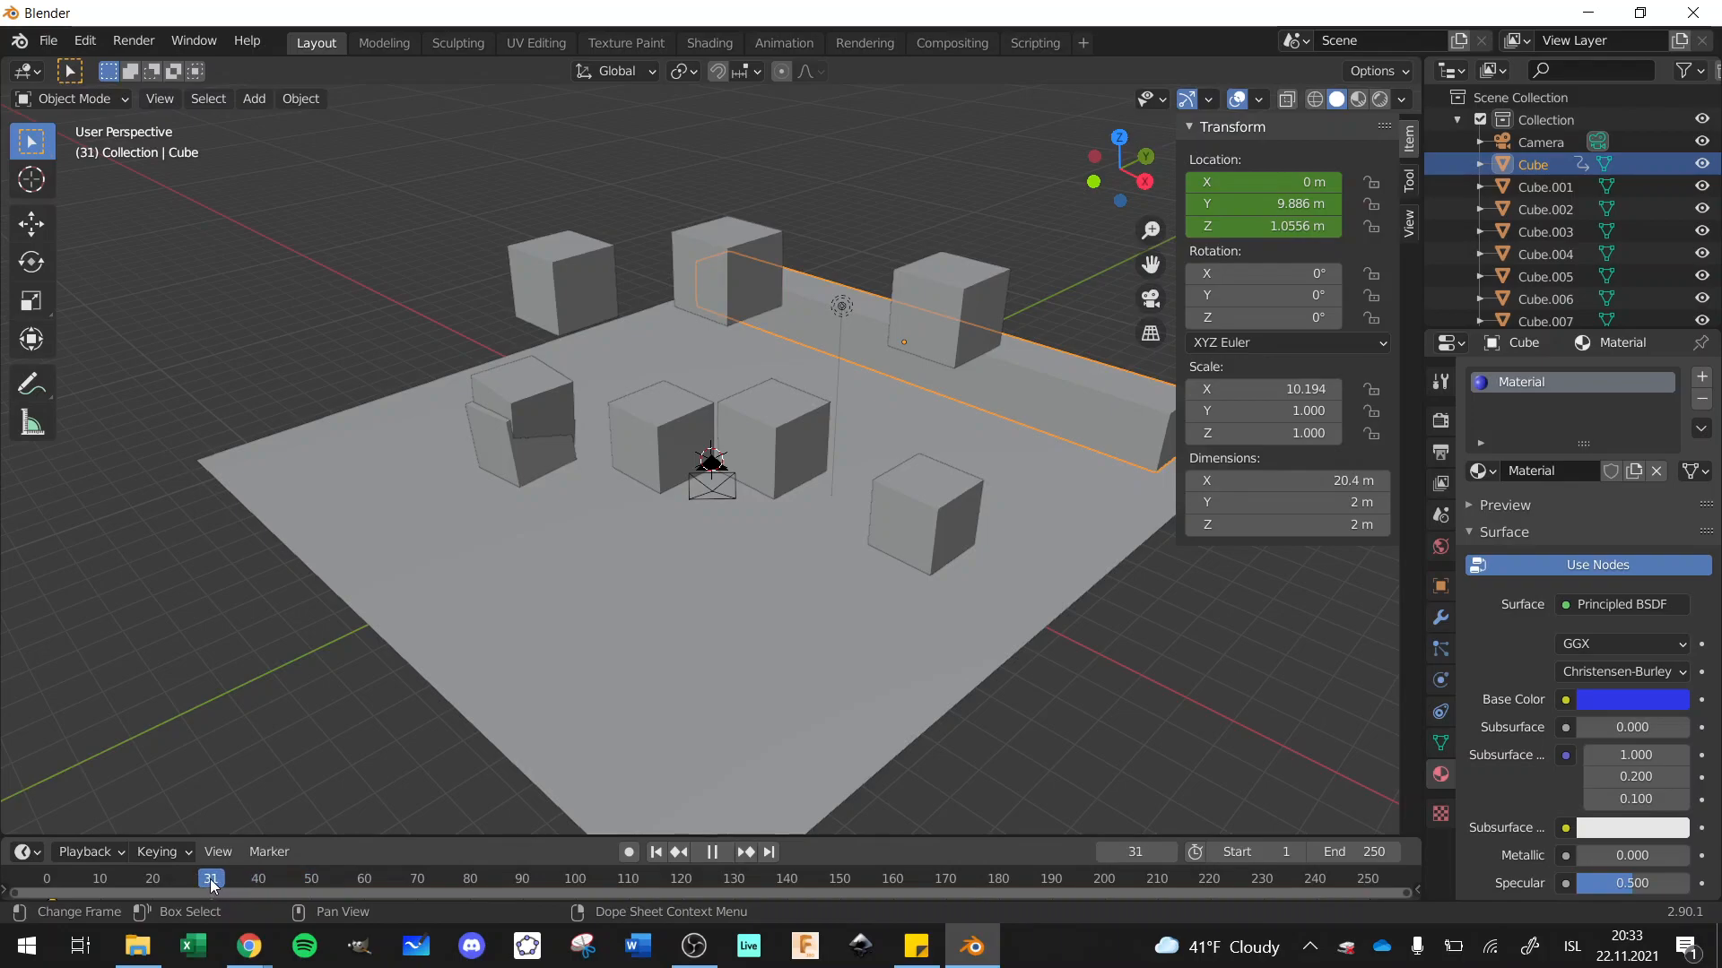
key(space)
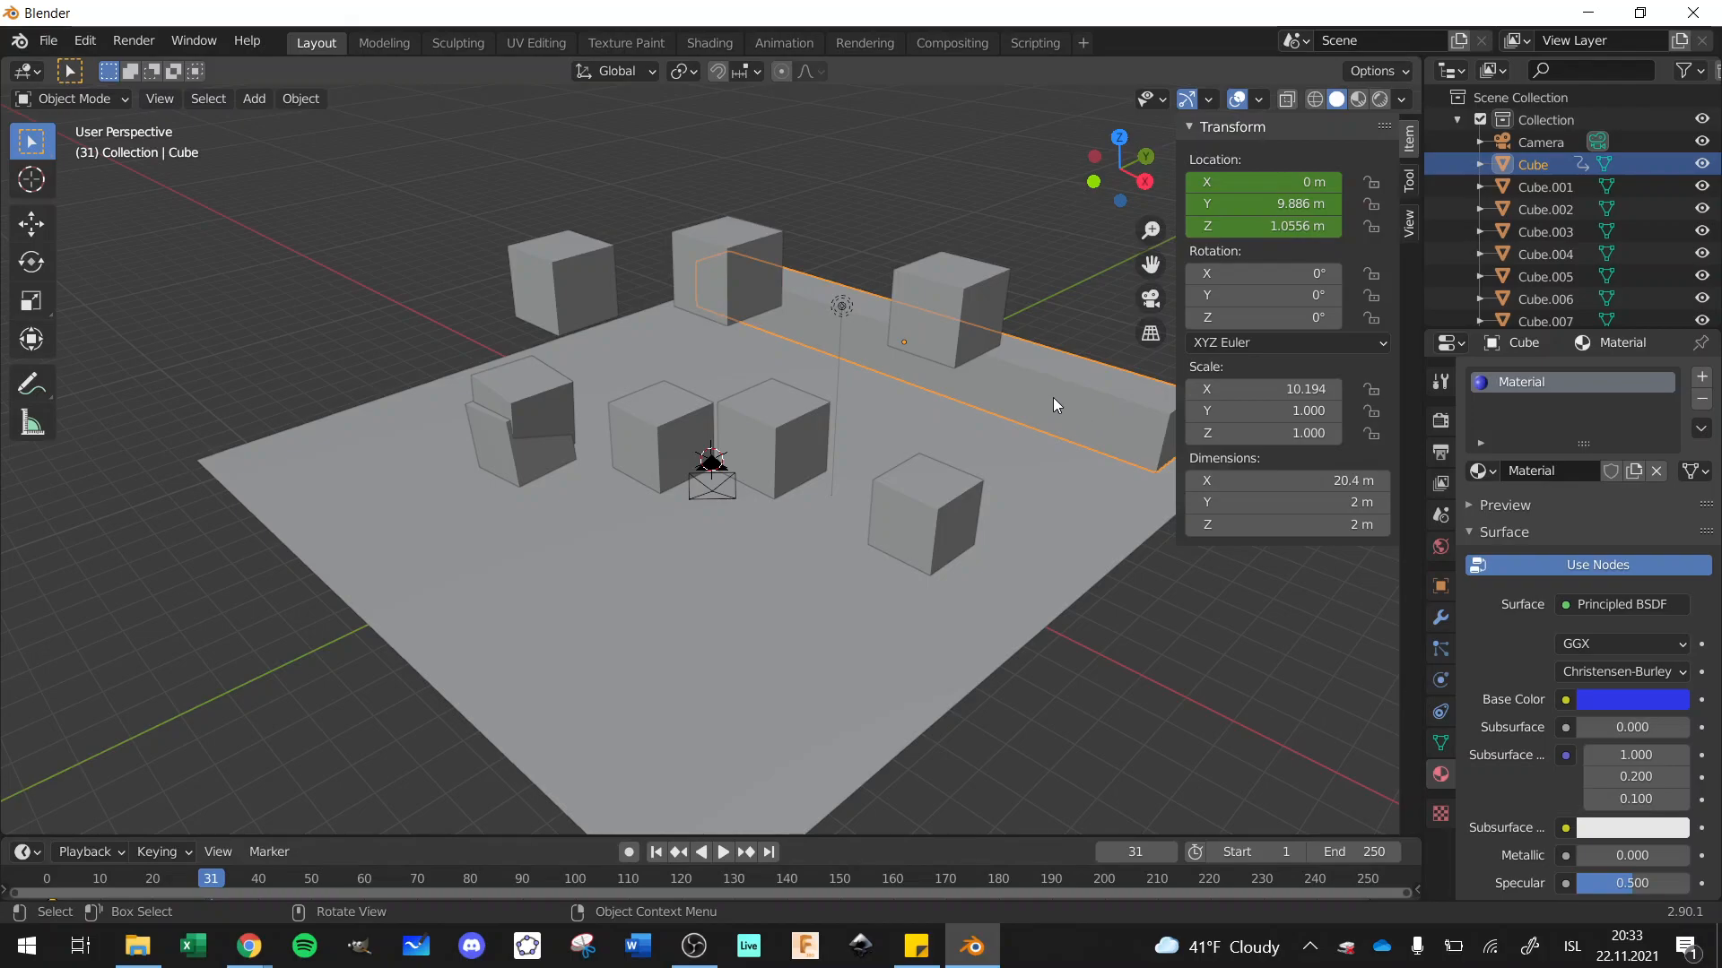
key(g)
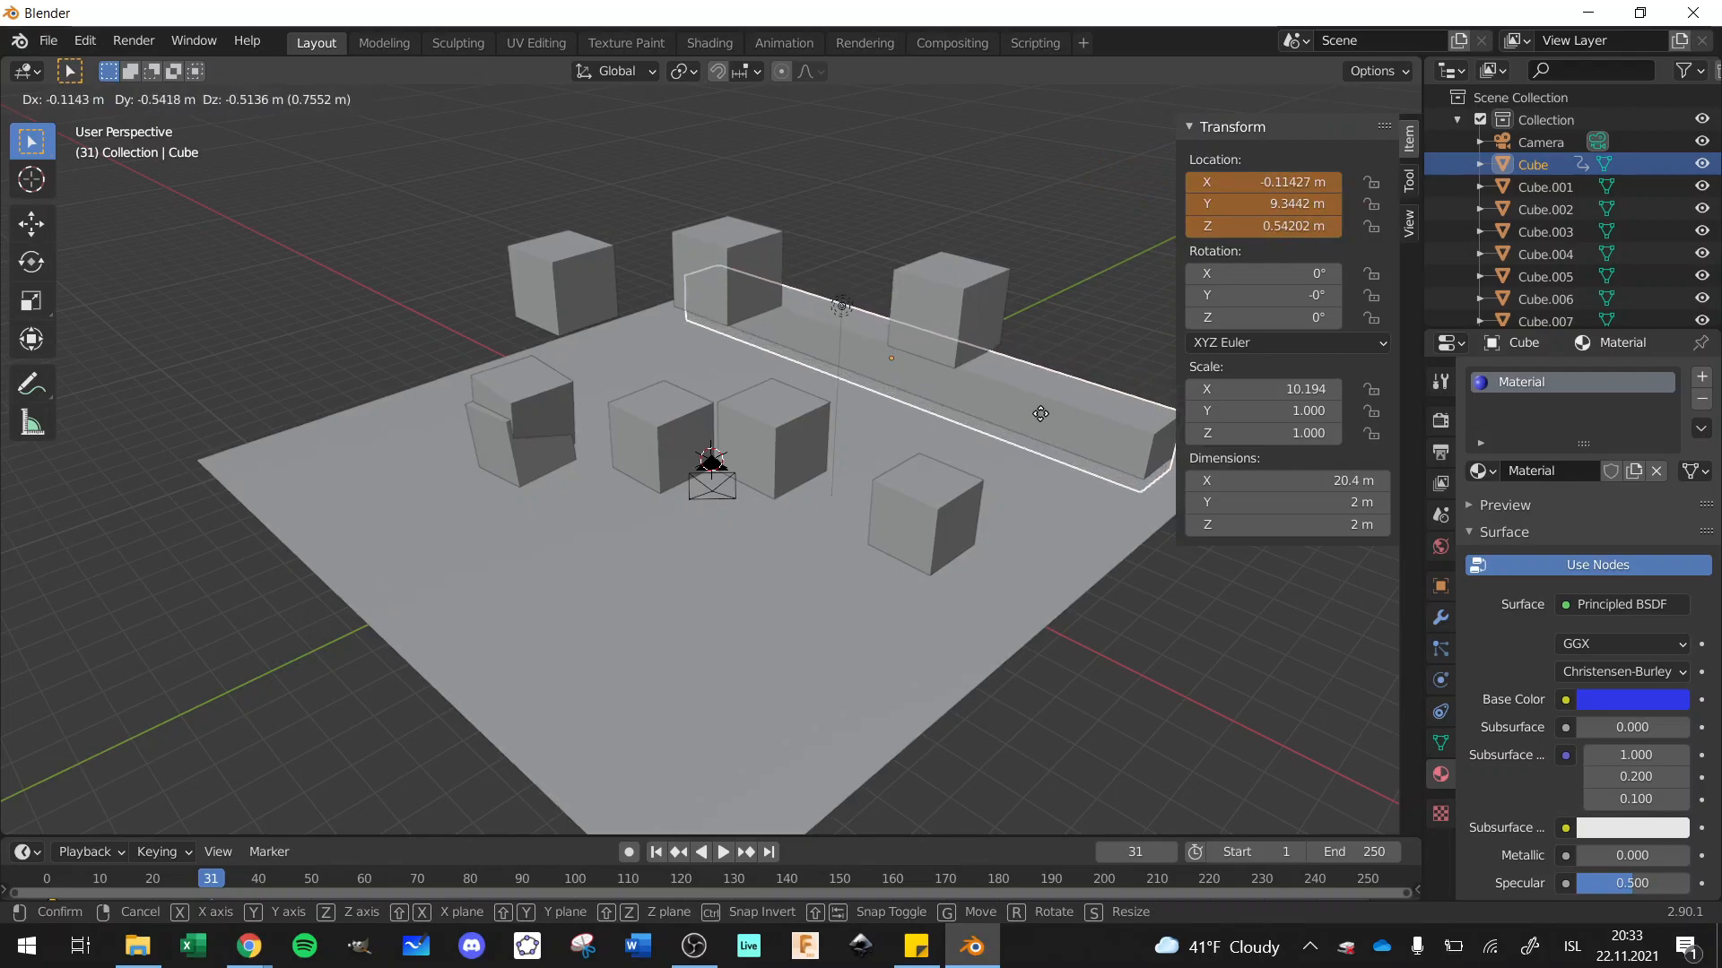
key(y)
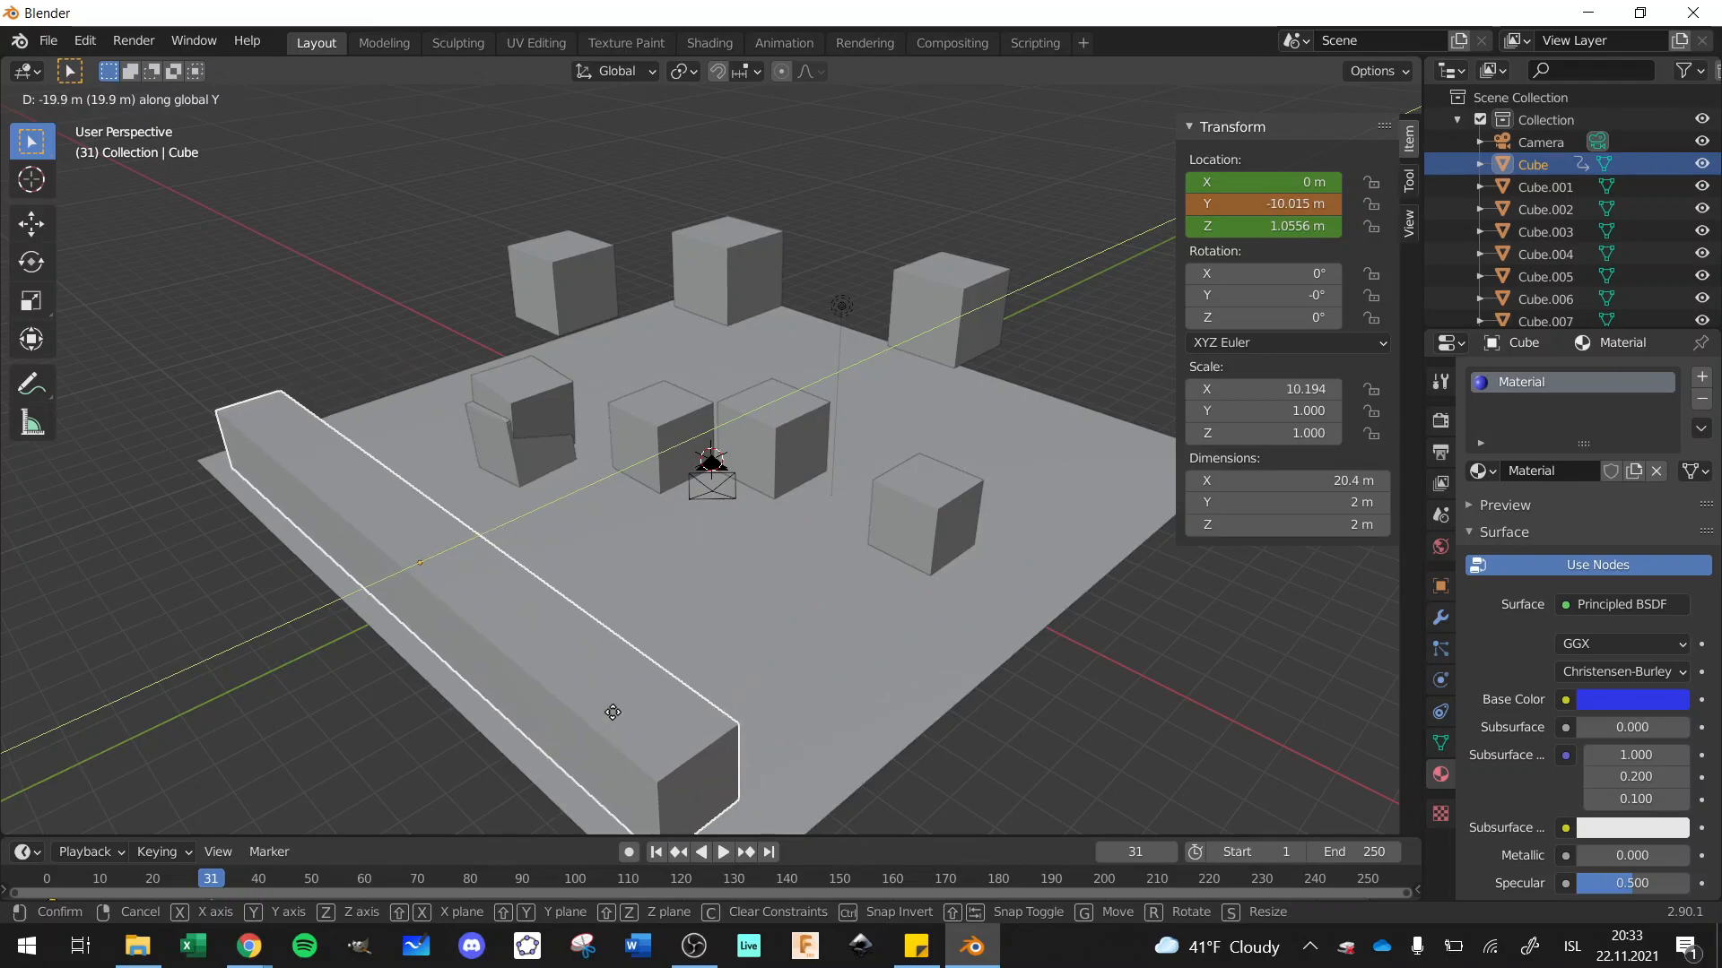
click(613, 712)
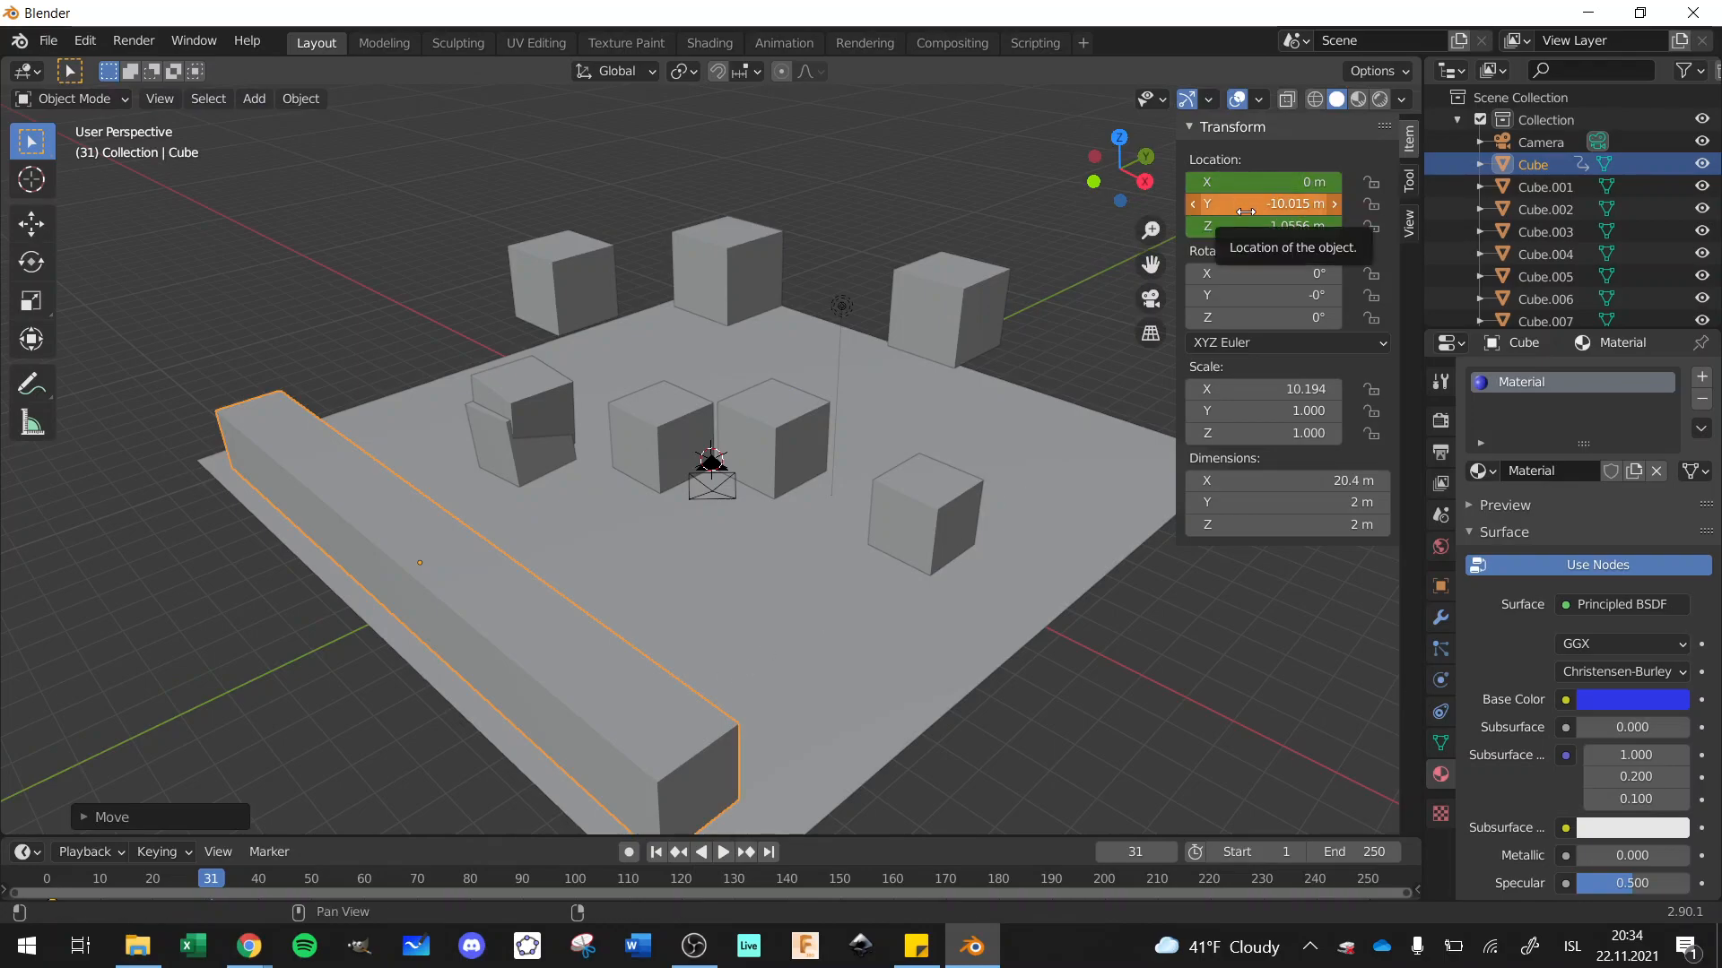
key(i)
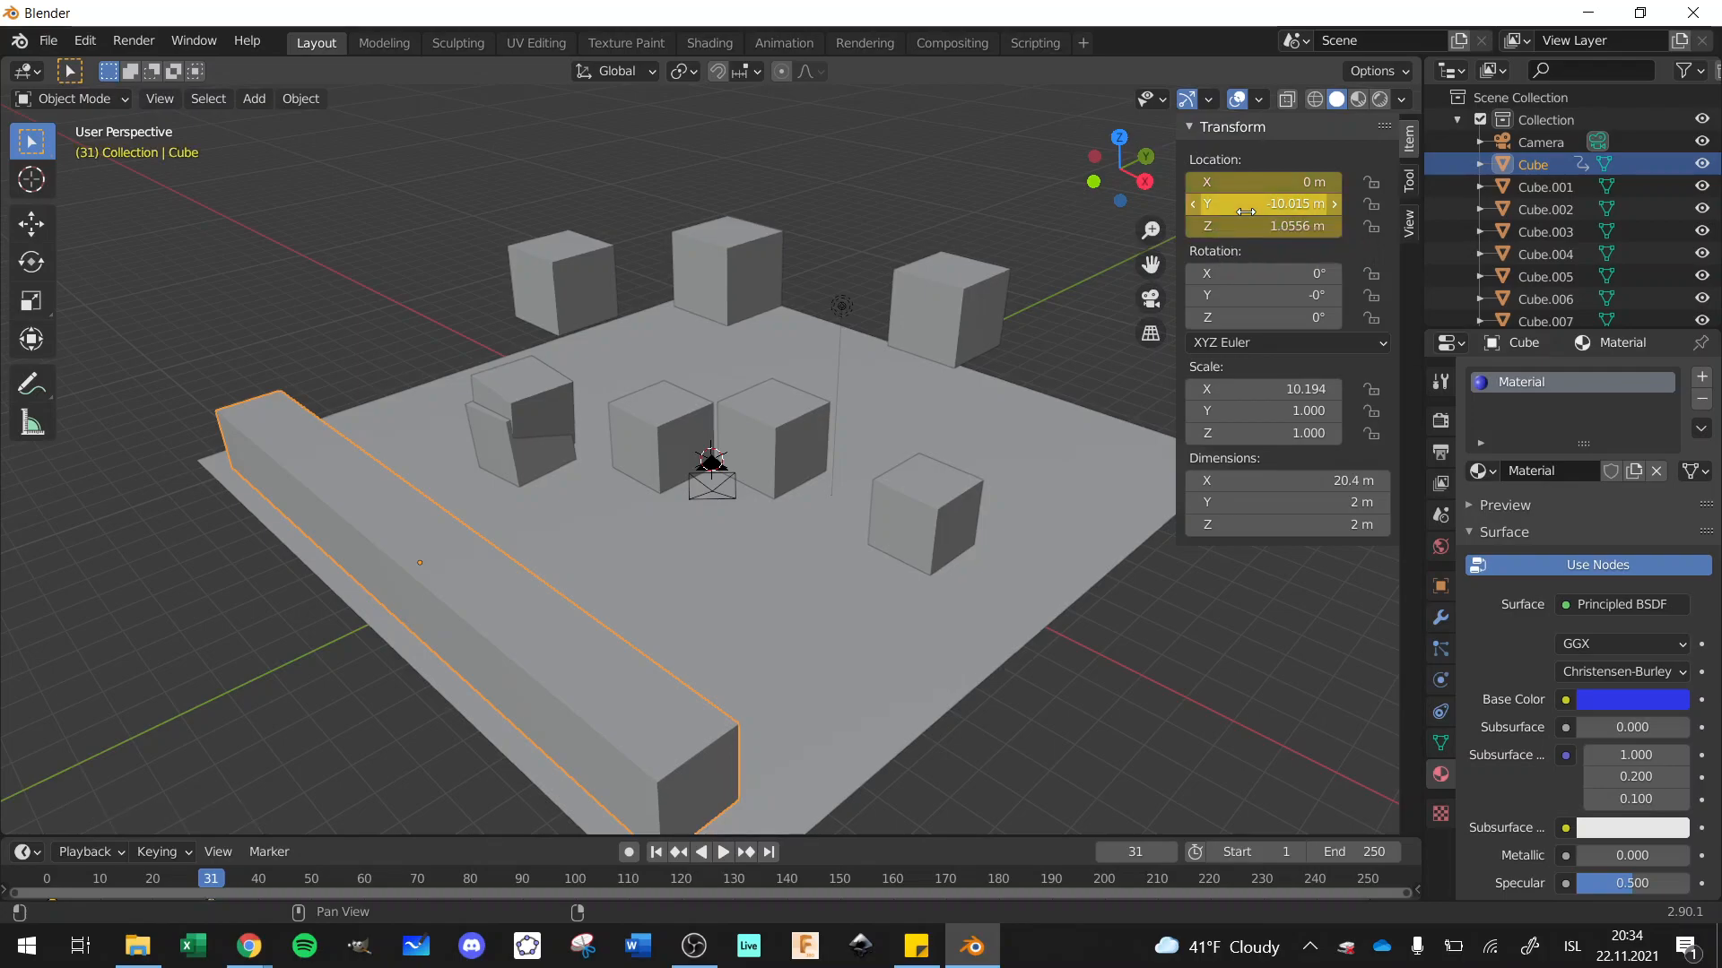
Step: Play the simulation twice from the first frame to check the bar's sweep through the cubes, and return to frame 1
click(654, 854)
click(725, 853)
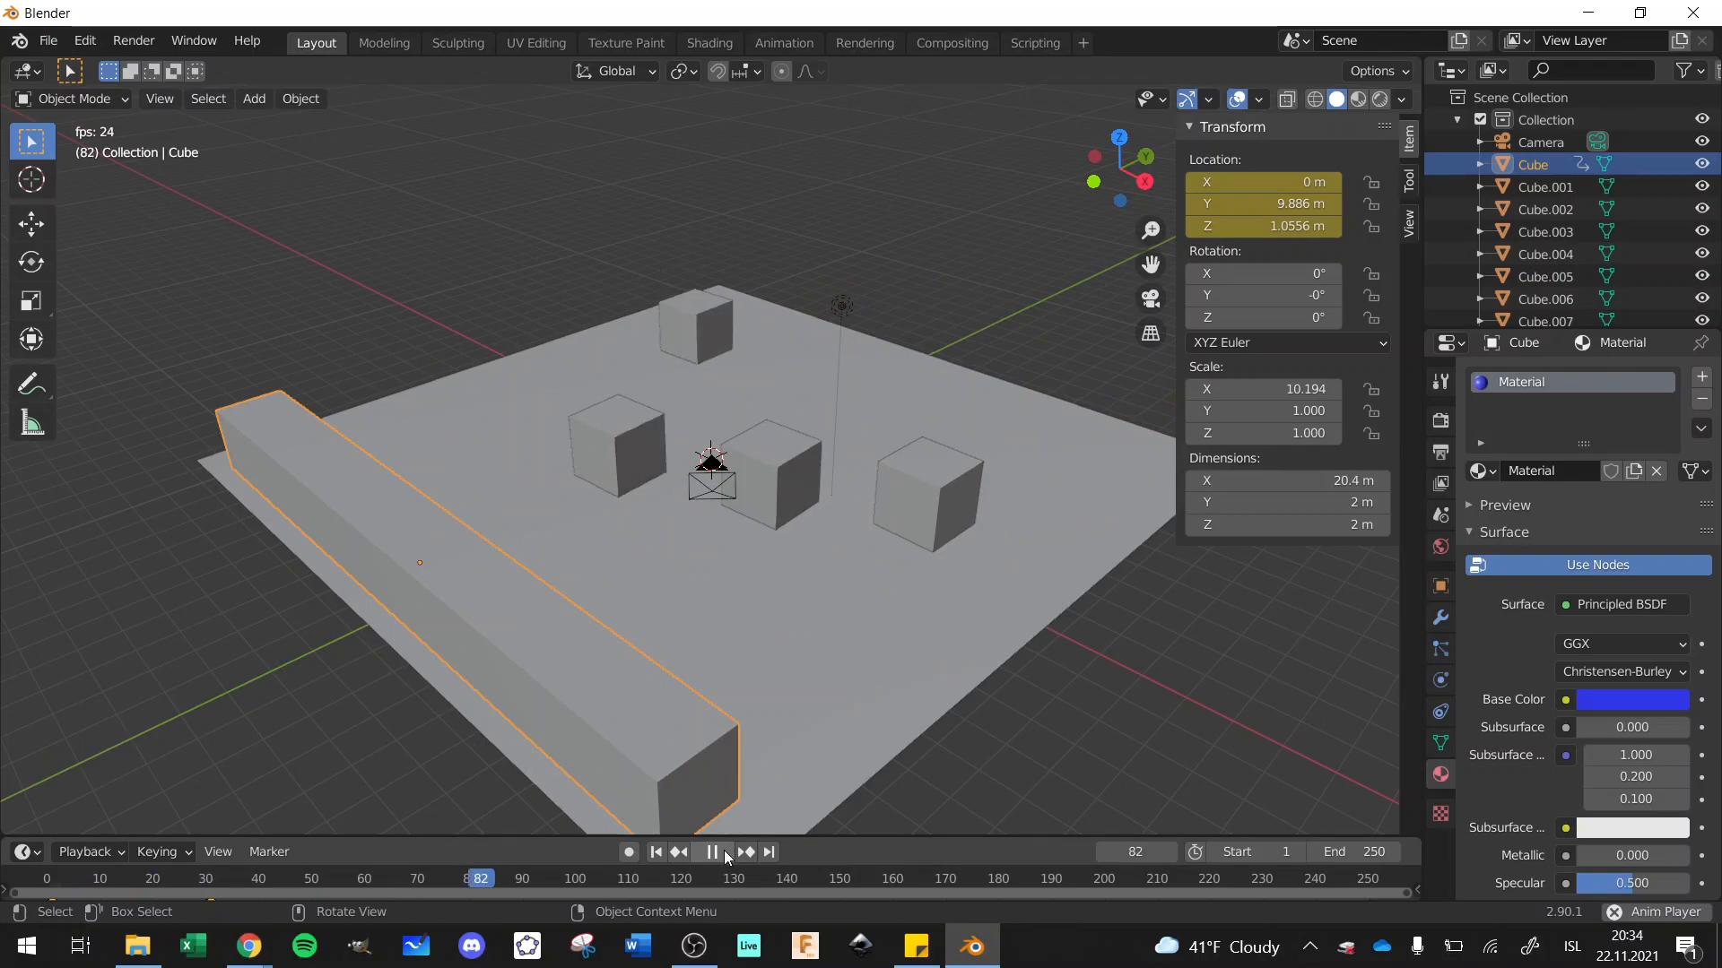
click(723, 853)
click(659, 851)
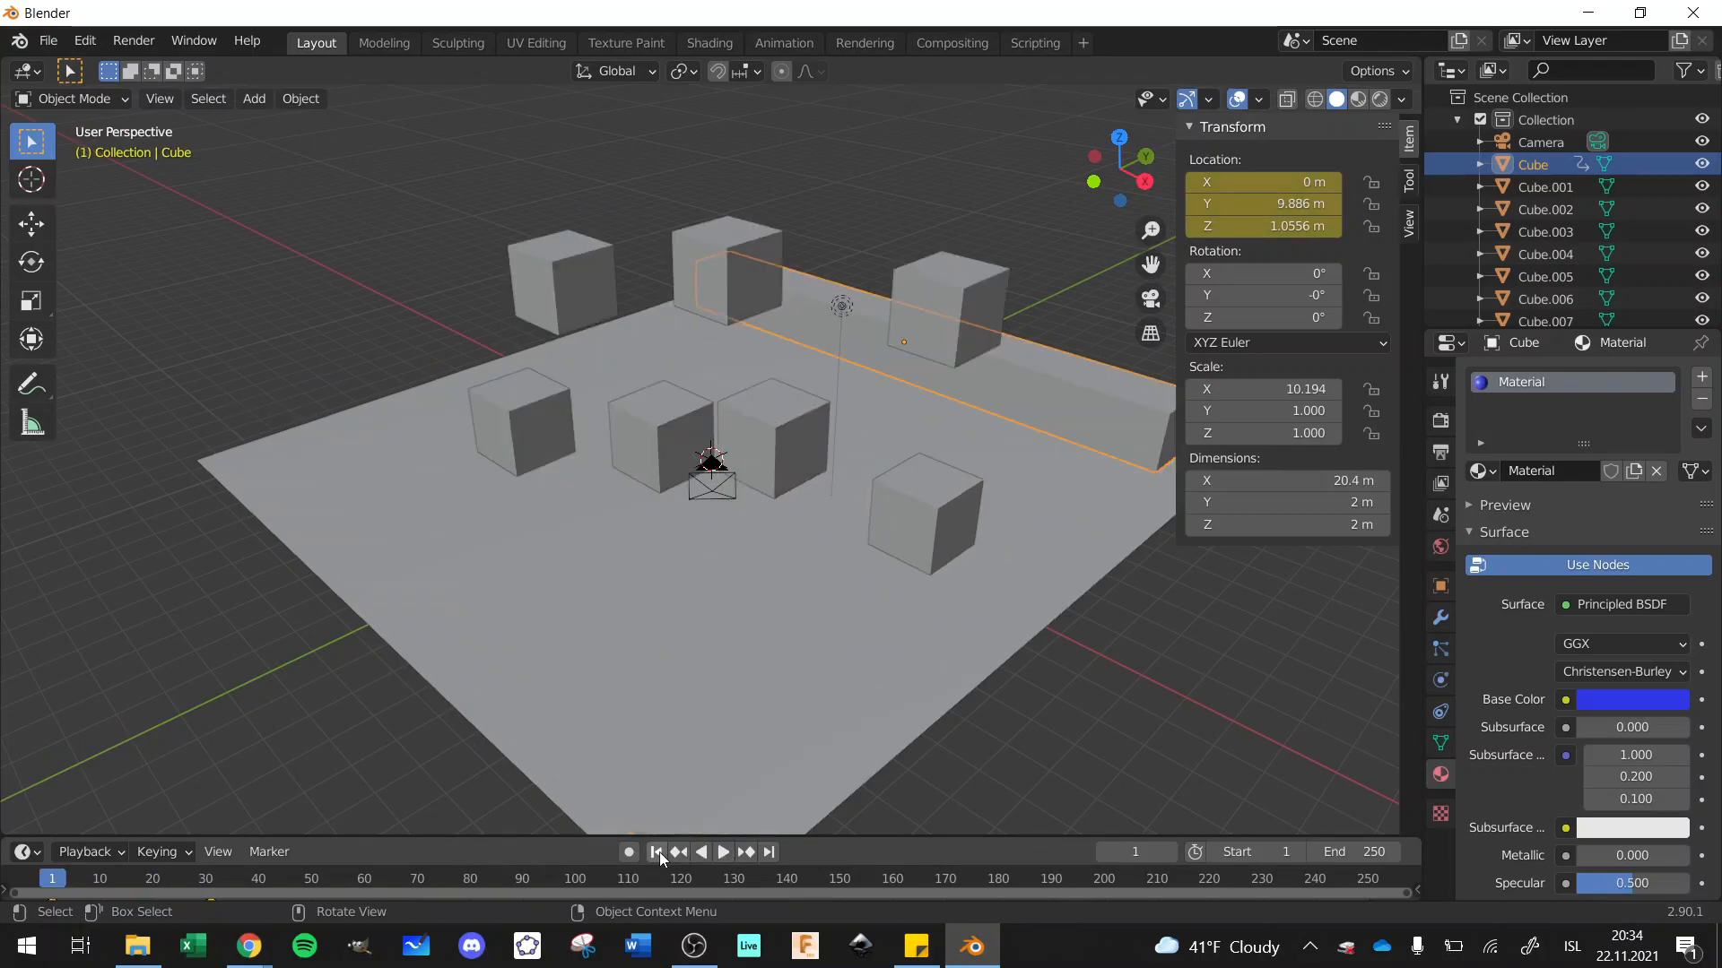
click(725, 851)
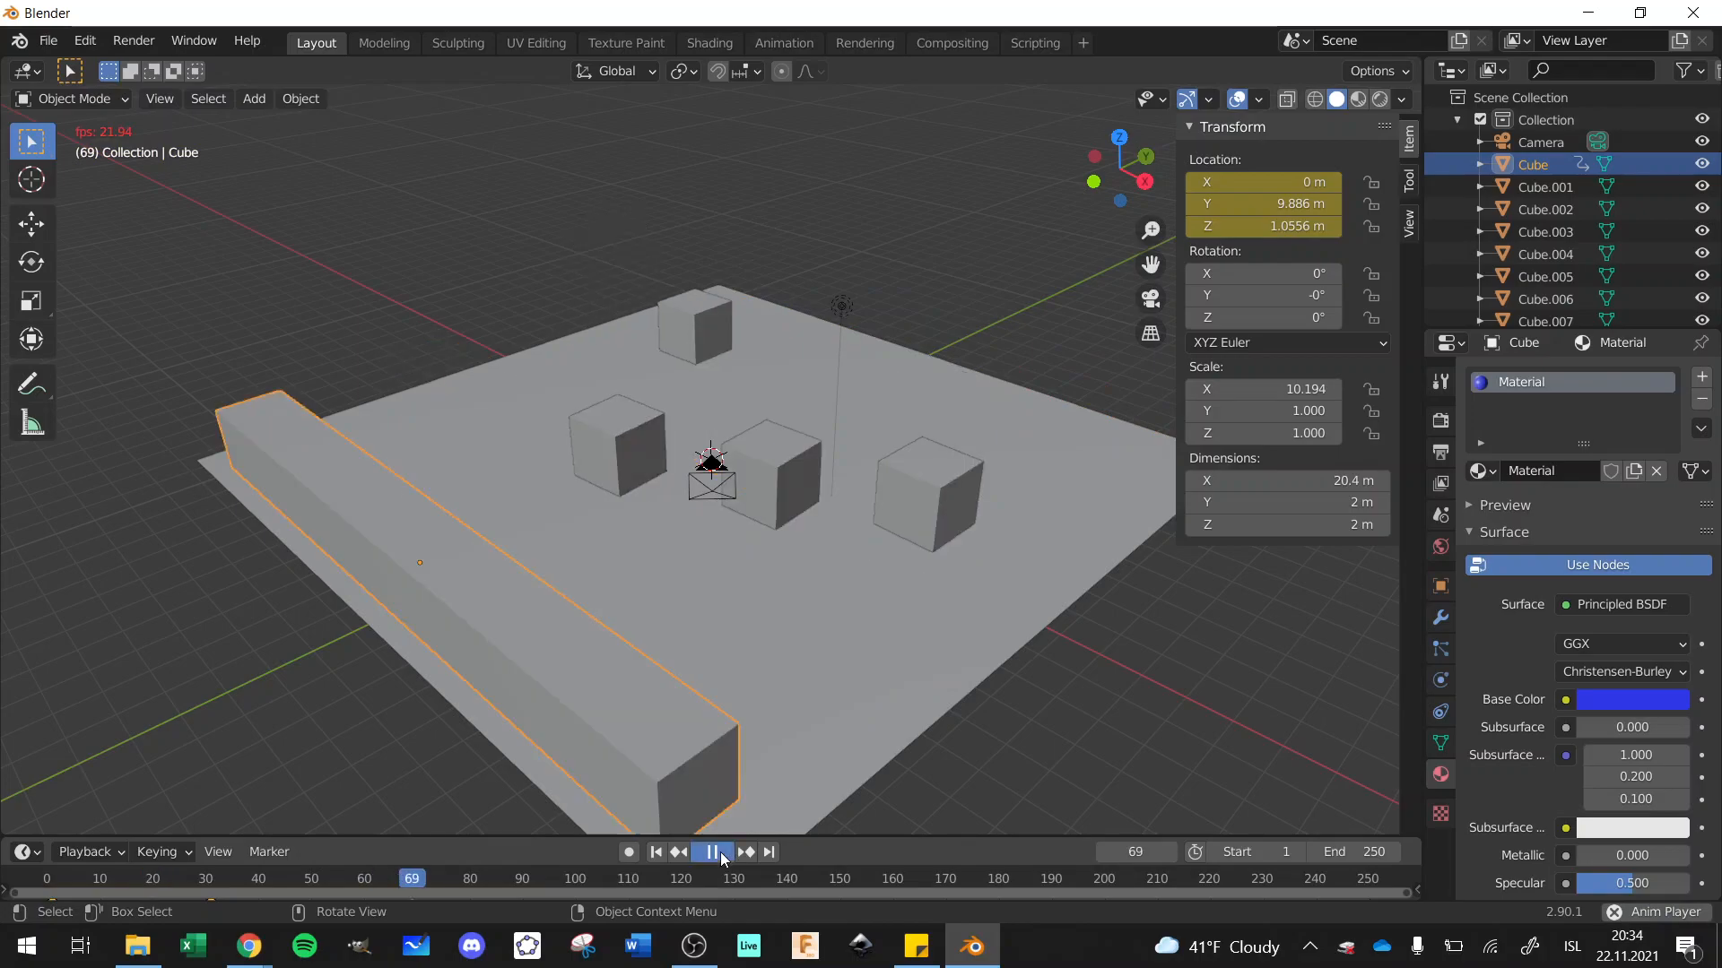
click(723, 854)
click(658, 853)
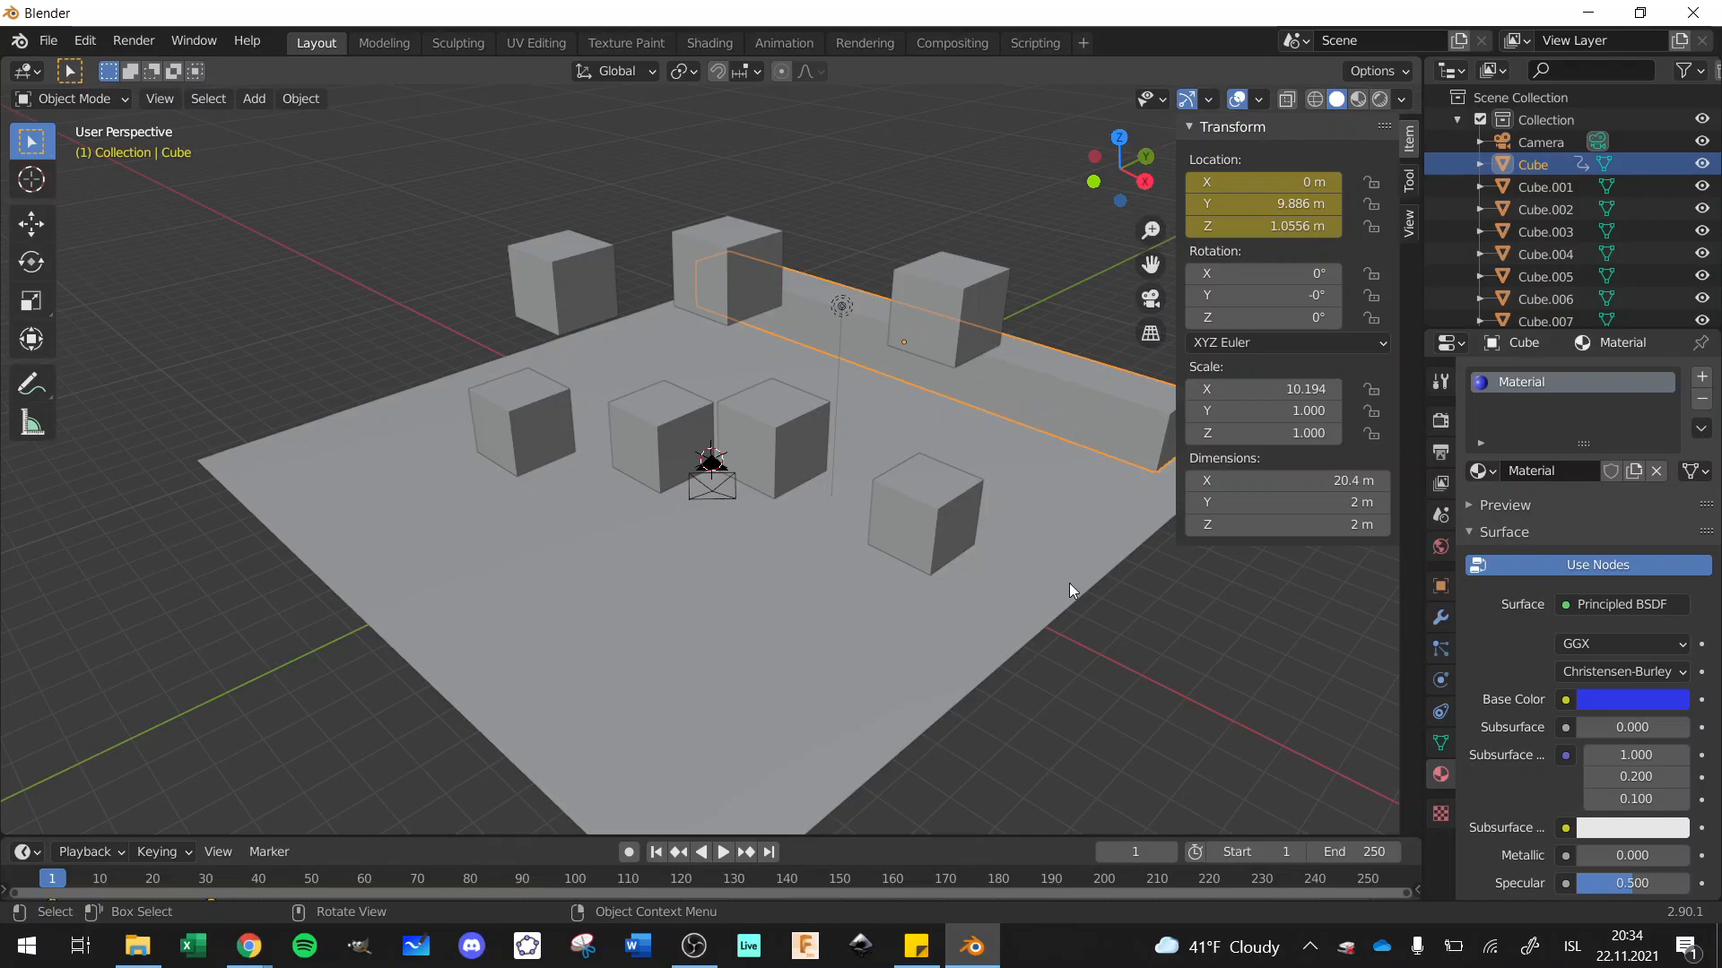
Step: Move the middle one of the three high cubes to about X -1.4 m, Y -9 m, Z 2.2 m
click(728, 240)
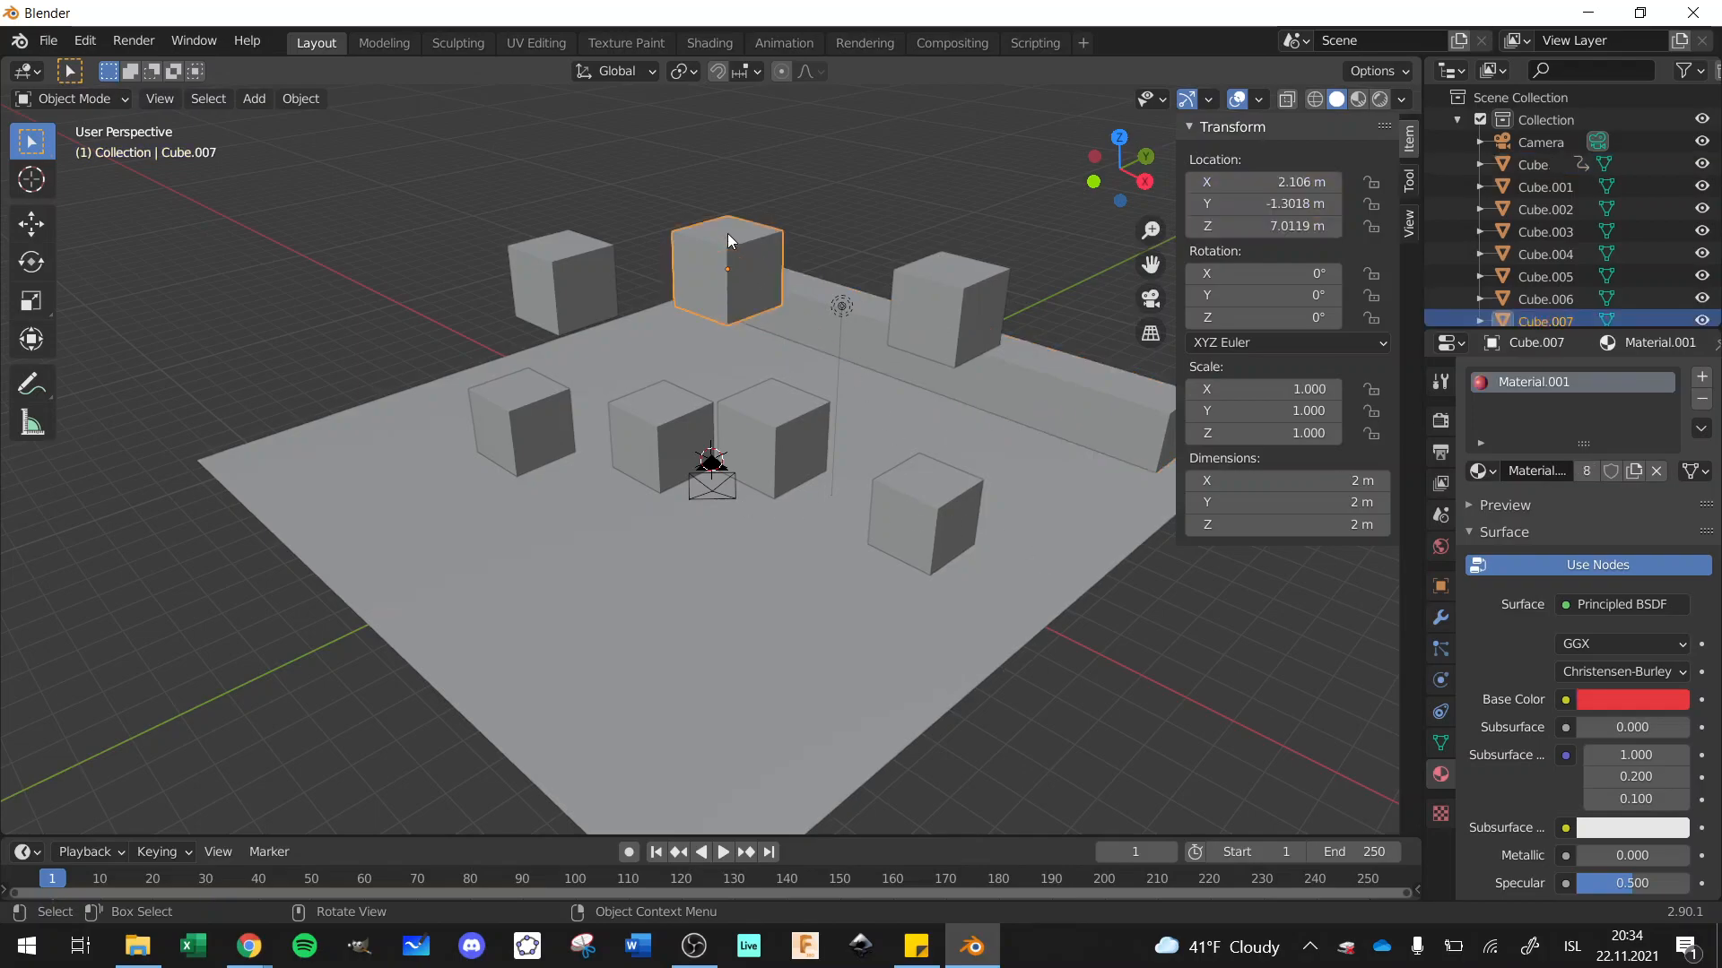
key(g)
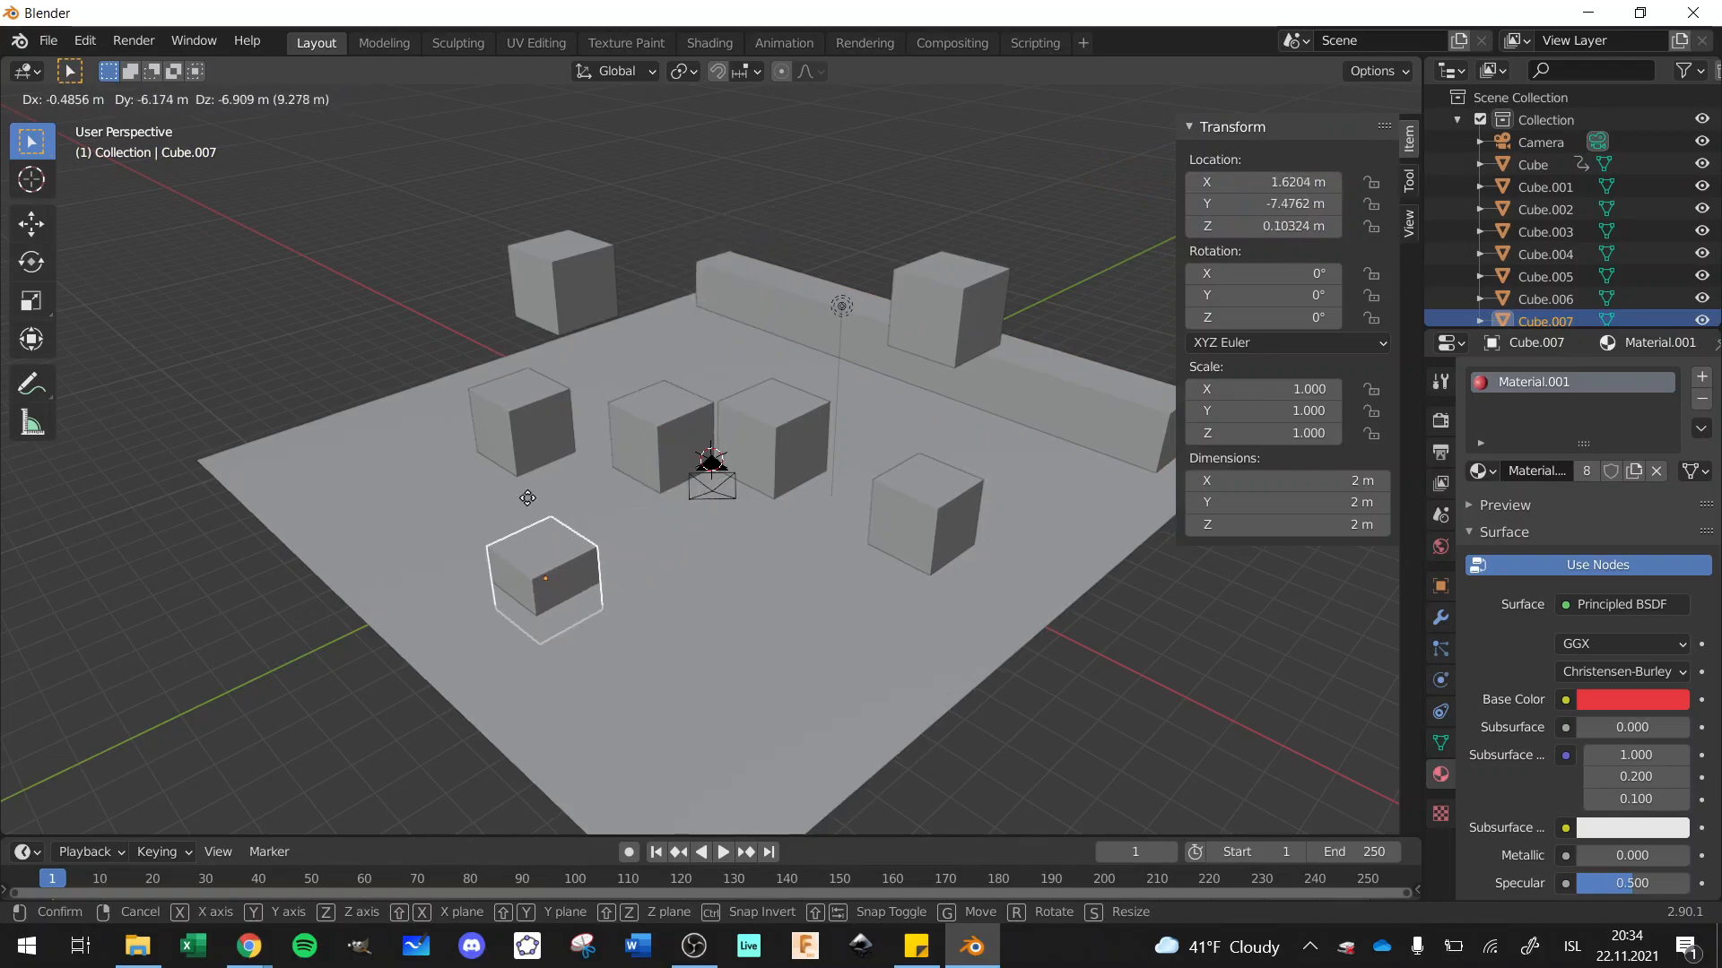
click(408, 411)
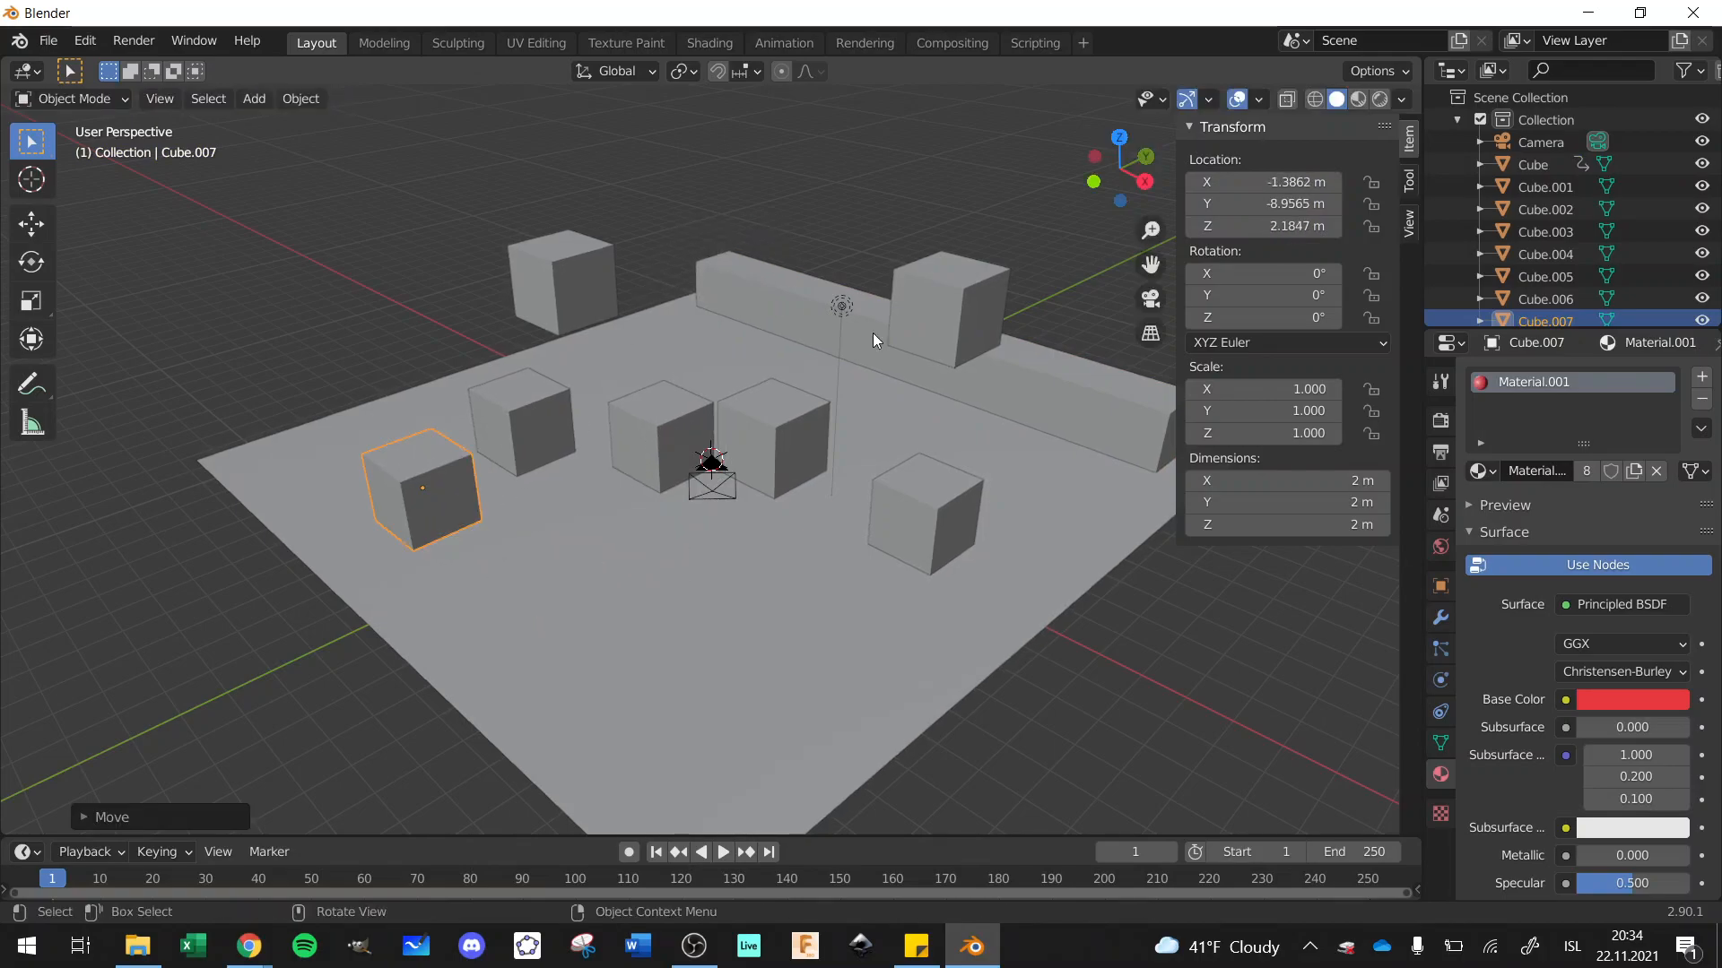
Step: Move the high cube nearest the bar about -10.3 m along Y and deselect it
click(957, 289)
key(g)
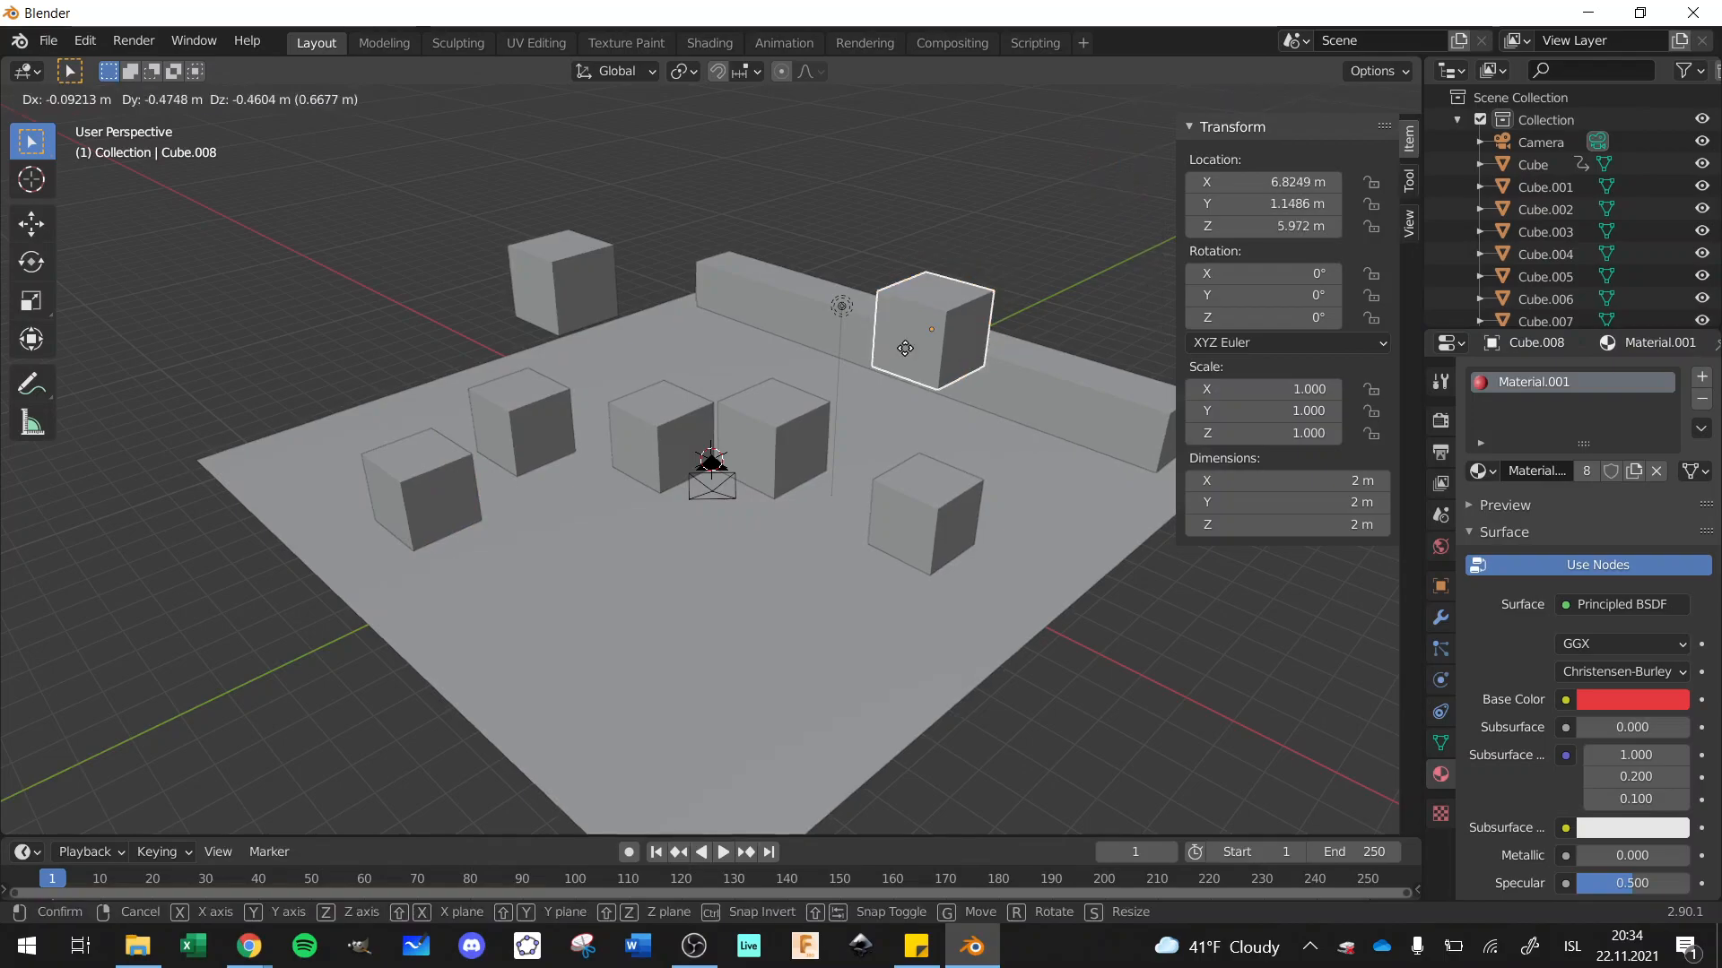
key(y)
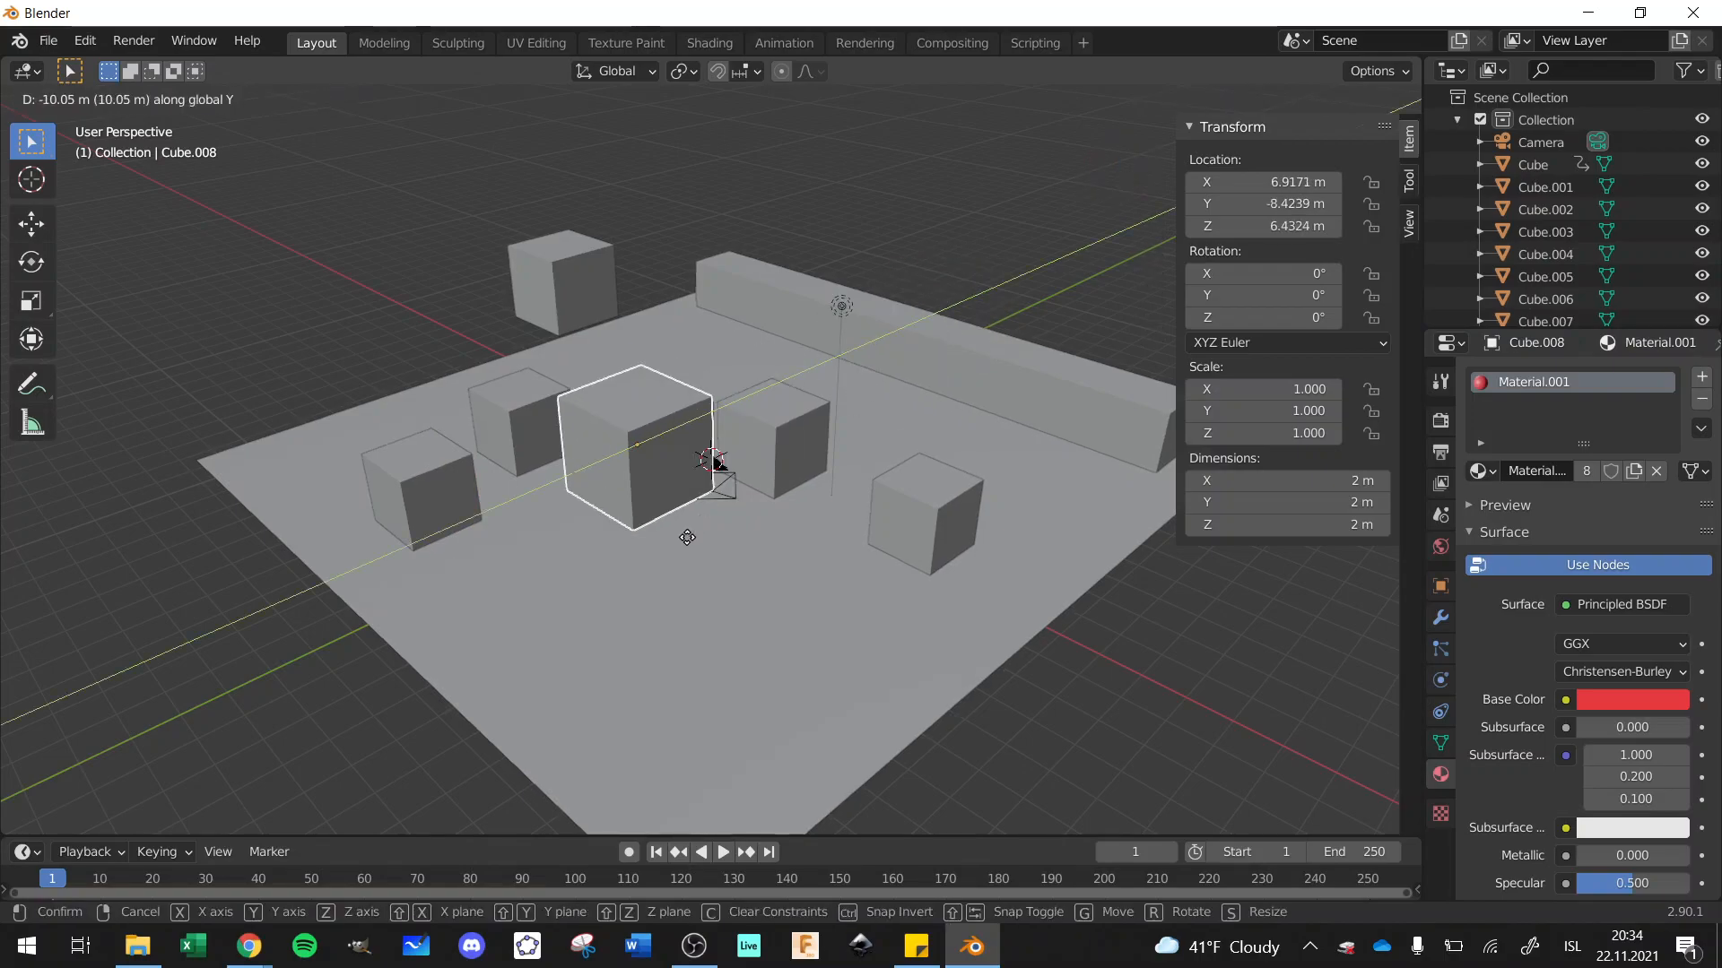
click(689, 539)
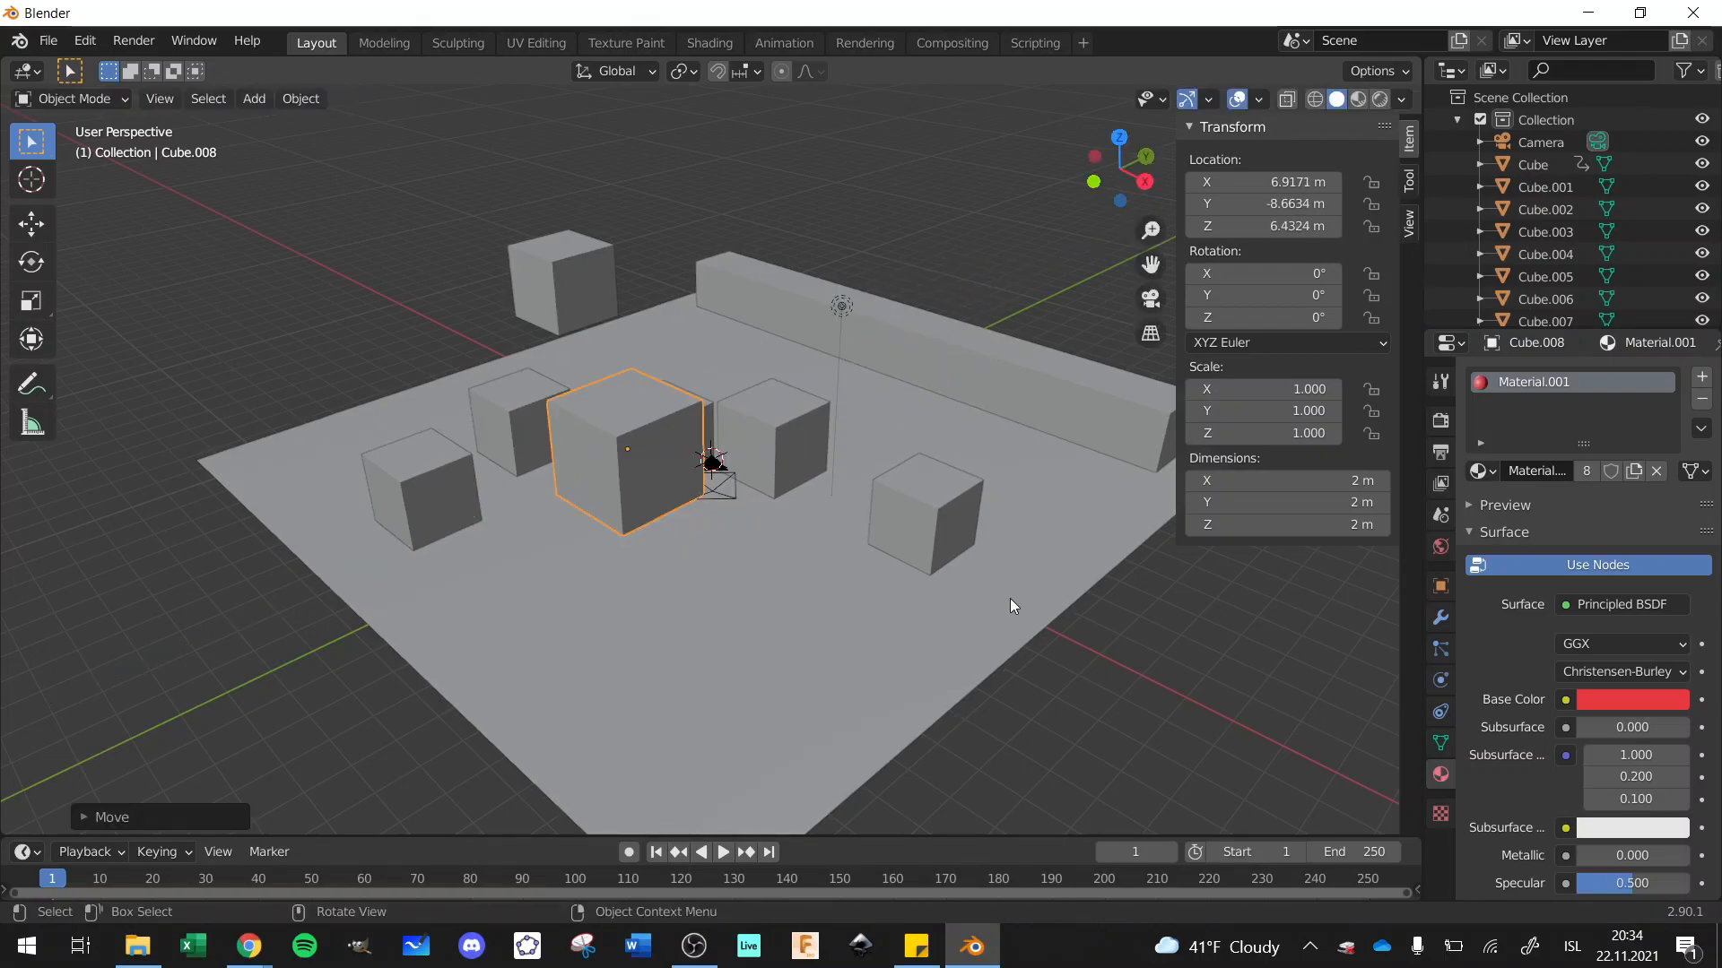
click(1166, 671)
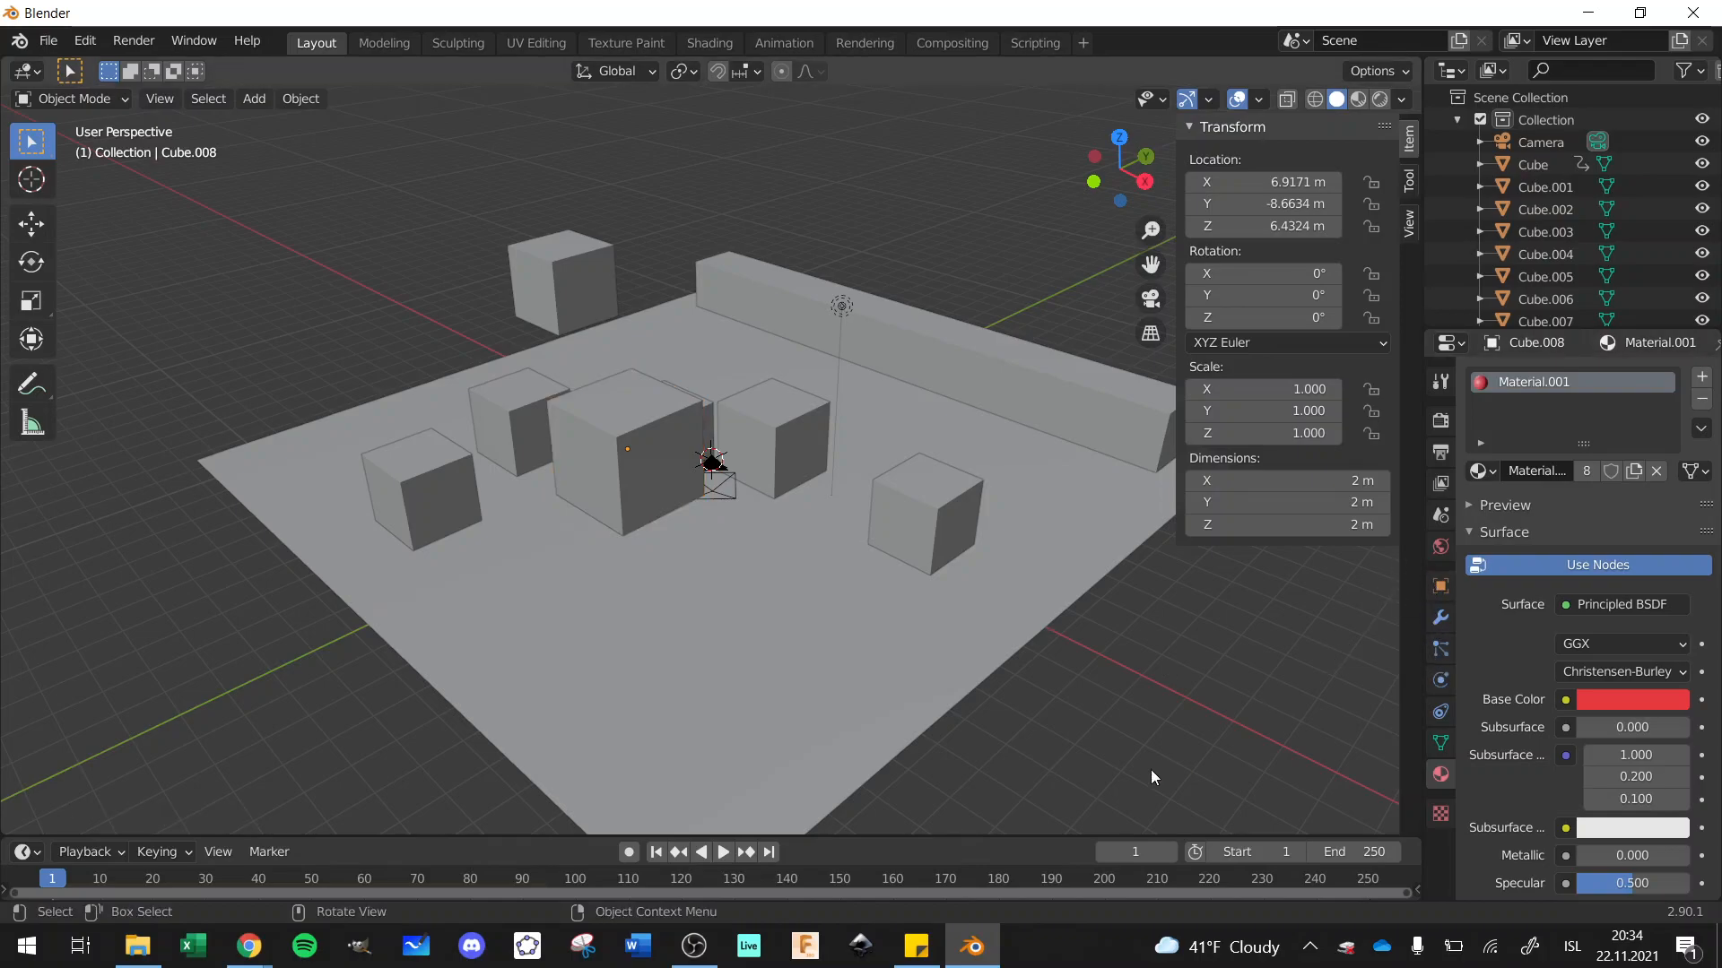
click(694, 946)
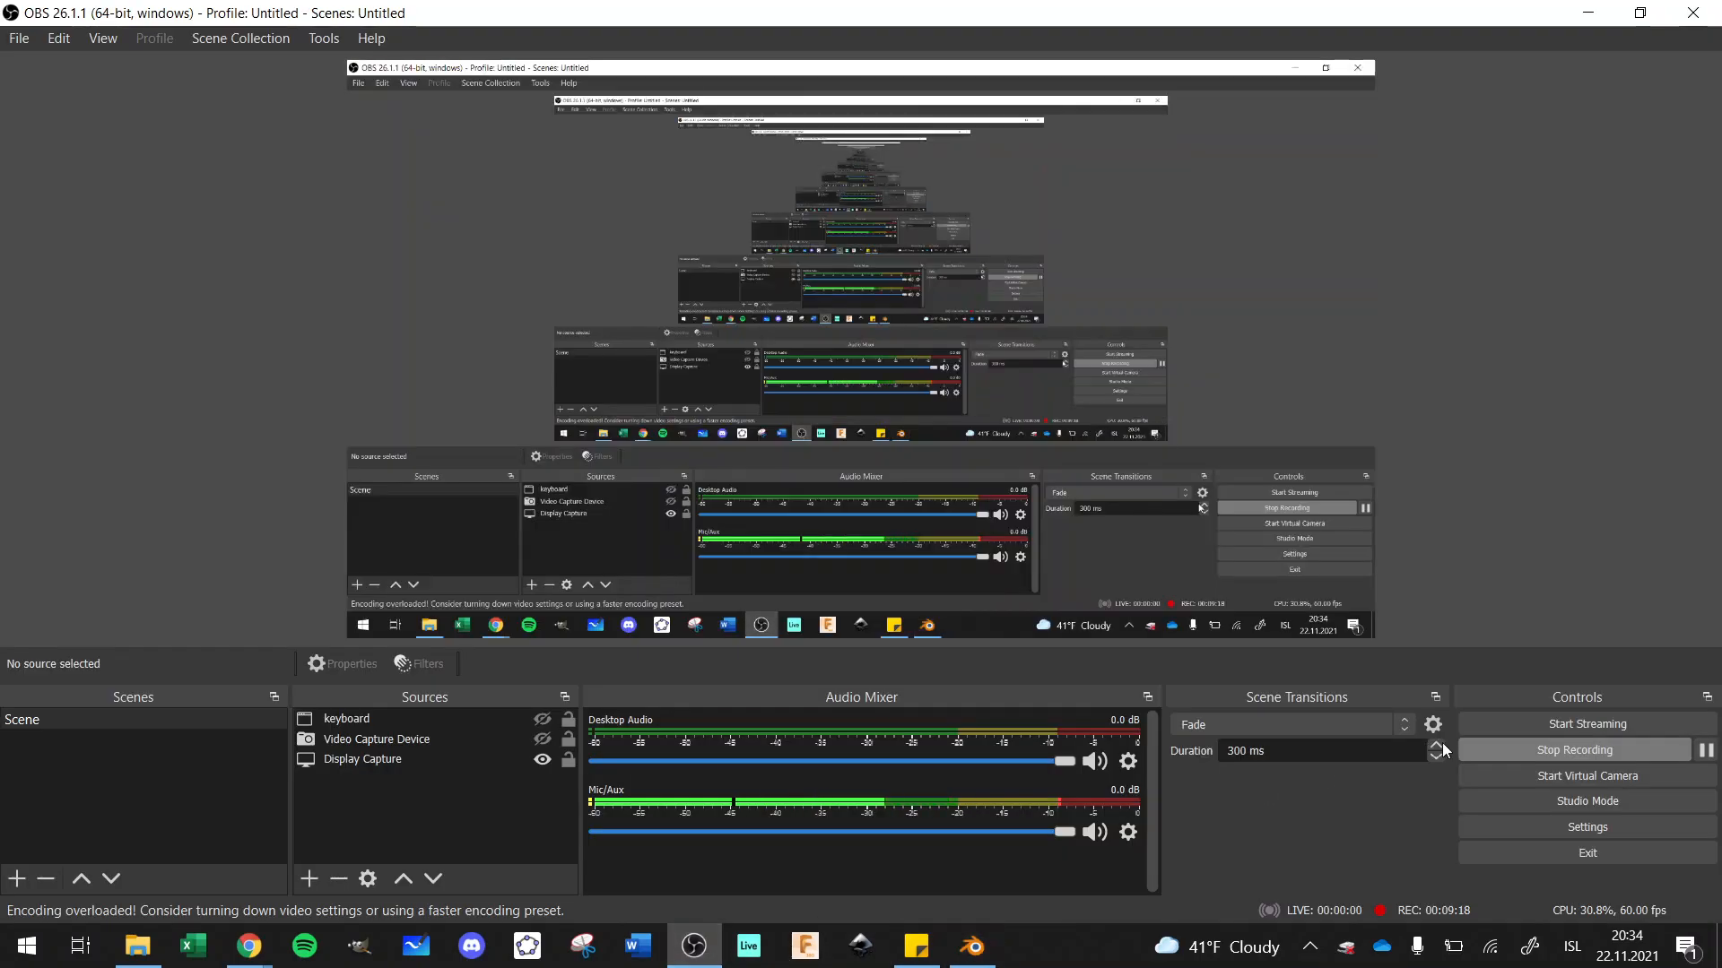
click(1704, 751)
click(972, 946)
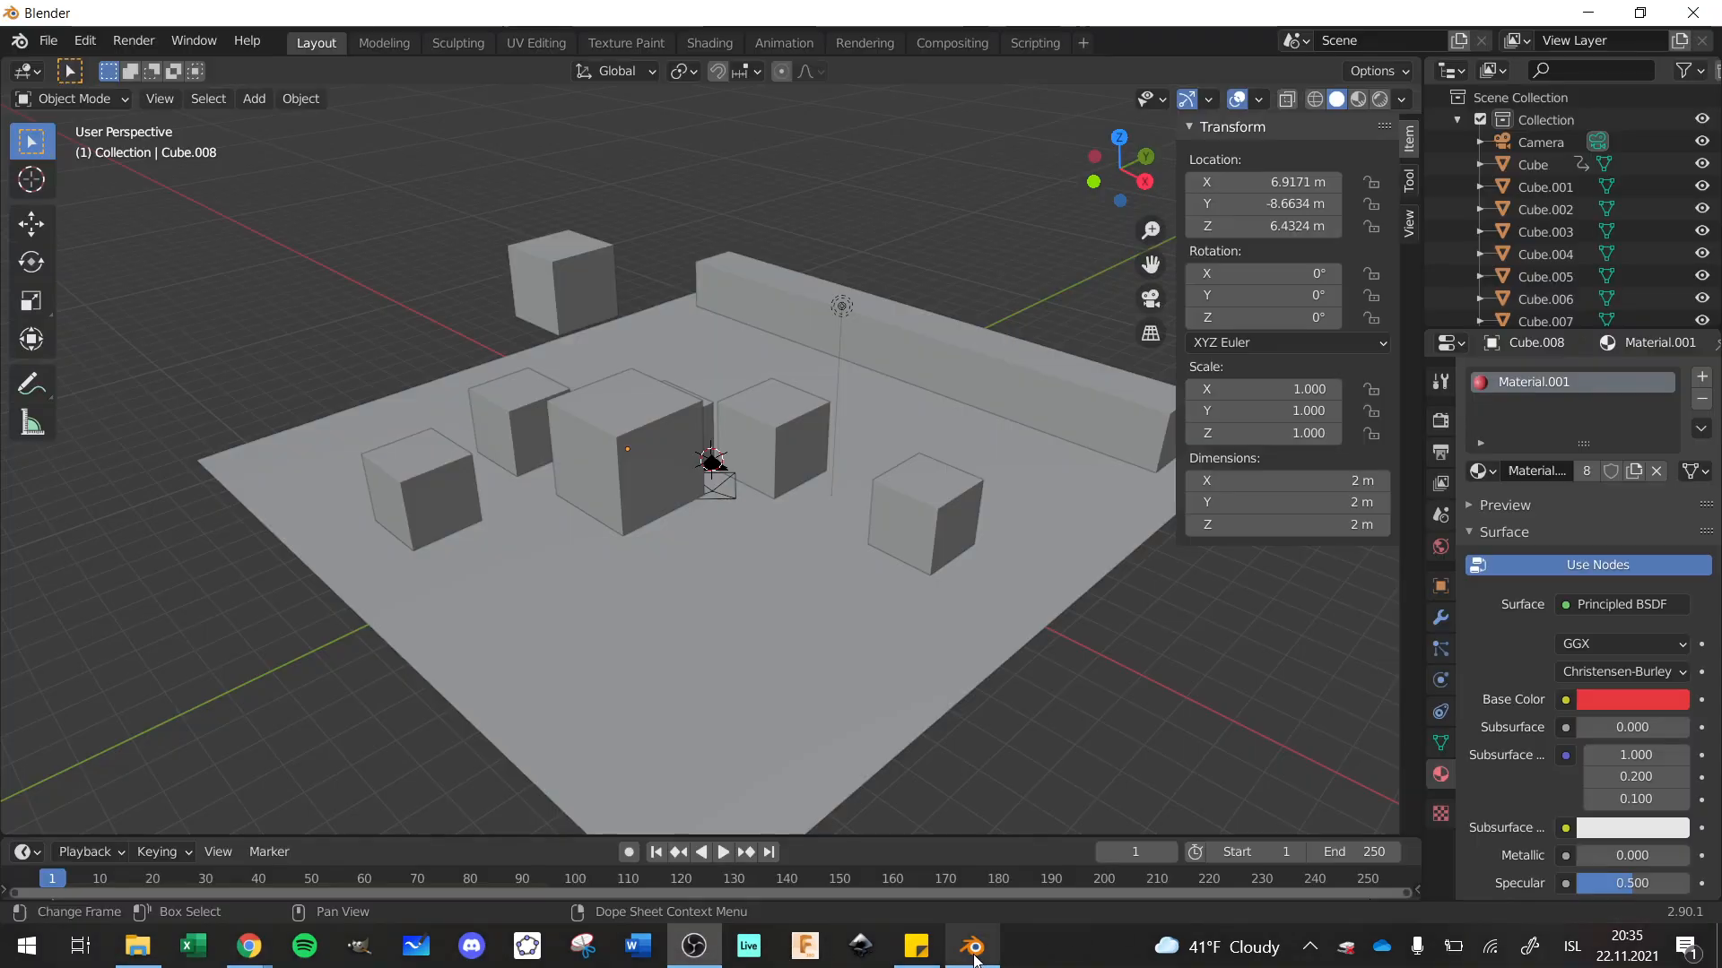
Step: Bake the Rigid Body World cache of the scene for frames 1 to 250
click(1438, 519)
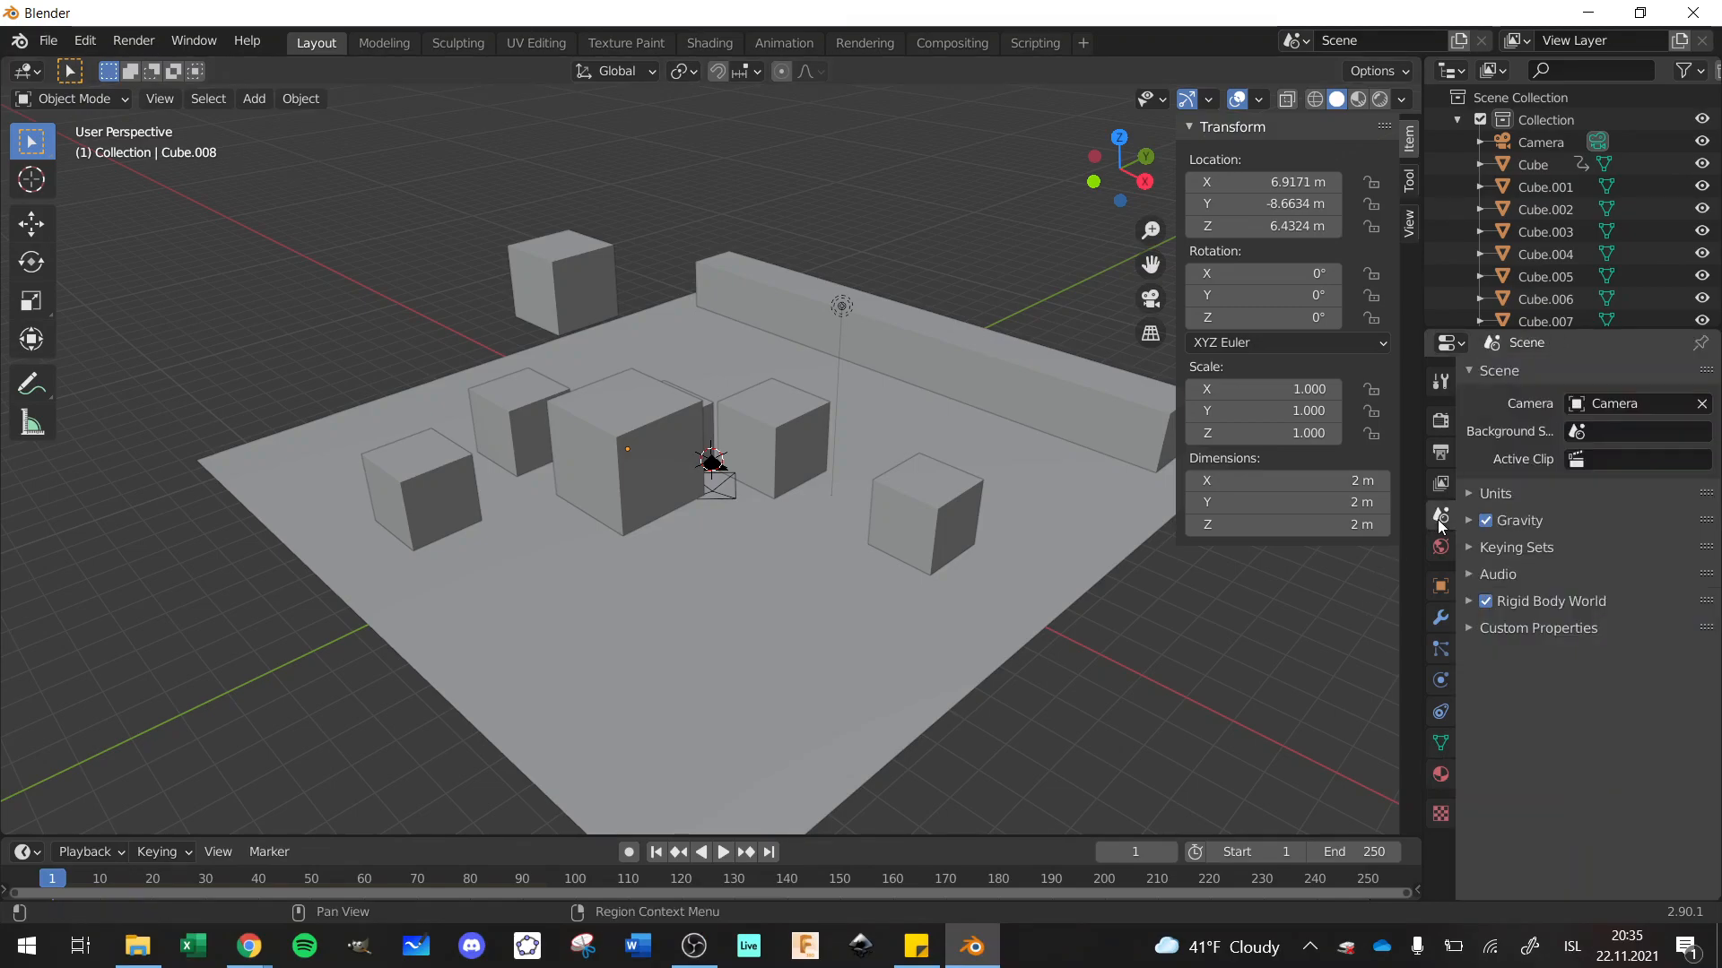
click(1467, 601)
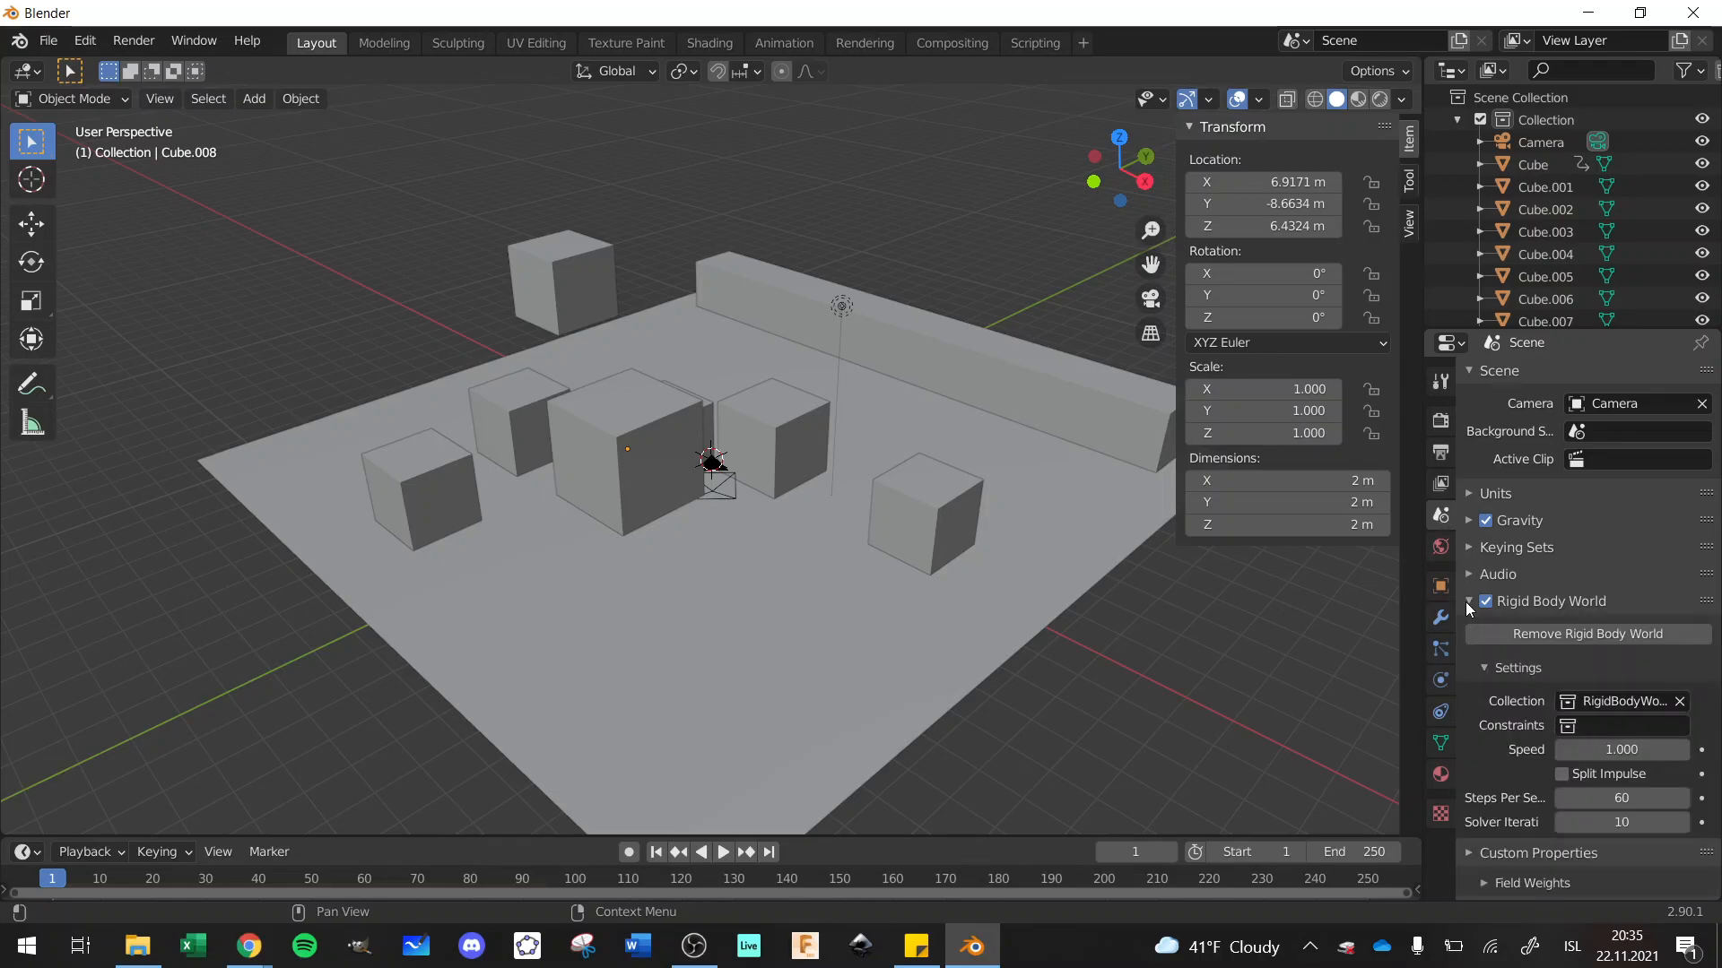
scroll(1476, 649, down, 1)
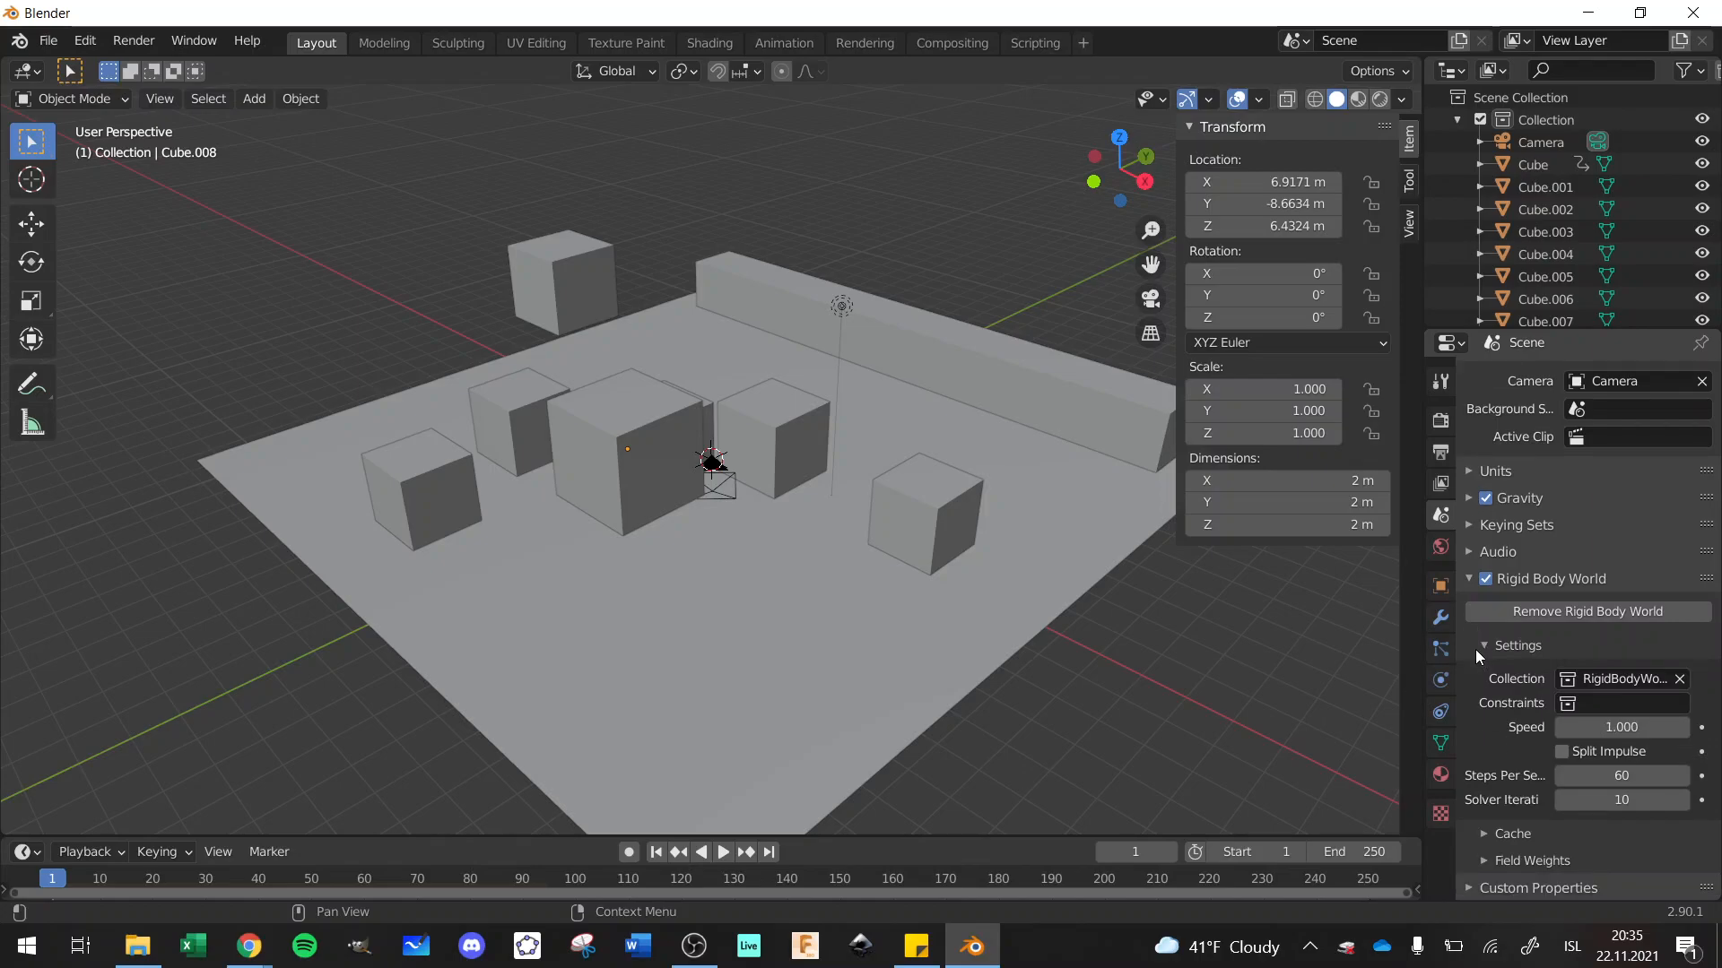
click(1481, 836)
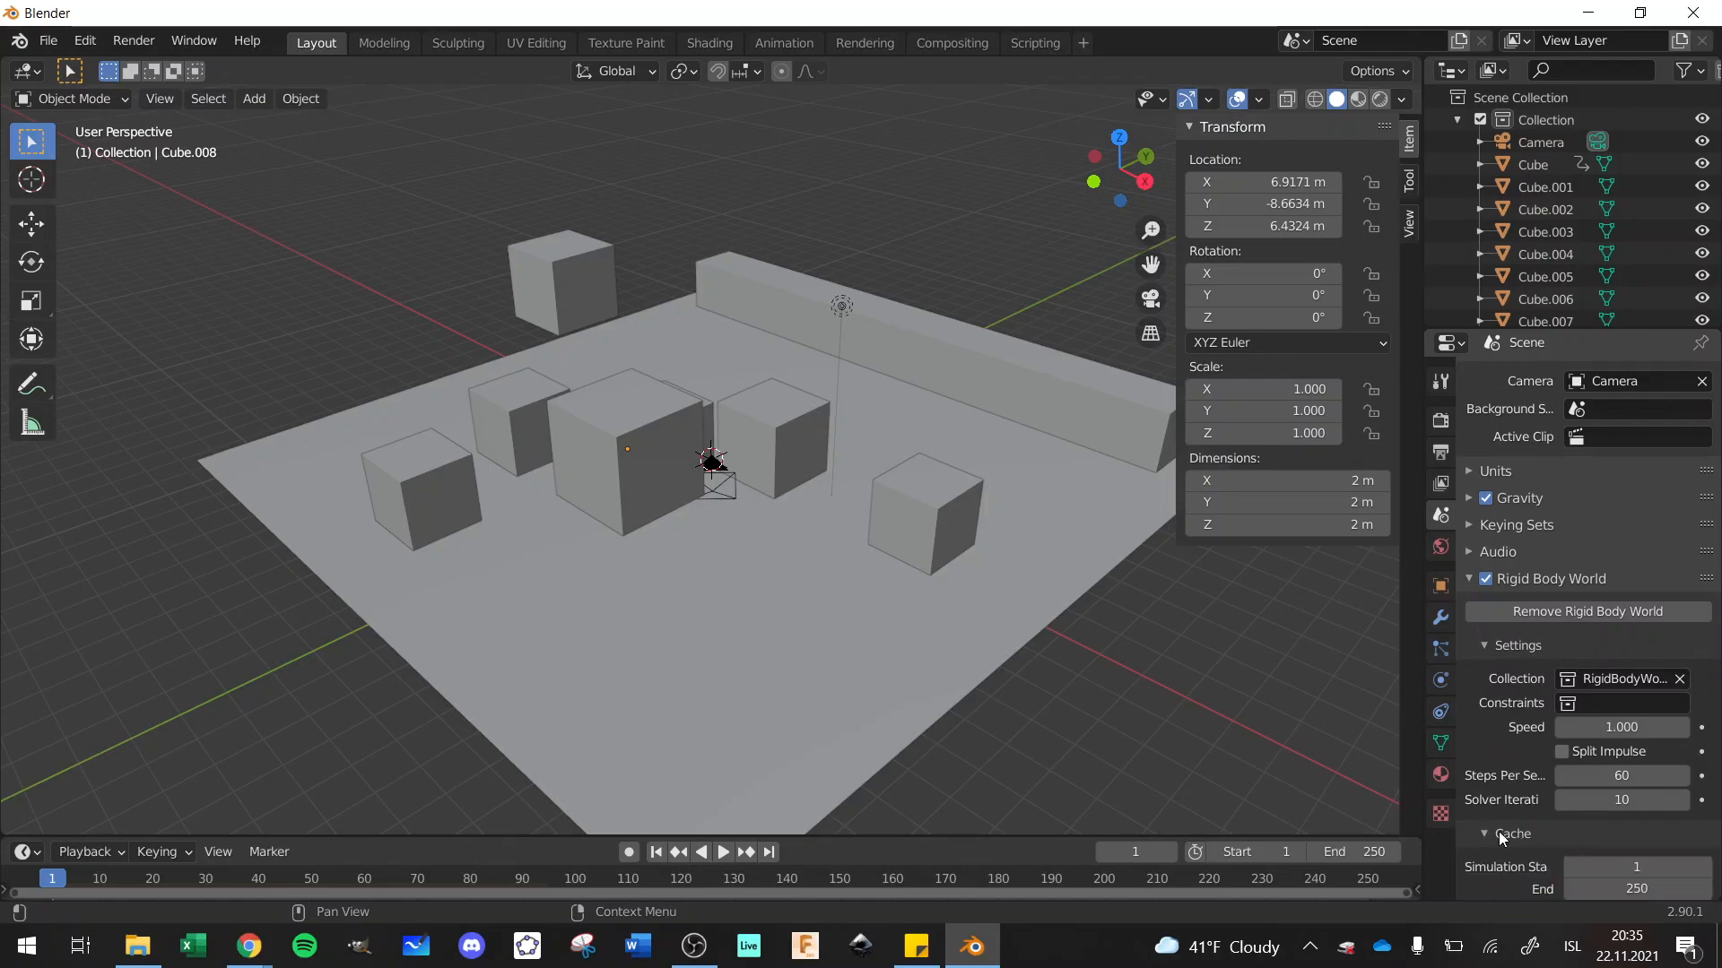
scroll(1499, 831, down, 5)
scroll(1498, 832, down, 5)
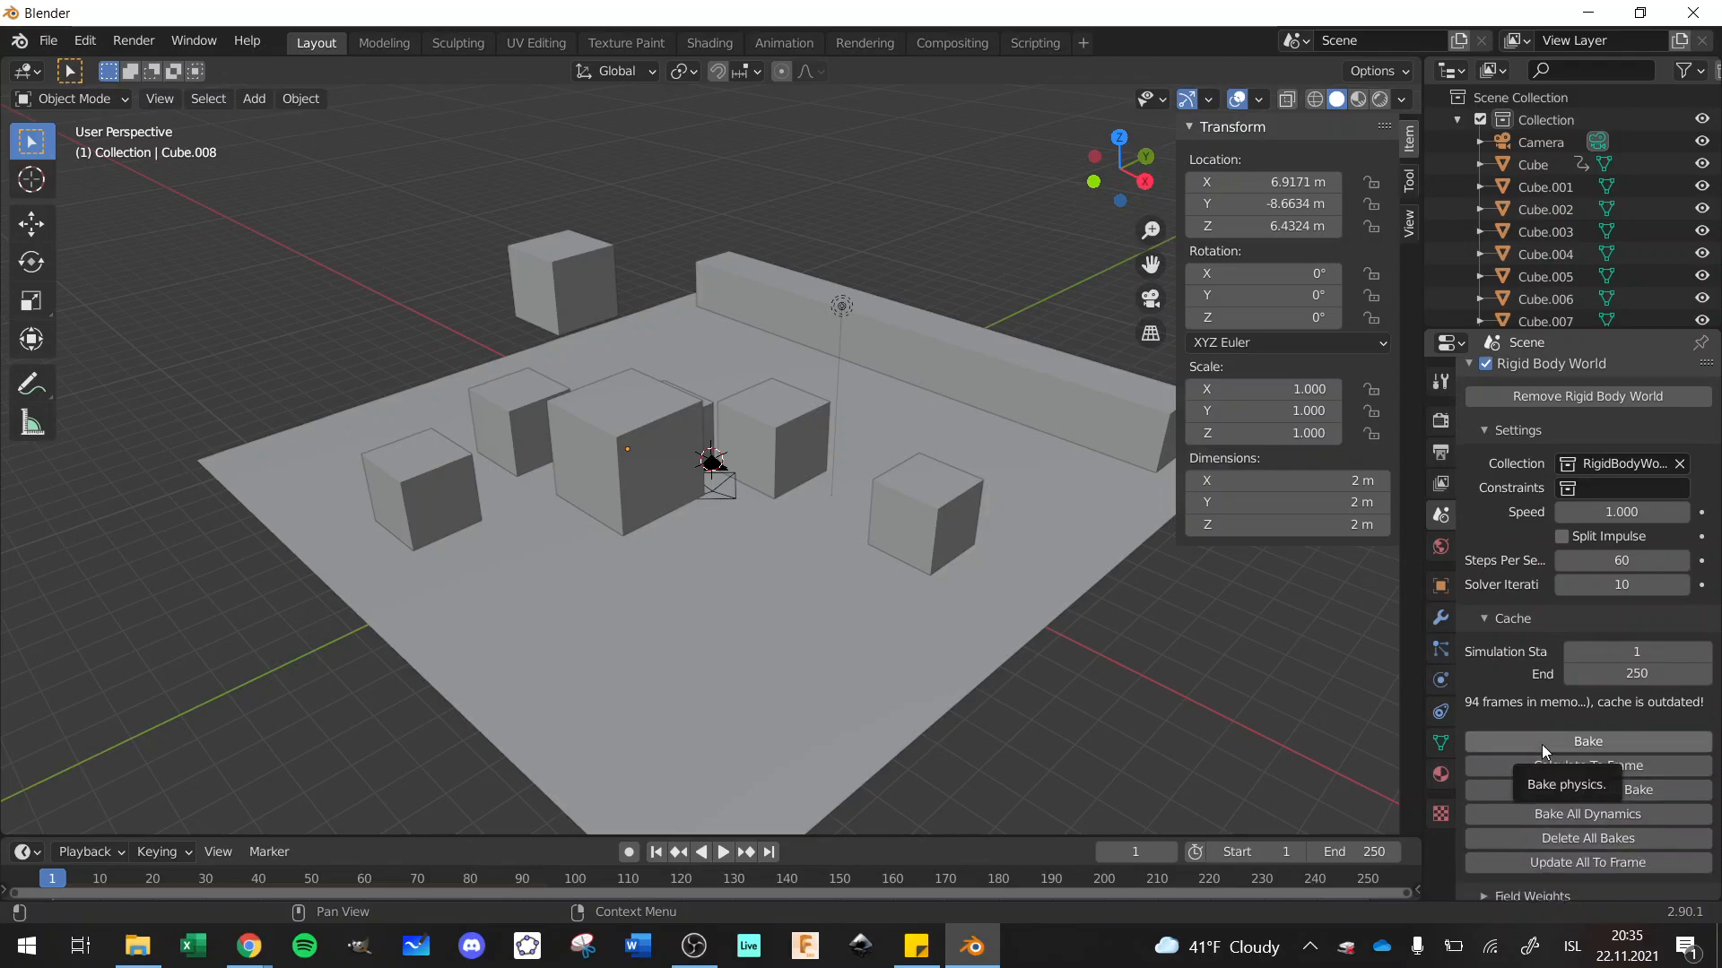
click(1541, 744)
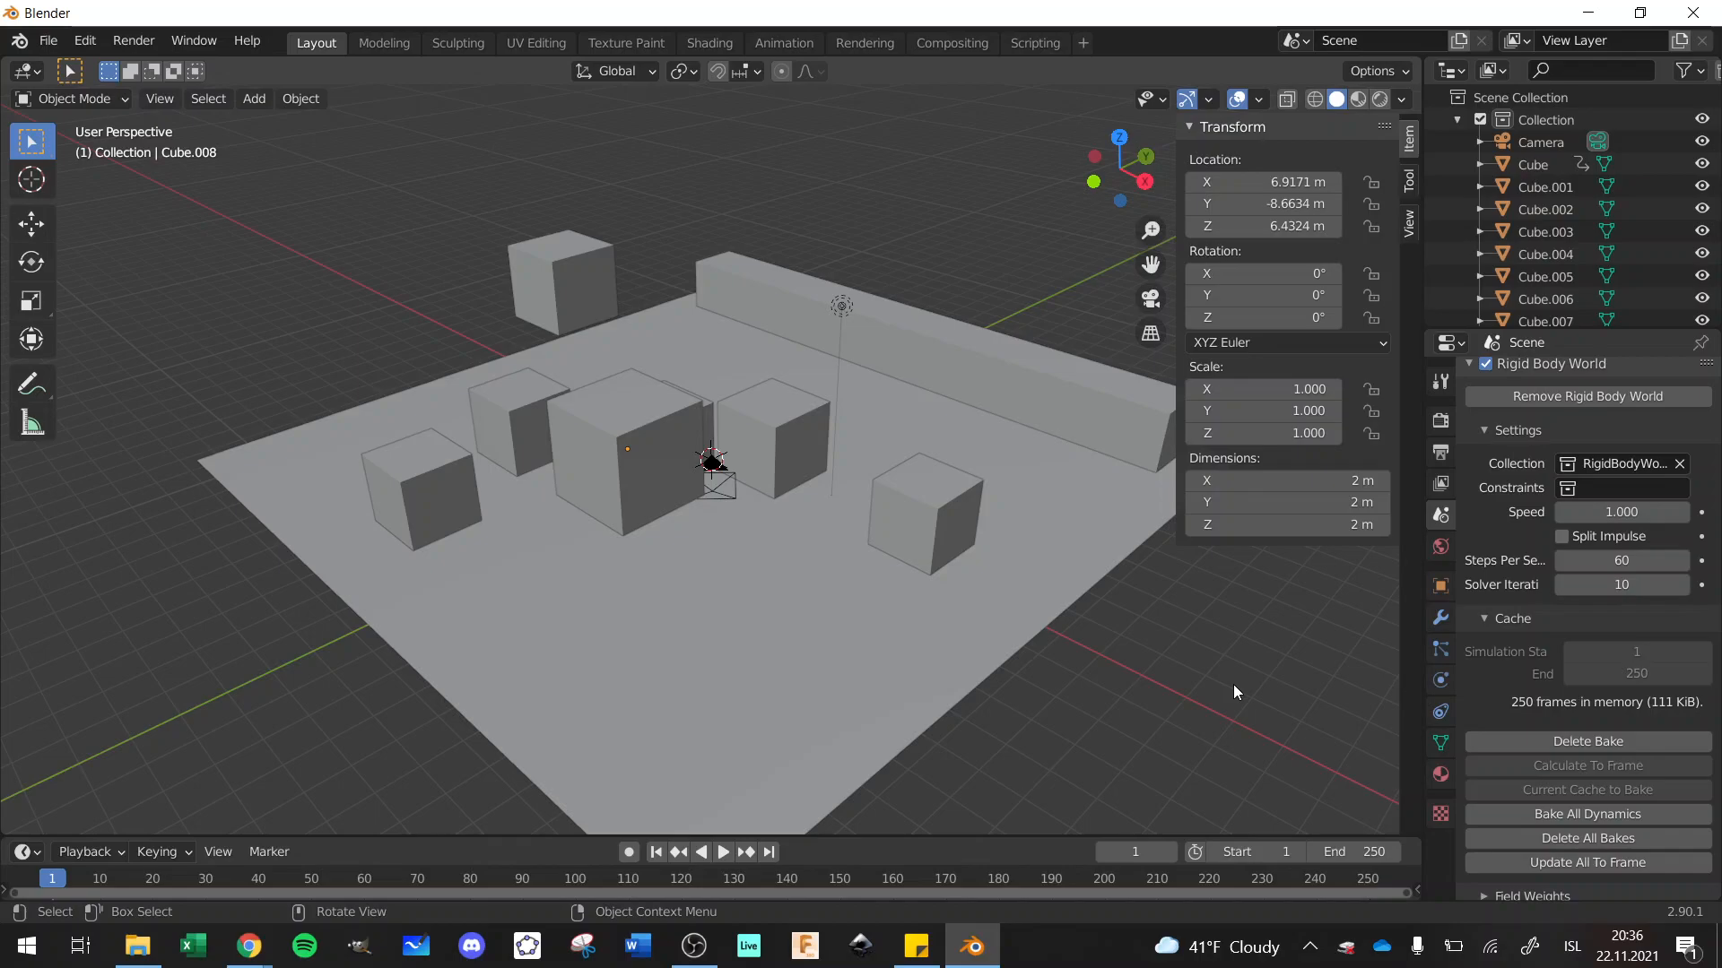
Step: Look through the scene camera and lock the camera to the view
key(n)
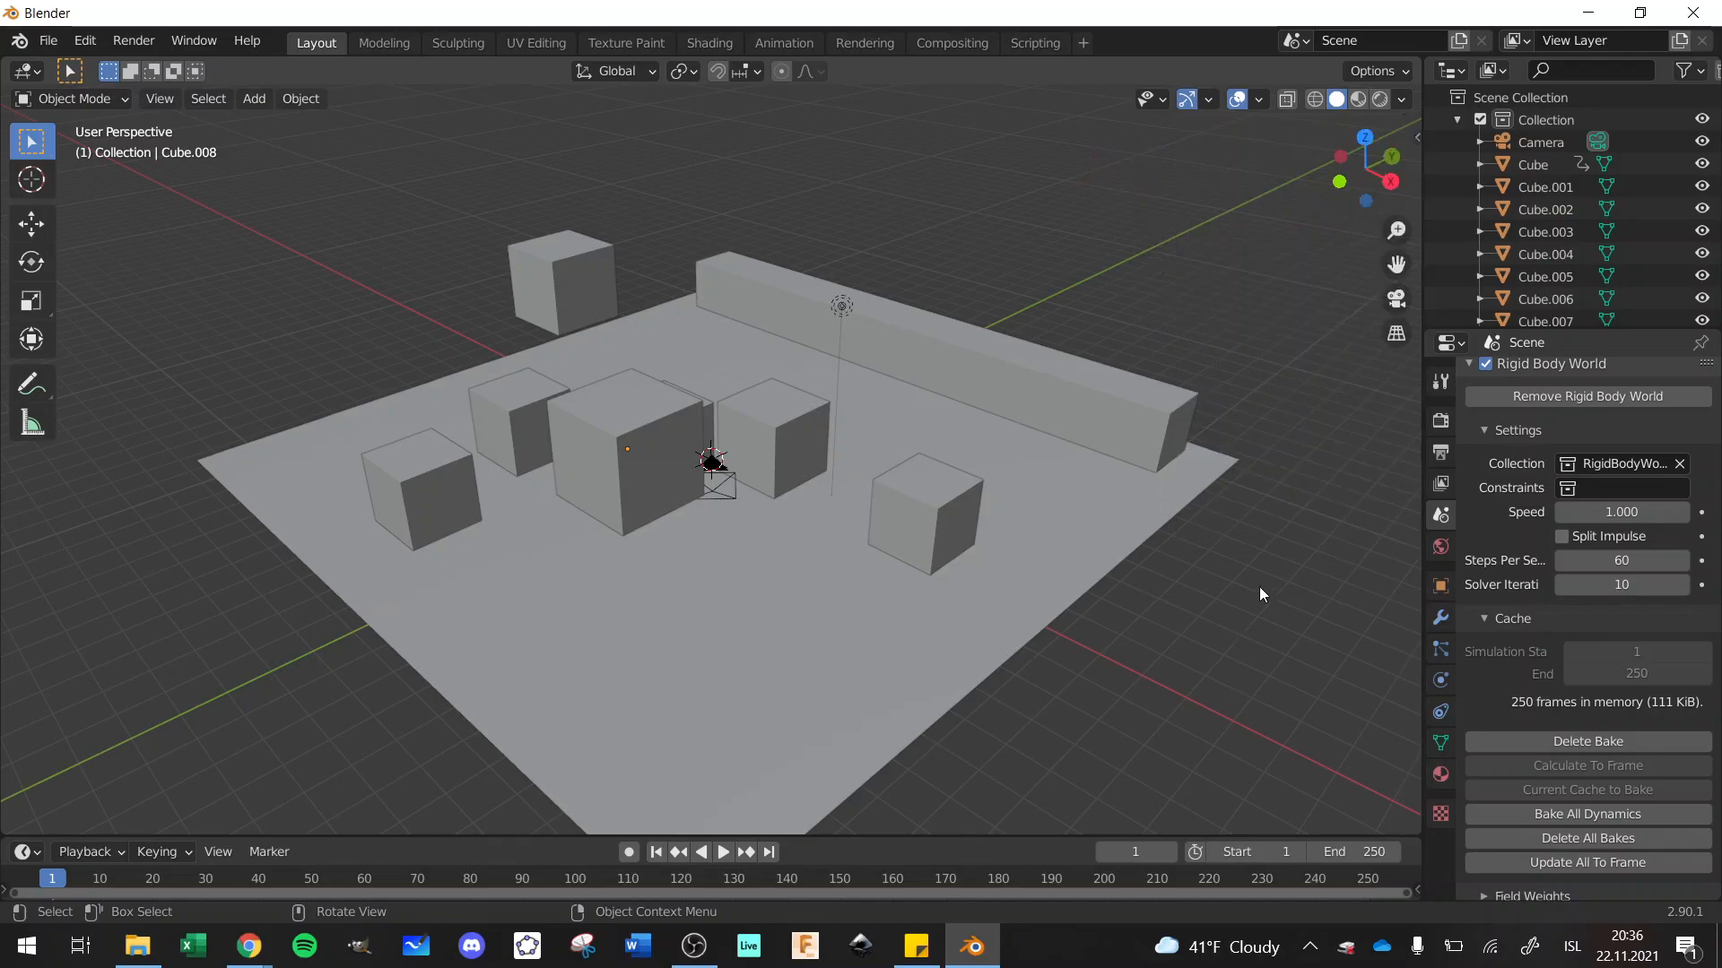
click(1392, 300)
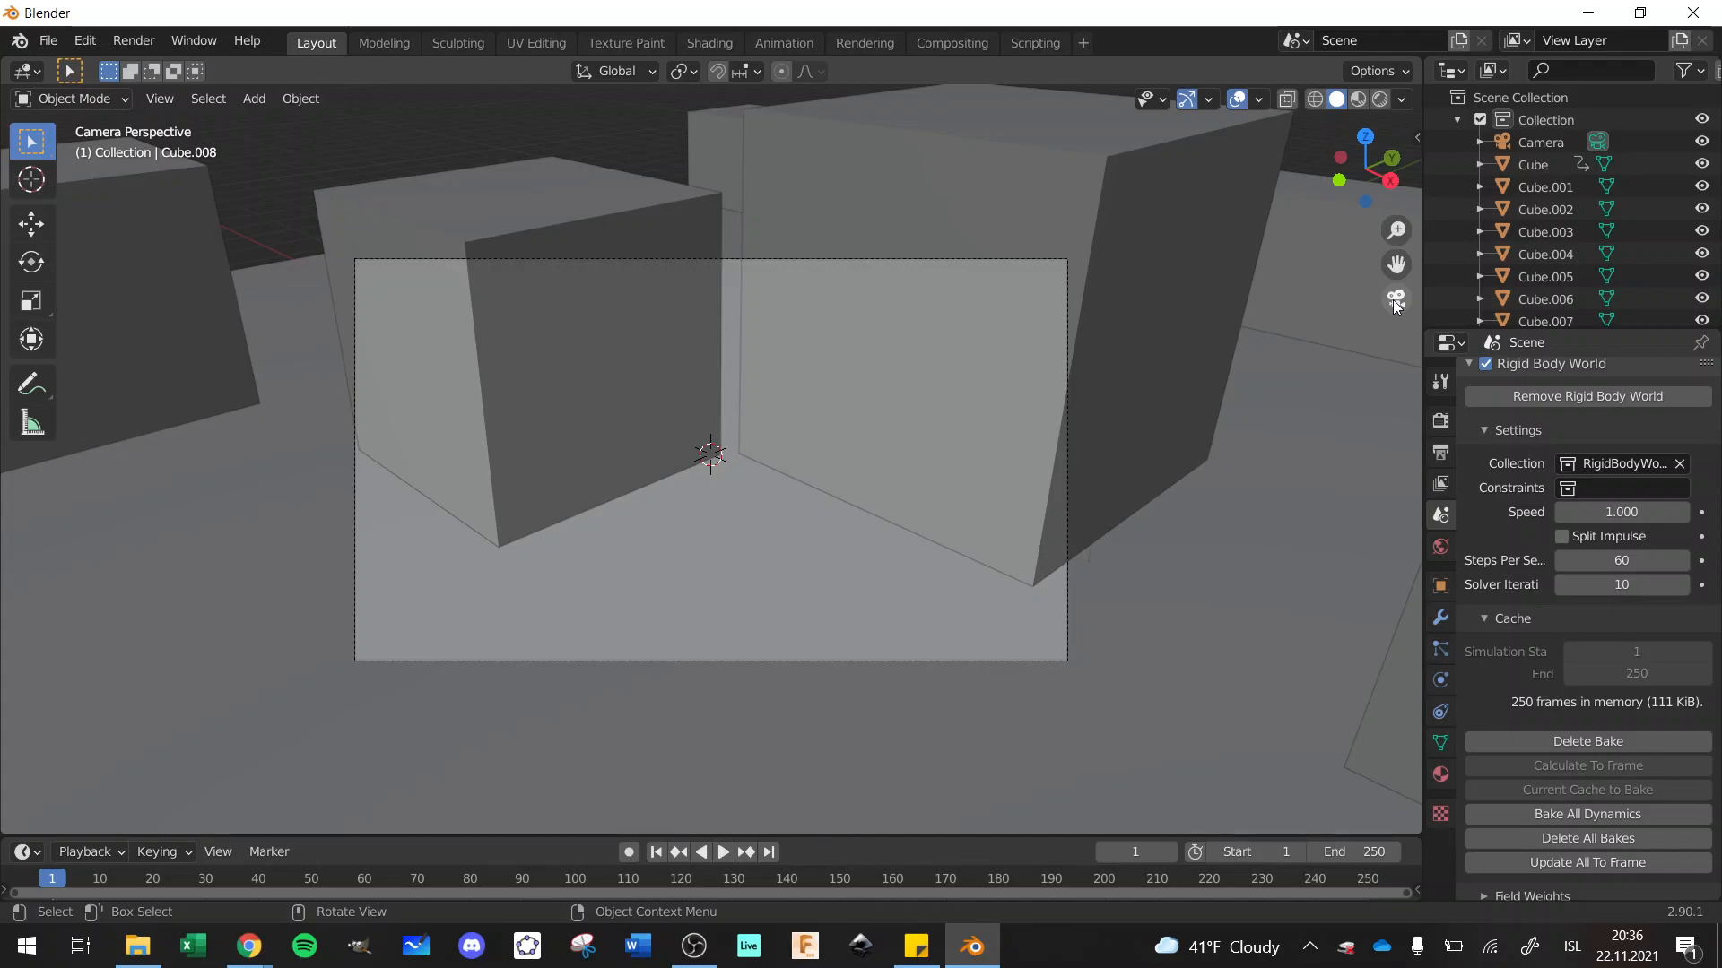
key(n)
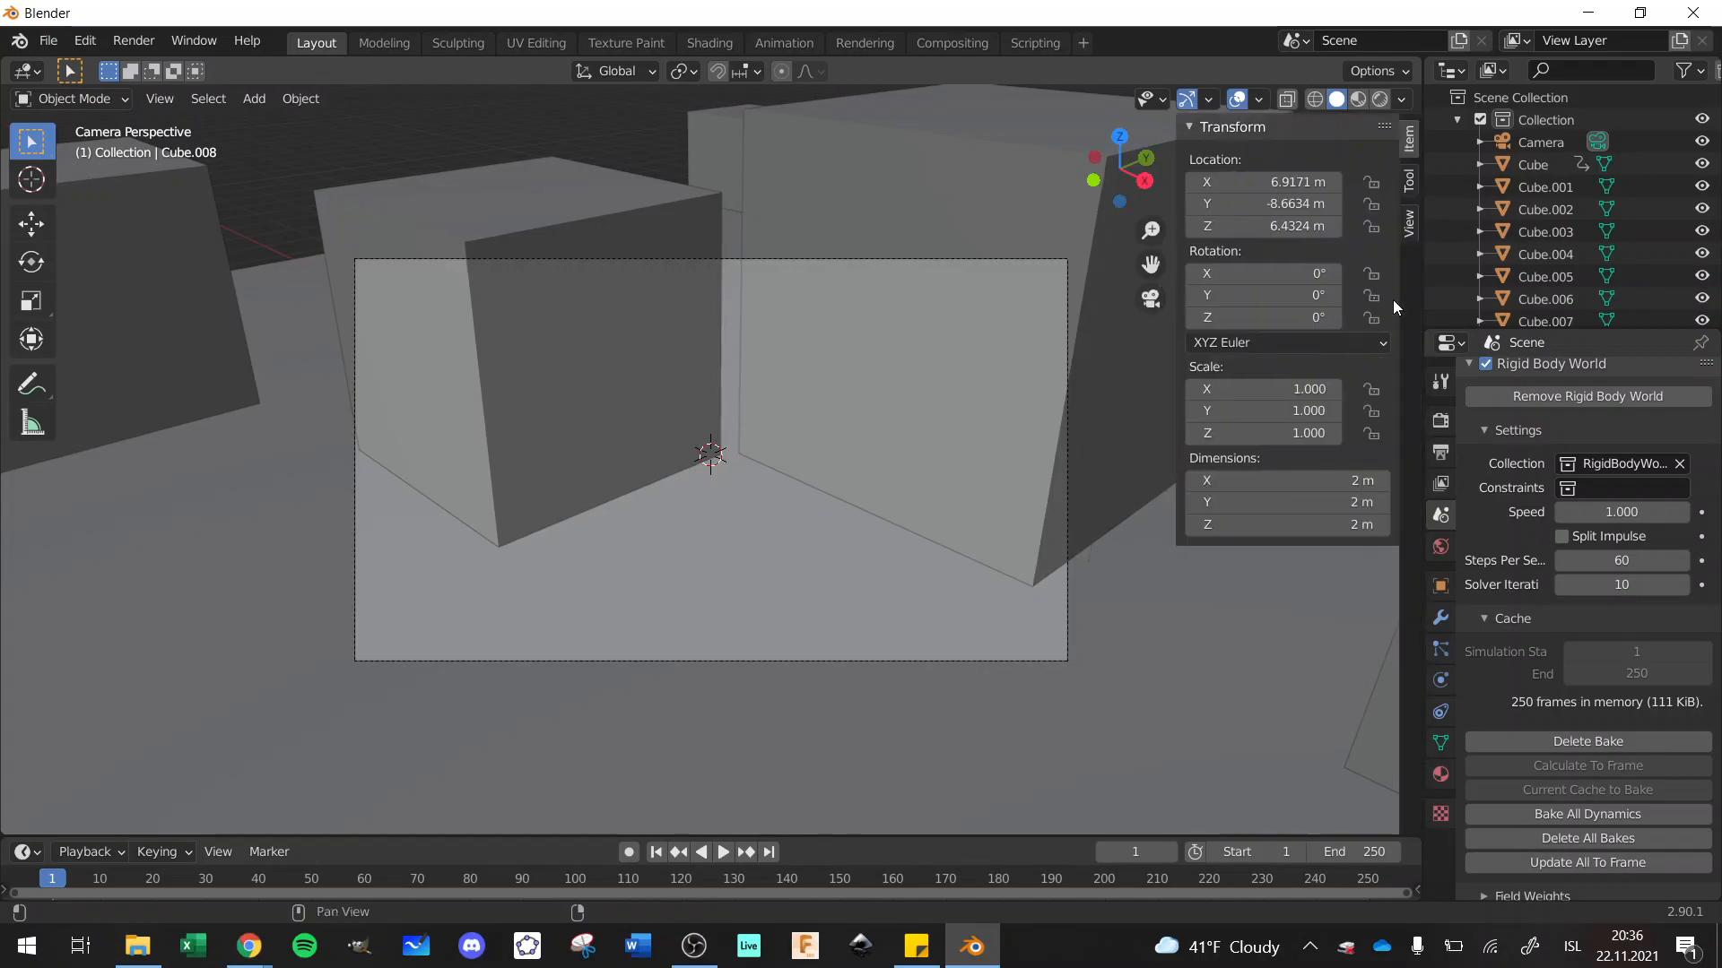
click(1409, 181)
click(1410, 224)
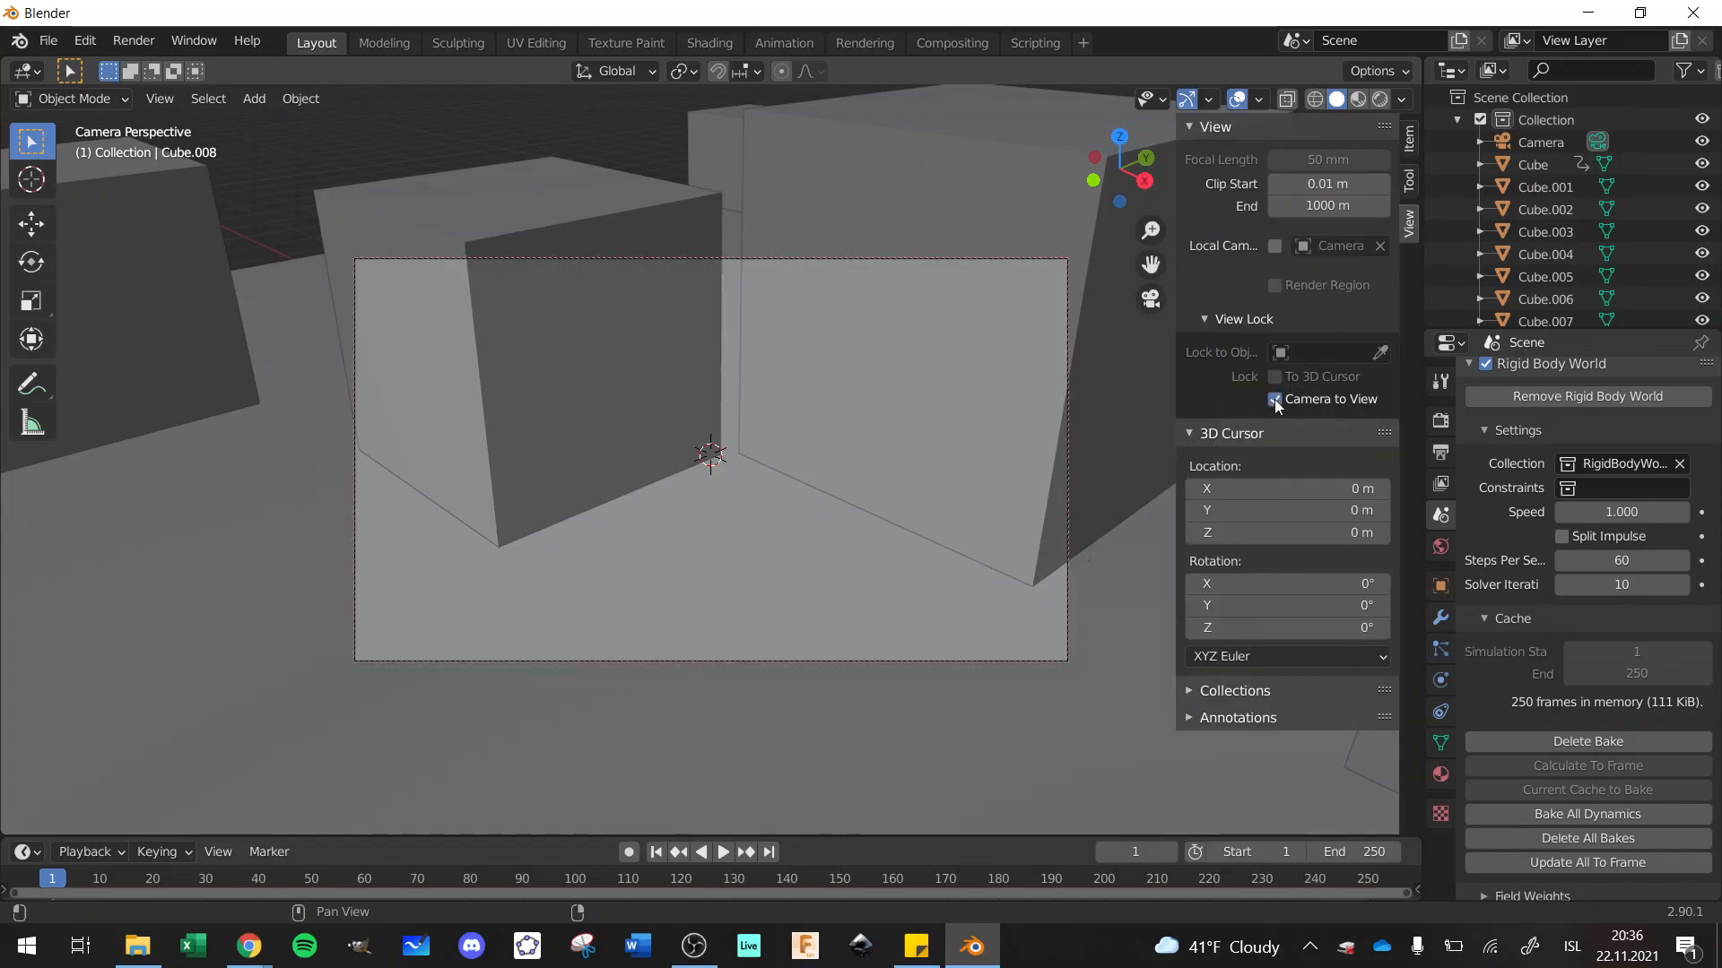
Step: Pull the camera back until nearly the whole ground plane, the cubes and the bar fit inside its frame
scroll(750, 399, down, 4)
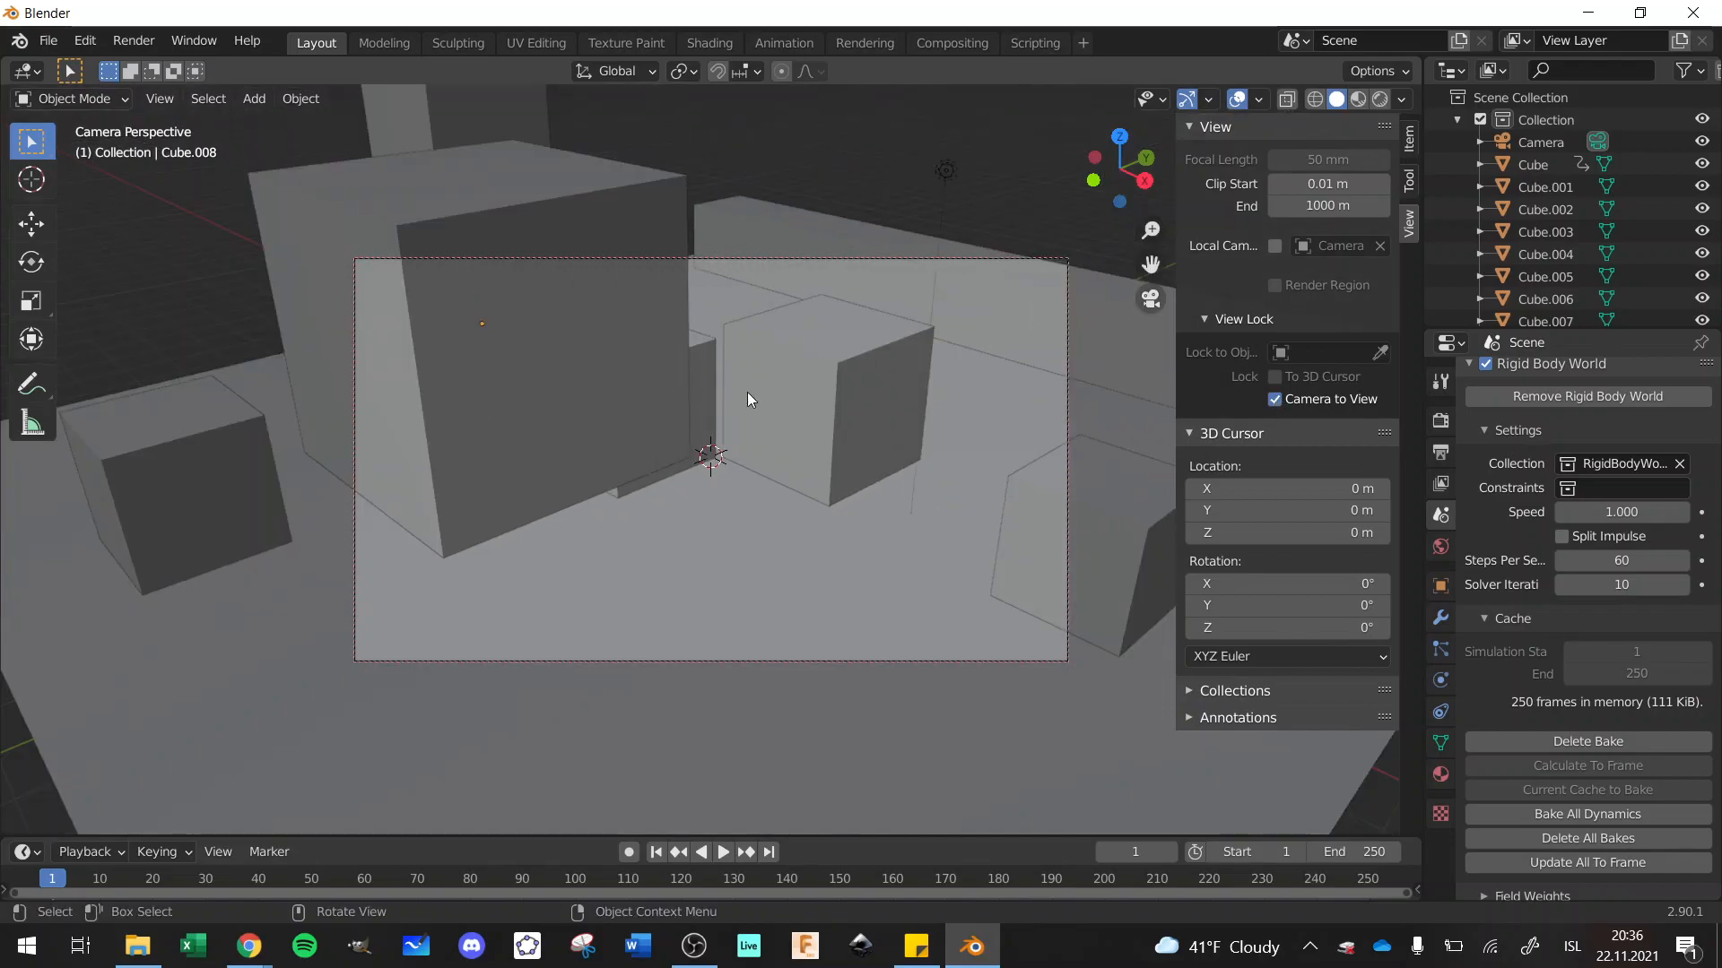
scroll(751, 399, down, 6)
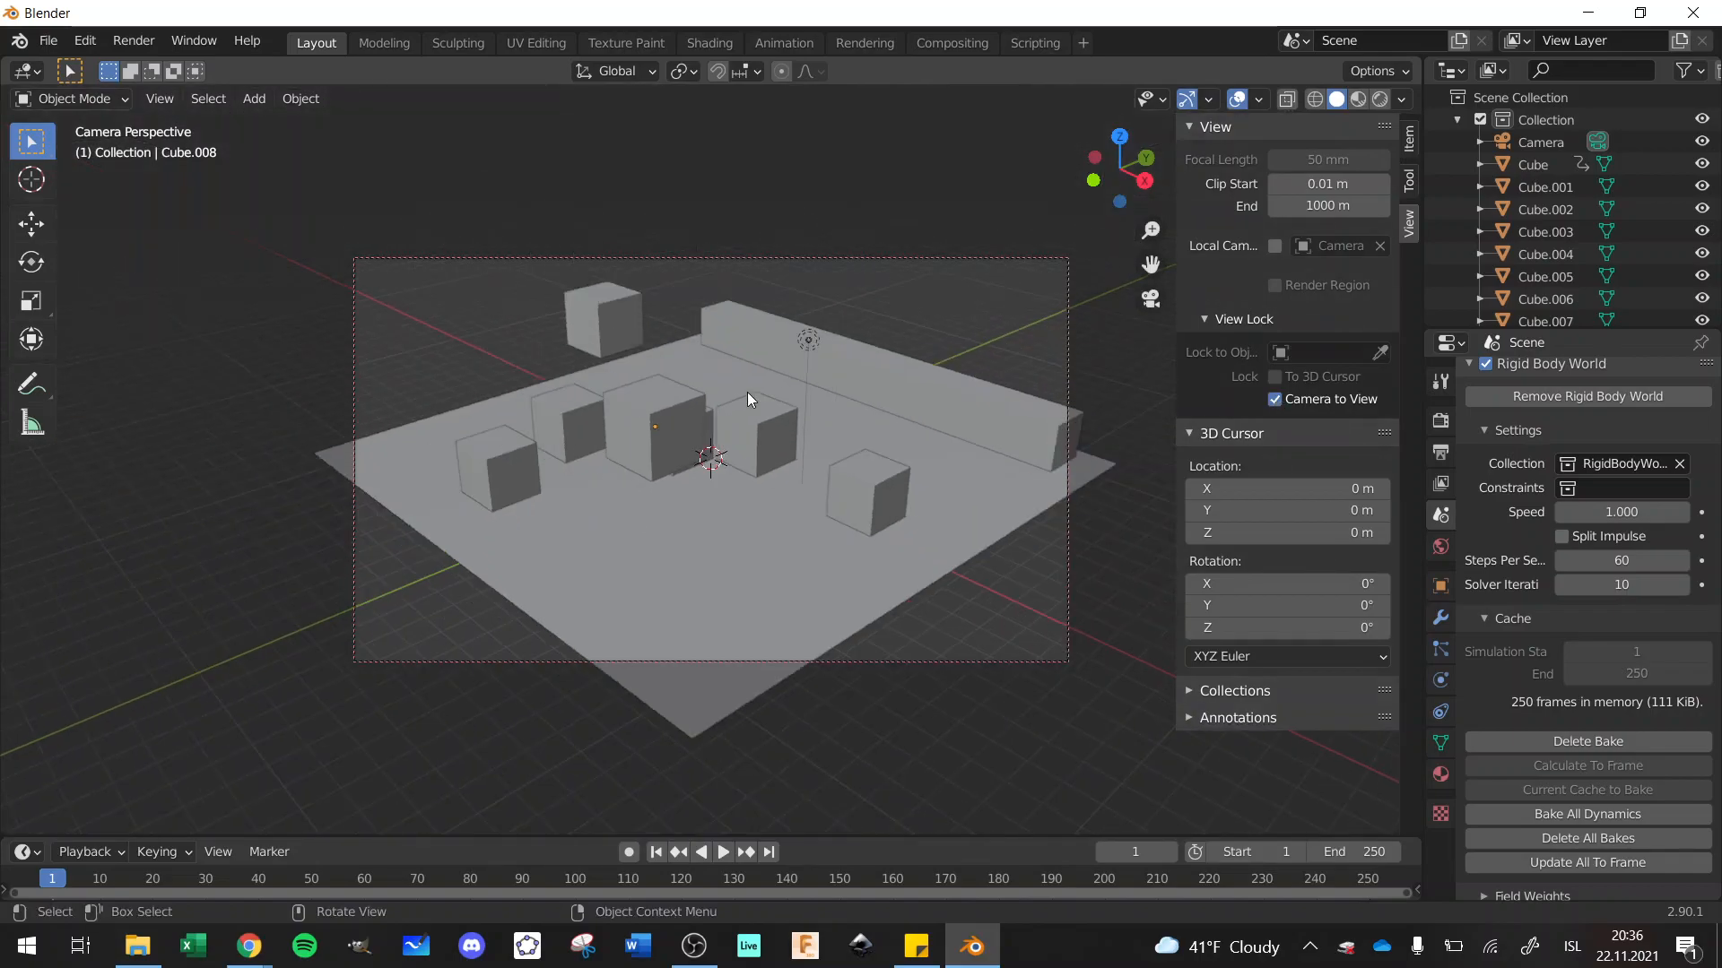
scroll(751, 399, down, 2)
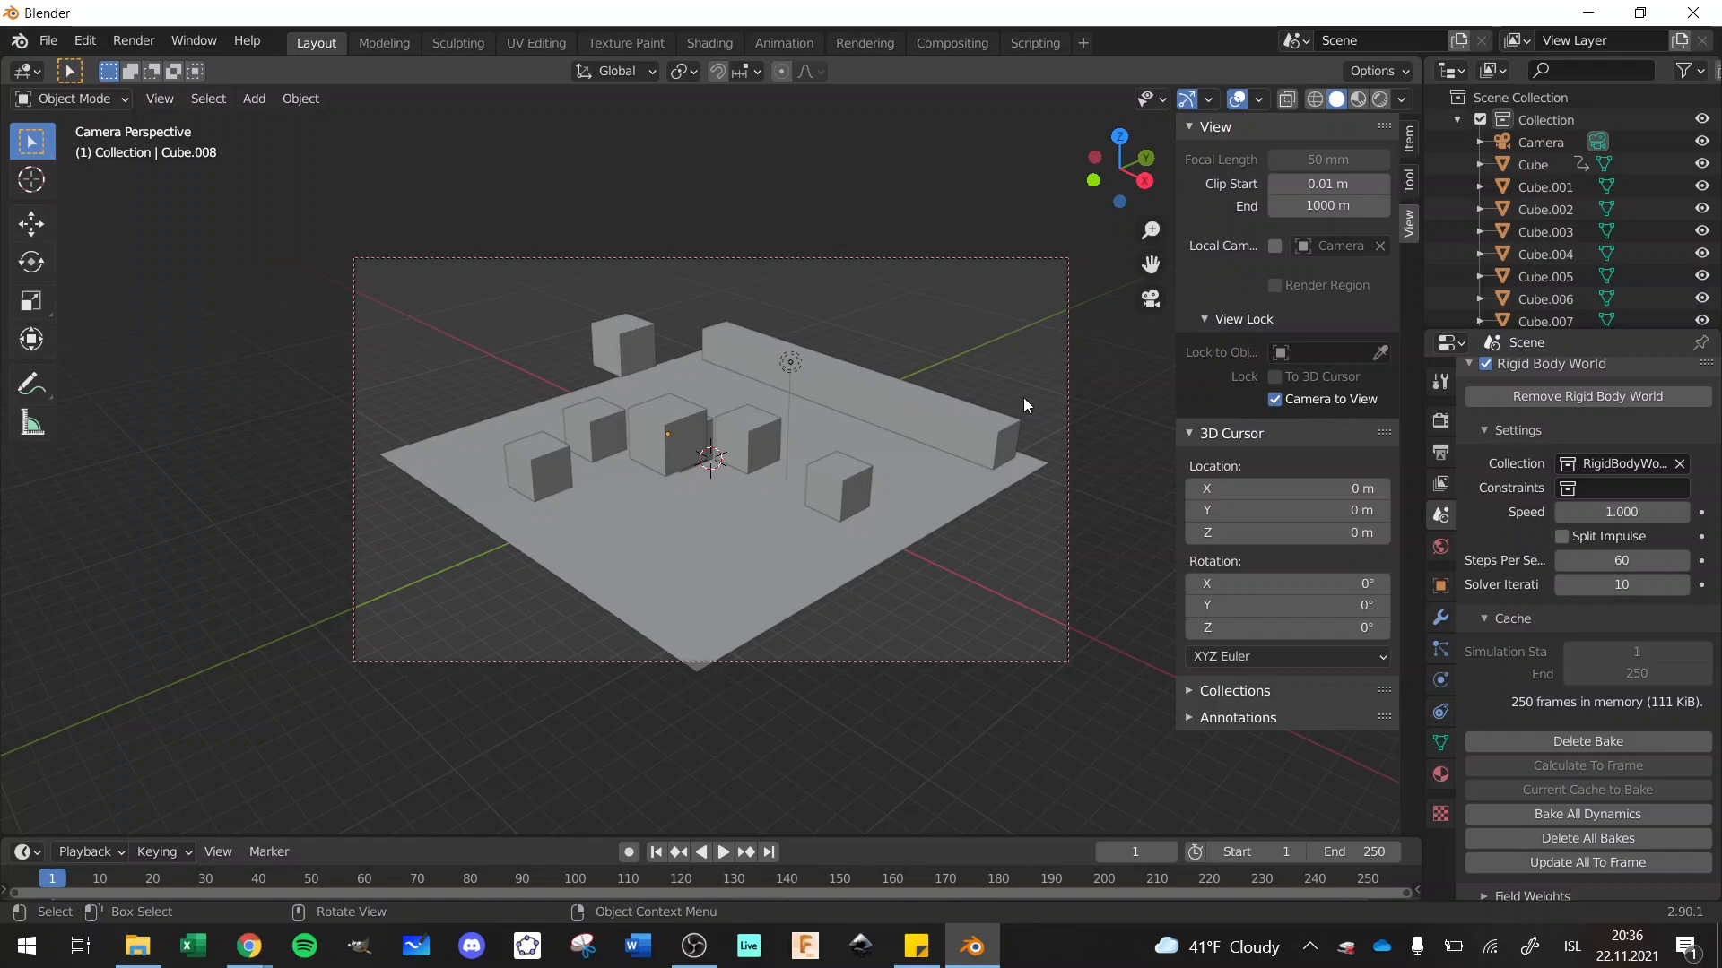
Step: Leave the camera view and examine the camera's placement relative to the plane from a distance
click(1150, 303)
scroll(574, 610, down, 5)
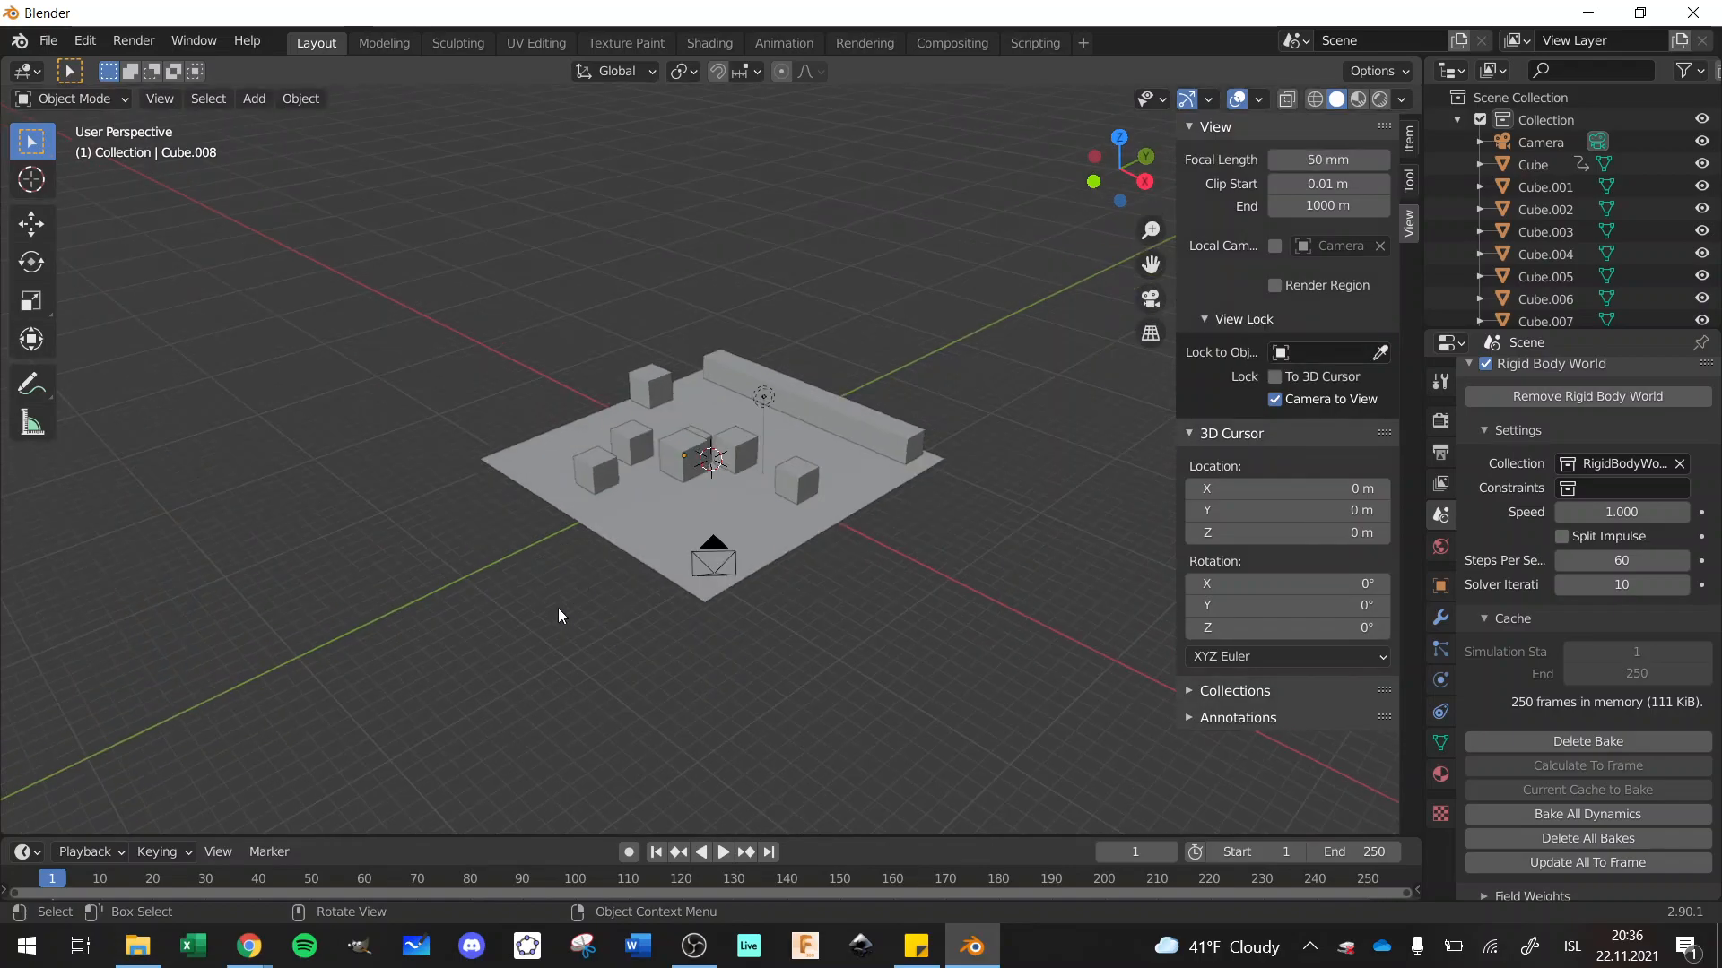
right_click(557, 608)
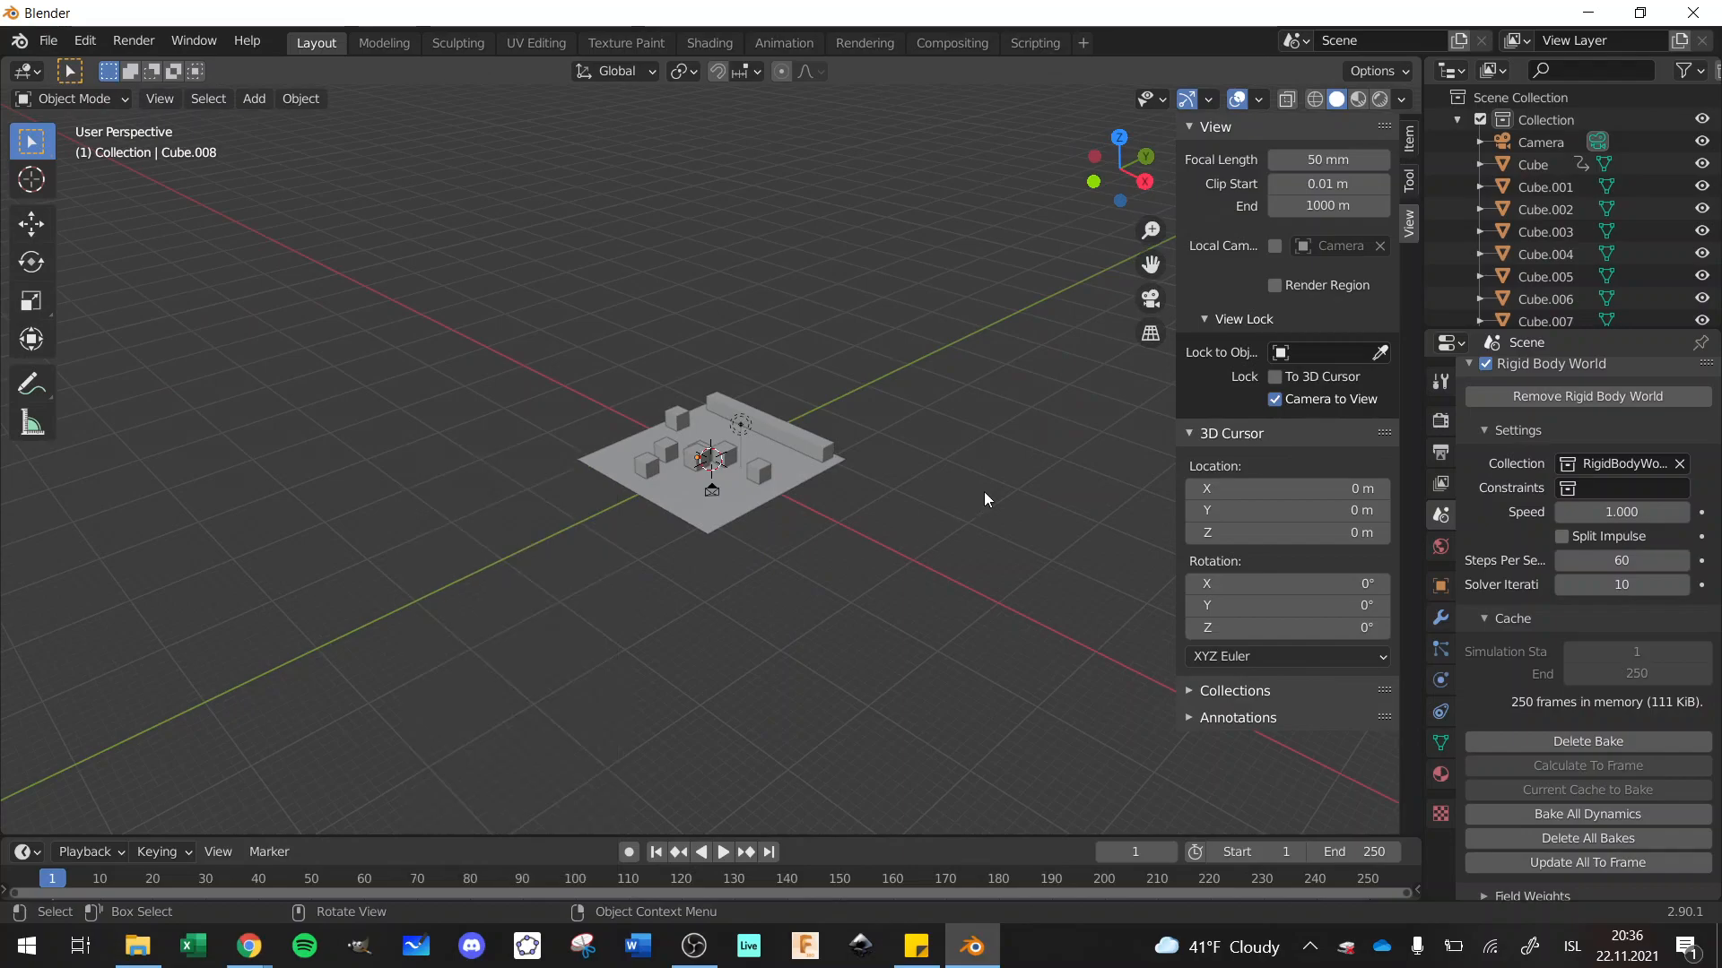
drag(1118, 194, 1169, 190)
scroll(899, 453, up, 2)
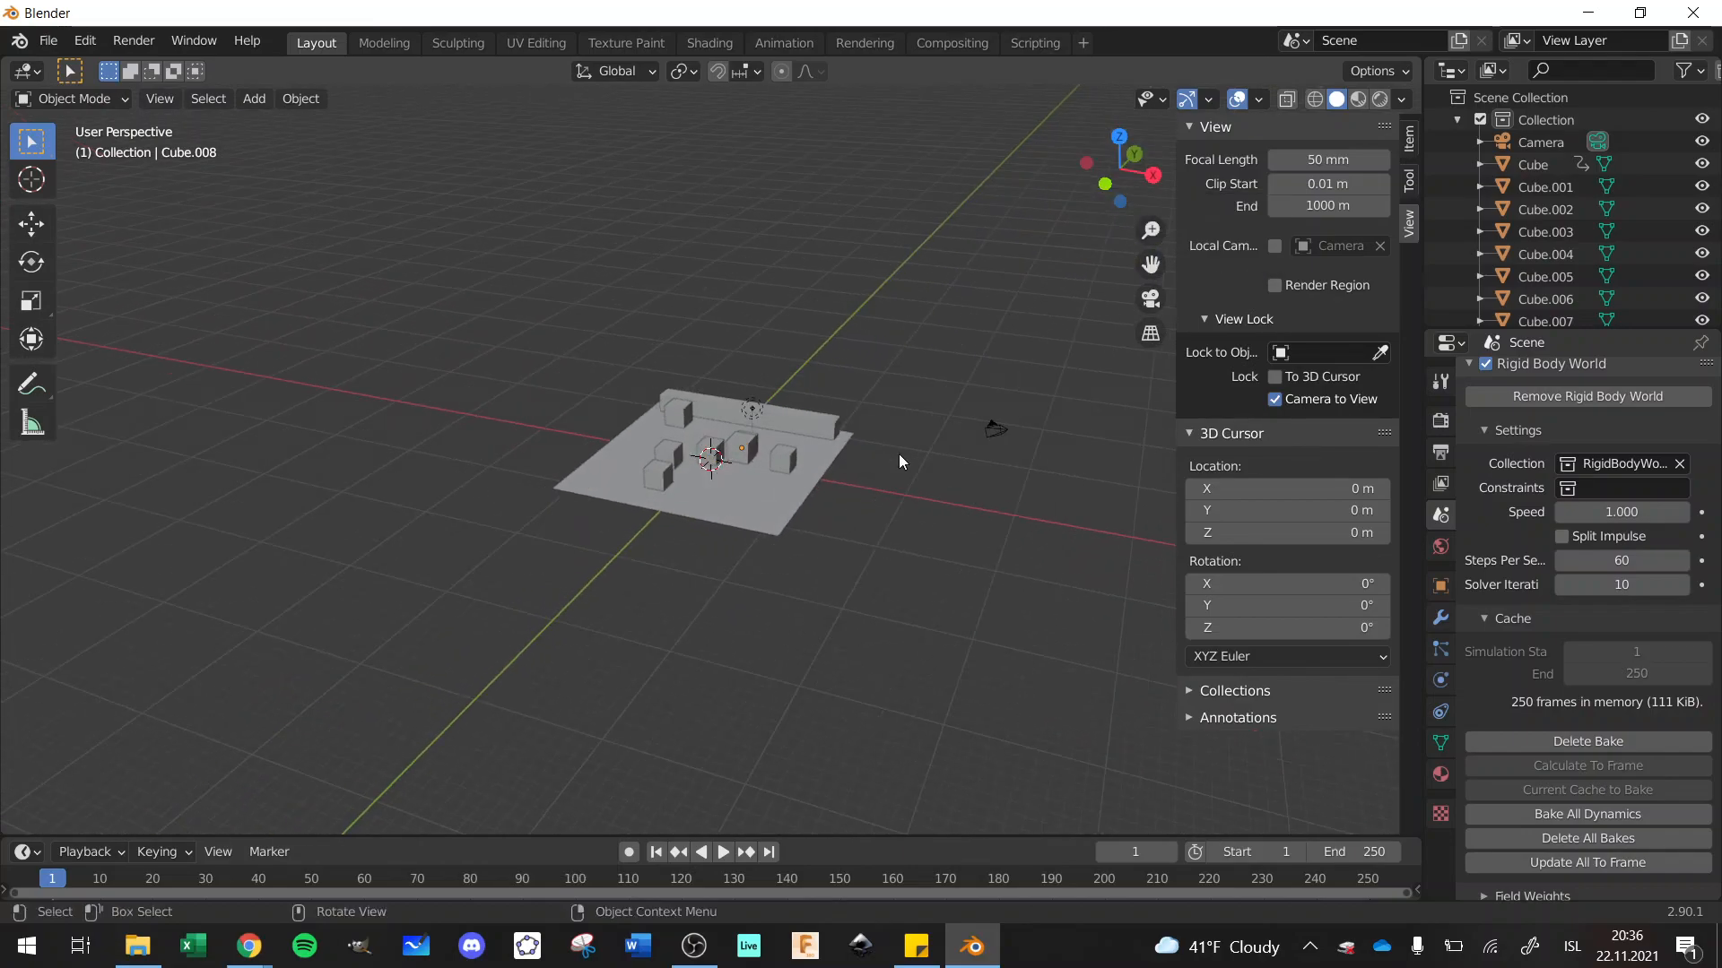
Step: Play the baked simulation through the scene camera, return to frame 1 and leave the camera view
click(1149, 299)
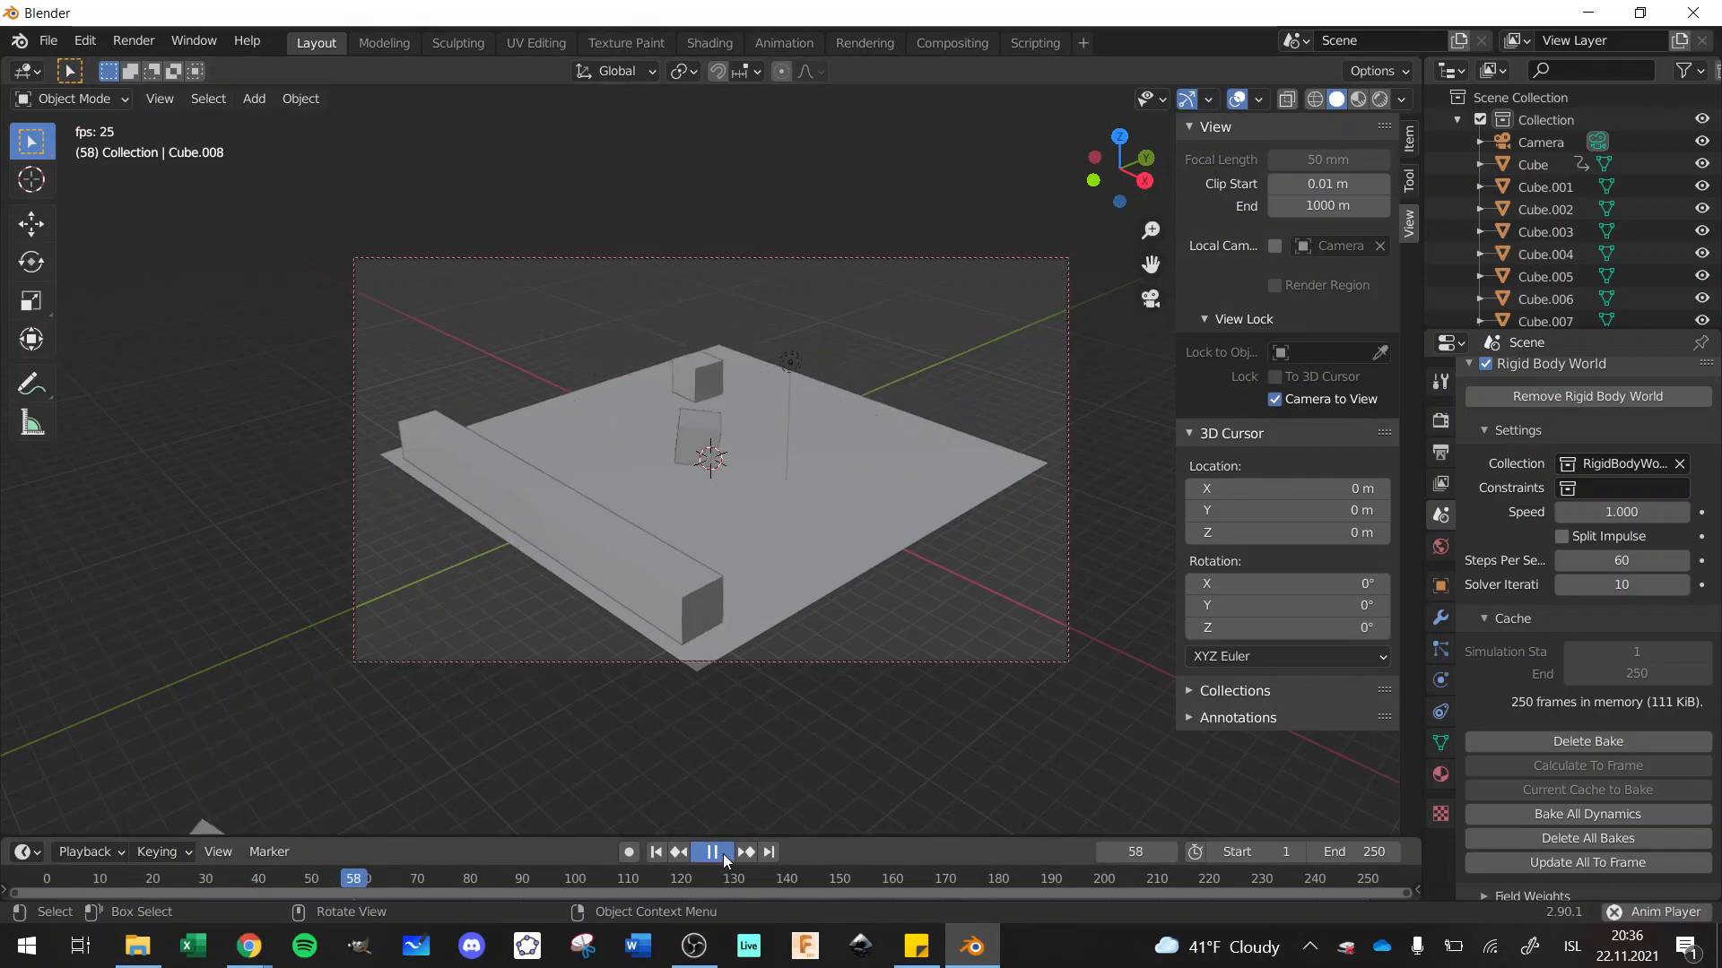
click(723, 853)
click(656, 852)
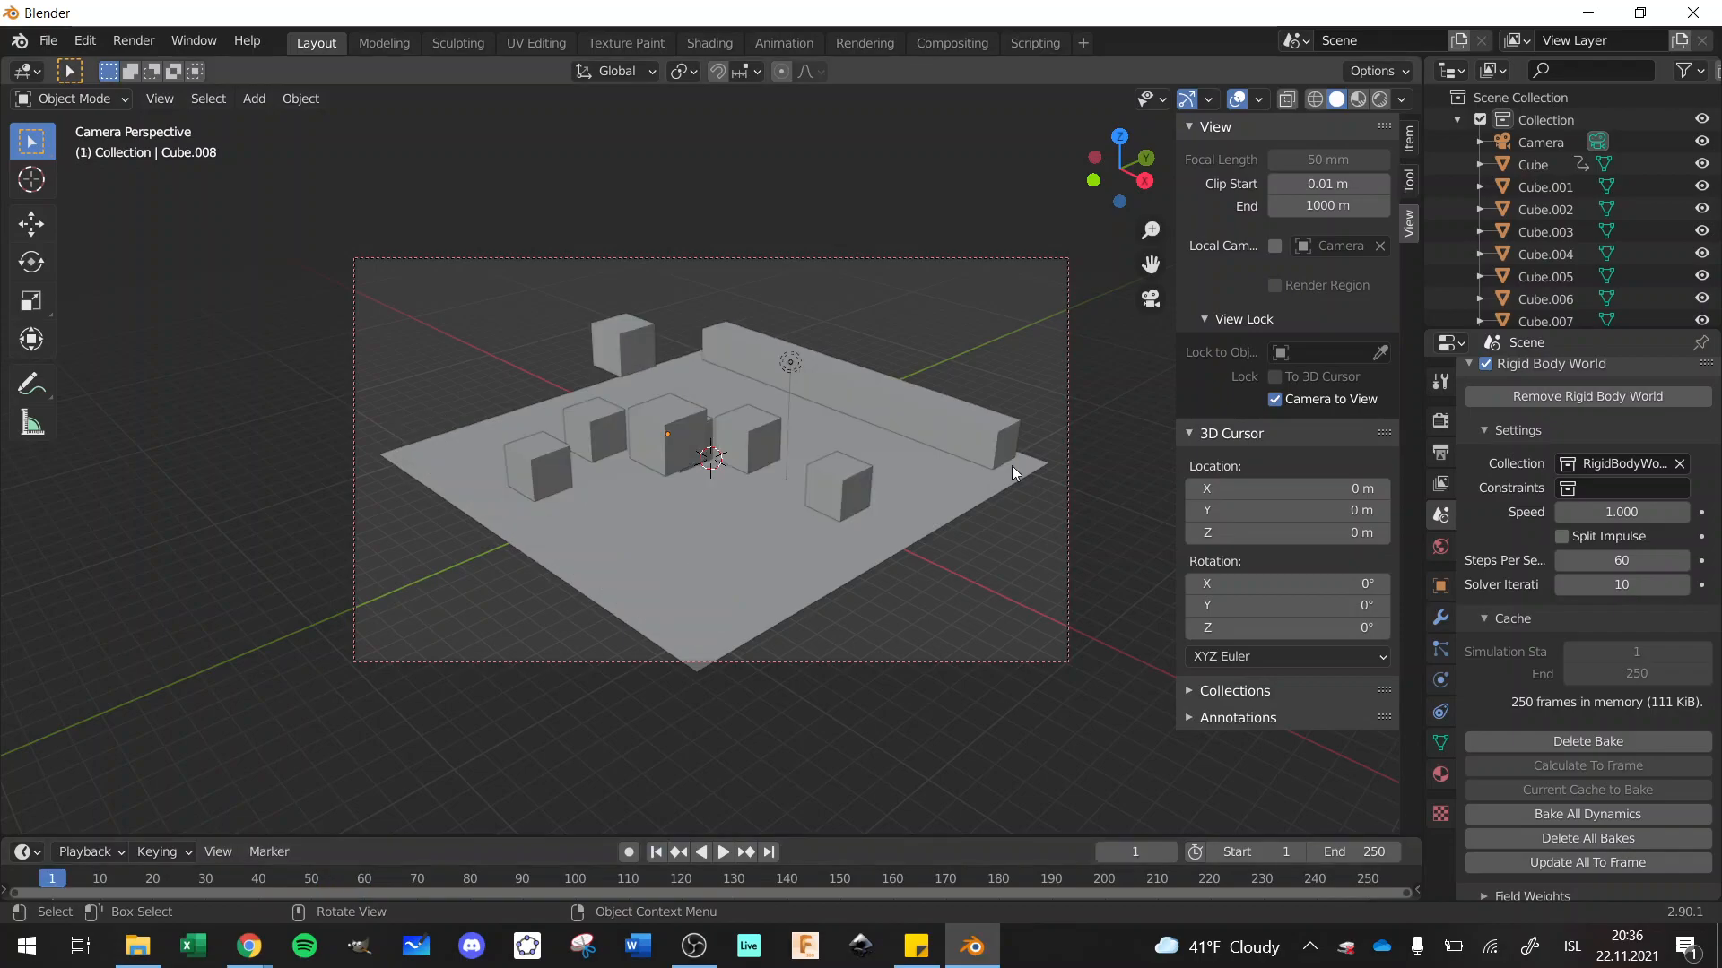
click(1152, 299)
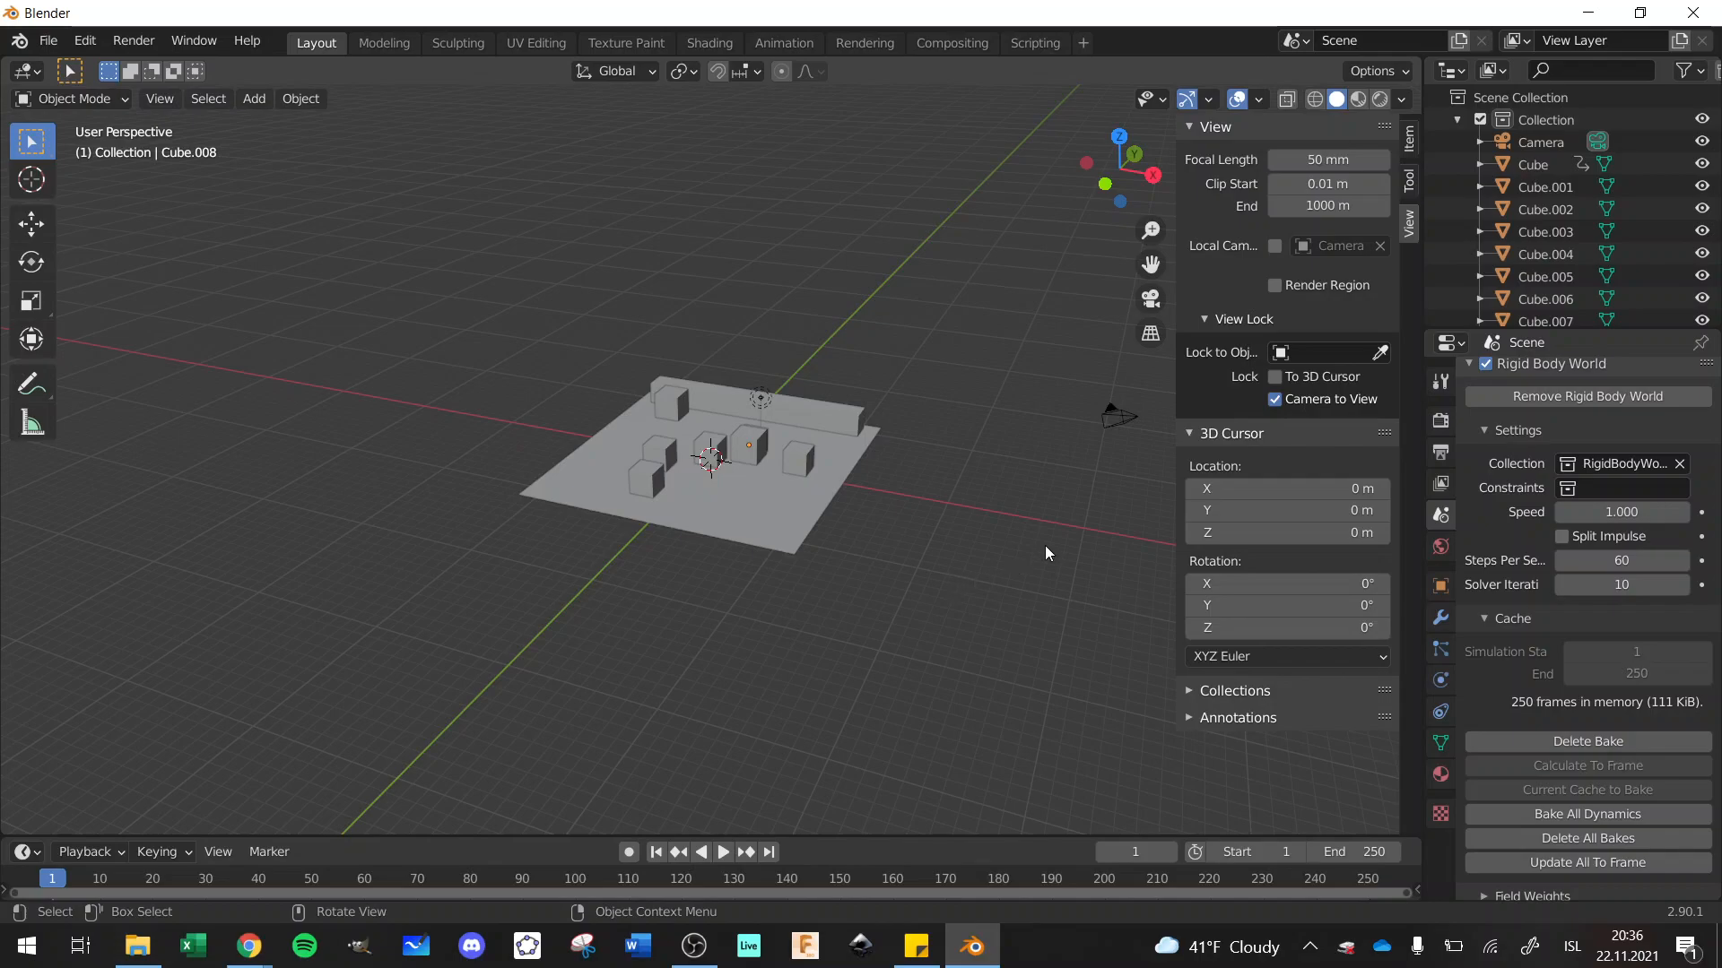
Step: Set the scene's render engine to Cycles
click(1440, 383)
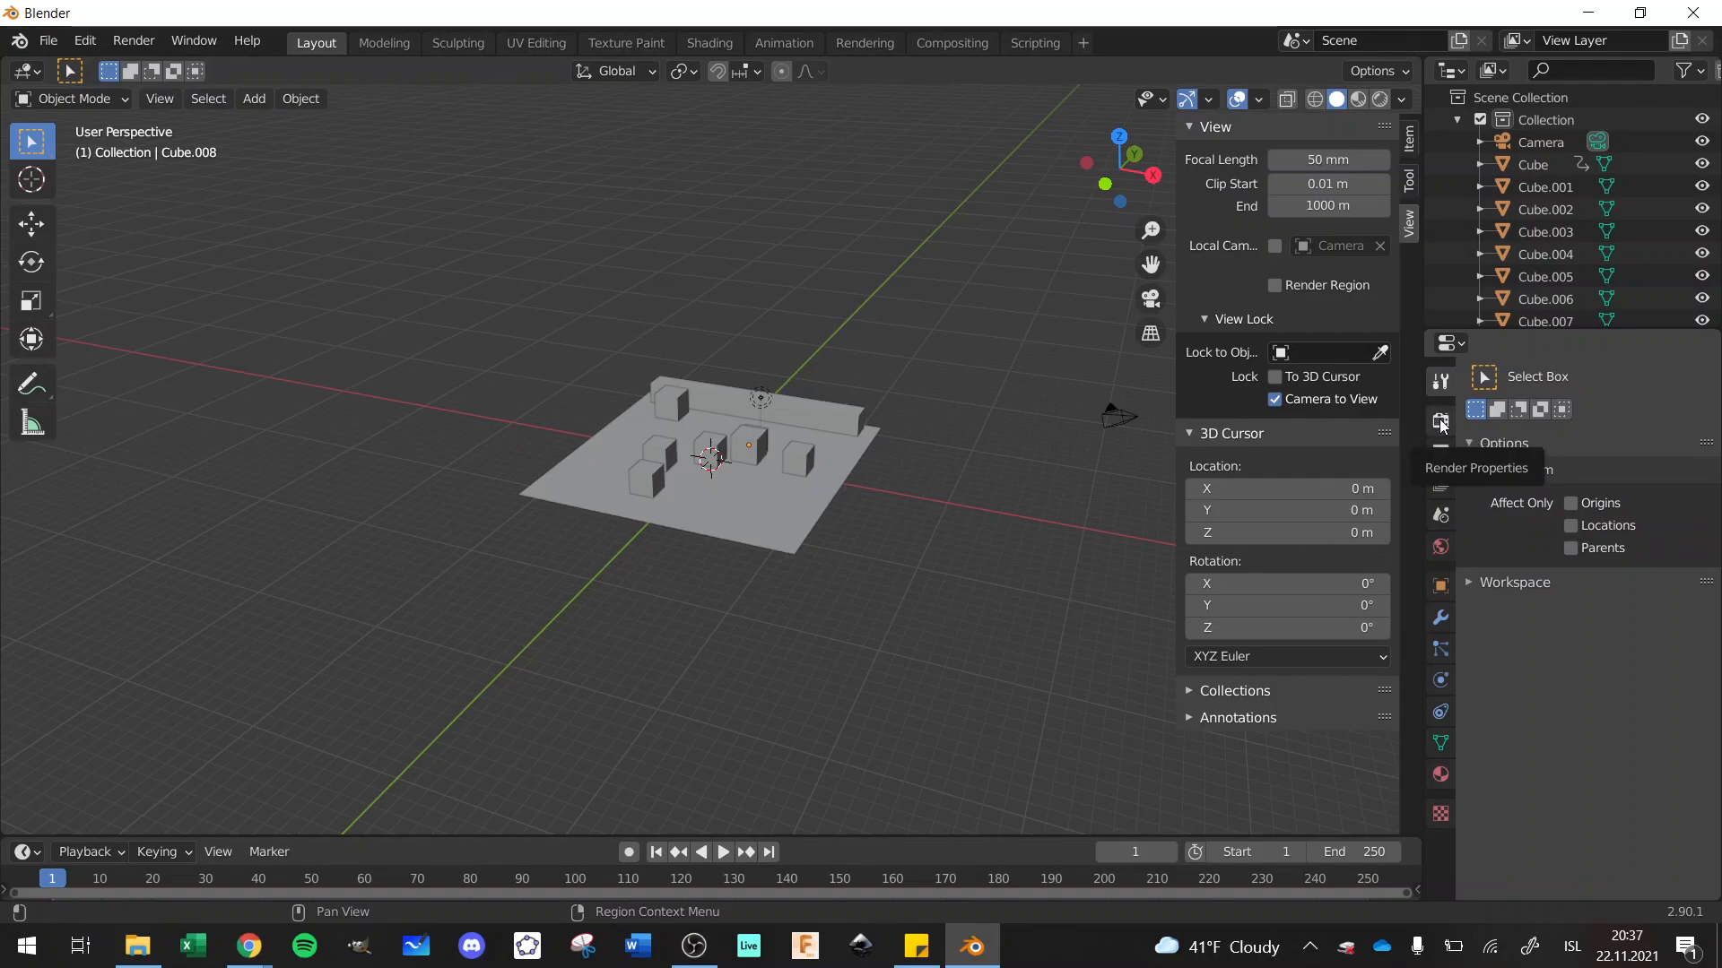
click(1440, 422)
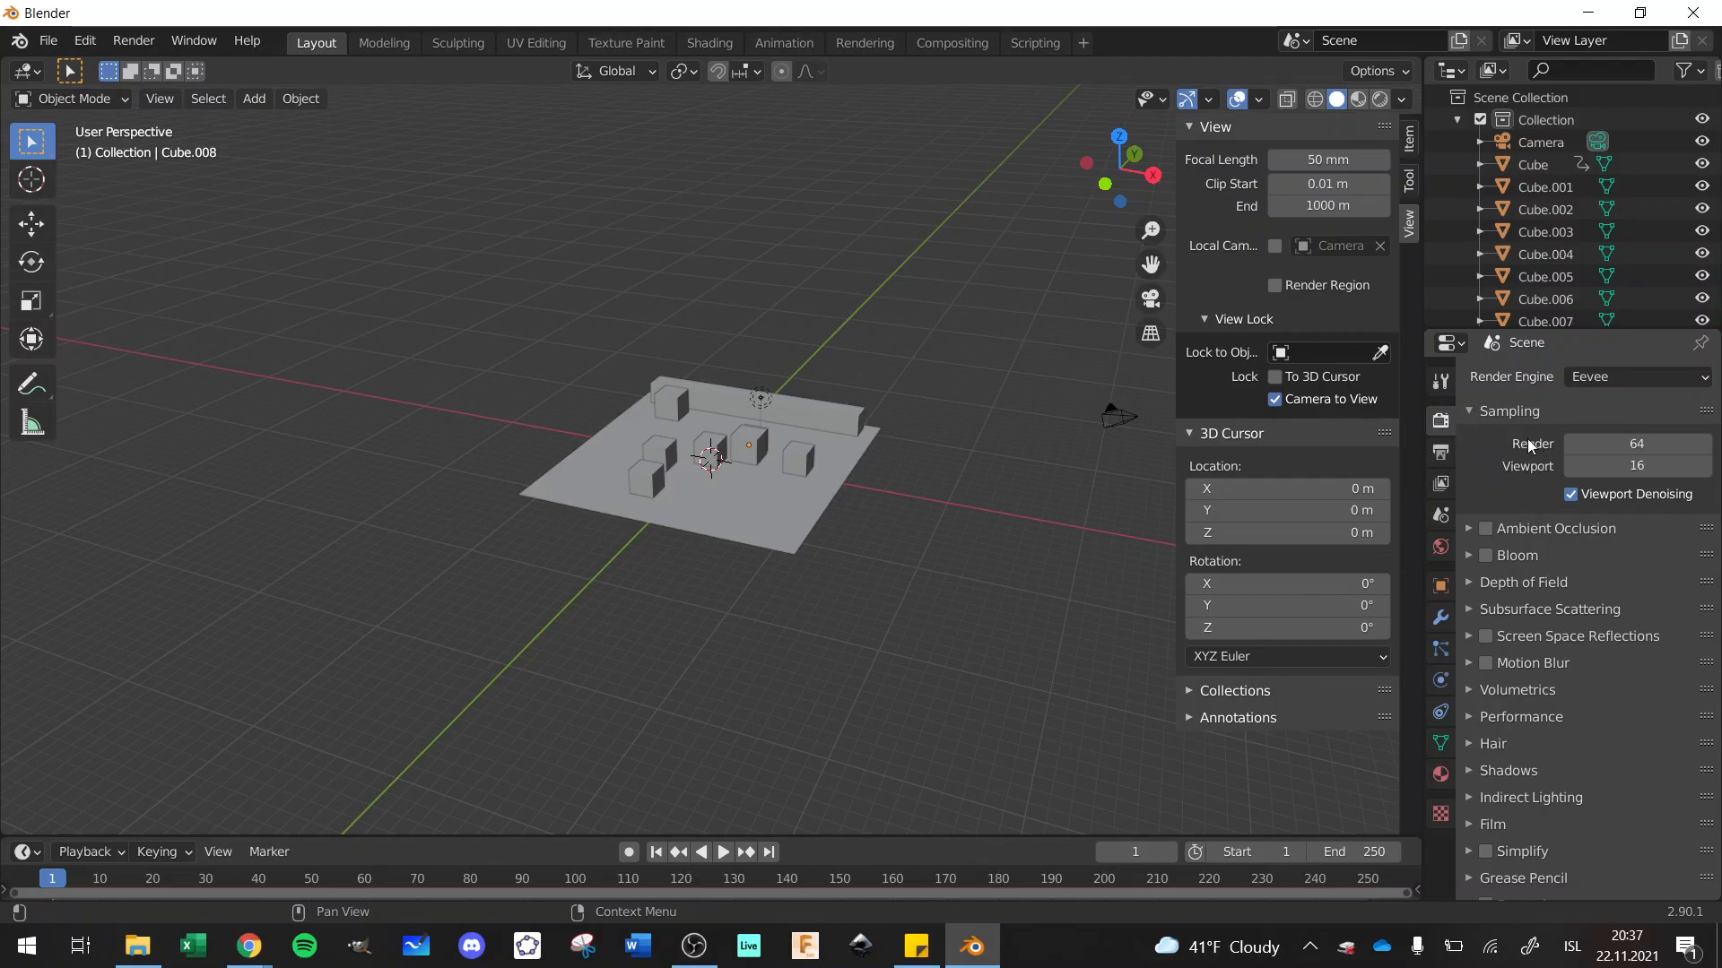
click(1627, 375)
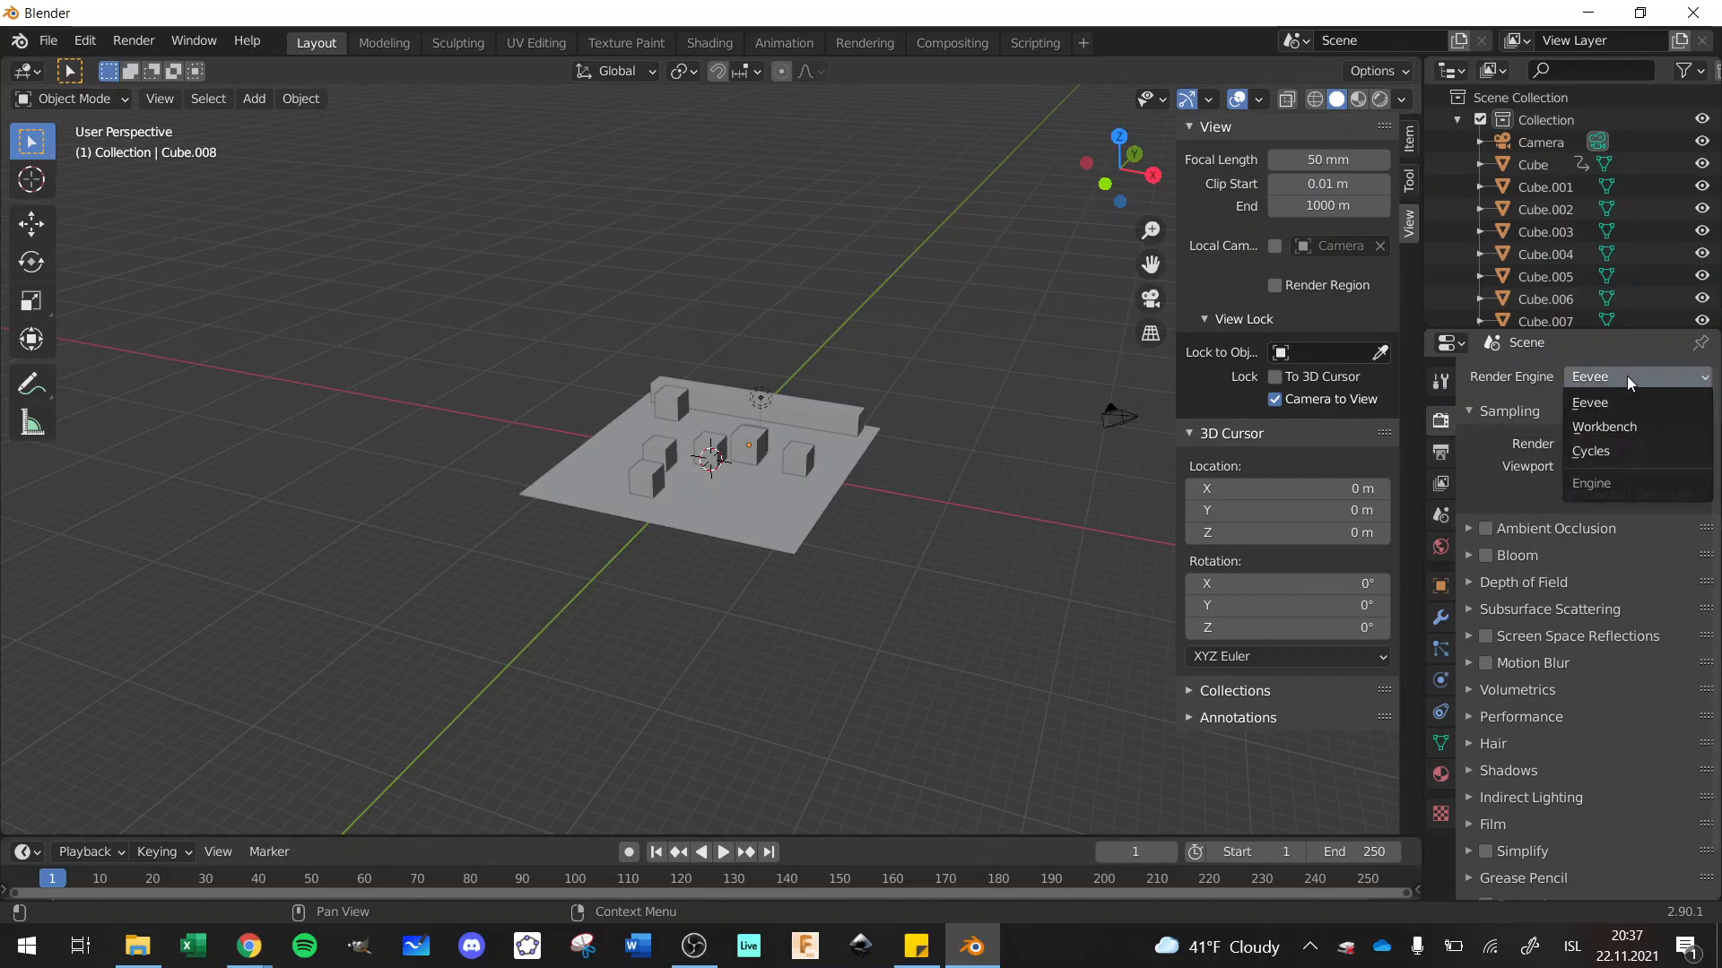
click(1623, 448)
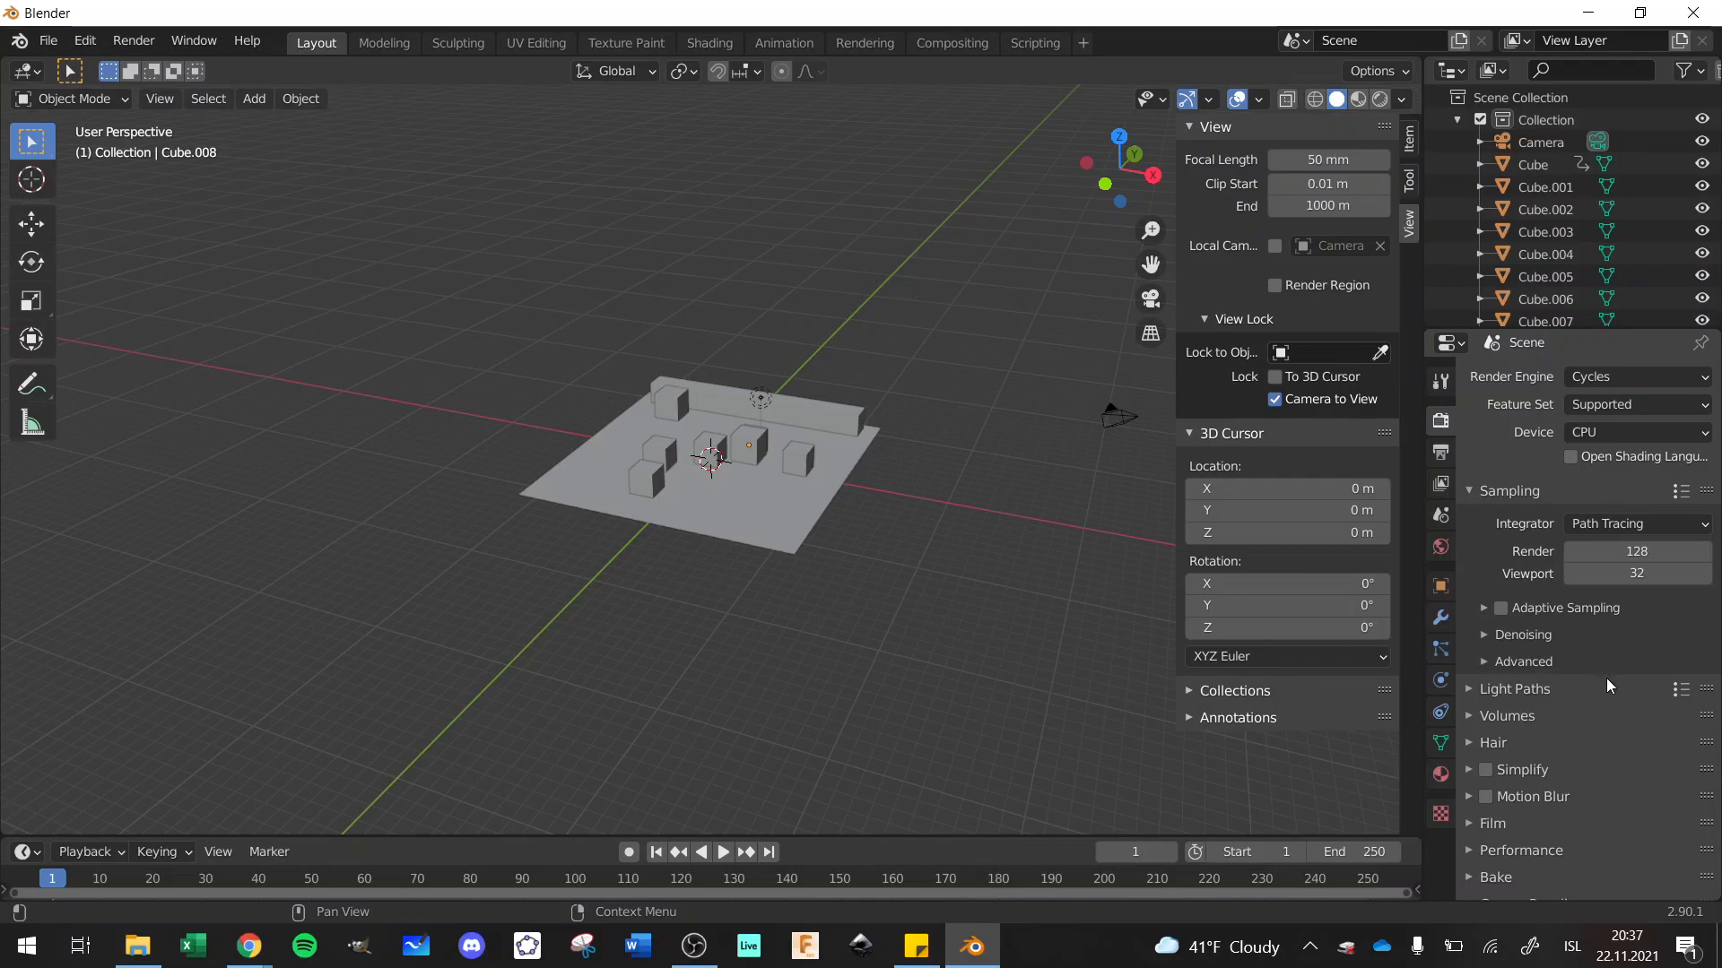
scroll(1610, 717, down, 2)
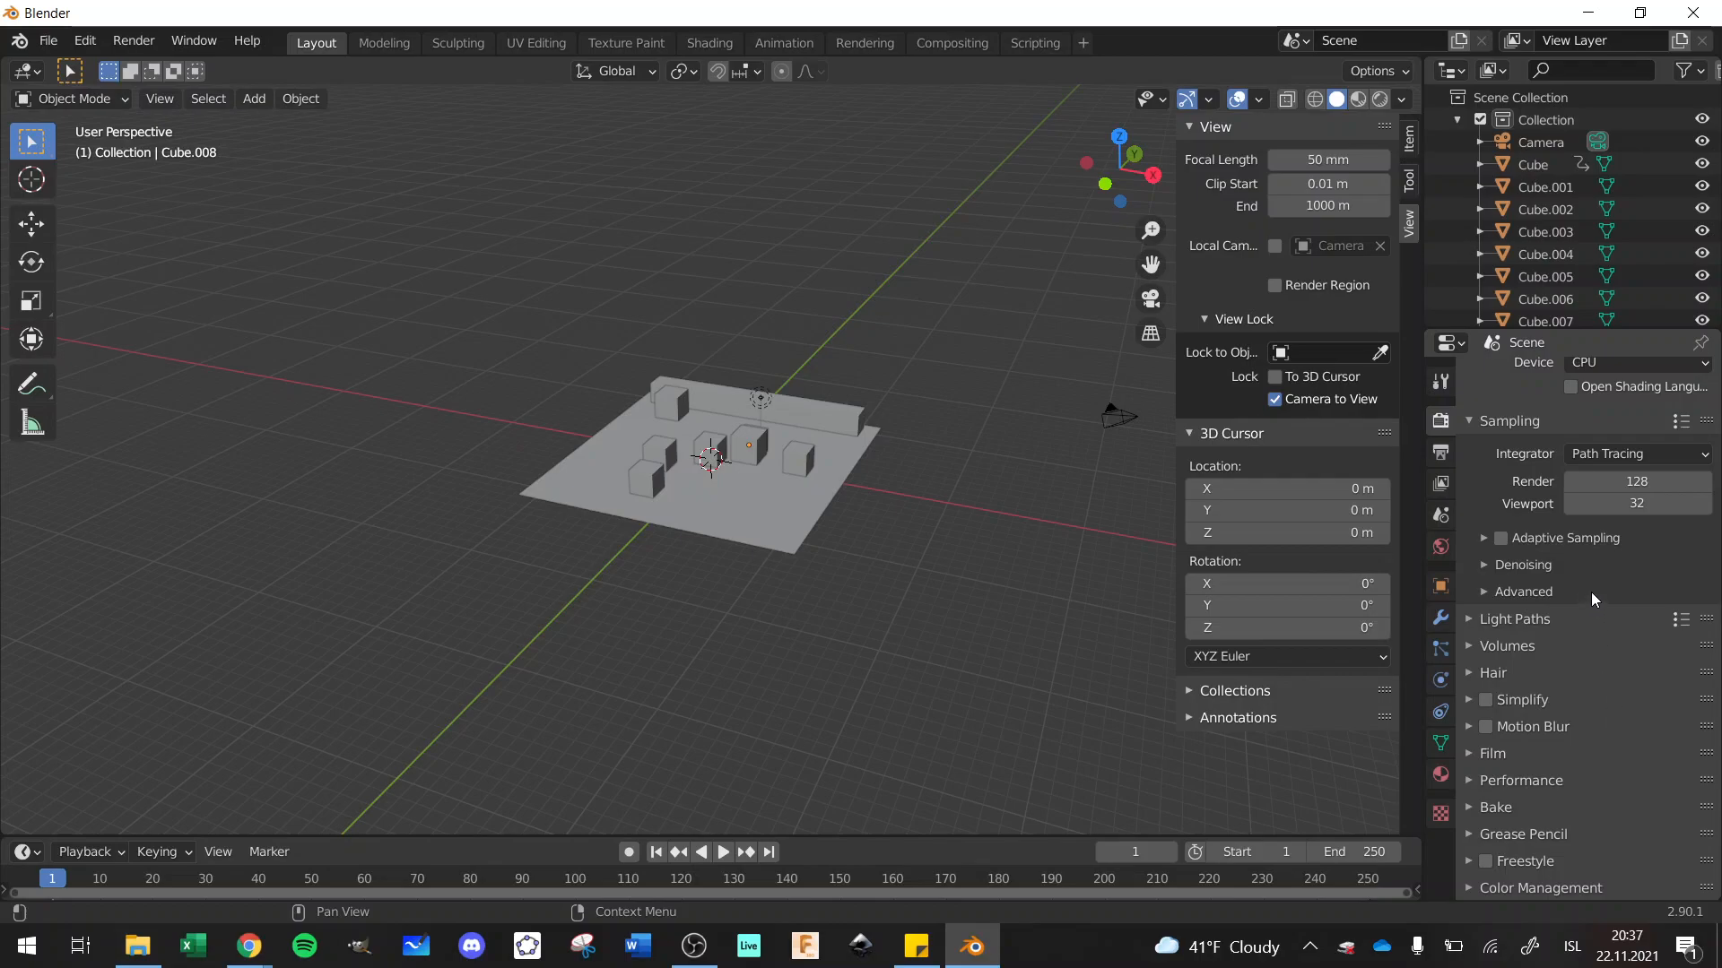
Step: Set the end frame of the scene's output range to 31
click(1441, 454)
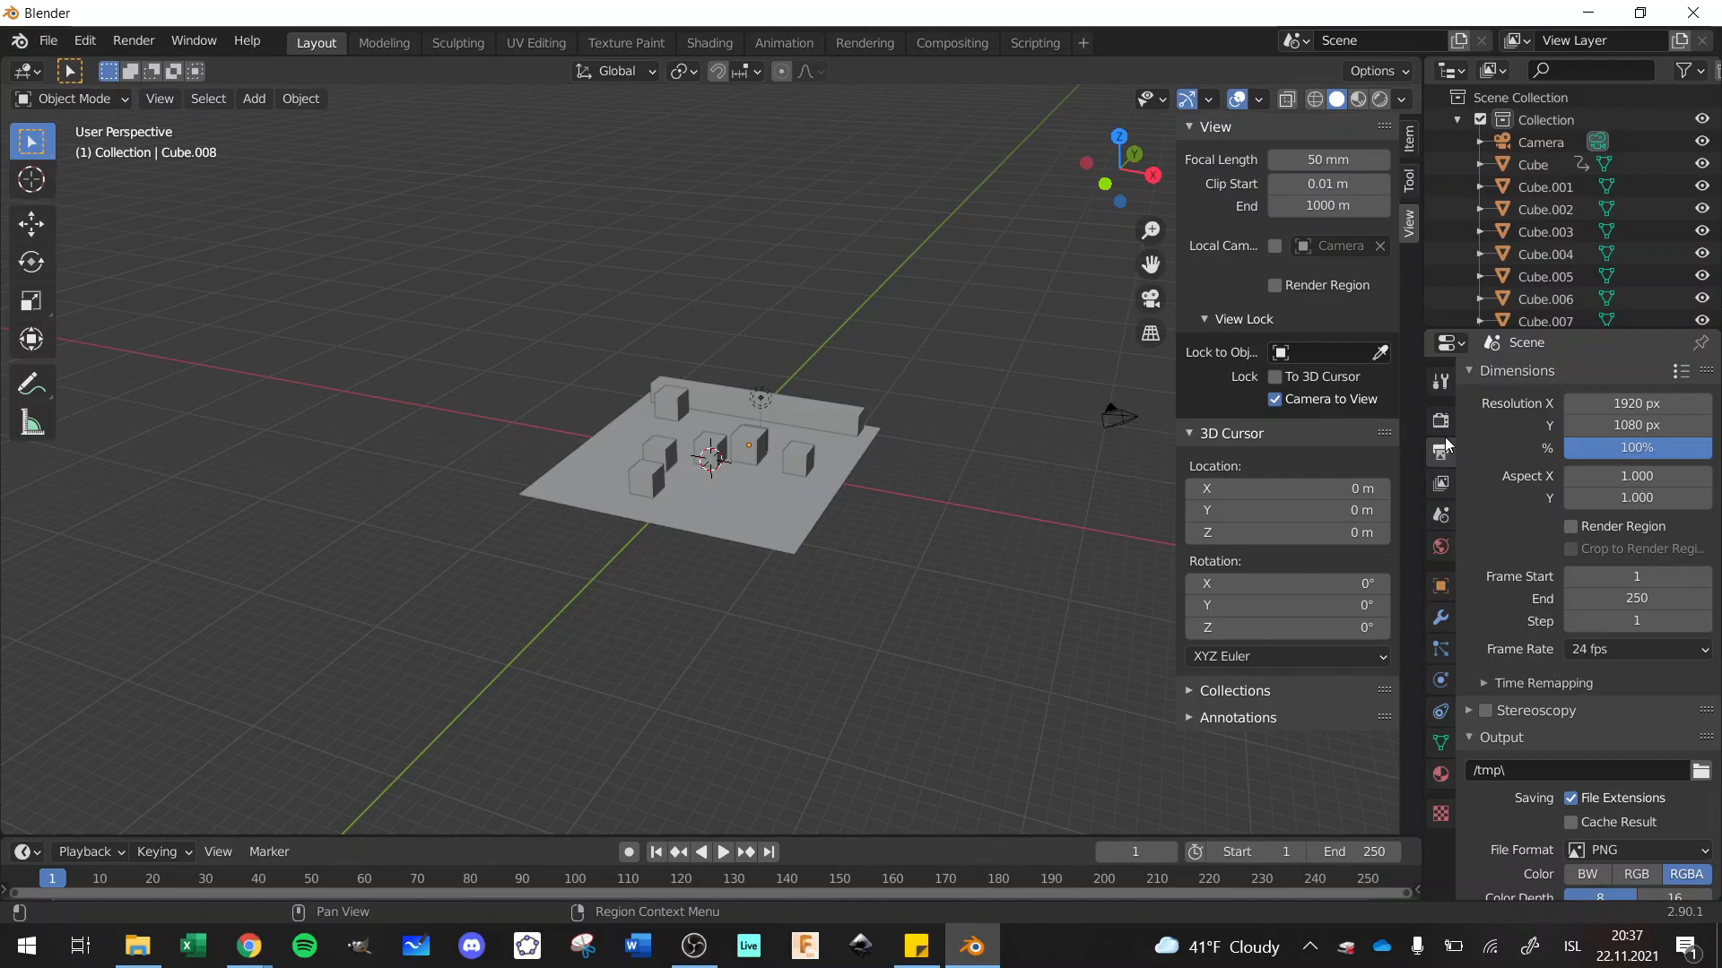
click(1658, 595)
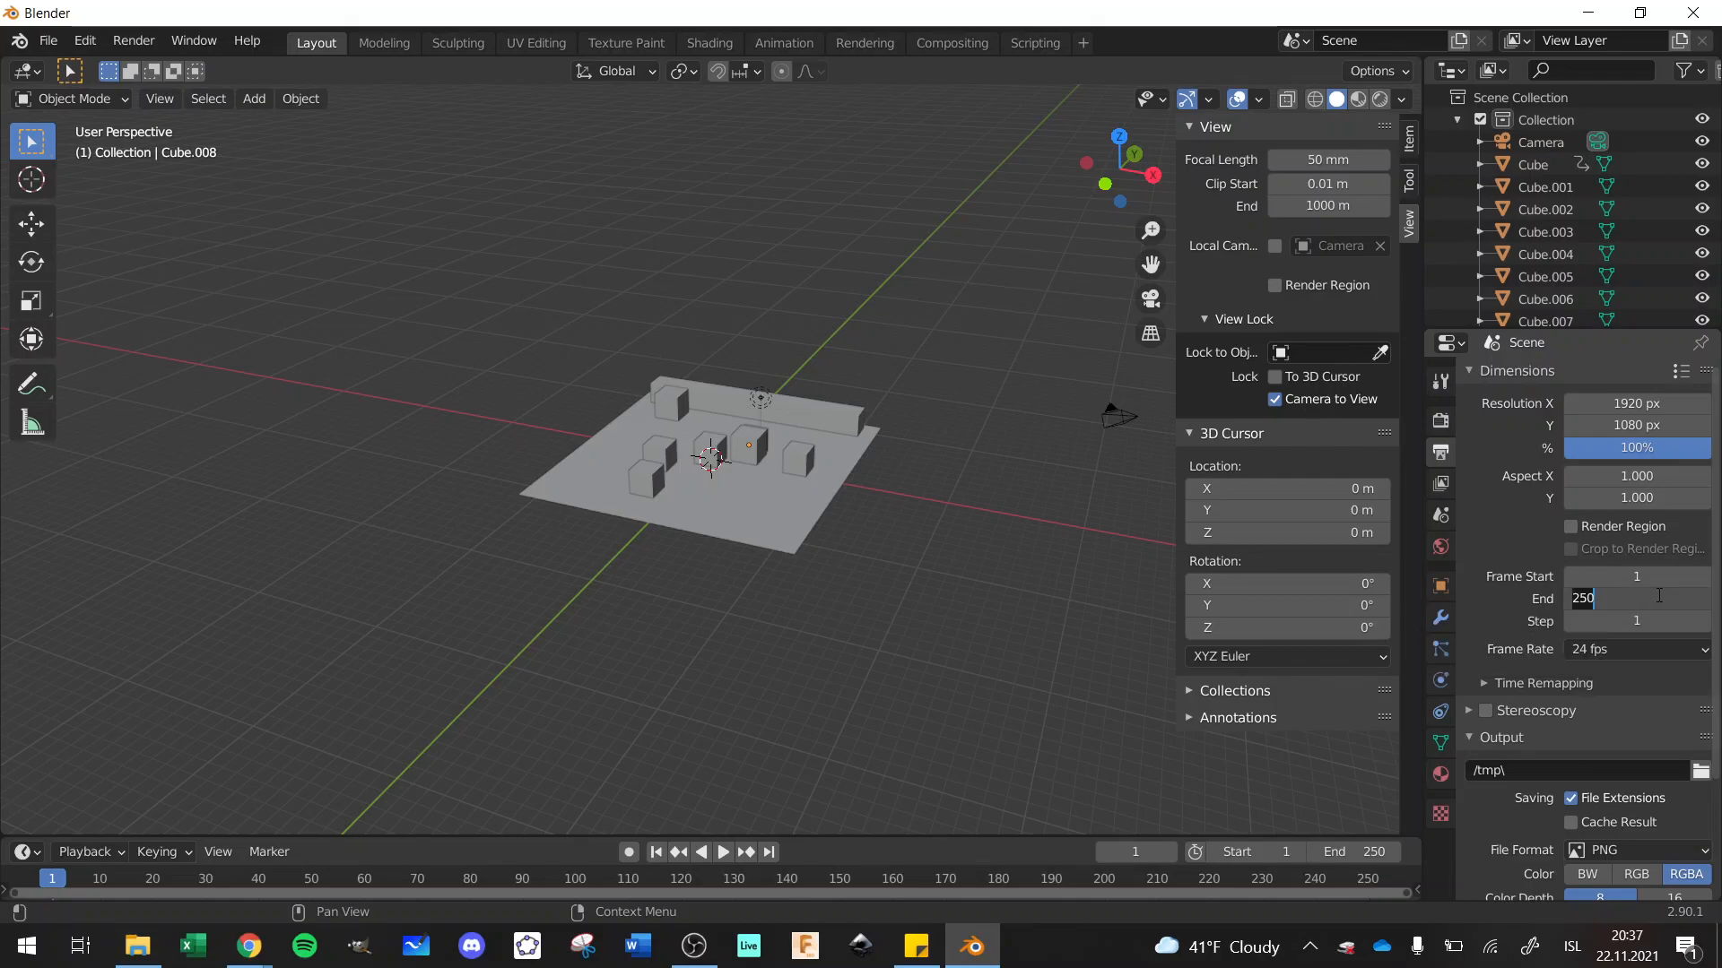
text(31)
key(Return)
Step: Set the render output file format to the AVI JPEG movie format
scroll(1666, 687, down, 2)
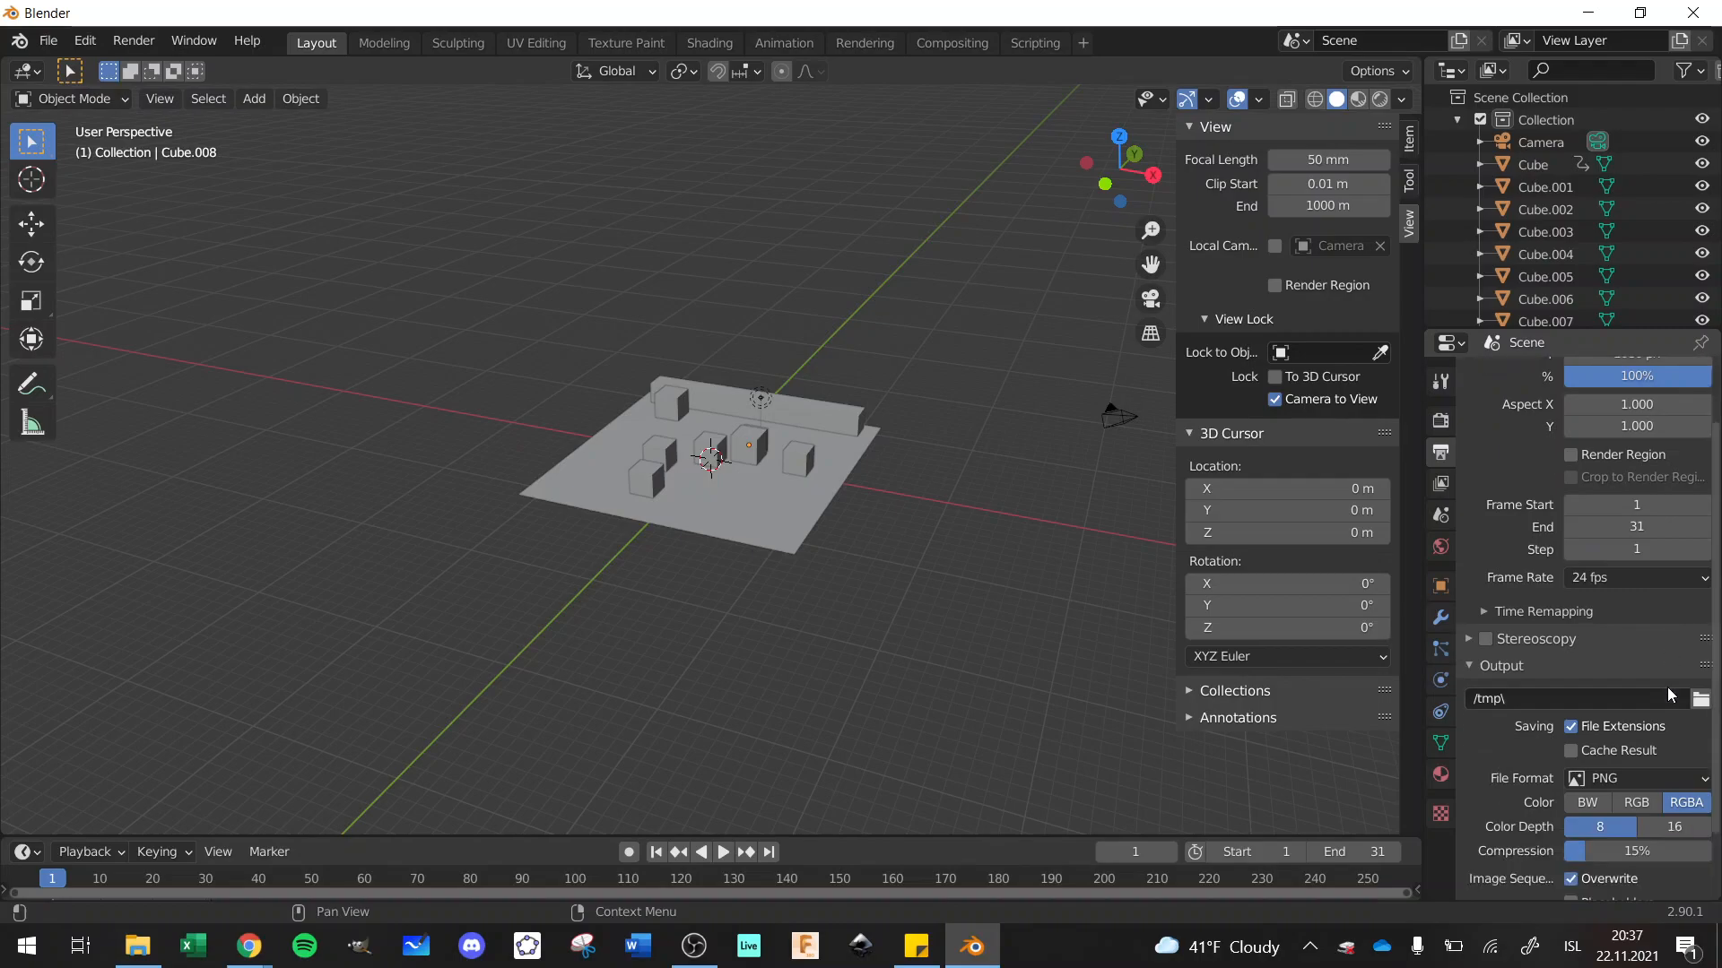
scroll(1666, 686, down, 2)
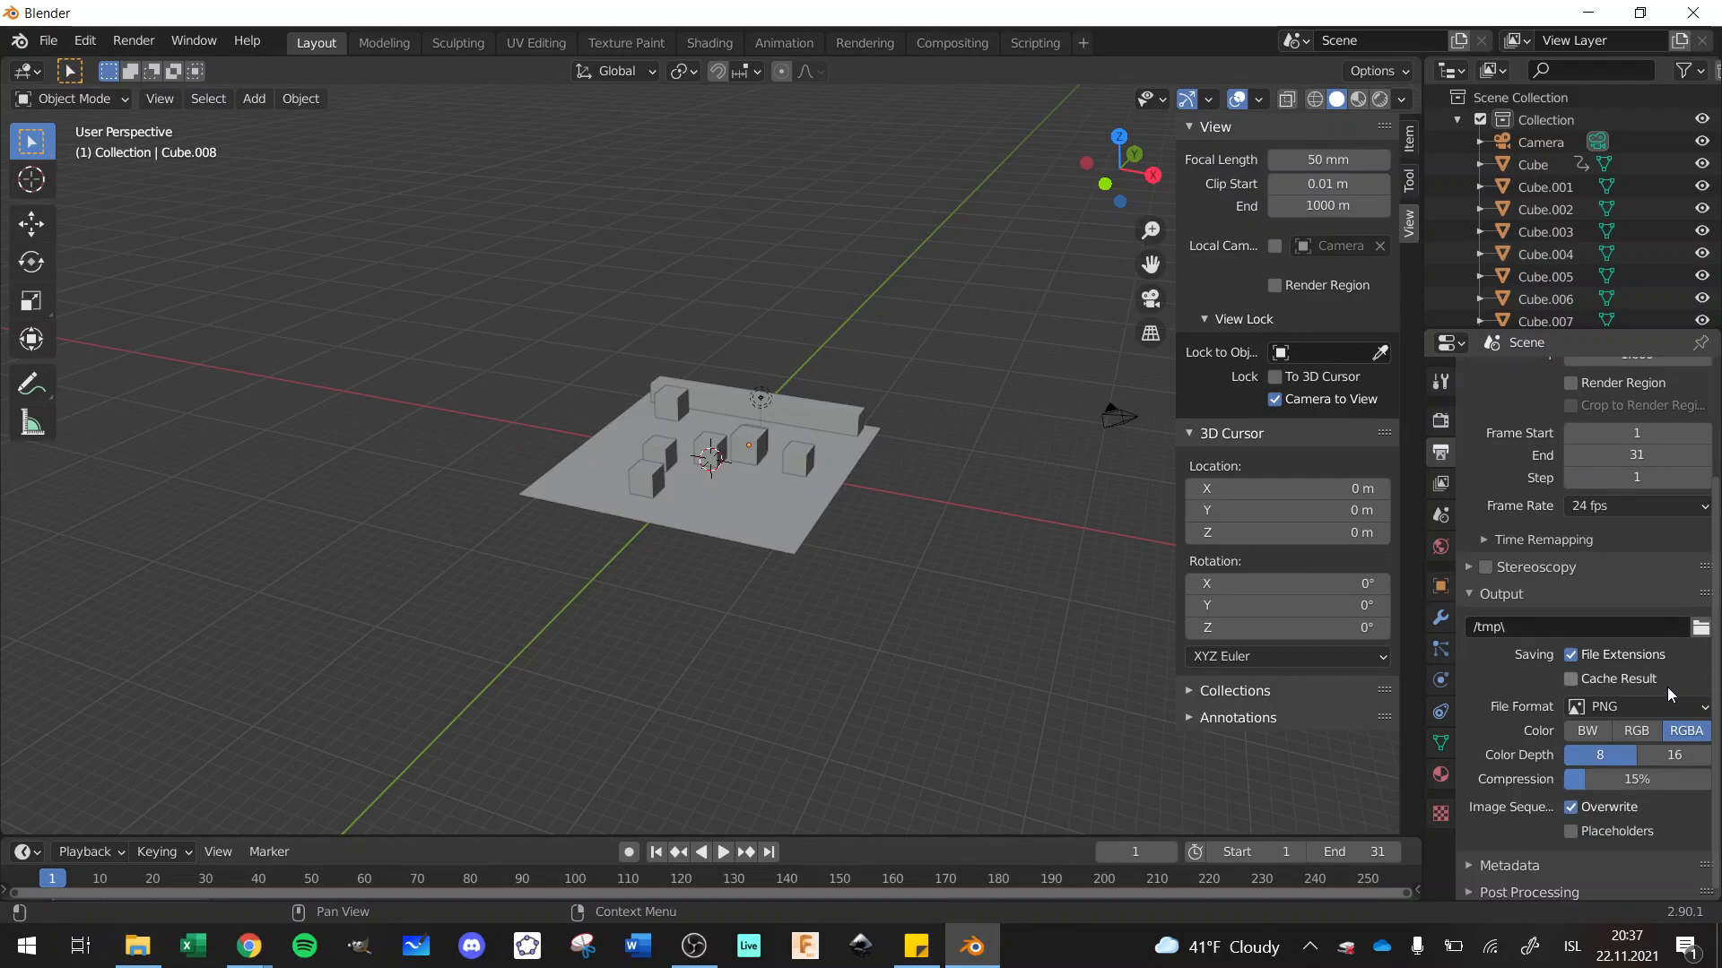
scroll(1667, 687, down, 1)
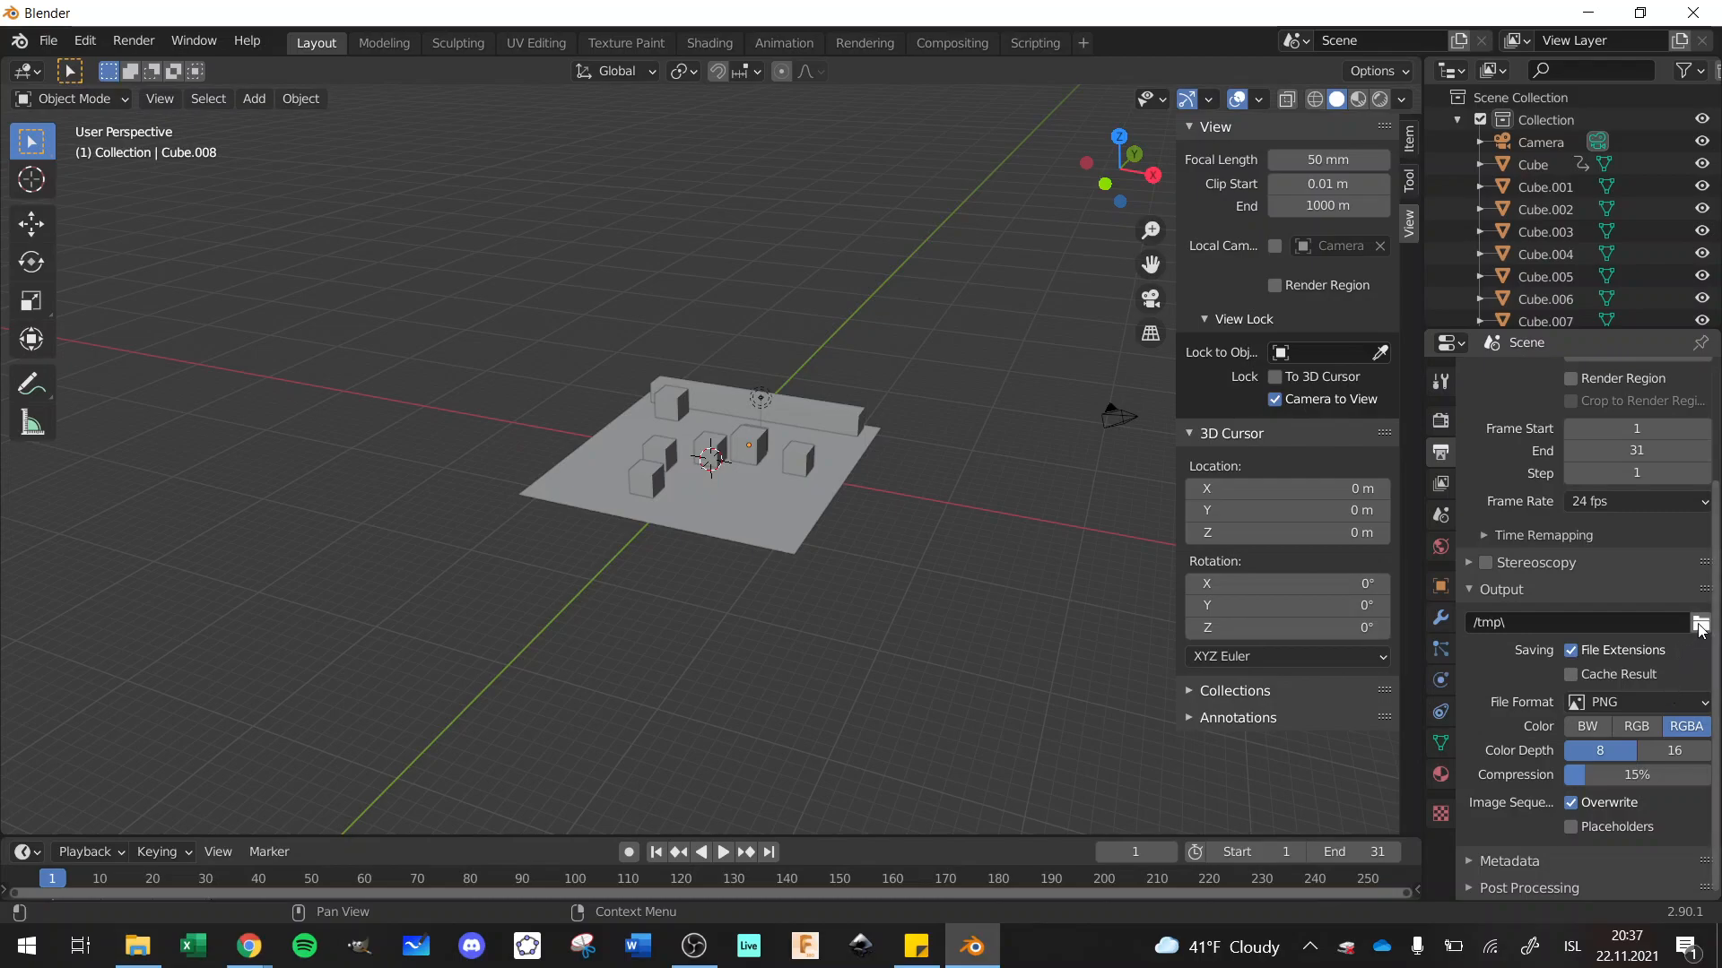
click(1628, 701)
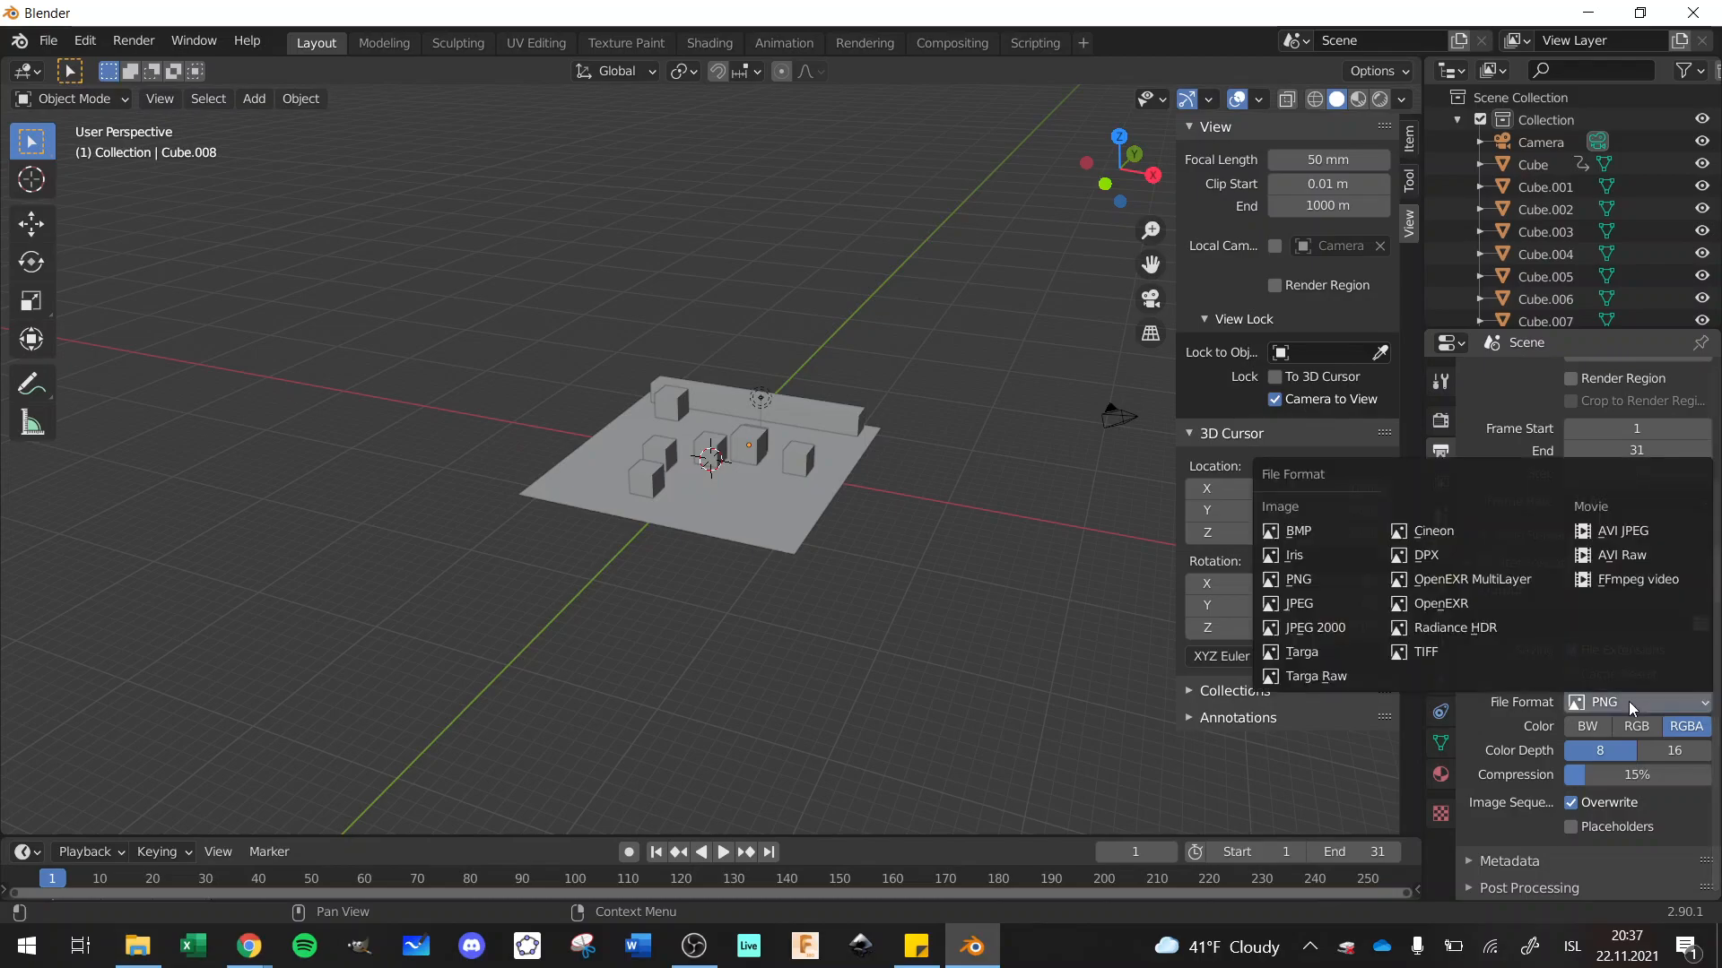
click(1638, 533)
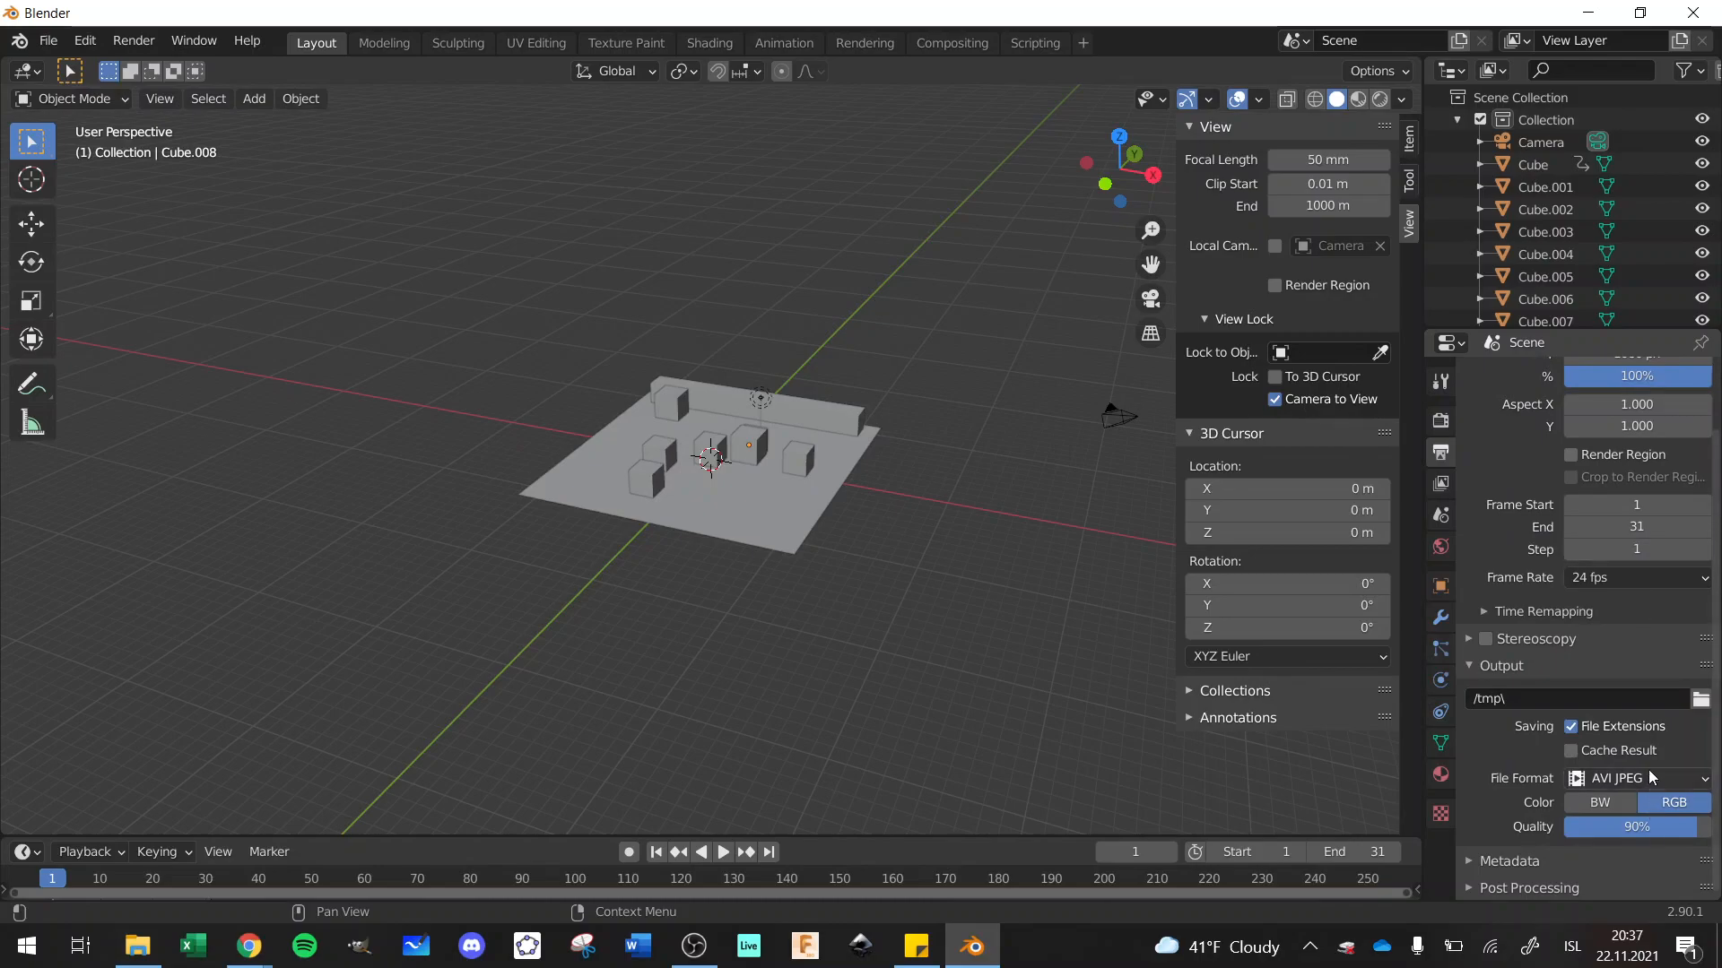
Step: Set the render output location to the Desktop folder with the file name "animation"
click(1701, 703)
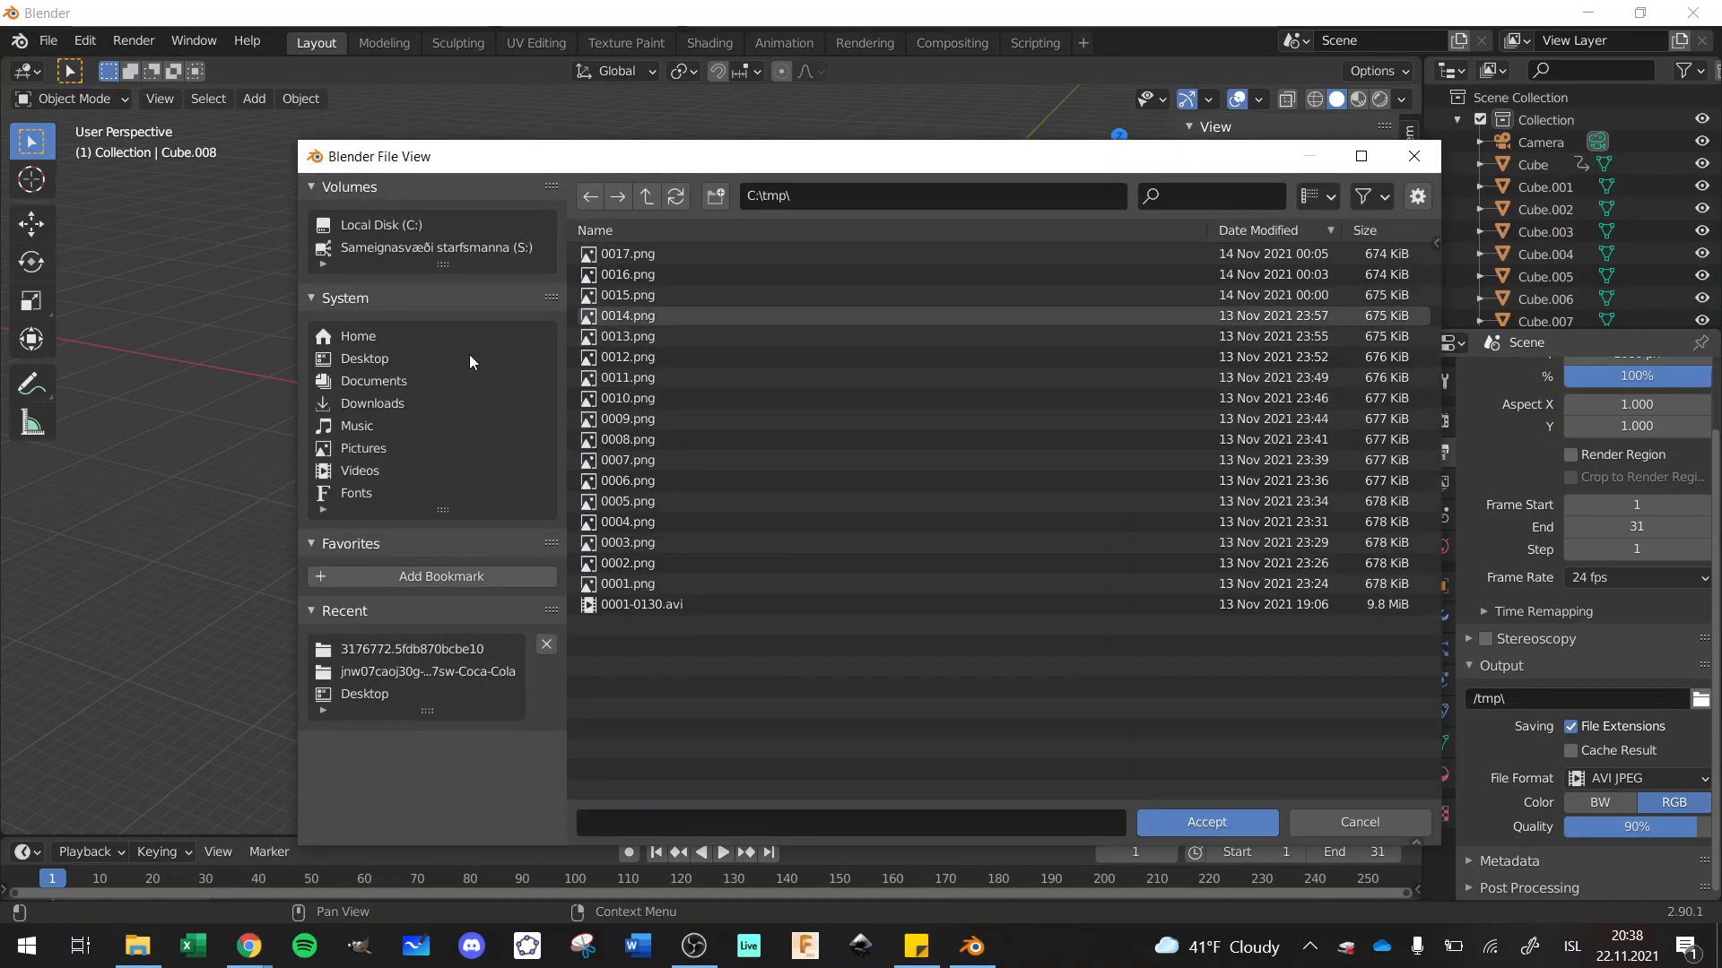
click(358, 359)
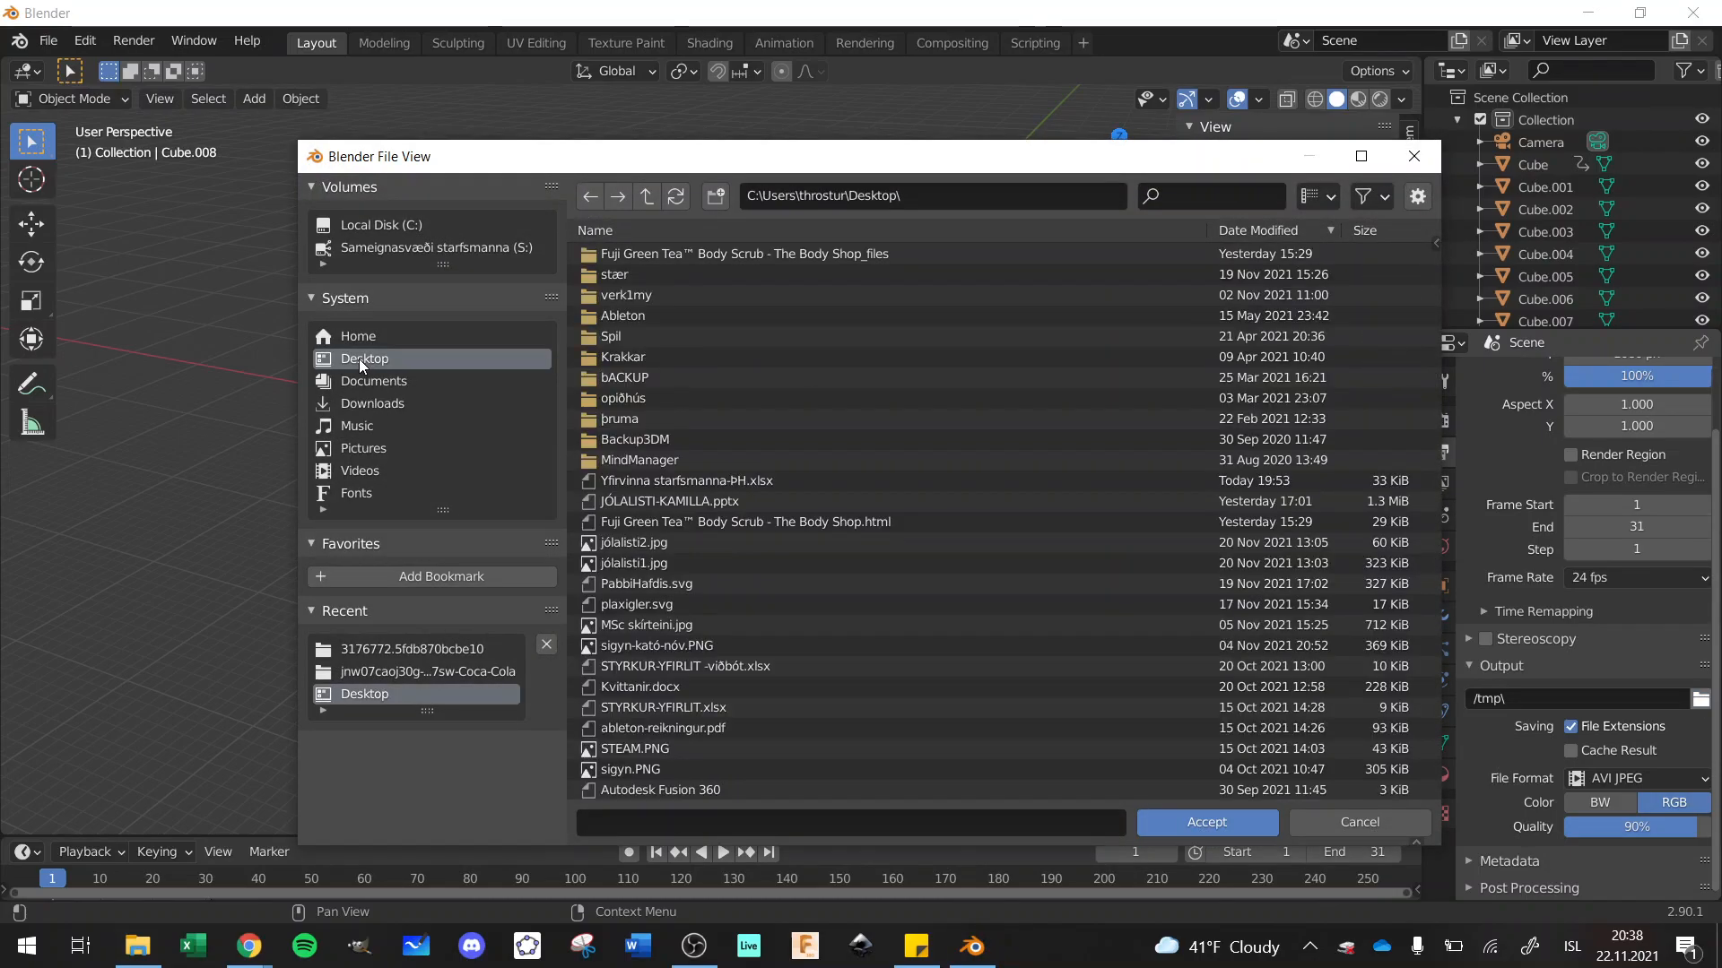
click(668, 818)
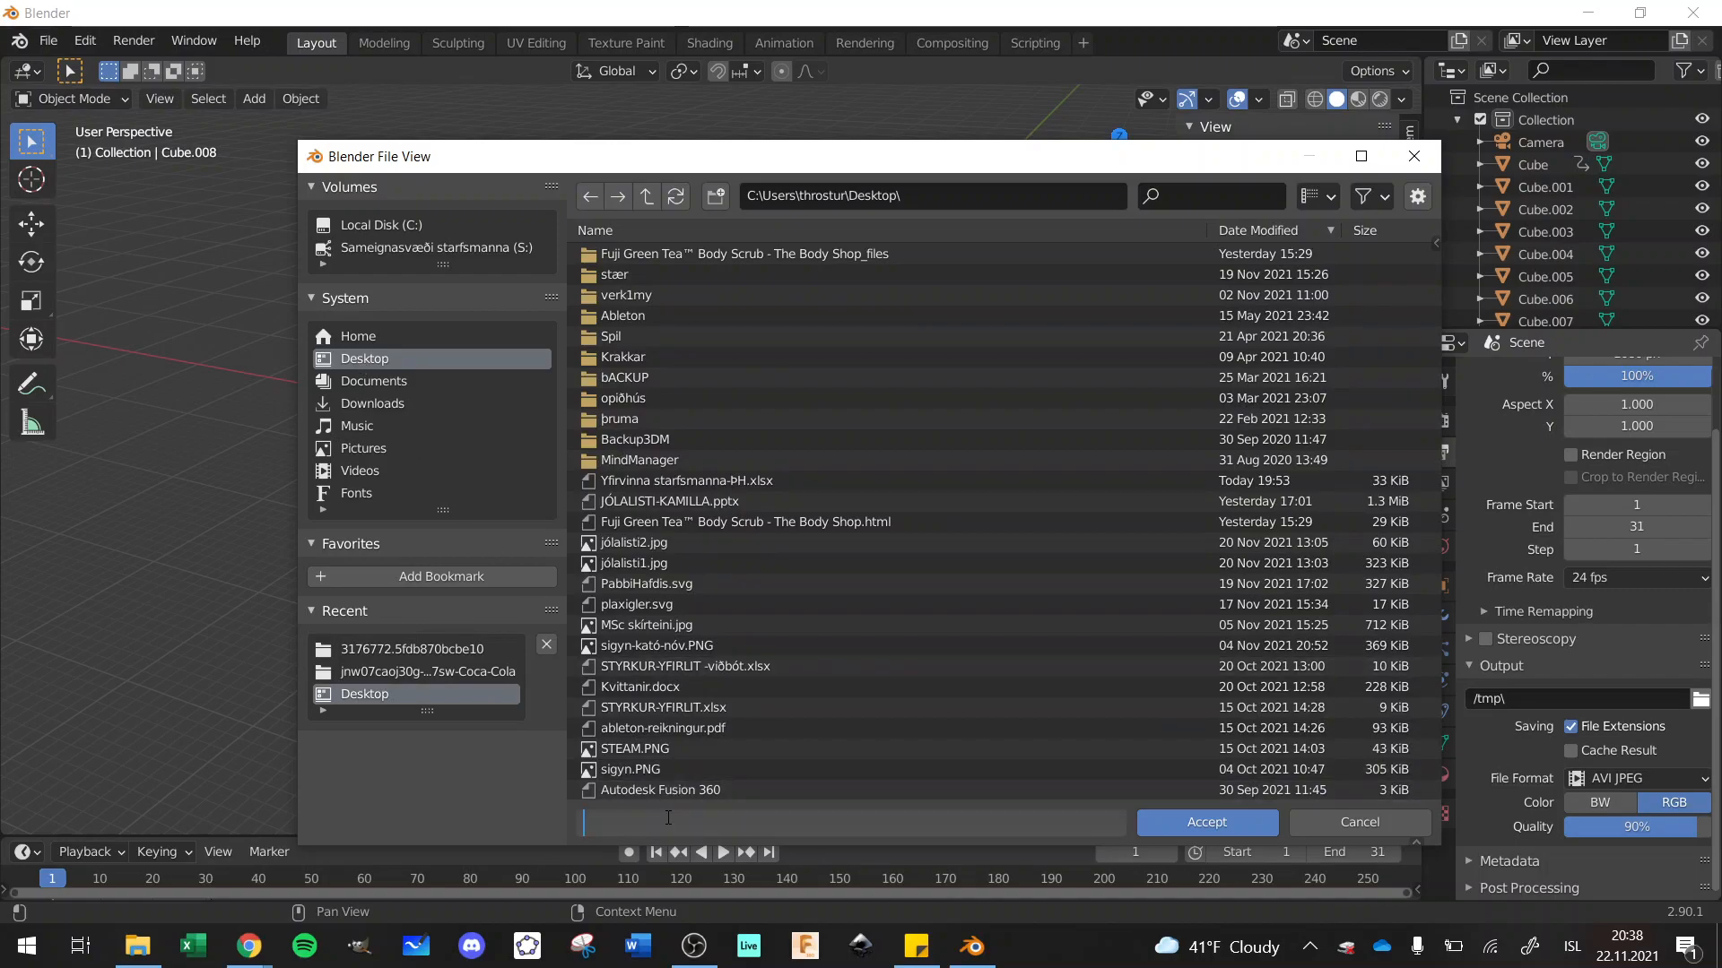
text(animation)
click(1201, 827)
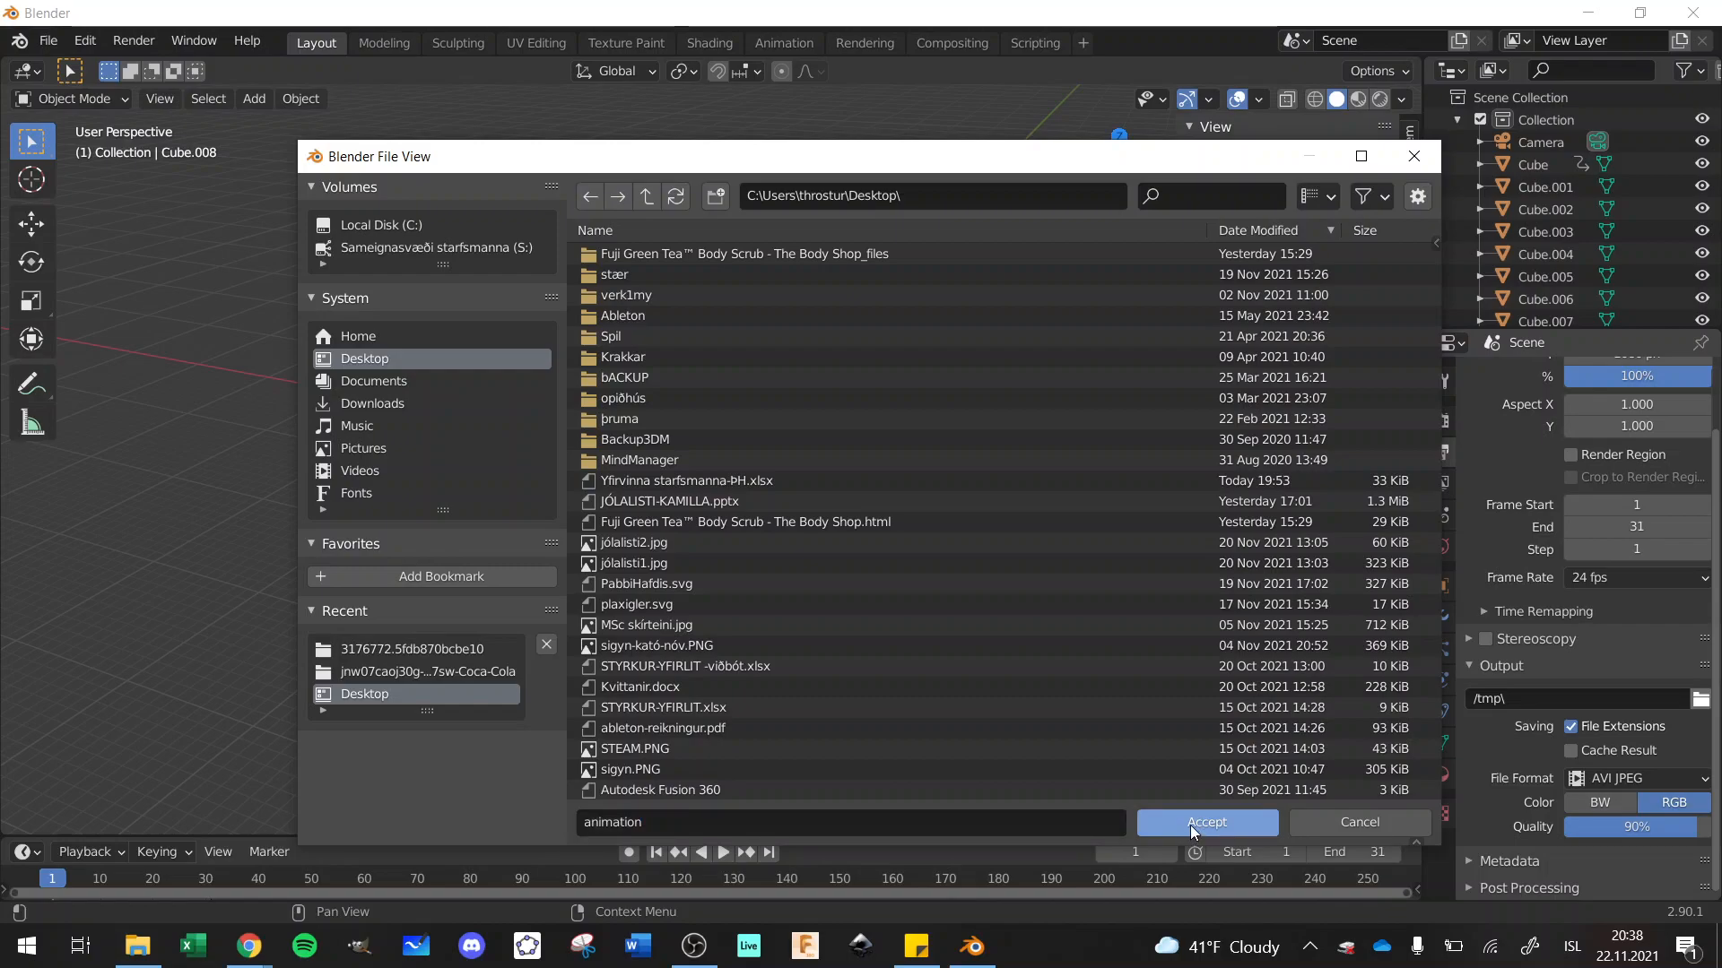
click(1191, 822)
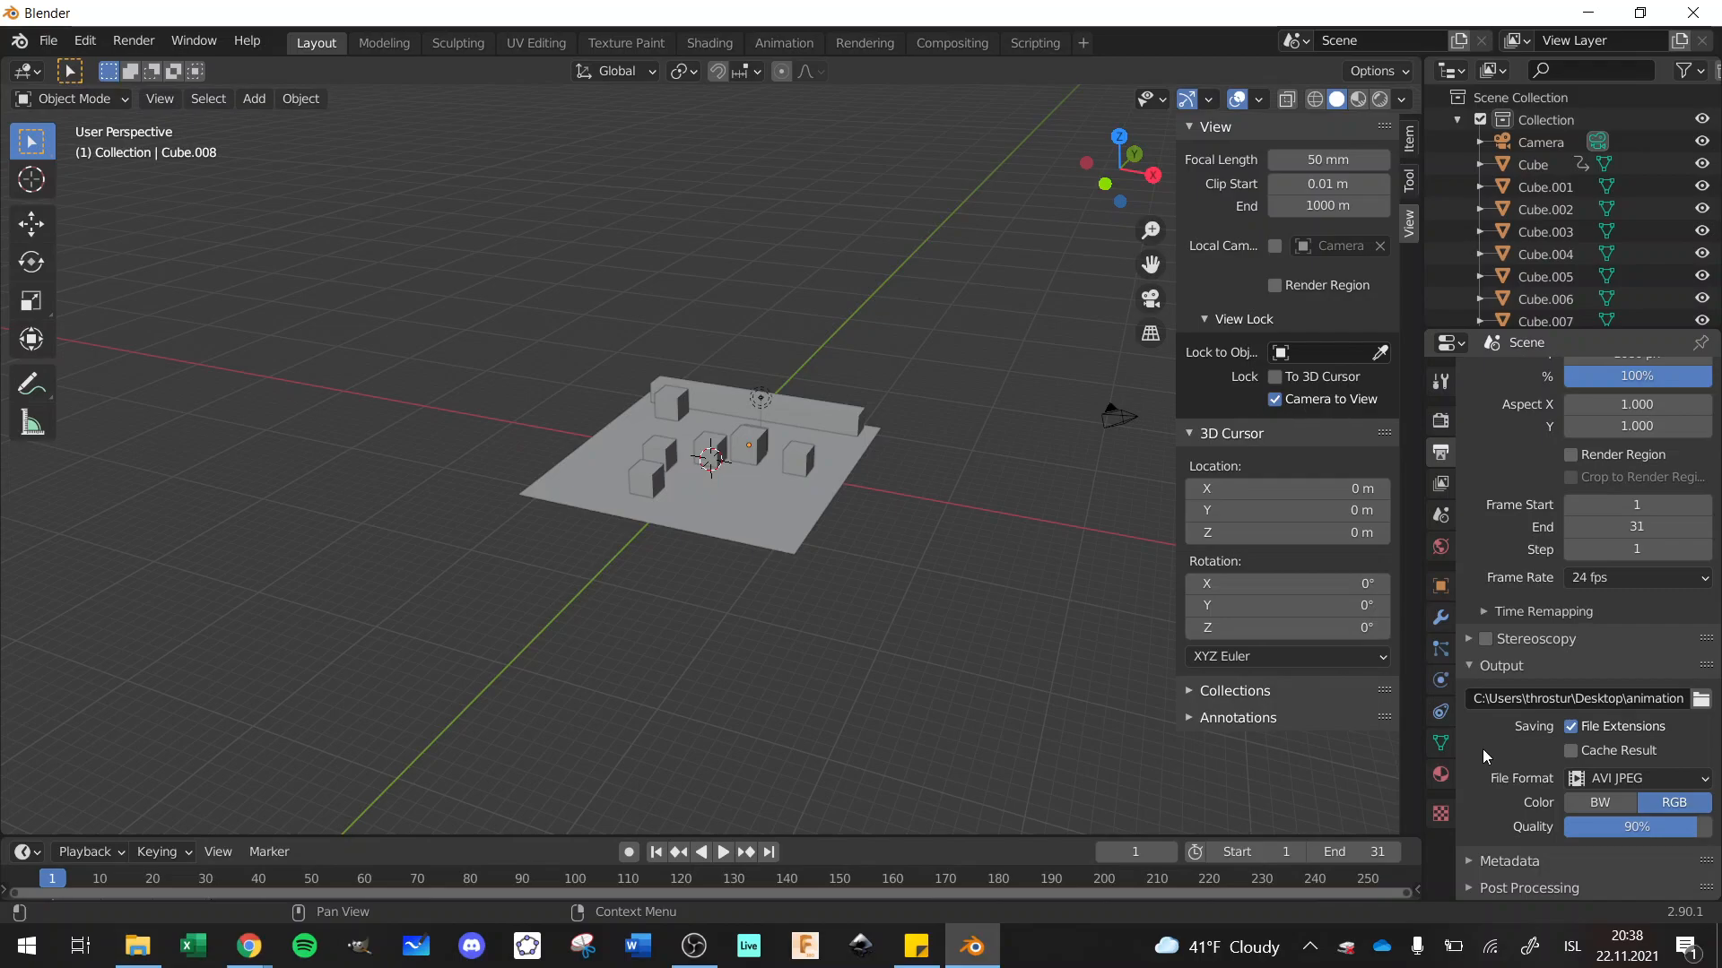
Step: Switch the viewport to rendered shading and preview the animation playback of the cubes and bar up close
click(1381, 100)
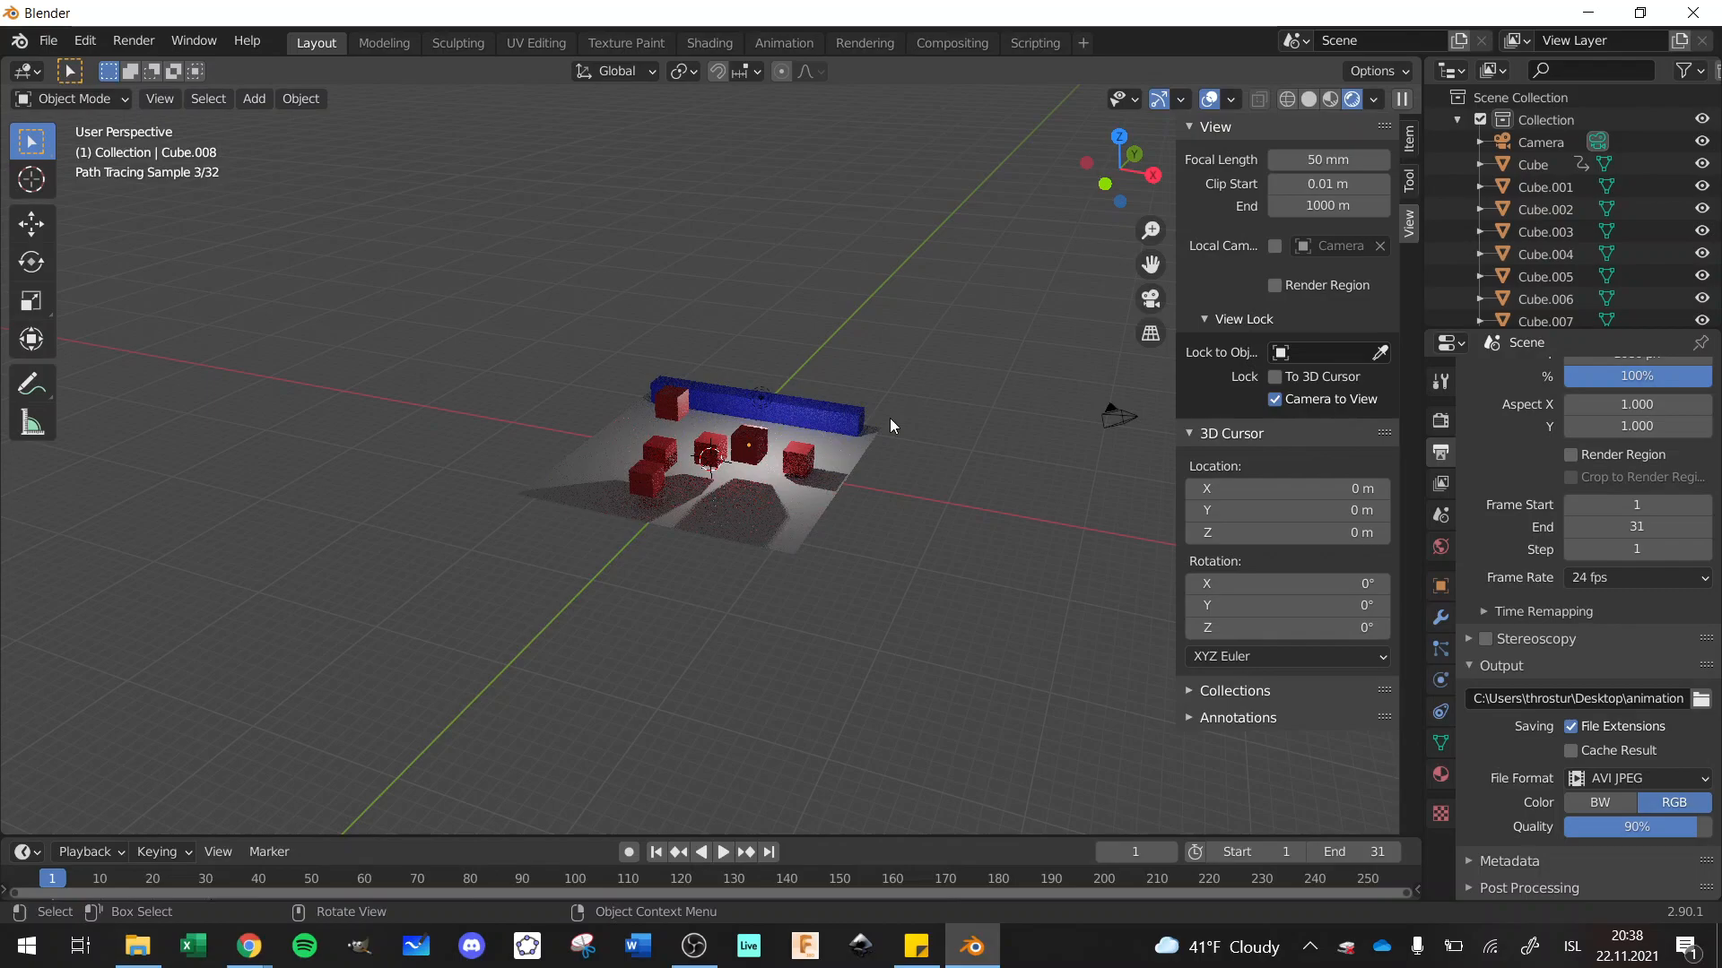
scroll(889, 418, up, 3)
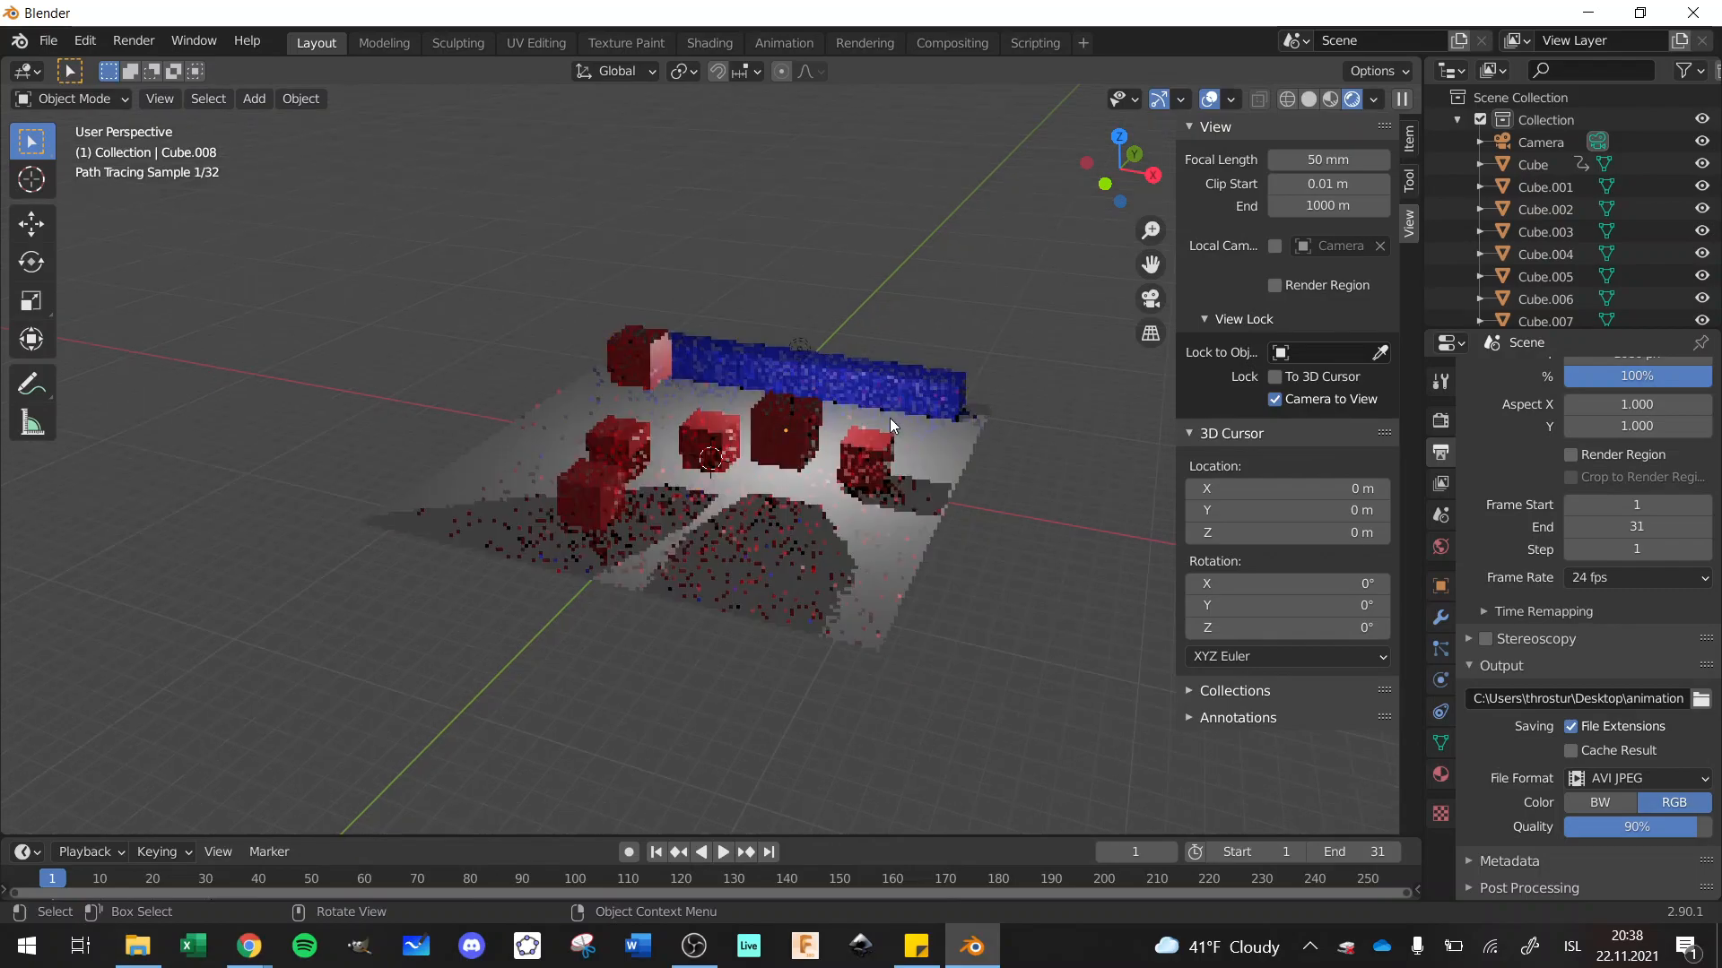
scroll(889, 418, up, 2)
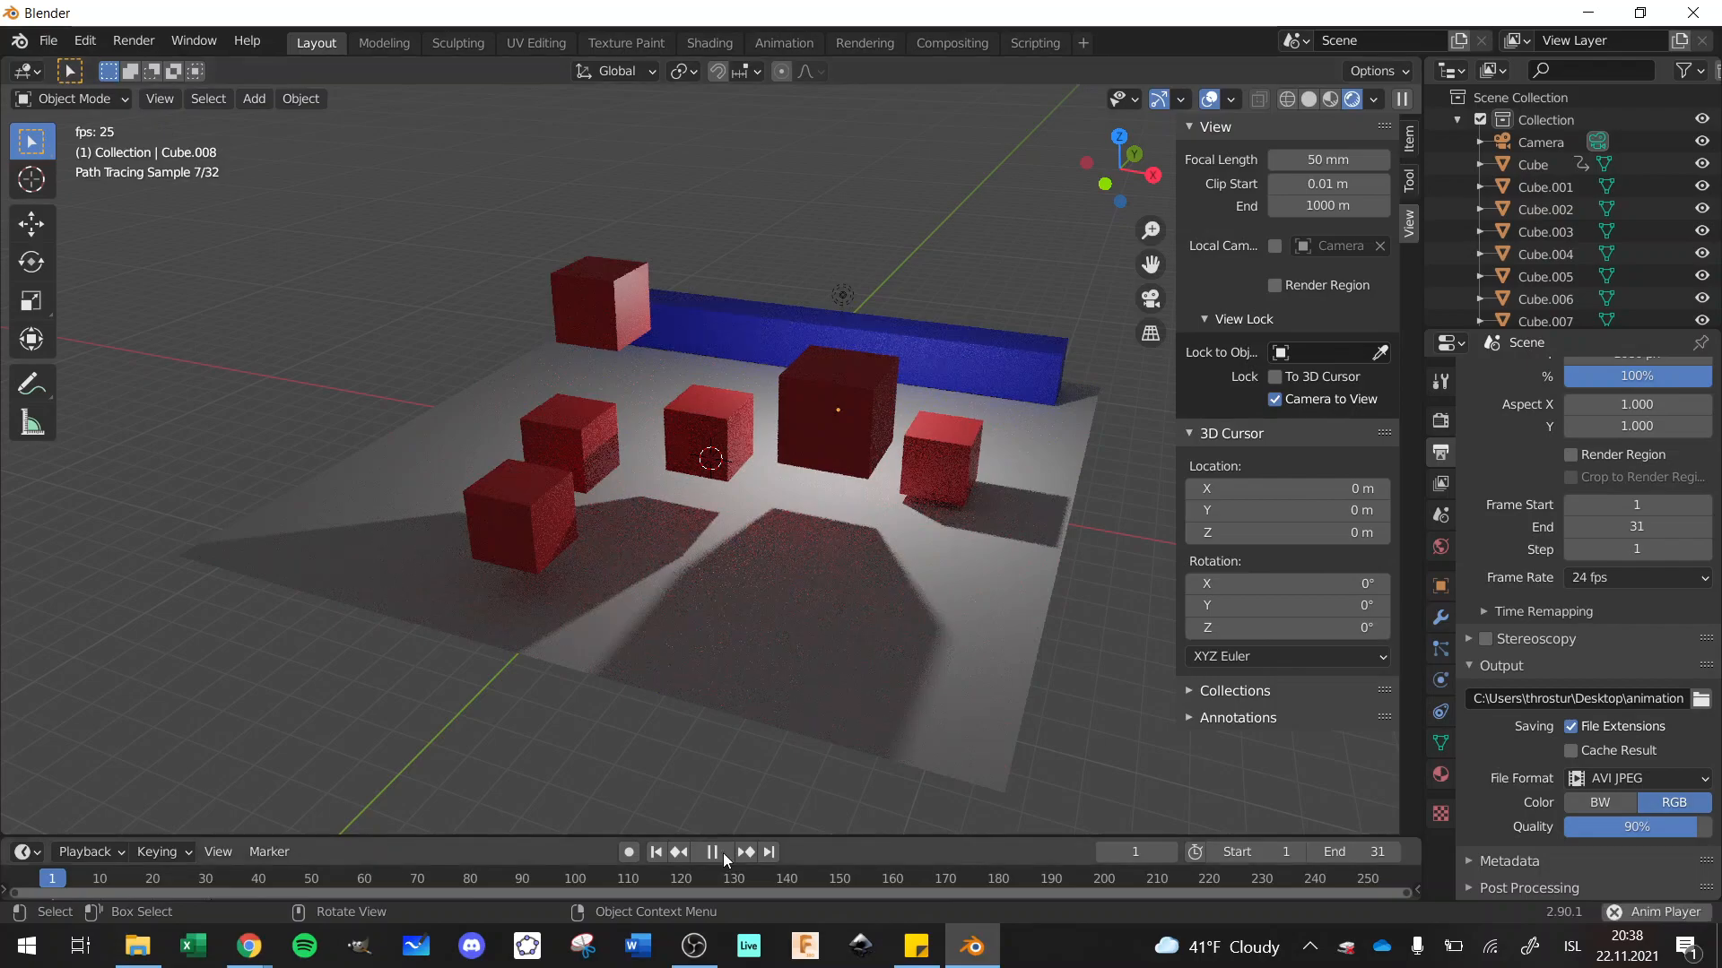
click(723, 852)
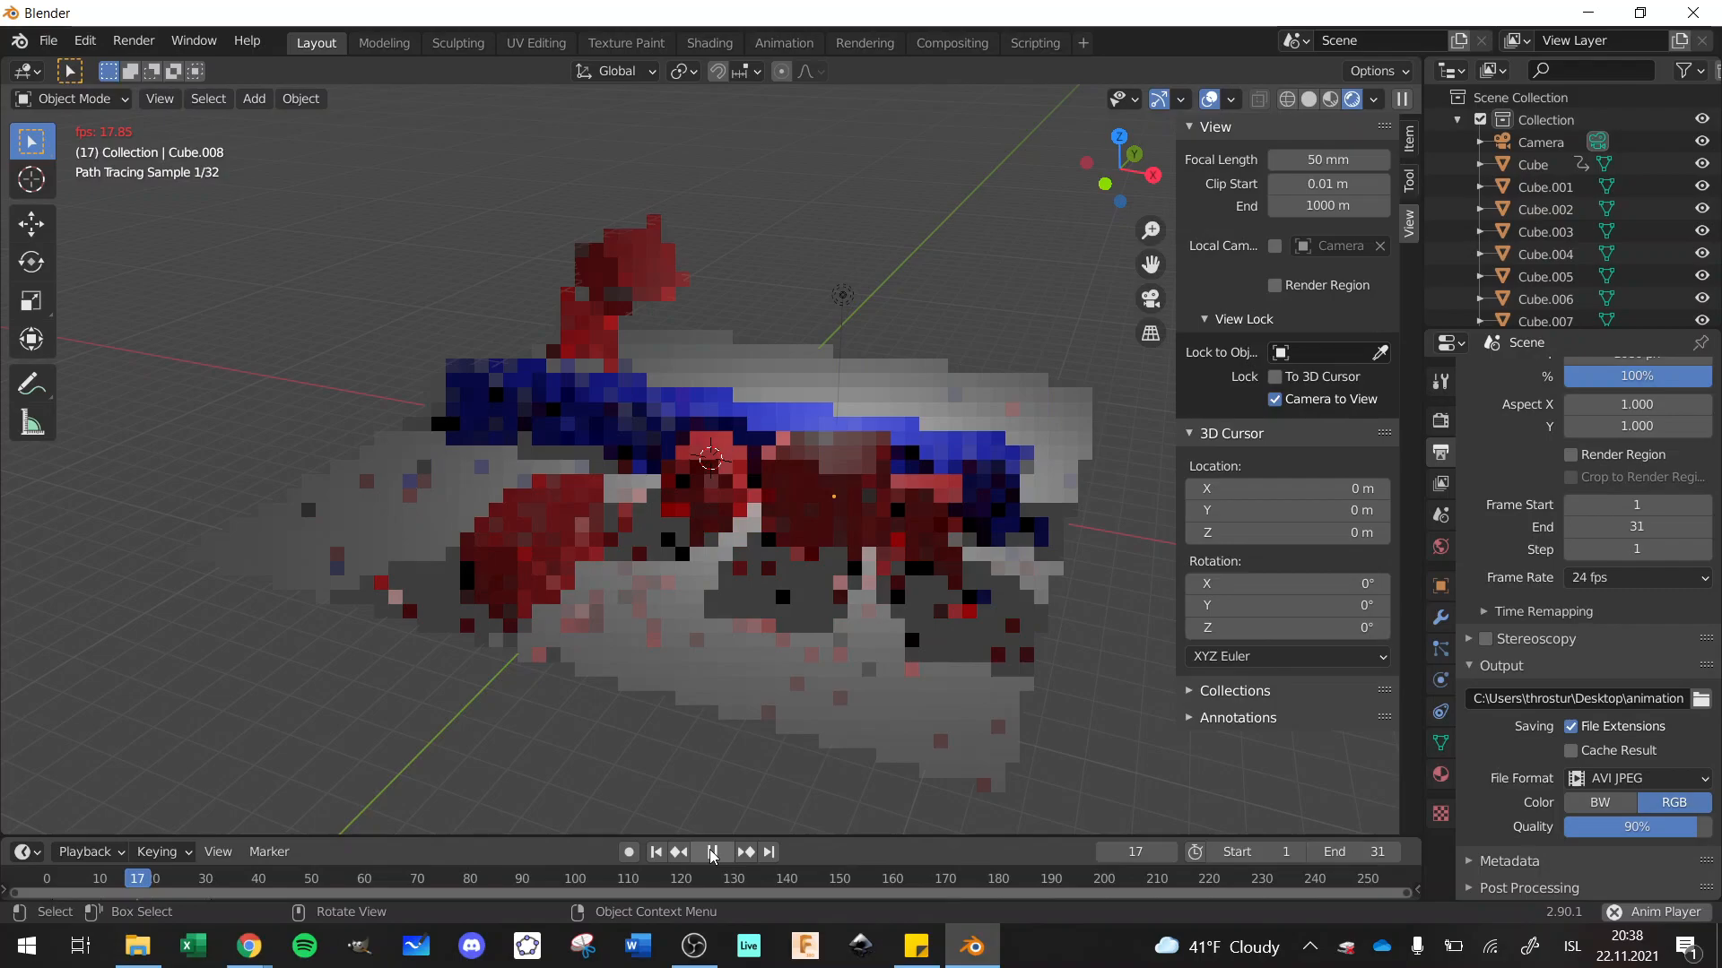
key(Escape)
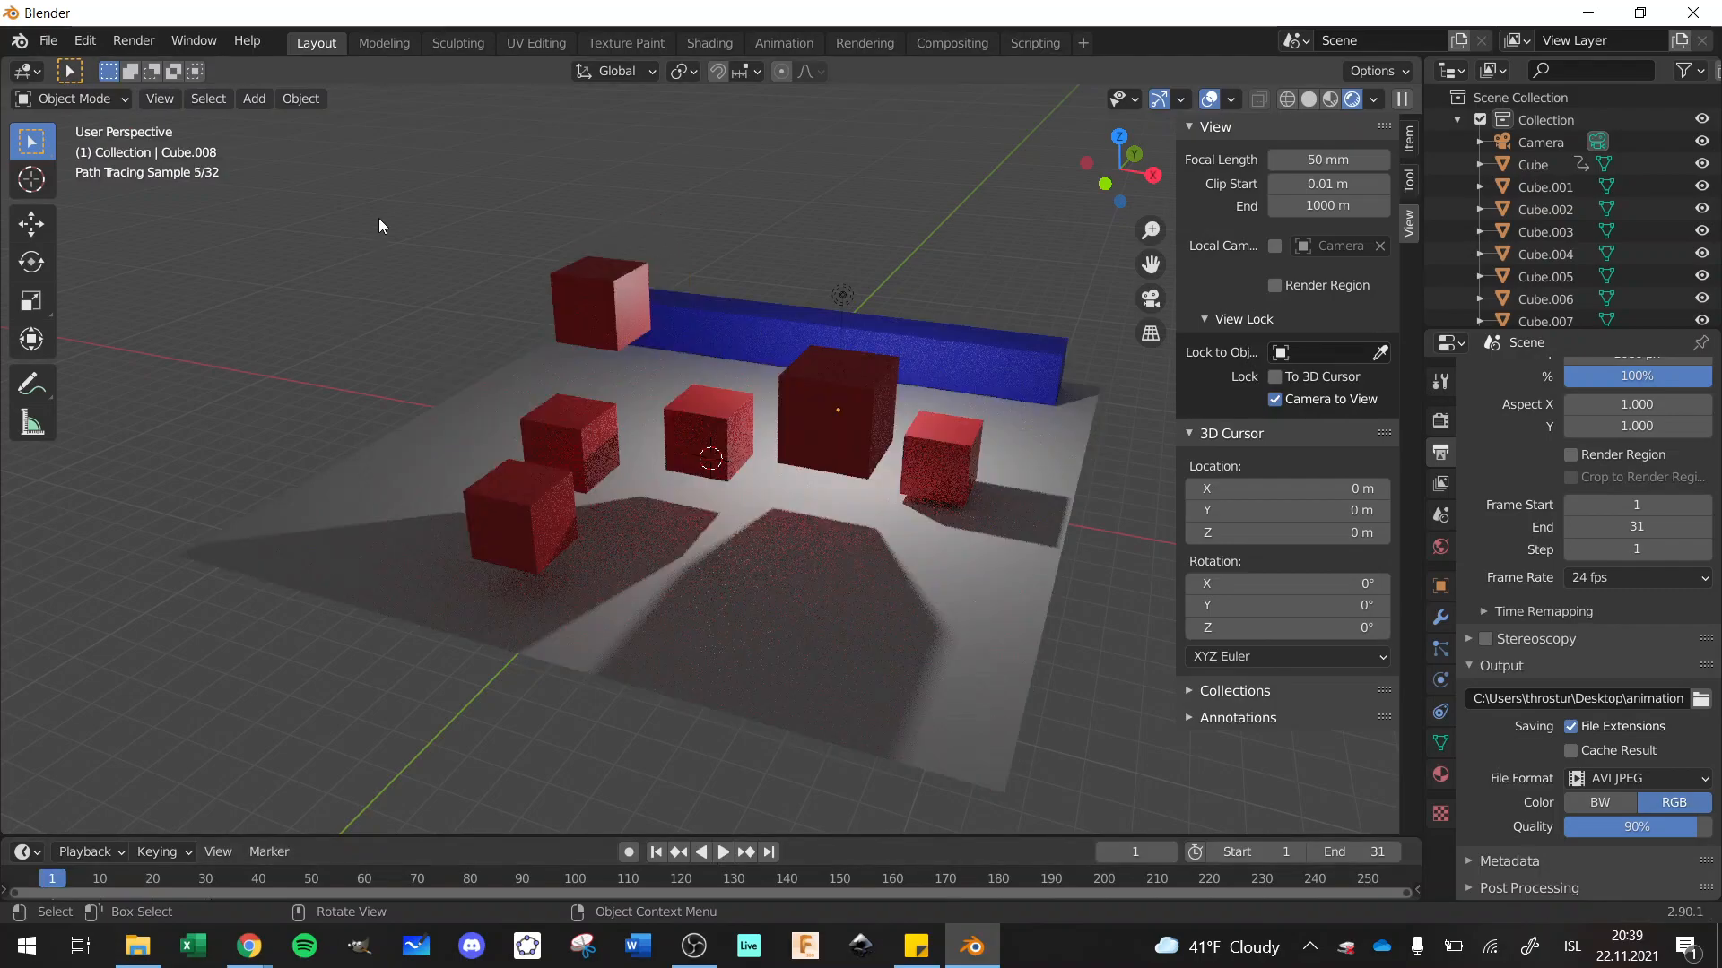